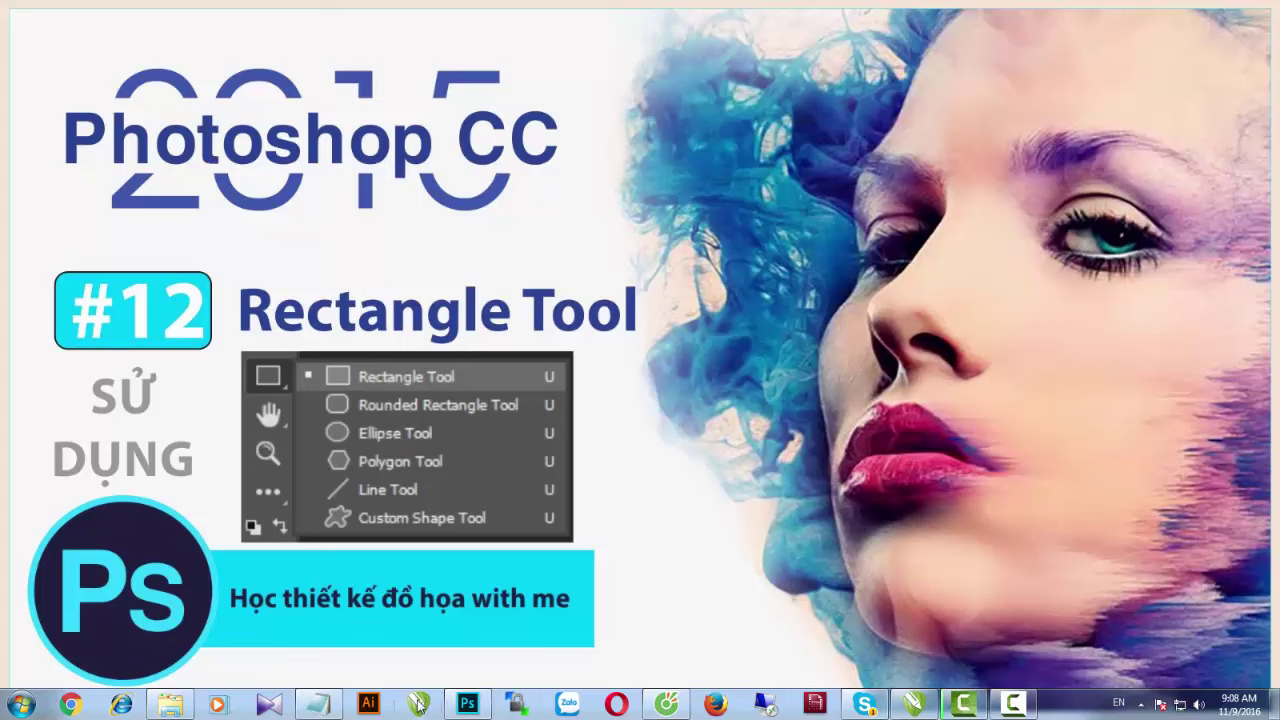
- Bring the empty Photoshop workspace forward and display the Rectangle tool's shape-tools flyout
{"action": "left_click", "coordinate": [467, 704]}
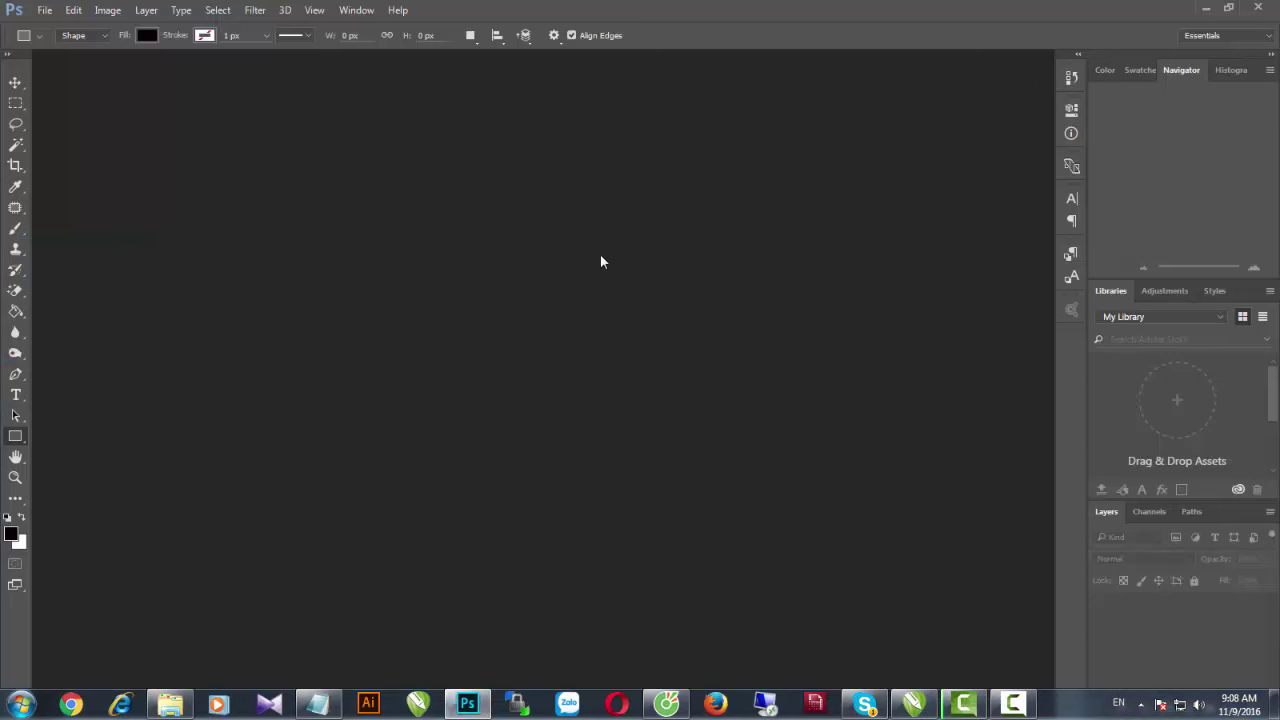
{"action": "right_click", "coordinate": [16, 440]}
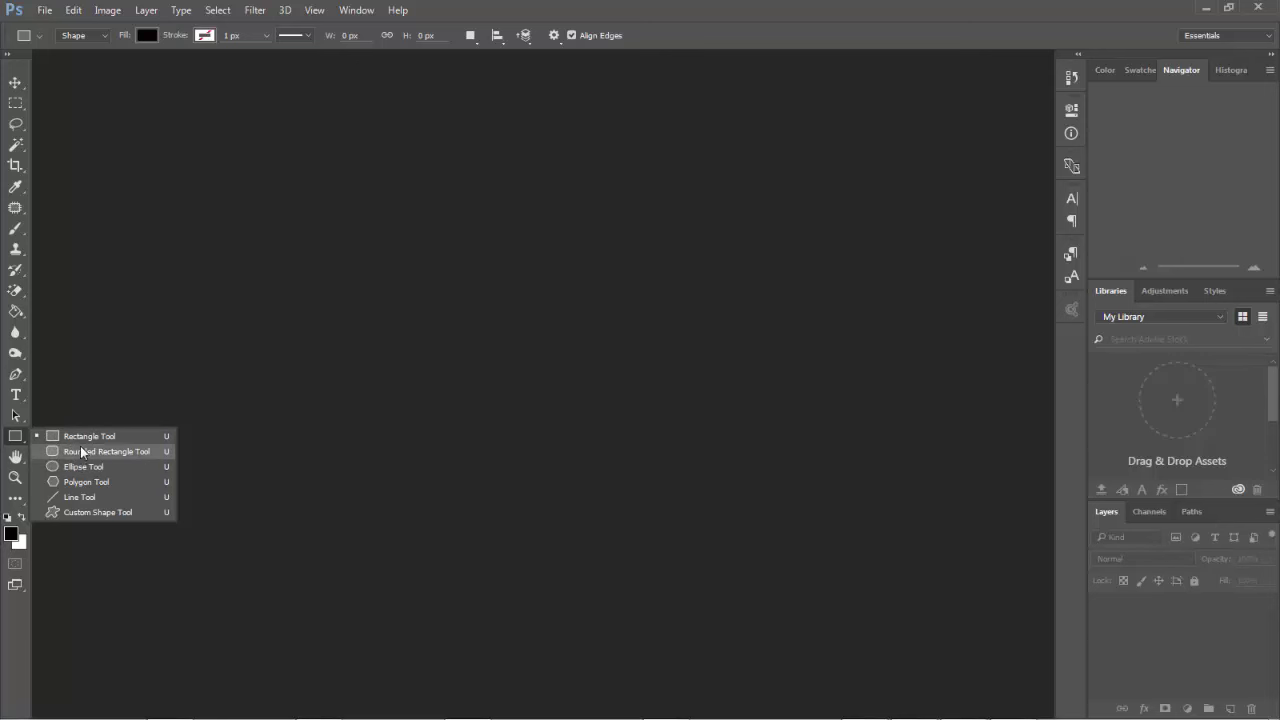
- Create a new 1000 × 1000 px, 72 ppi white document via File > New
{"action": "left_click", "coordinate": [45, 10]}
{"action": "left_click", "coordinate": [75, 29]}
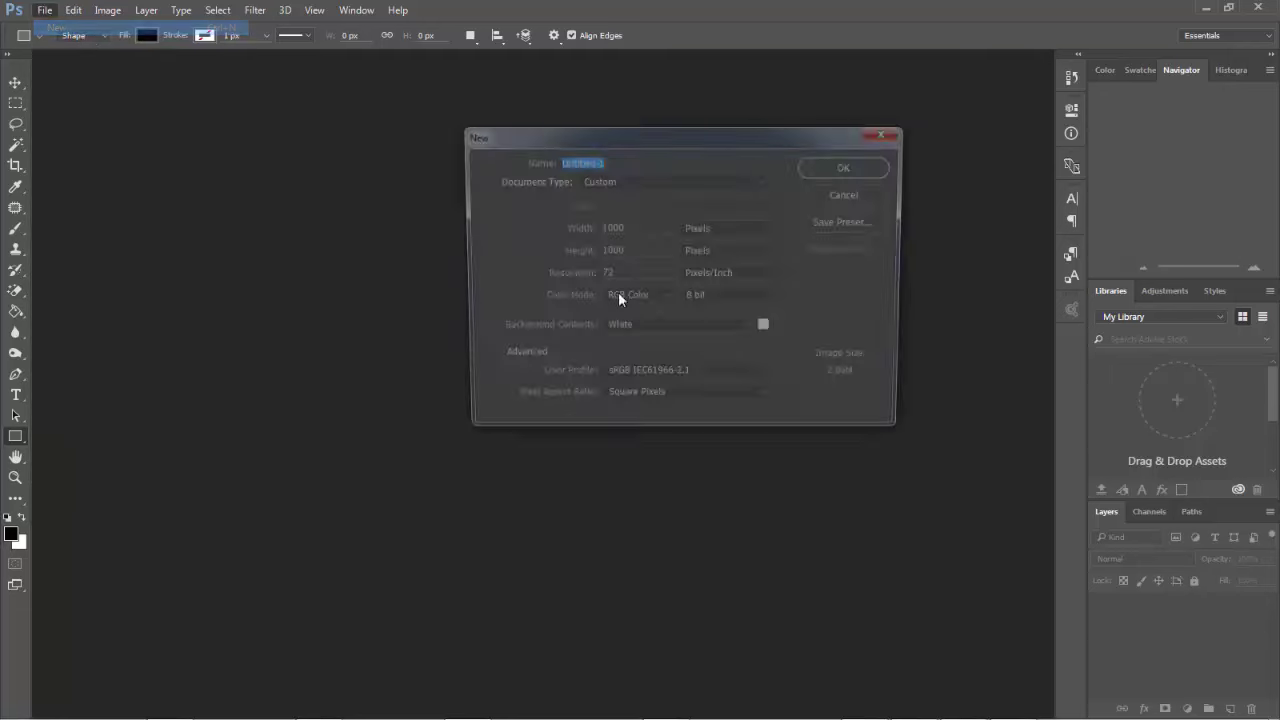
{"action": "left_click_drag", "start_coordinate": [631, 229], "coordinate": [551, 228]}
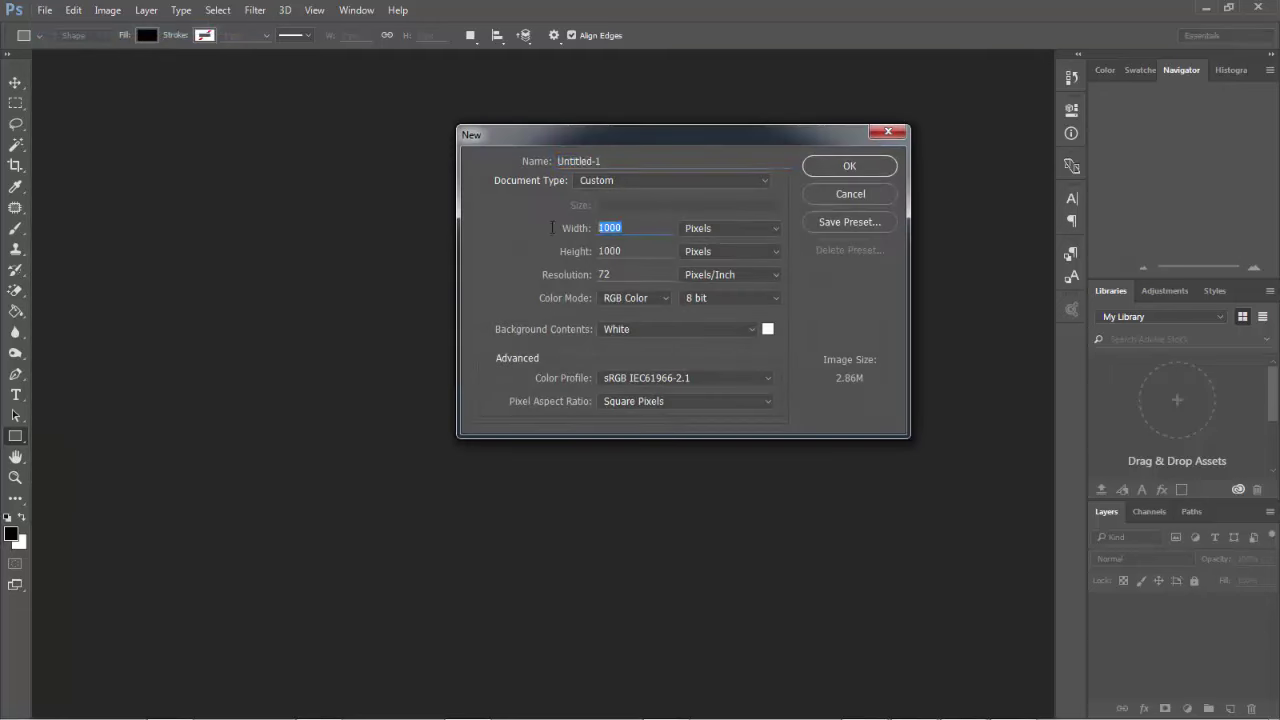
{"action": "left_click", "coordinate": [827, 172]}
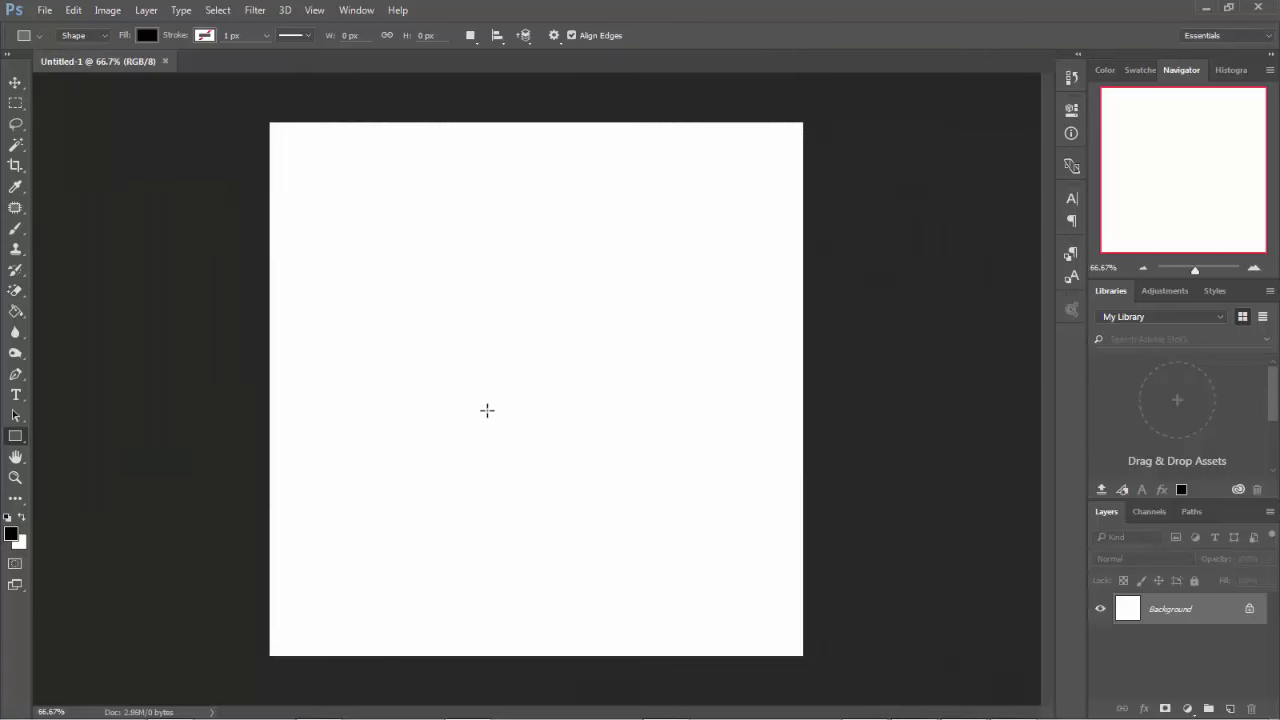
{"action": "right_click", "coordinate": [14, 437]}
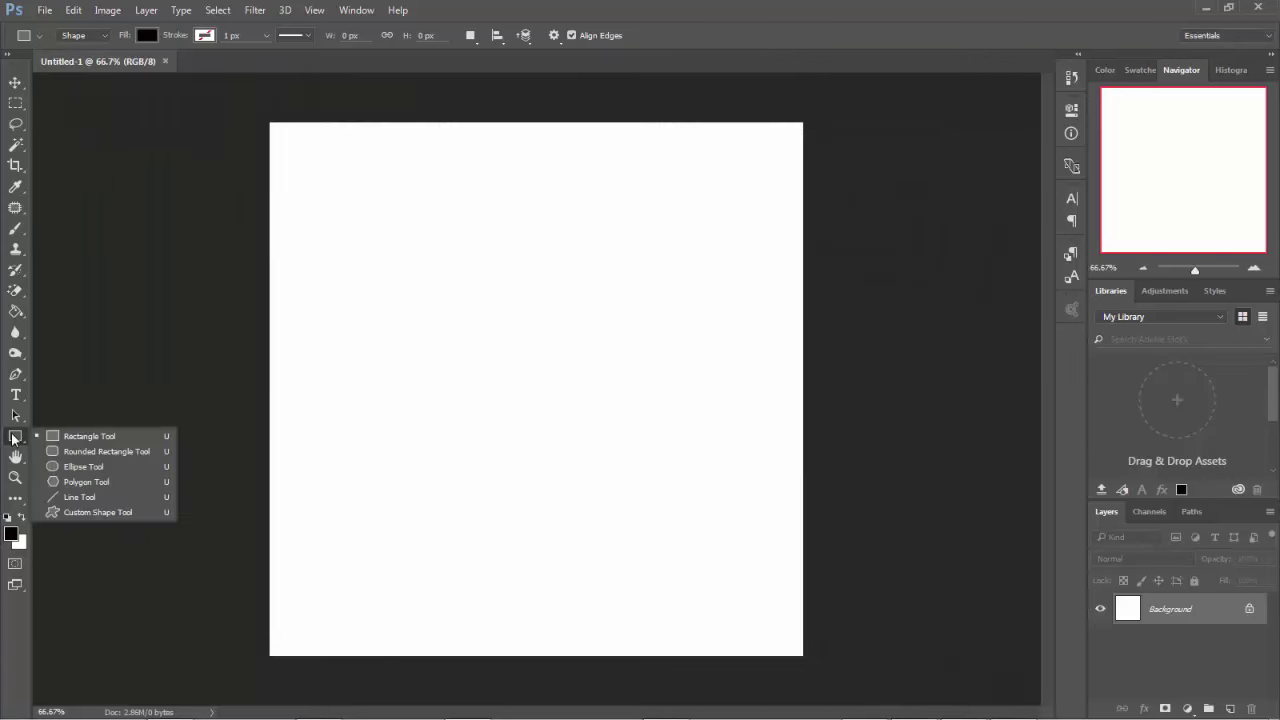
- Draw a 379 × 268 px black rectangle top-left and a 324 × 324 px square to its right
{"action": "left_click", "coordinate": [95, 441]}
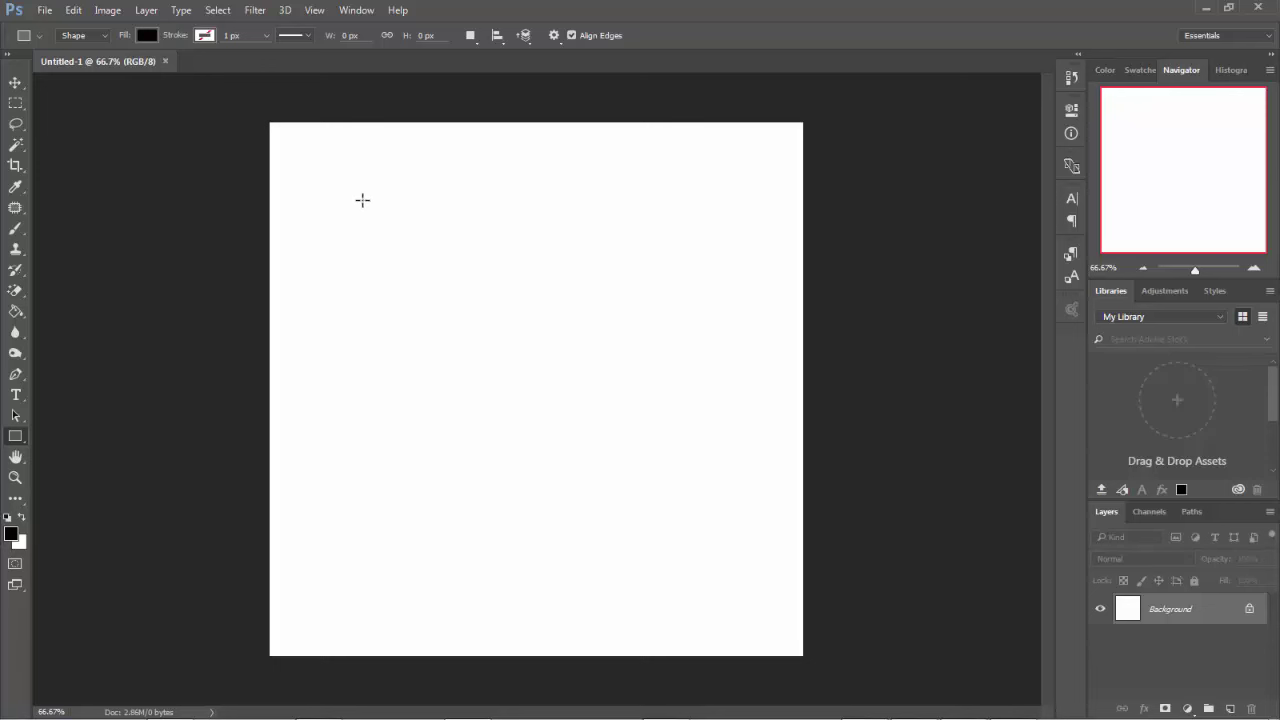
{"action": "left_click_drag", "start_coordinate": [334, 174], "coordinate": [536, 317]}
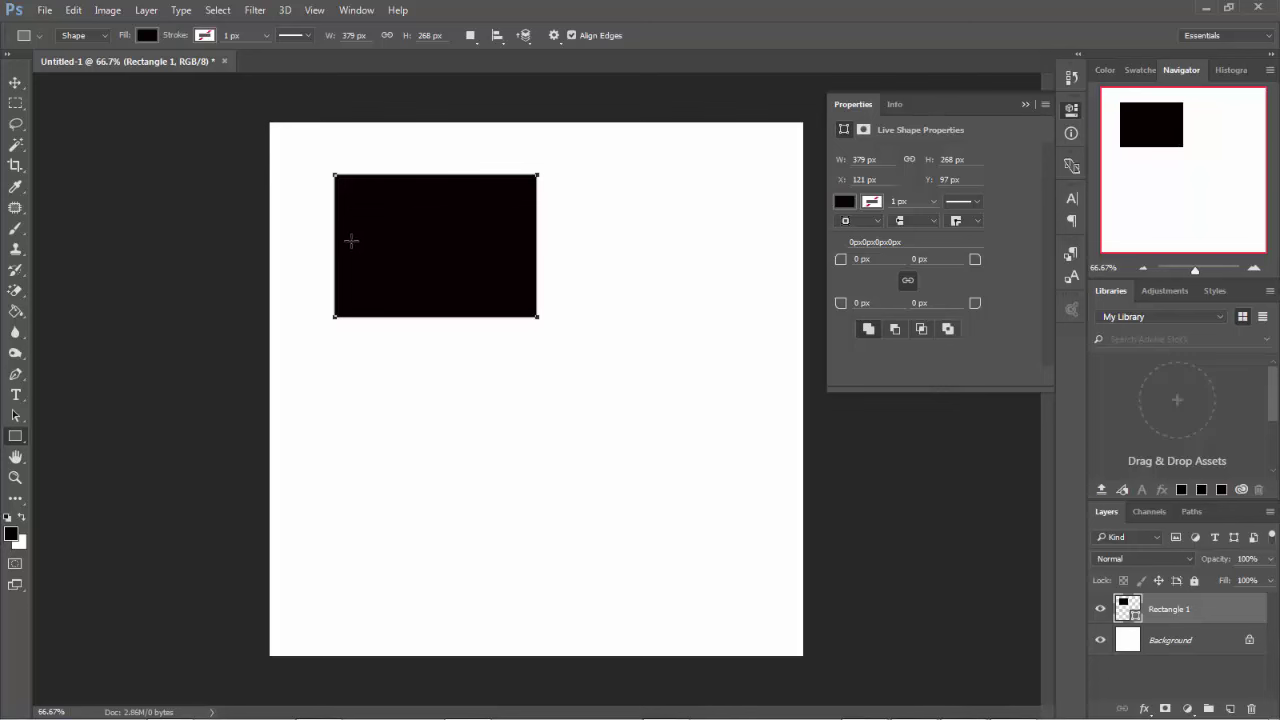
{"action": "mouse_move", "coordinate": [576, 190]}
{"action": "left_mouse_down"}
{"action": "mouse_move", "coordinate": [789, 426]}
{"action": "mouse_move", "coordinate": [694, 334]}
{"action": "mouse_move", "coordinate": [756, 404]}
{"action": "mouse_move", "coordinate": [731, 371]}
{"action": "mouse_move", "coordinate": [749, 392]}
{"action": "left_mouse_up"}
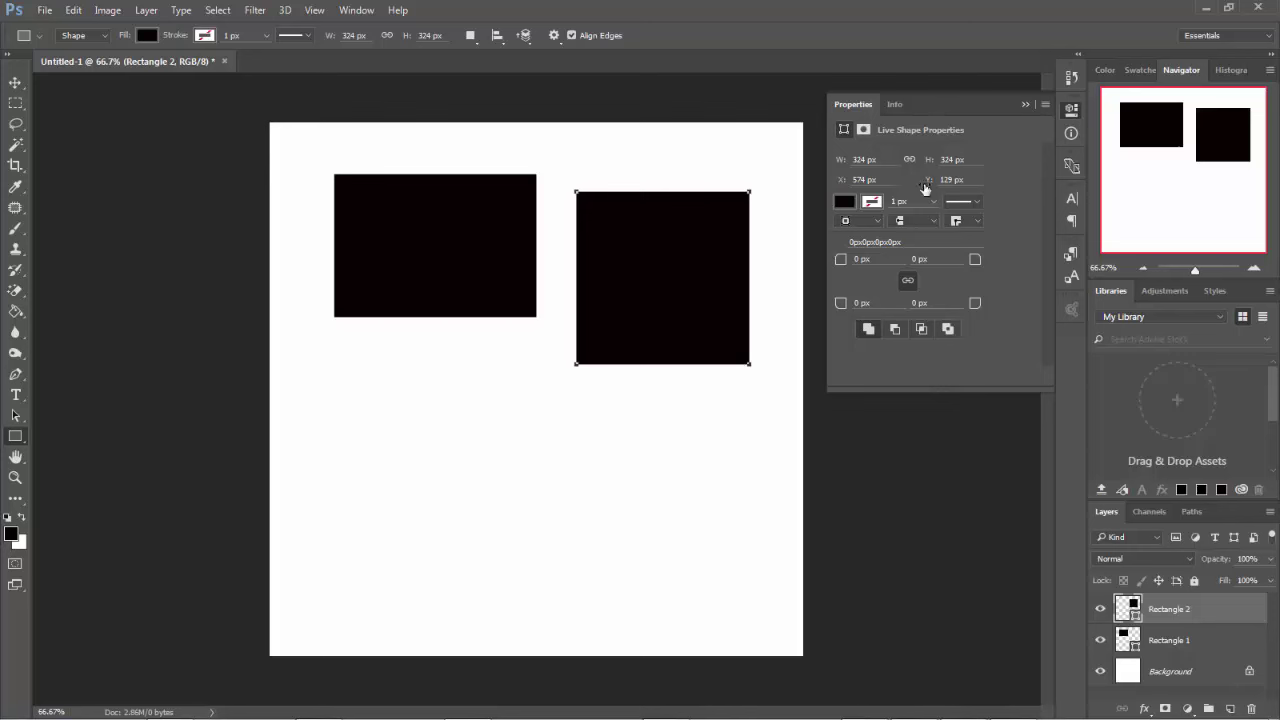
- Fill the square red and give it a green stroke 10.20 px wide
{"action": "left_click", "coordinate": [846, 201]}
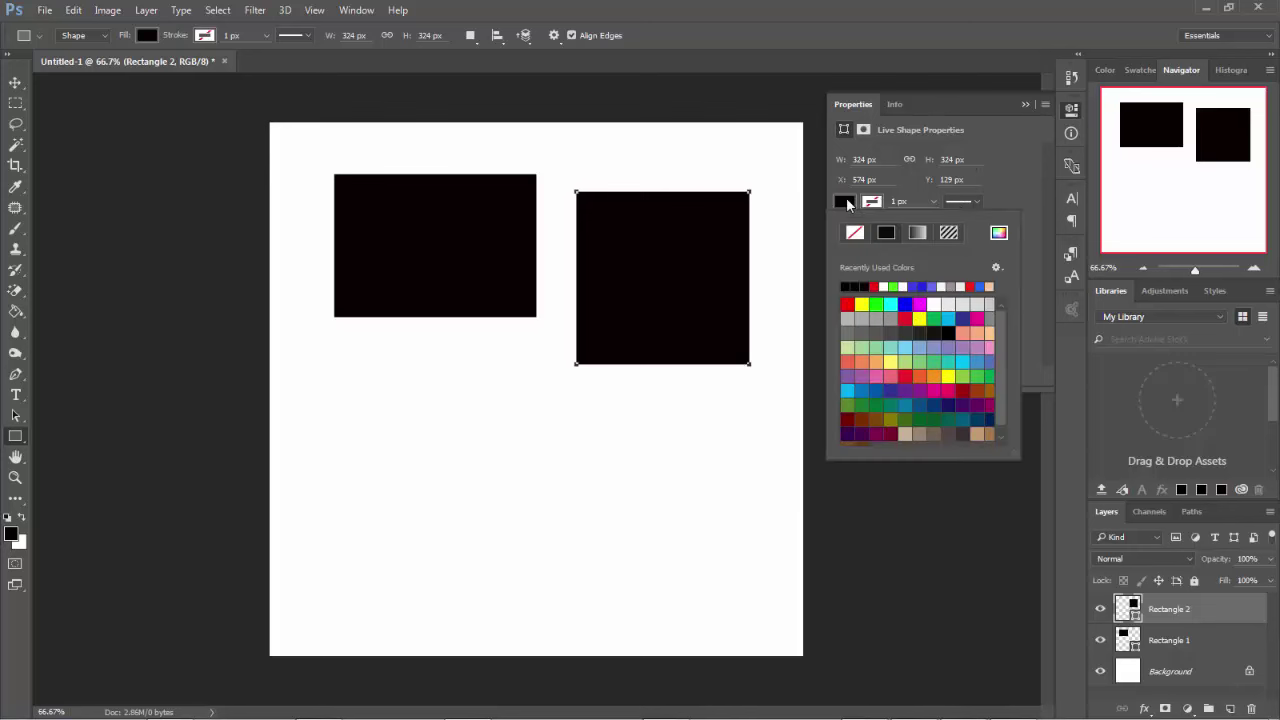
{"action": "left_click", "coordinate": [847, 305]}
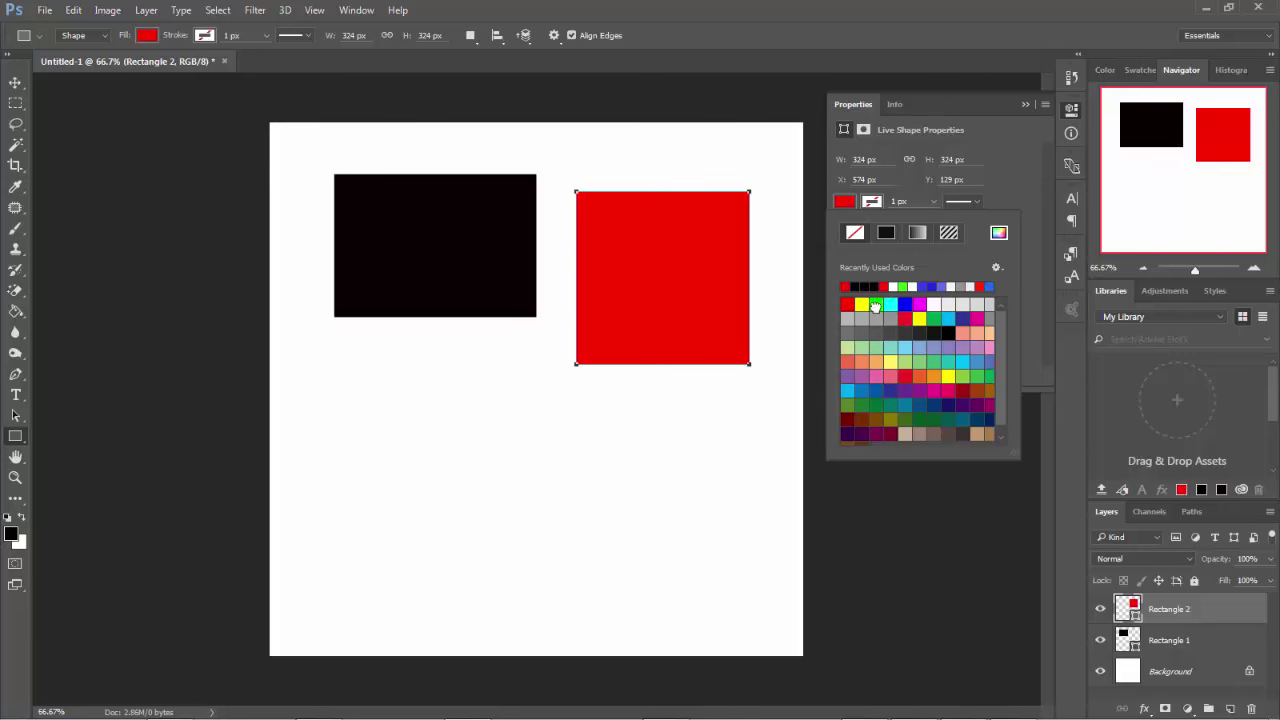
{"action": "left_click", "coordinate": [876, 303]}
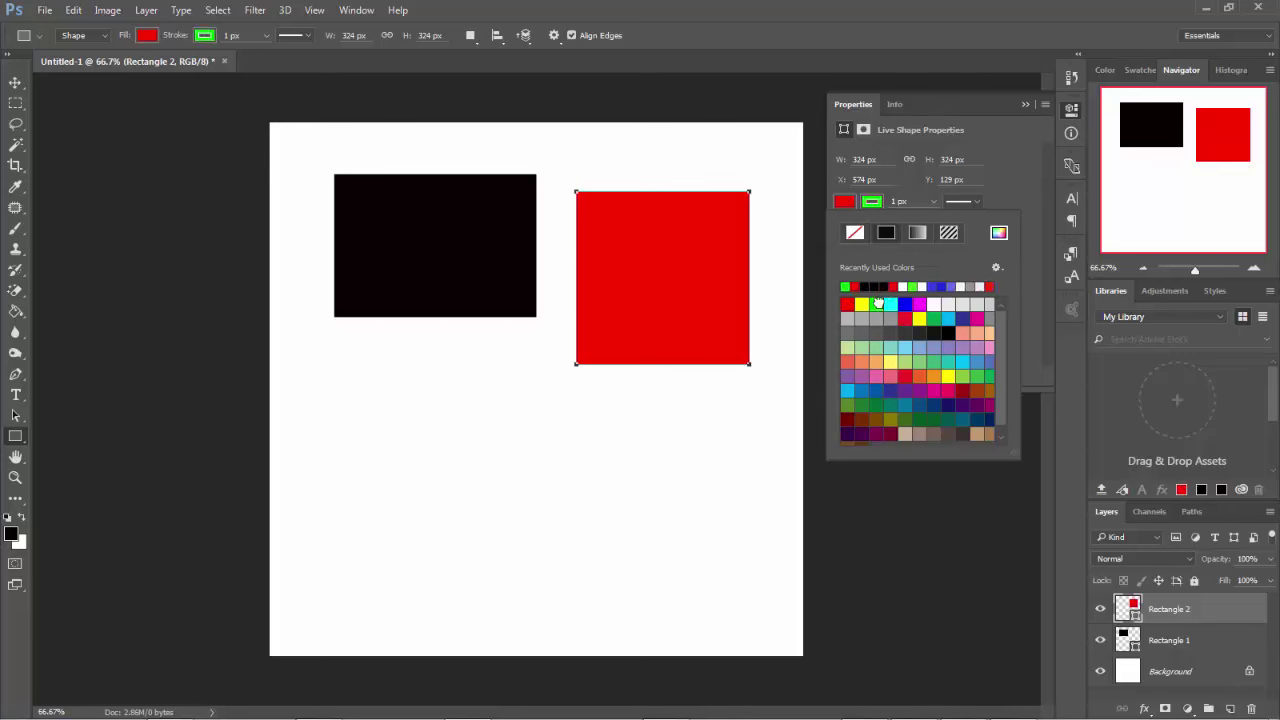
{"action": "left_click", "coordinate": [932, 201]}
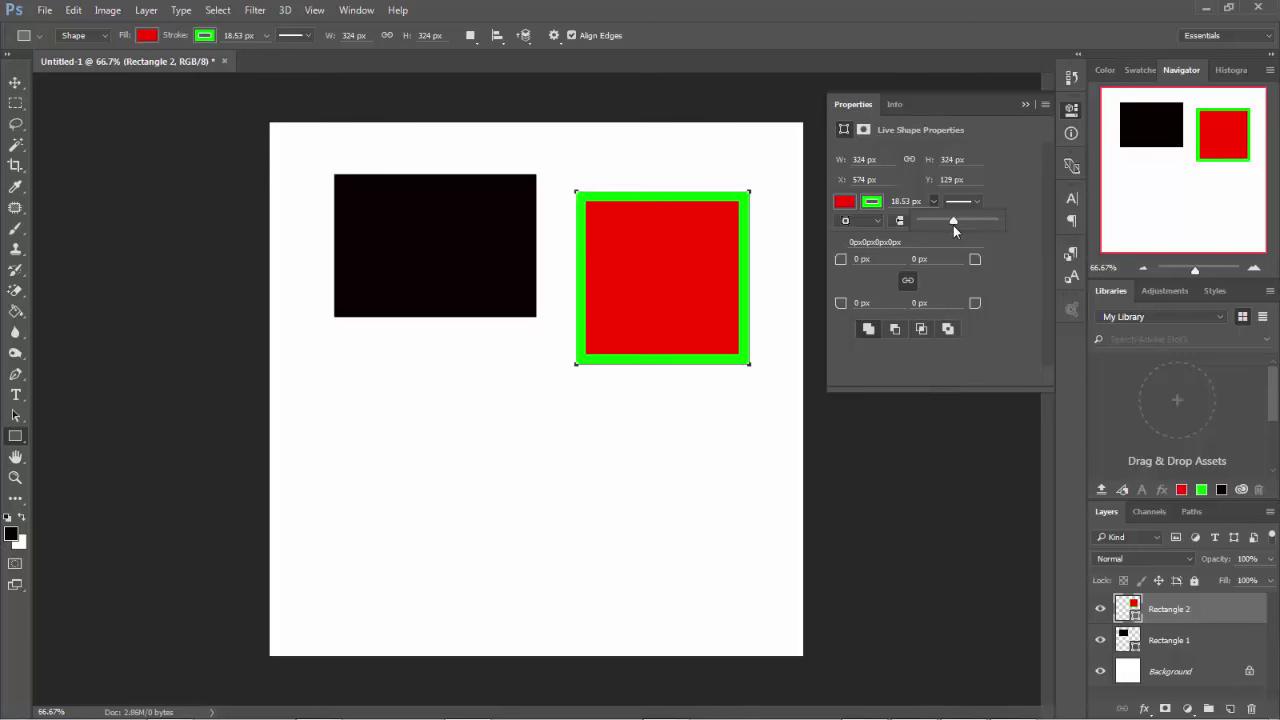
{"action": "left_click_drag", "start_coordinate": [953, 221], "coordinate": [942, 221]}
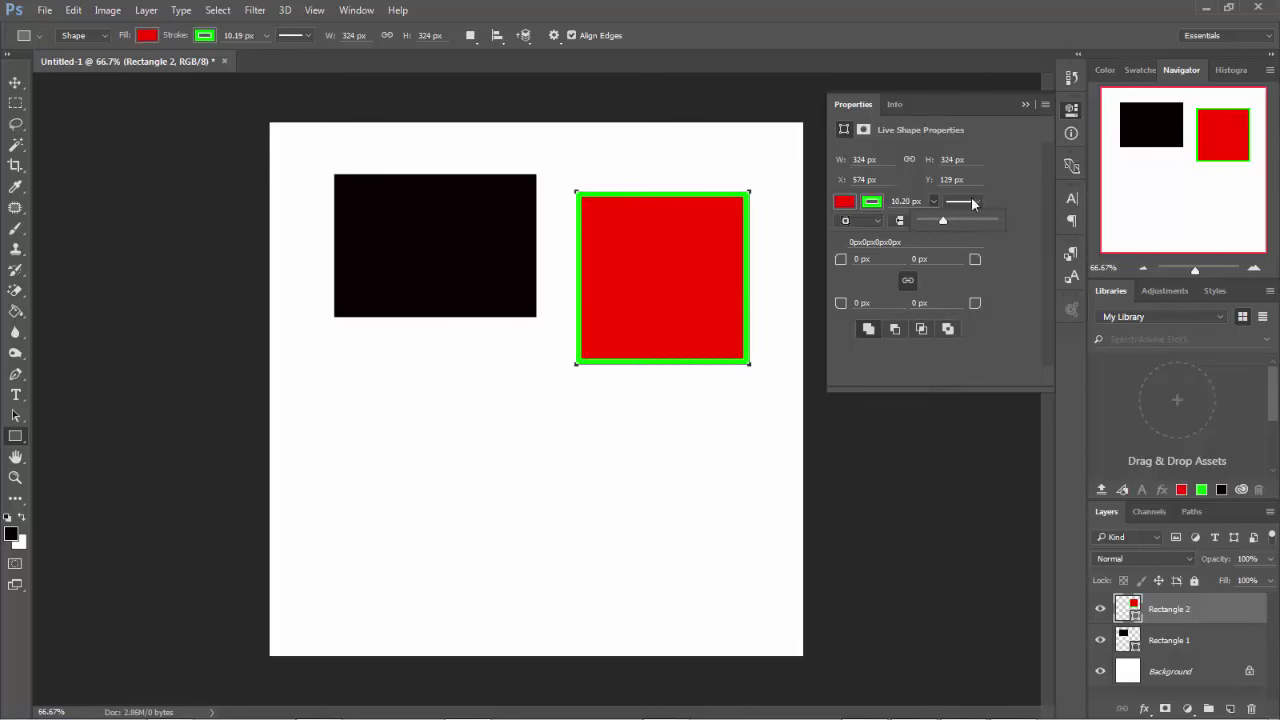
- Make the square's stroke dotted and change its fill to dark navy
{"action": "left_click", "coordinate": [973, 203]}
{"action": "left_click", "coordinate": [912, 279]}
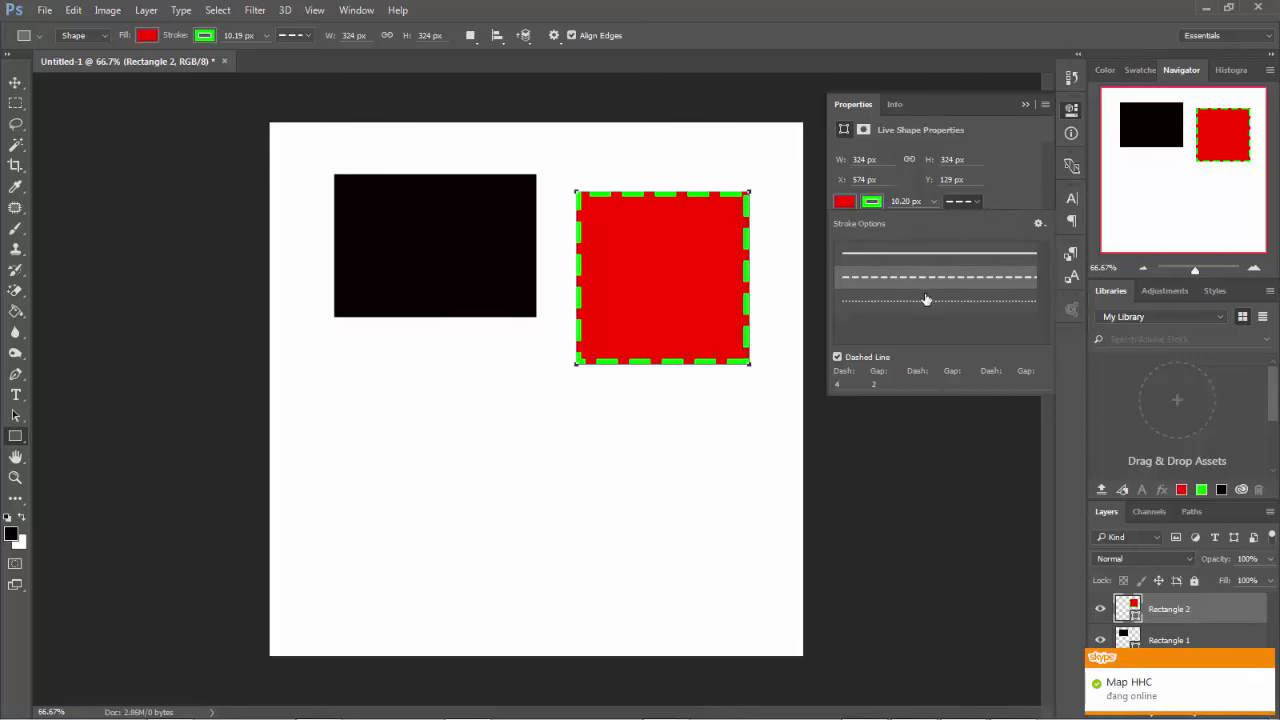
{"action": "left_click", "coordinate": [963, 205]}
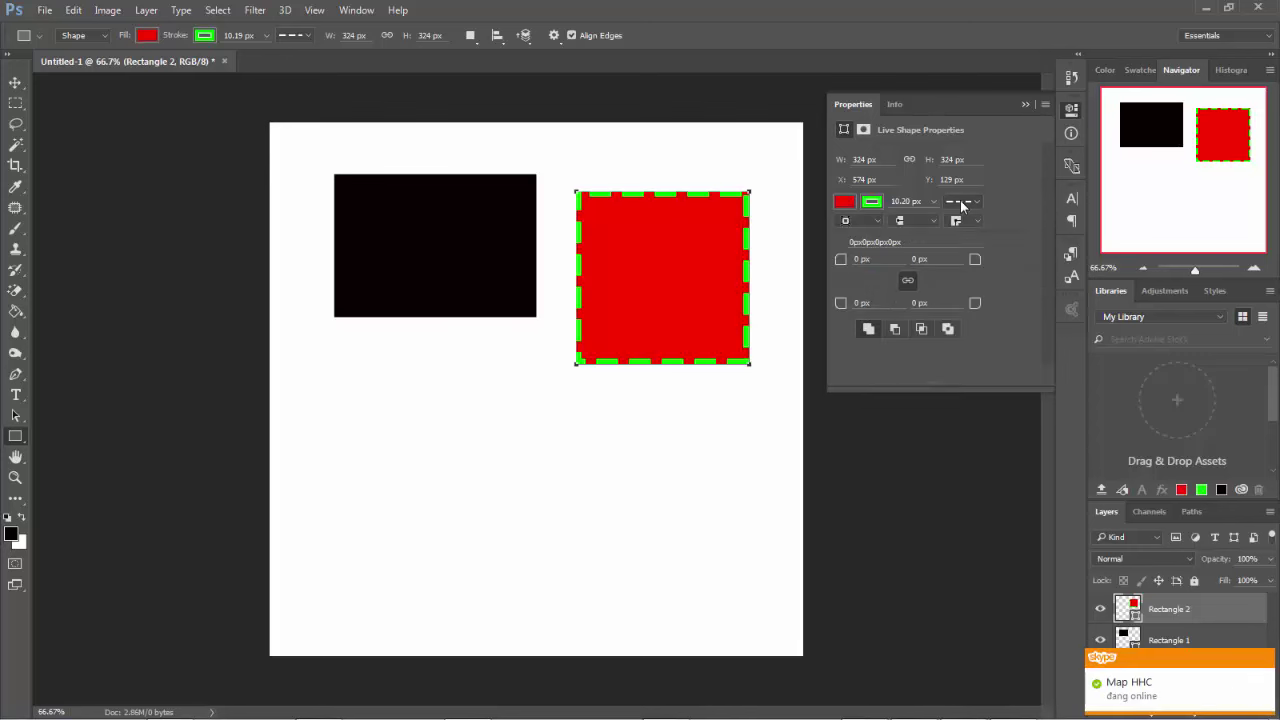
{"action": "left_click", "coordinate": [890, 302]}
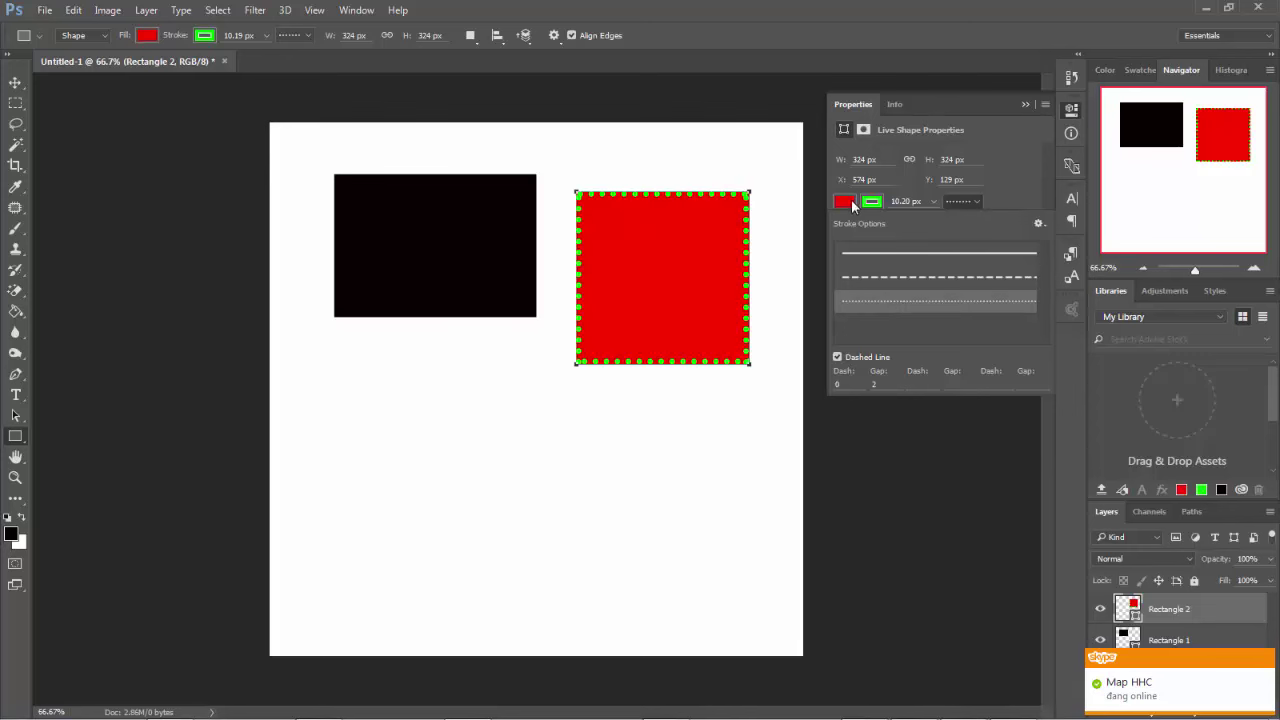
{"action": "left_click", "coordinate": [849, 203]}
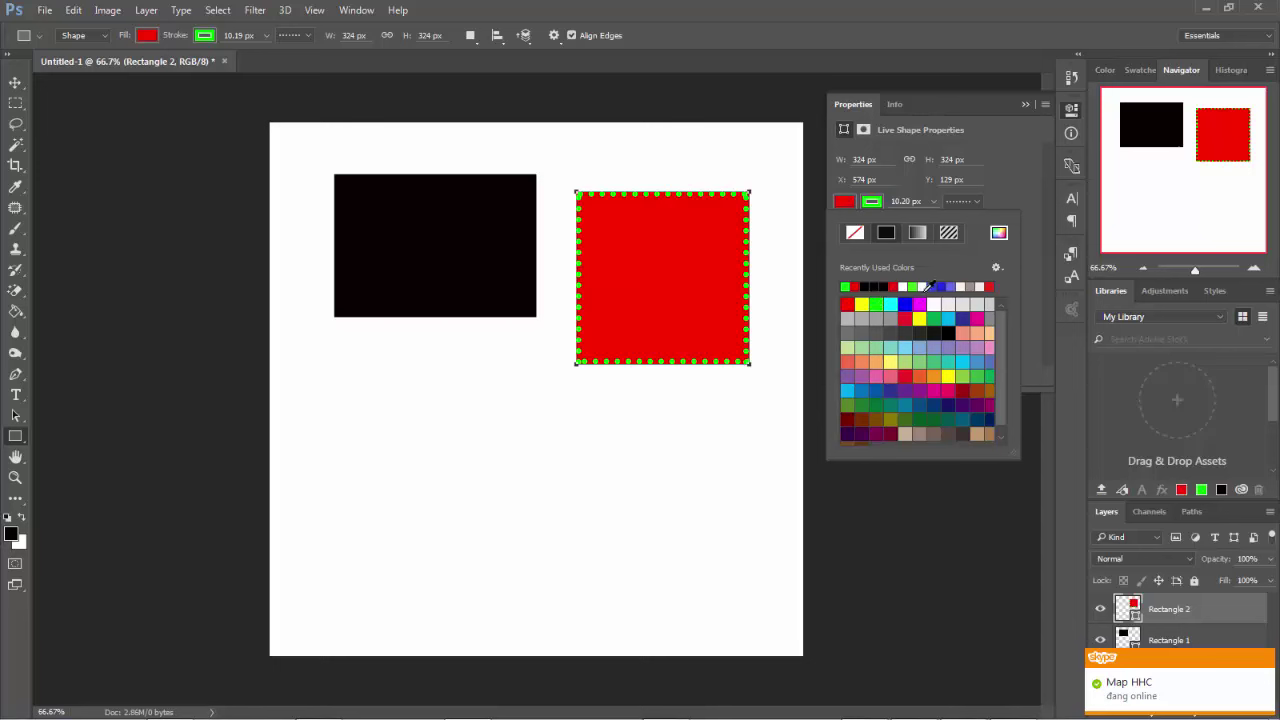
{"action": "left_click", "coordinate": [905, 304]}
{"action": "left_click", "coordinate": [966, 318]}
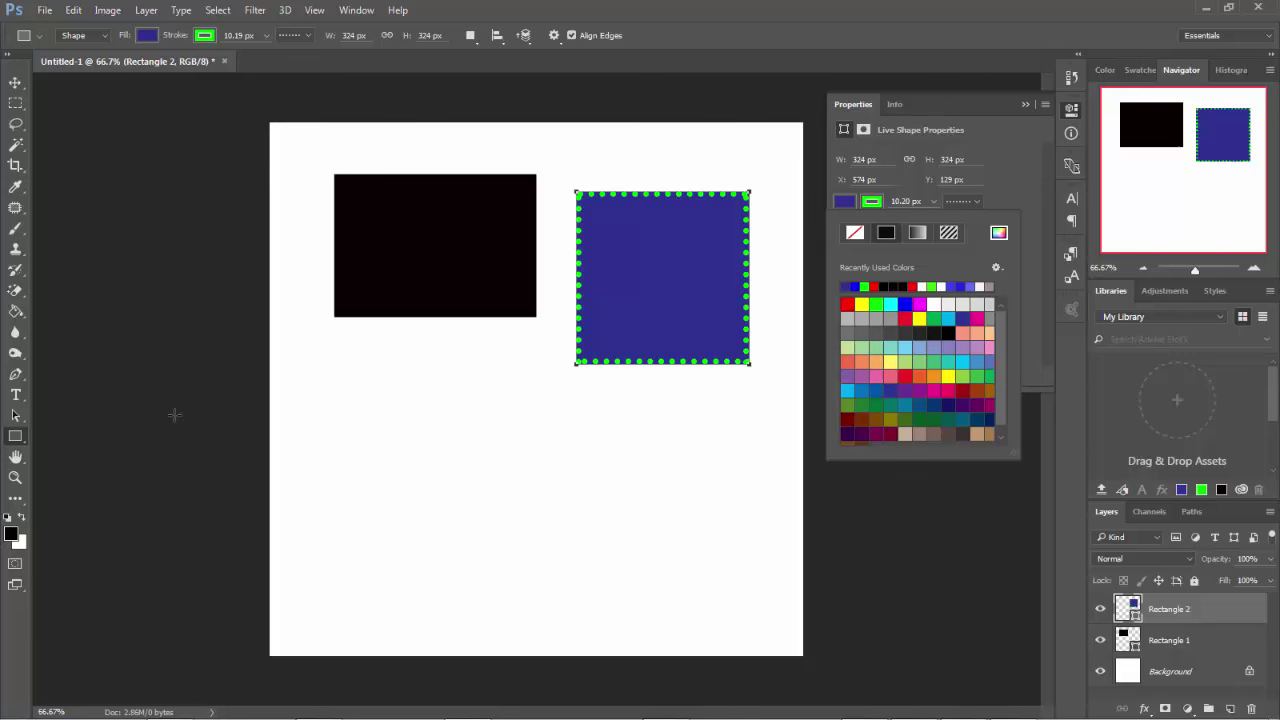
{"action": "left_click_drag", "start_coordinate": [16, 437], "coordinate": [55, 440]}
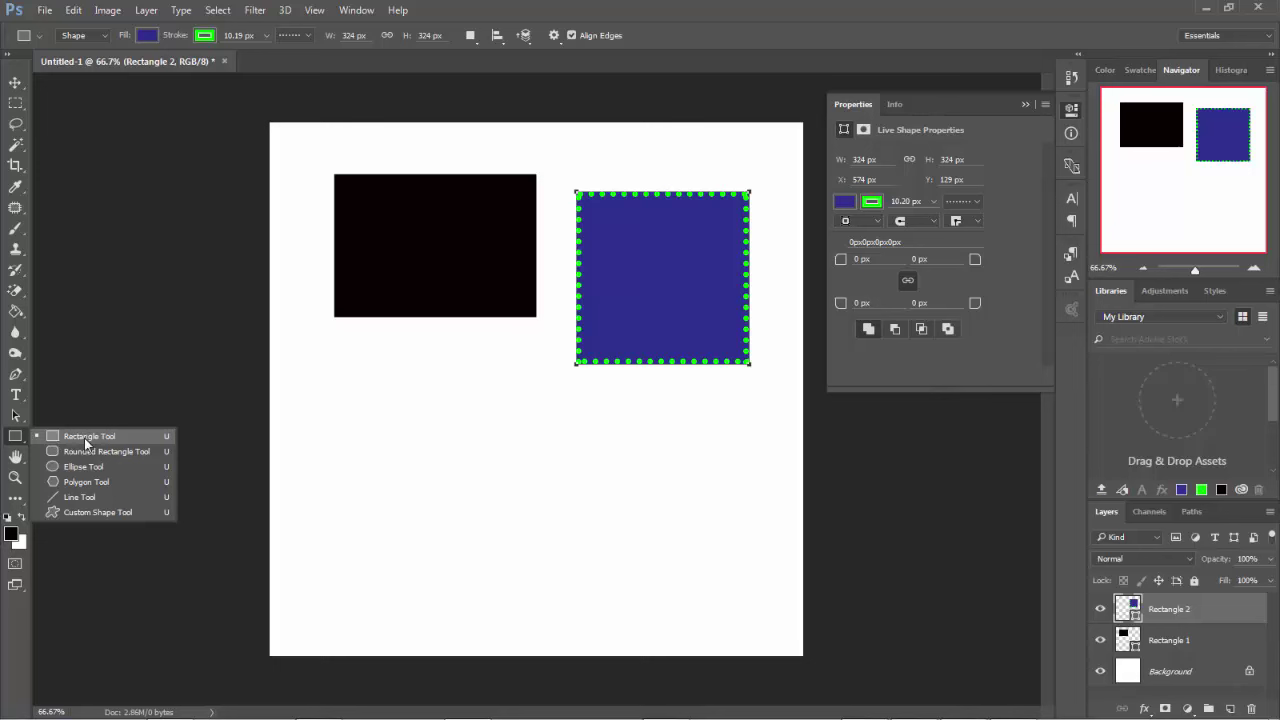
- Create an exact 500 × 500 px square and move it to the lower left
{"action": "left_click", "coordinate": [86, 442]}
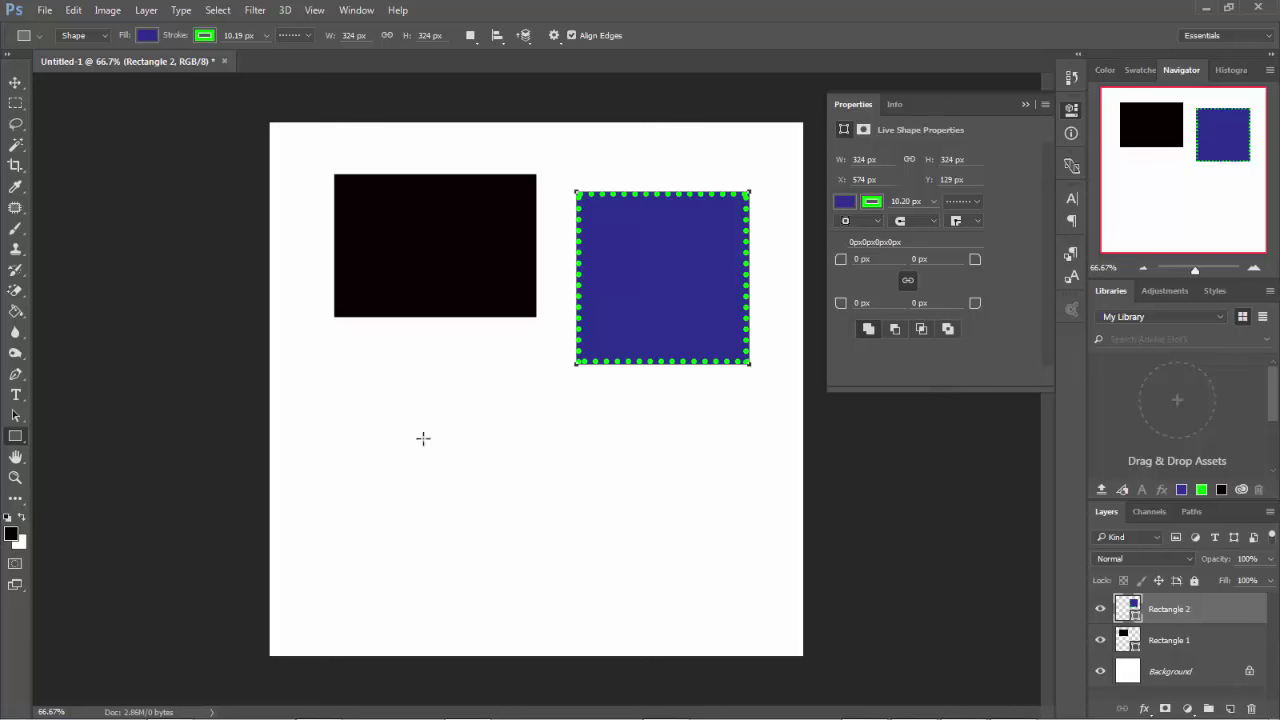
{"action": "left_click", "coordinate": [349, 436]}
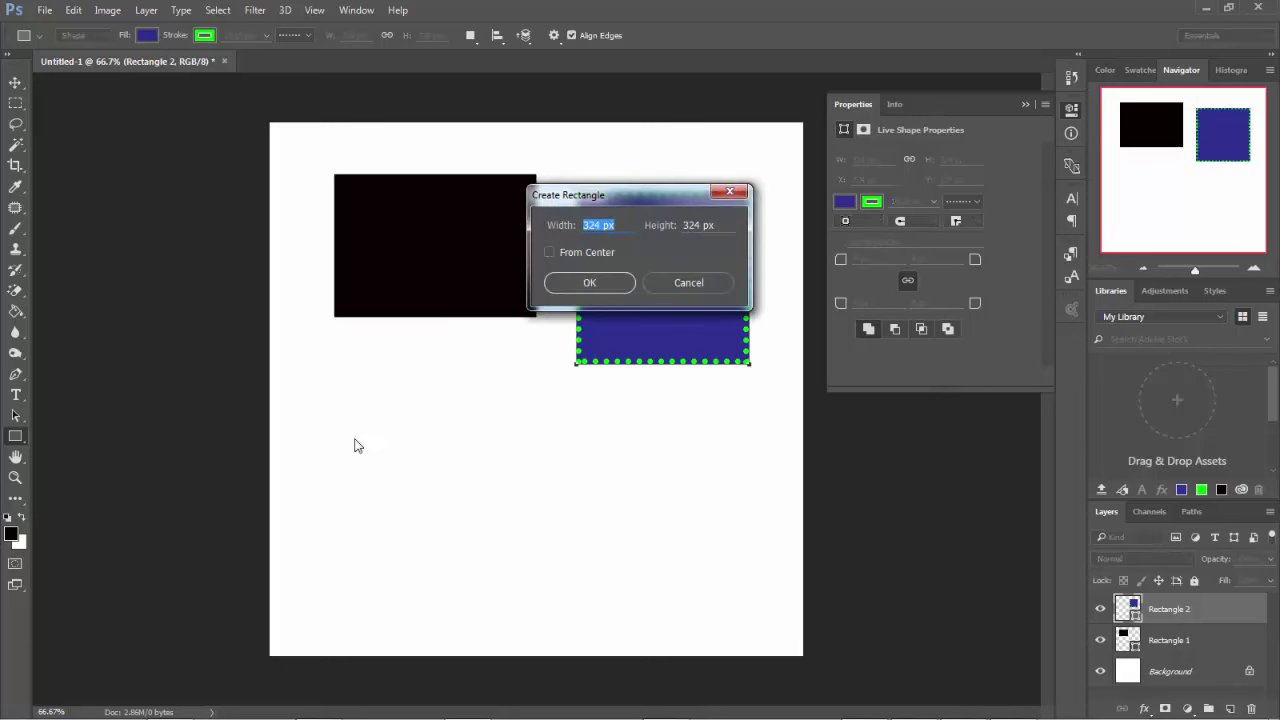
{"action": "mouse_move", "coordinate": [632, 200]}
{"action": "left_mouse_down"}
{"action": "mouse_move", "coordinate": [466, 427]}
{"action": "mouse_move", "coordinate": [468, 408]}
{"action": "left_mouse_up"}
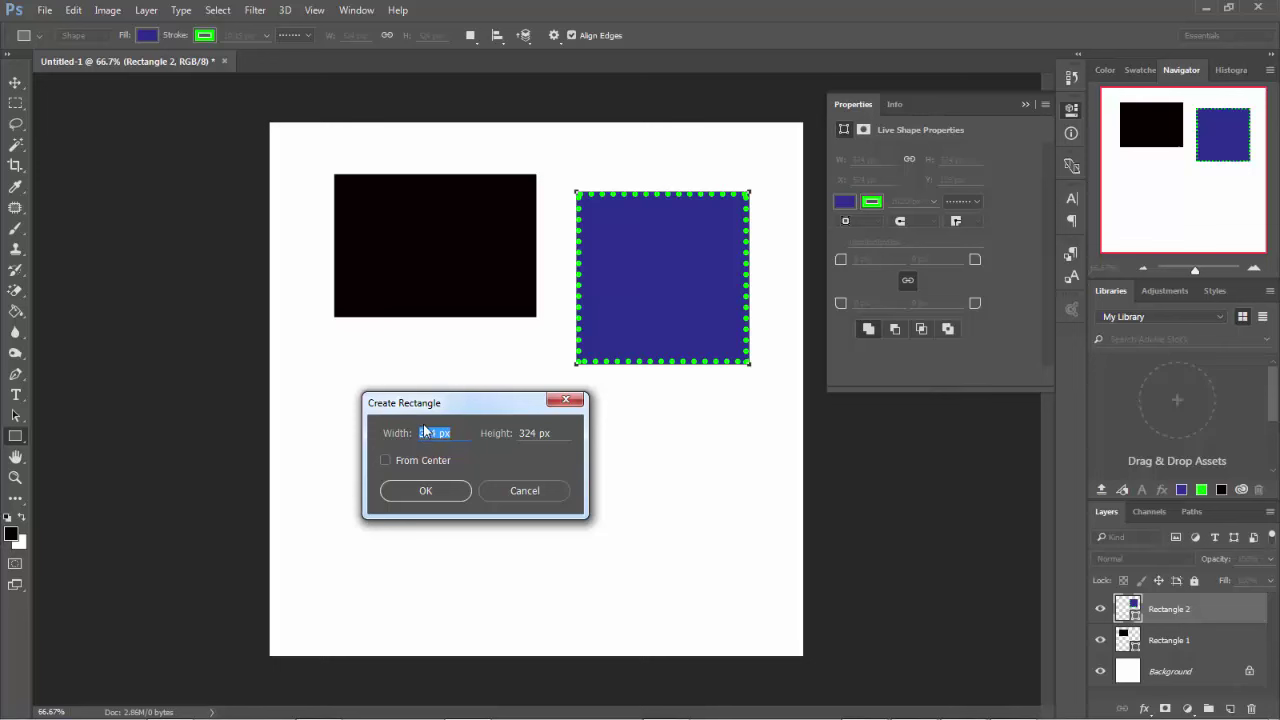
{"action": "left_click", "coordinate": [533, 432]}
{"action": "left_click_drag", "start_coordinate": [435, 433], "coordinate": [333, 443]}
{"action": "type", "text": "500"}
{"action": "key", "text": "Tab"}
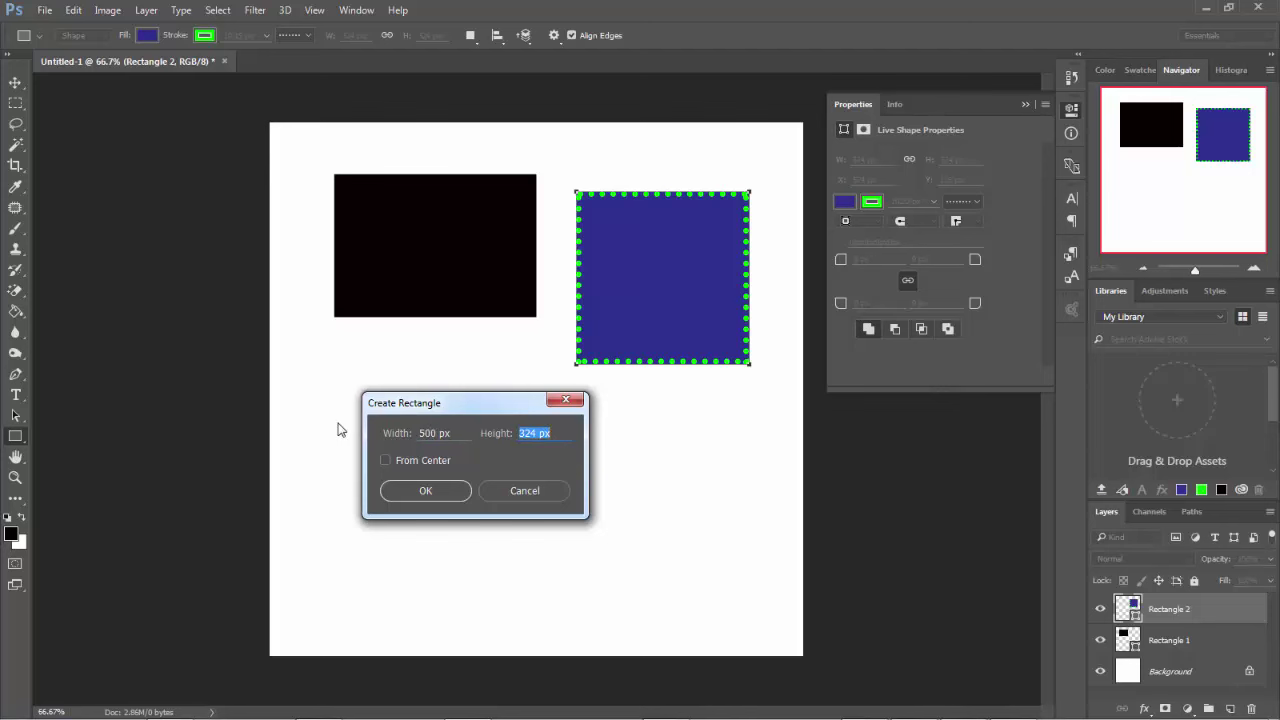
{"action": "type", "text": "500"}
{"action": "left_click", "coordinate": [422, 491]}
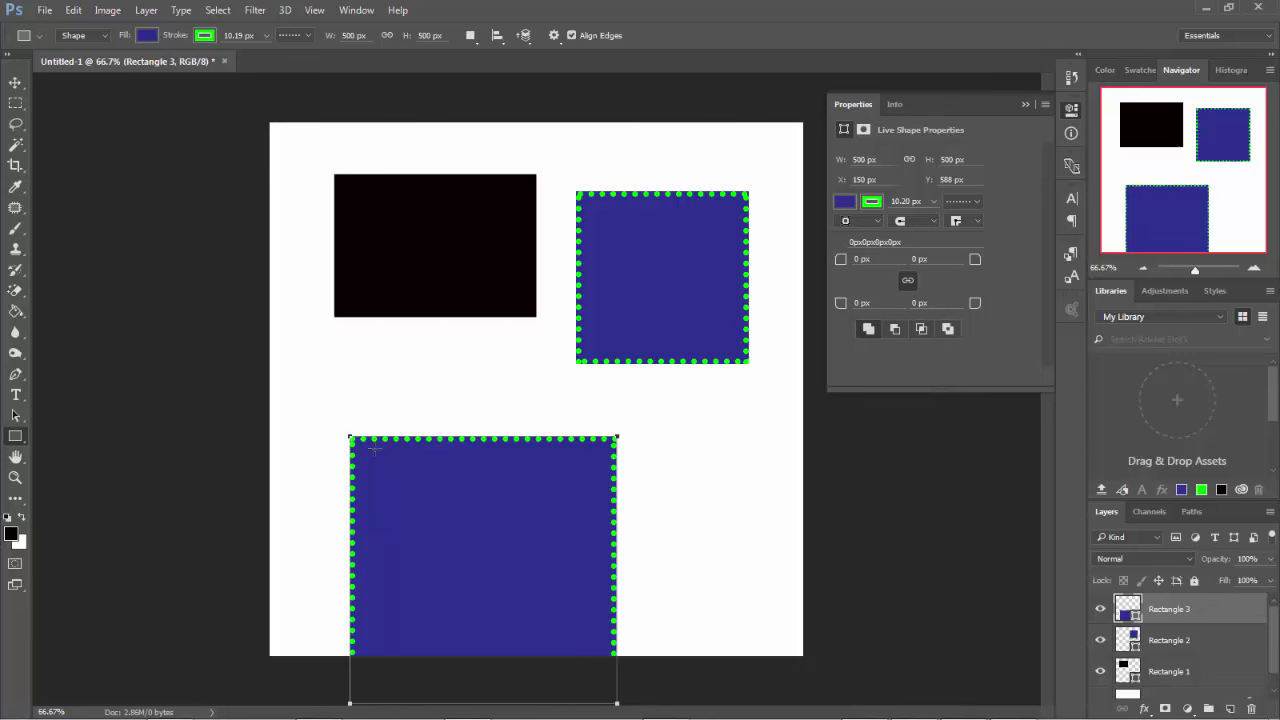
{"action": "left_click", "coordinate": [15, 82]}
{"action": "mouse_move", "coordinate": [395, 524]}
{"action": "left_mouse_down"}
{"action": "mouse_move", "coordinate": [379, 428]}
{"action": "mouse_move", "coordinate": [351, 460]}
{"action": "left_mouse_up"}
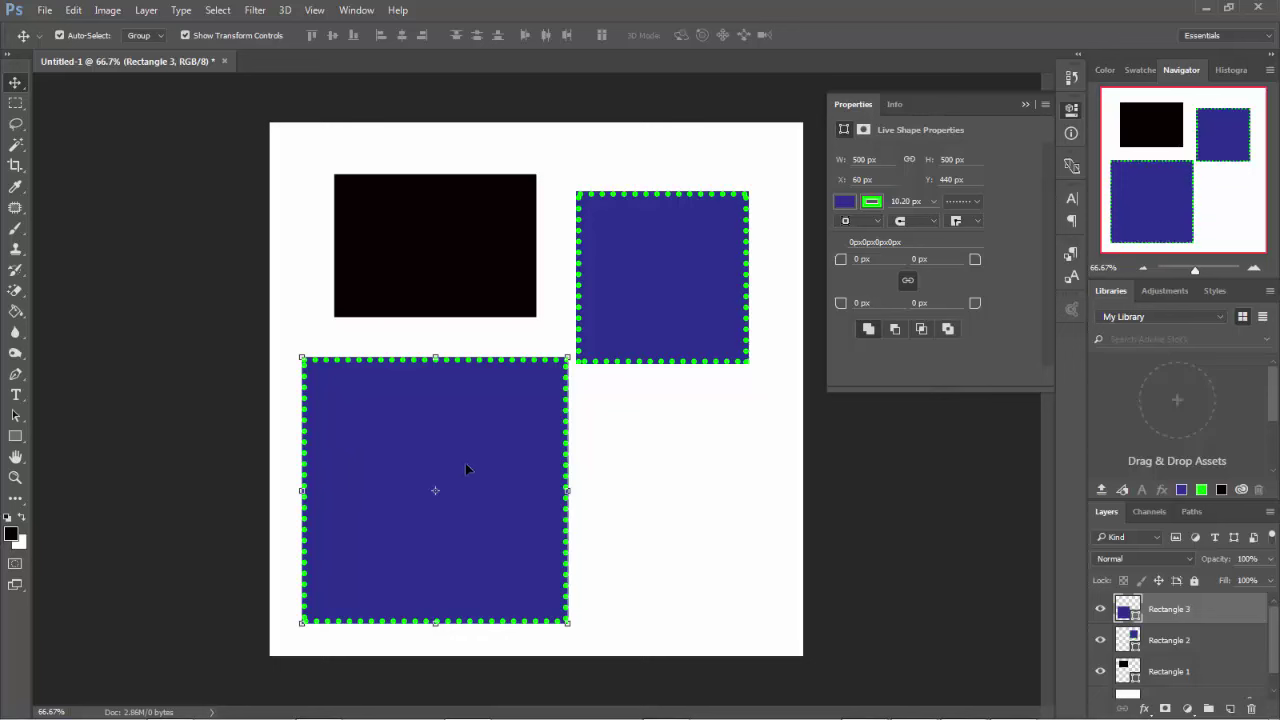
- Fill the lower-left square yellow and reduce its border width to 0 px
{"action": "left_click", "coordinate": [846, 202]}
{"action": "left_click", "coordinate": [862, 433]}
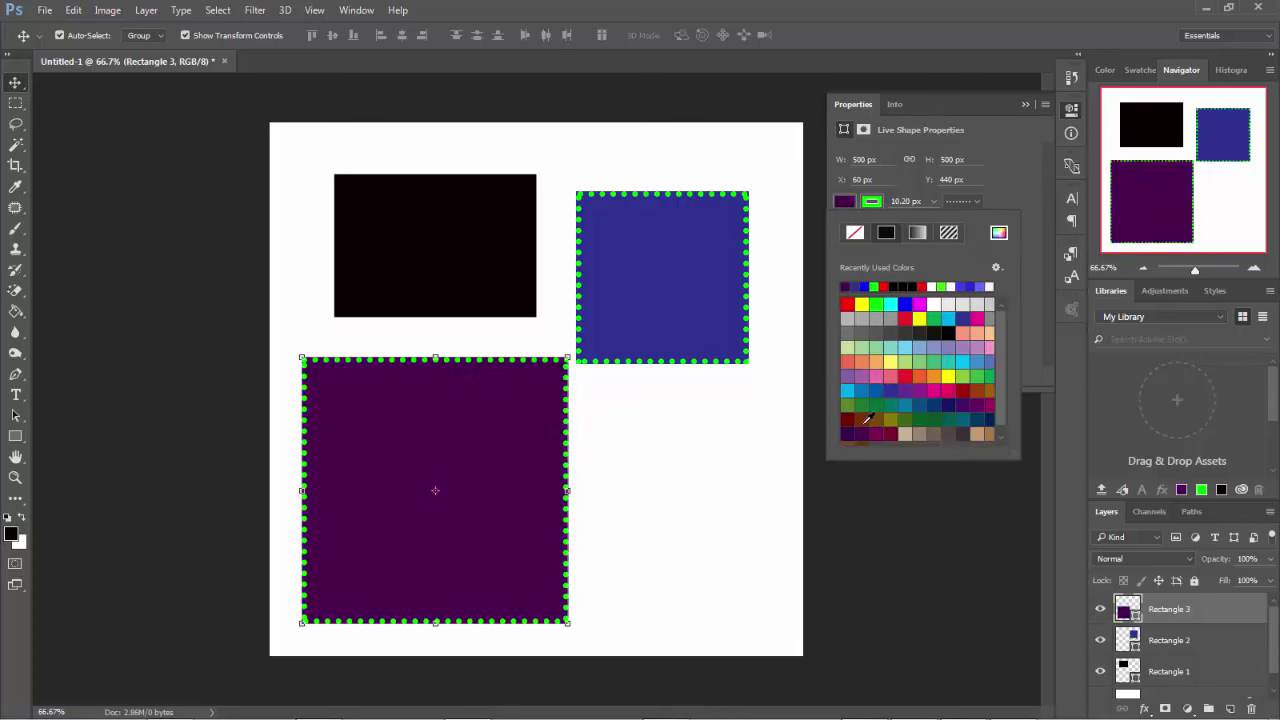
{"action": "left_click", "coordinate": [985, 430]}
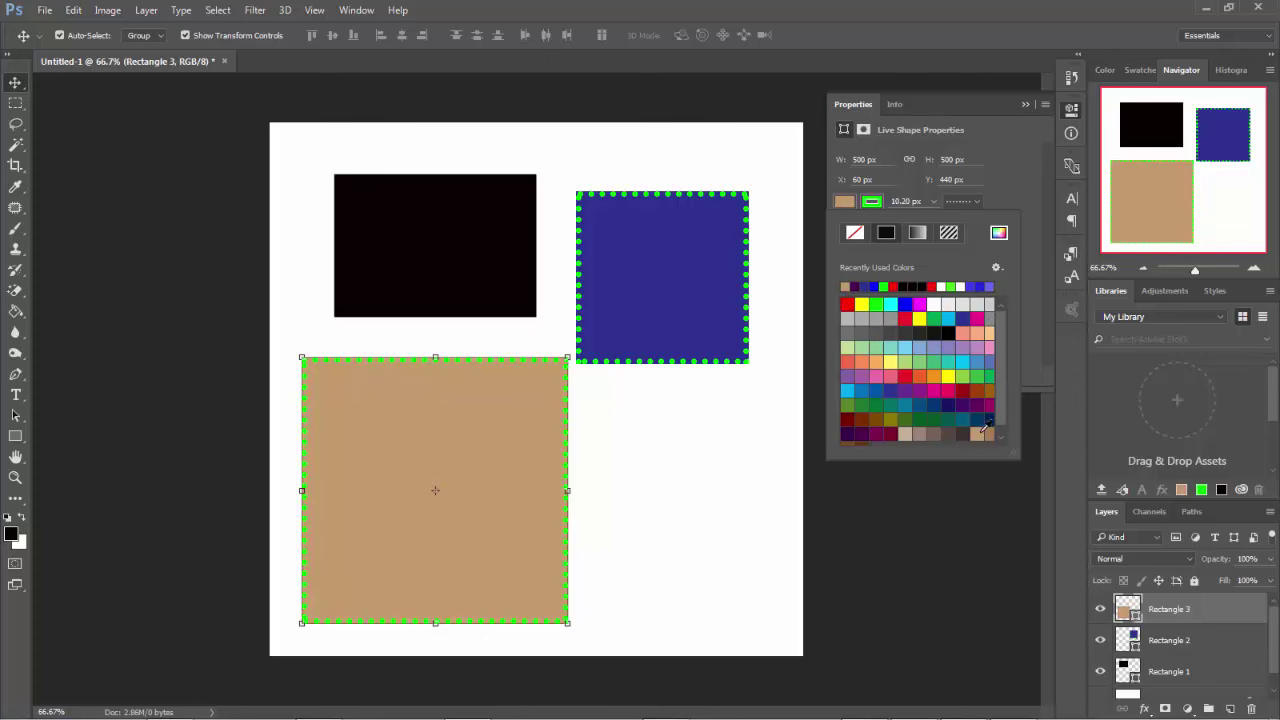
{"action": "left_click", "coordinate": [948, 375]}
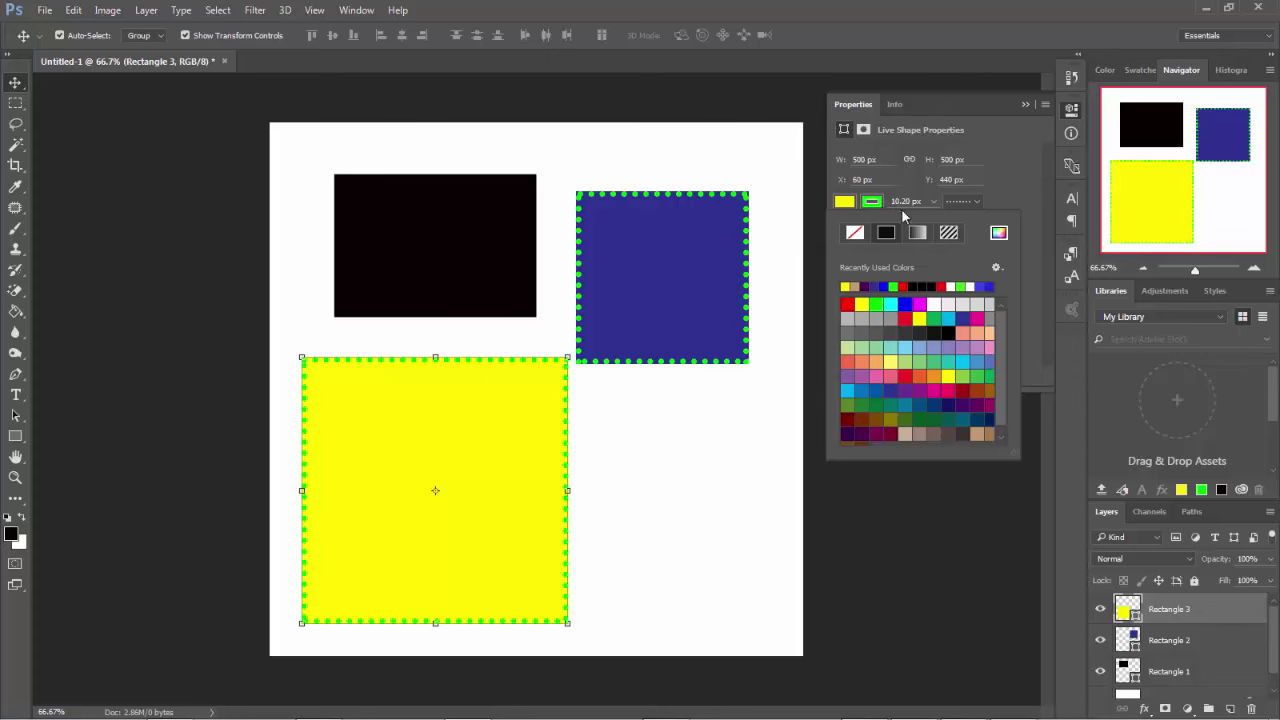
{"action": "left_click", "coordinate": [933, 202]}
{"action": "left_click_drag", "start_coordinate": [932, 222], "coordinate": [862, 236]}
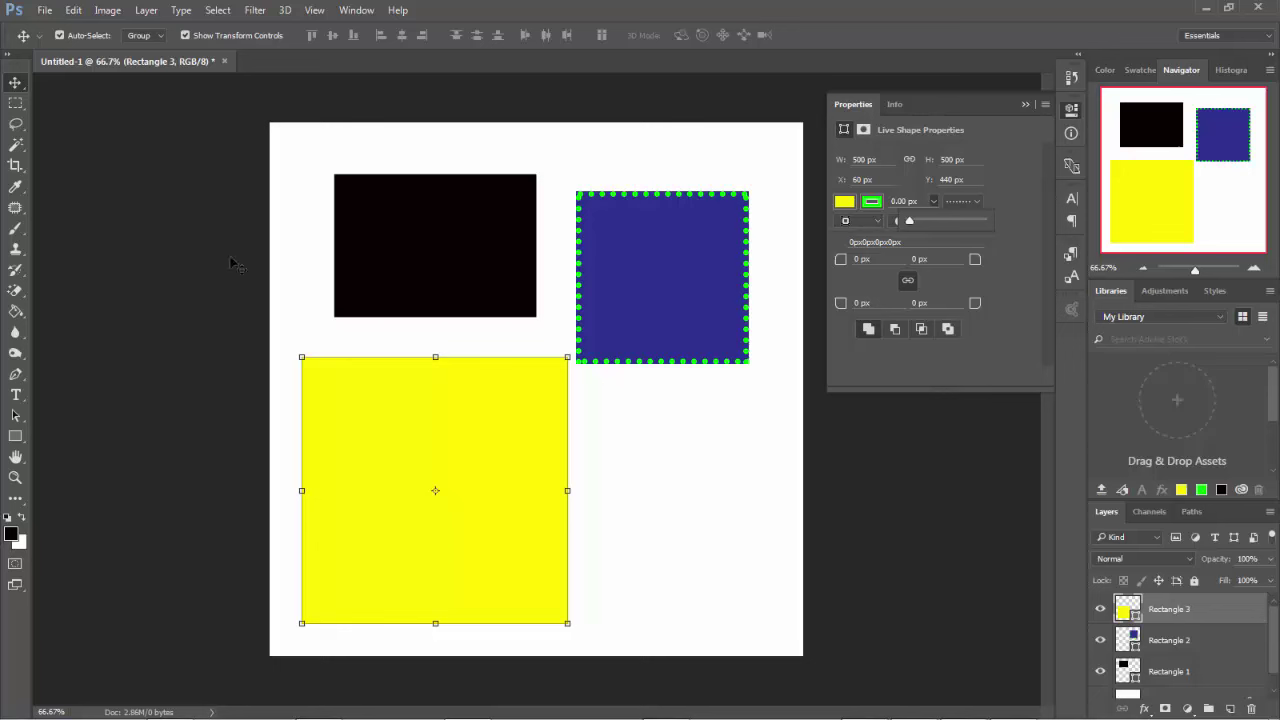
{"action": "left_click", "coordinate": [15, 86]}
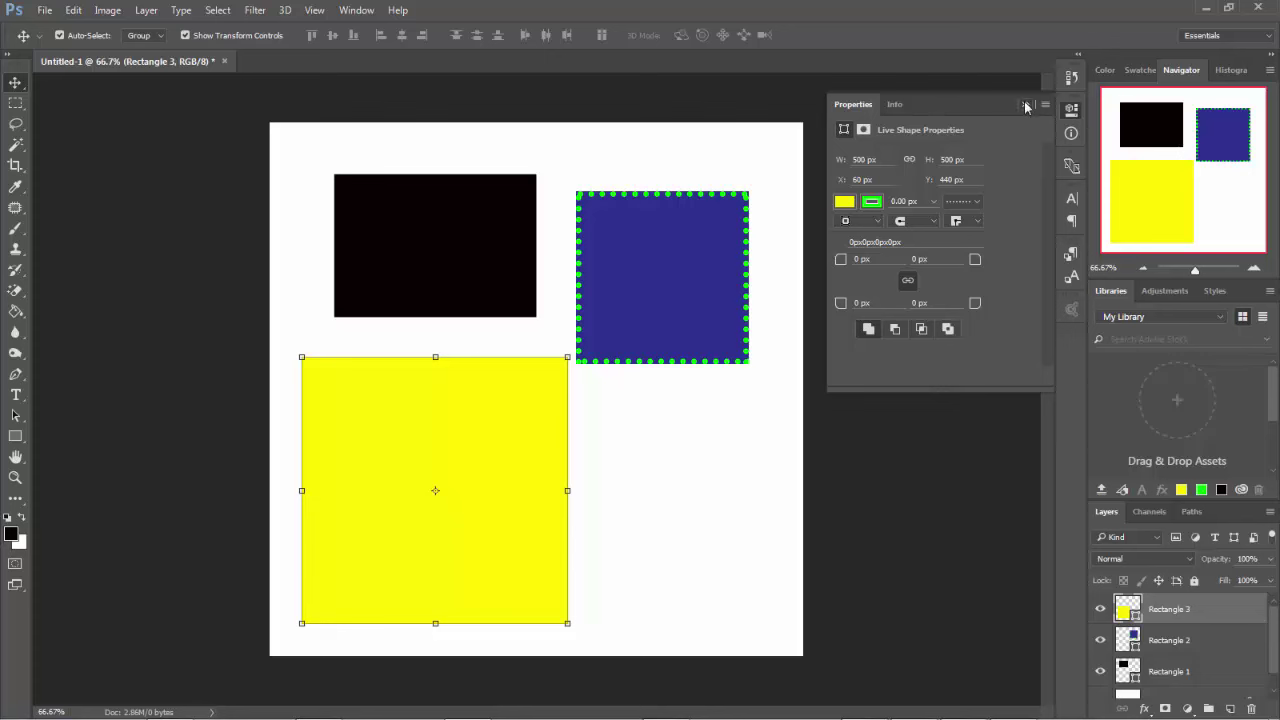
- Collapse the Properties panel so the canvas is unobstructed
{"action": "left_click", "coordinate": [1025, 105]}
{"action": "left_click", "coordinate": [1071, 111]}
{"action": "left_click", "coordinate": [1024, 105]}
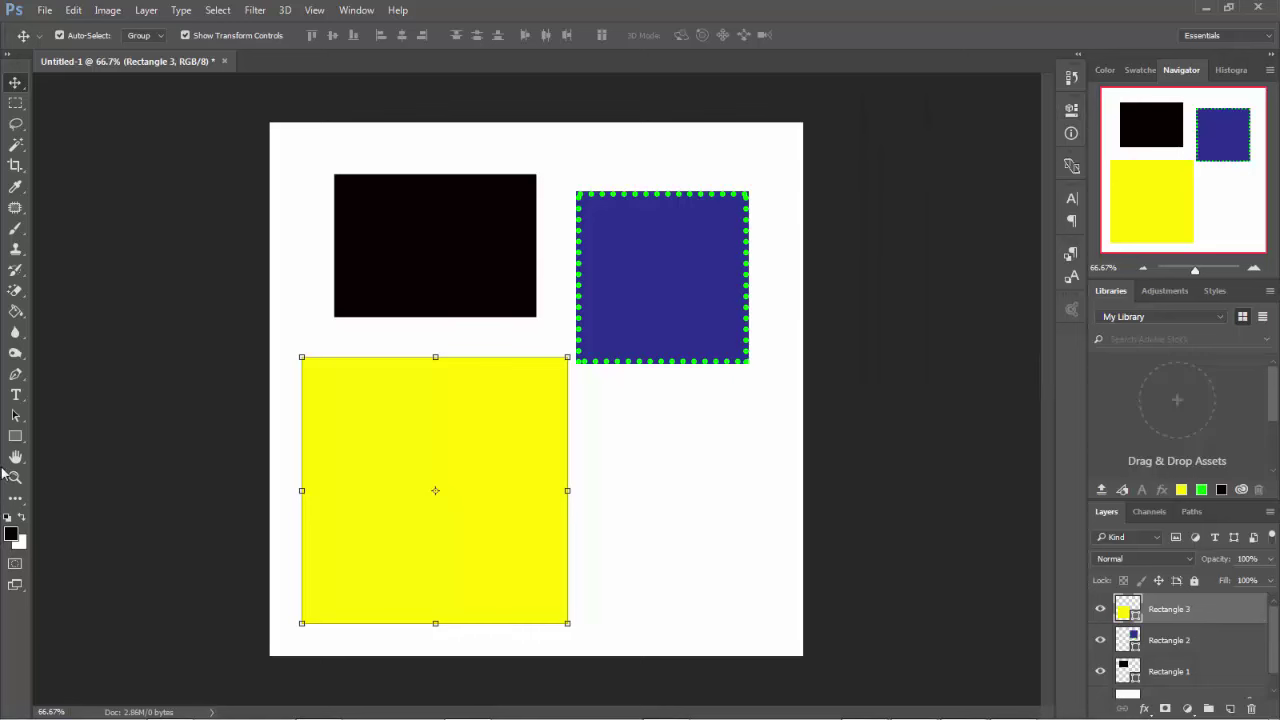
- Give the lower-left square a red fill and thicken its outline to 3.79 px
{"action": "left_click", "coordinate": [15, 437]}
{"action": "right_click", "coordinate": [15, 438]}
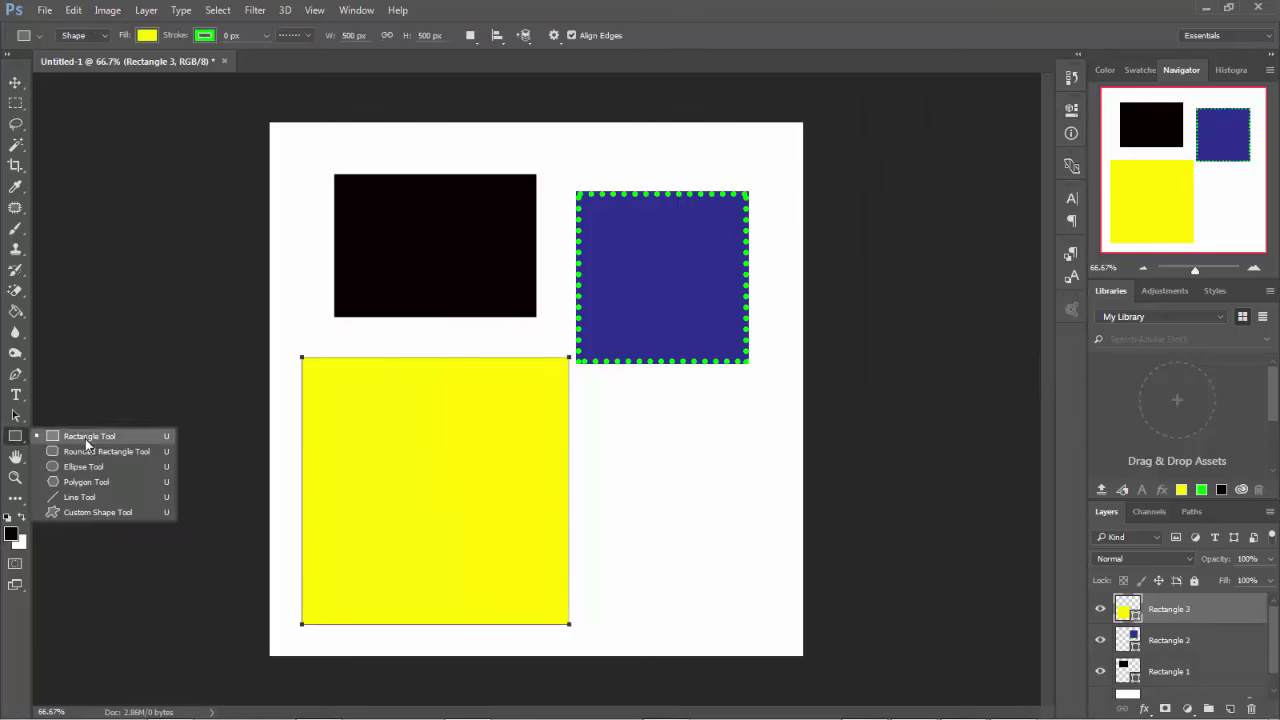
{"action": "left_click", "coordinate": [87, 438]}
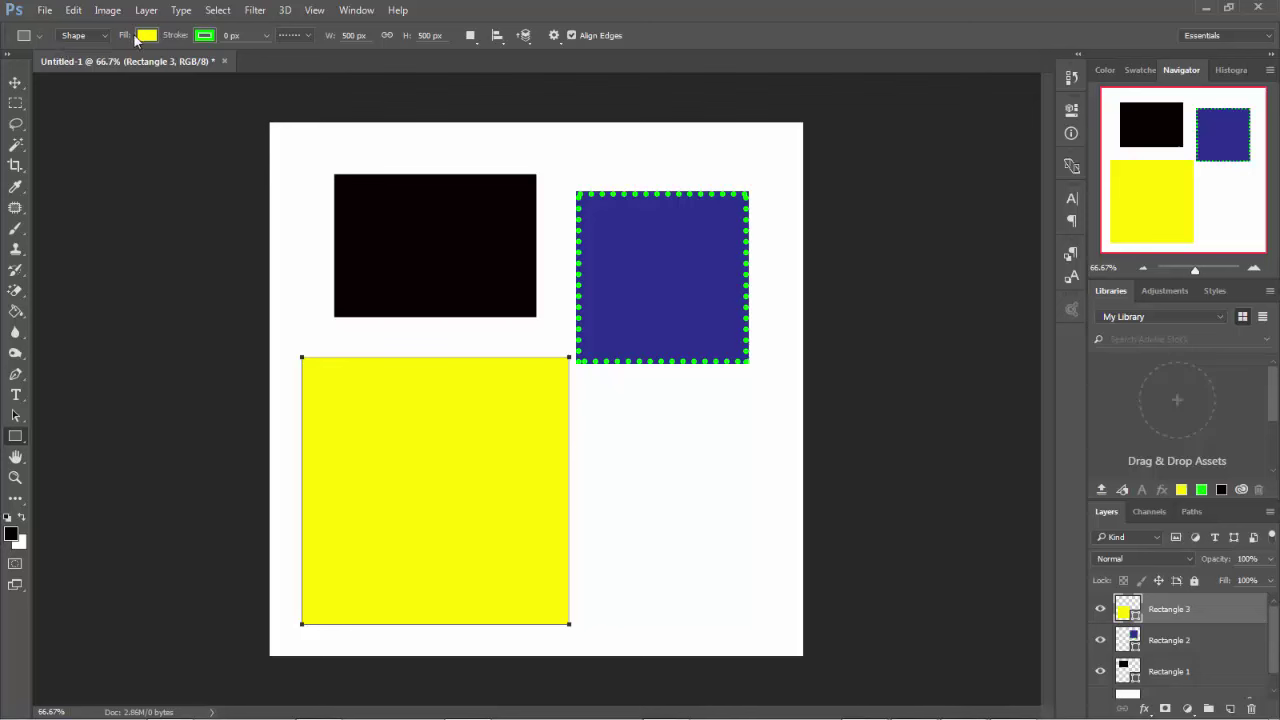
{"action": "left_click", "coordinate": [148, 38]}
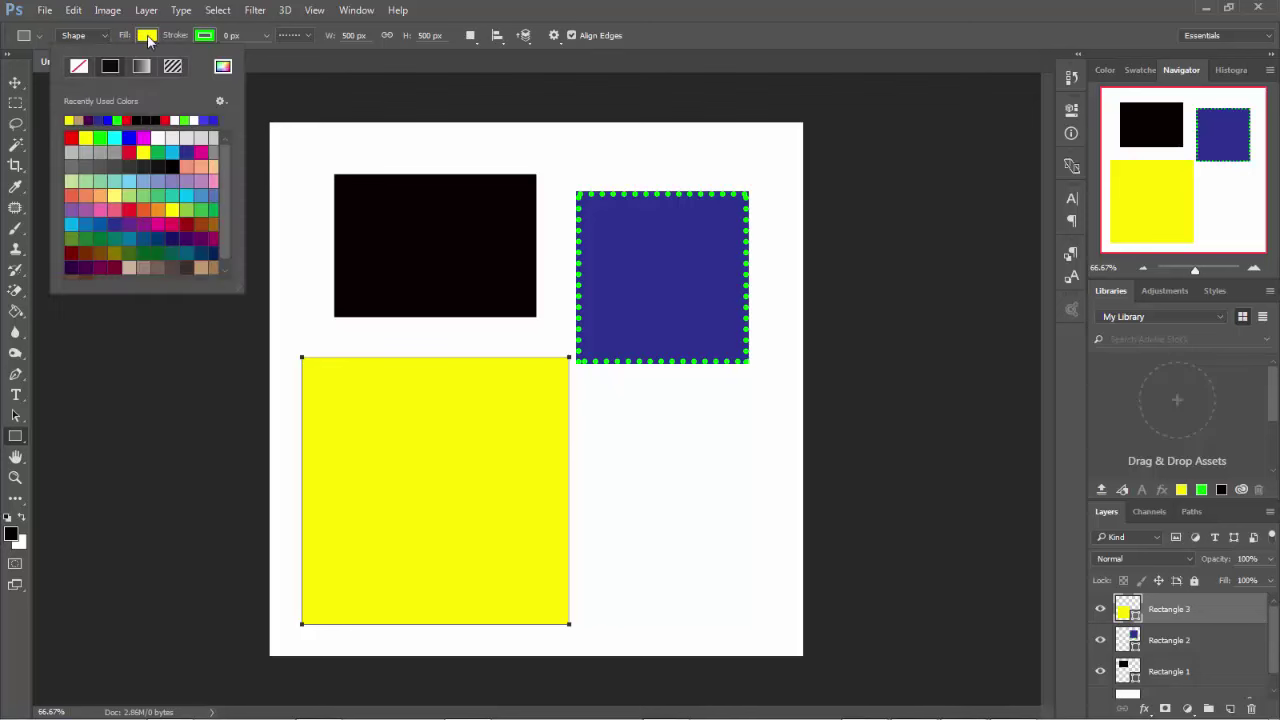
{"action": "left_click", "coordinate": [131, 151]}
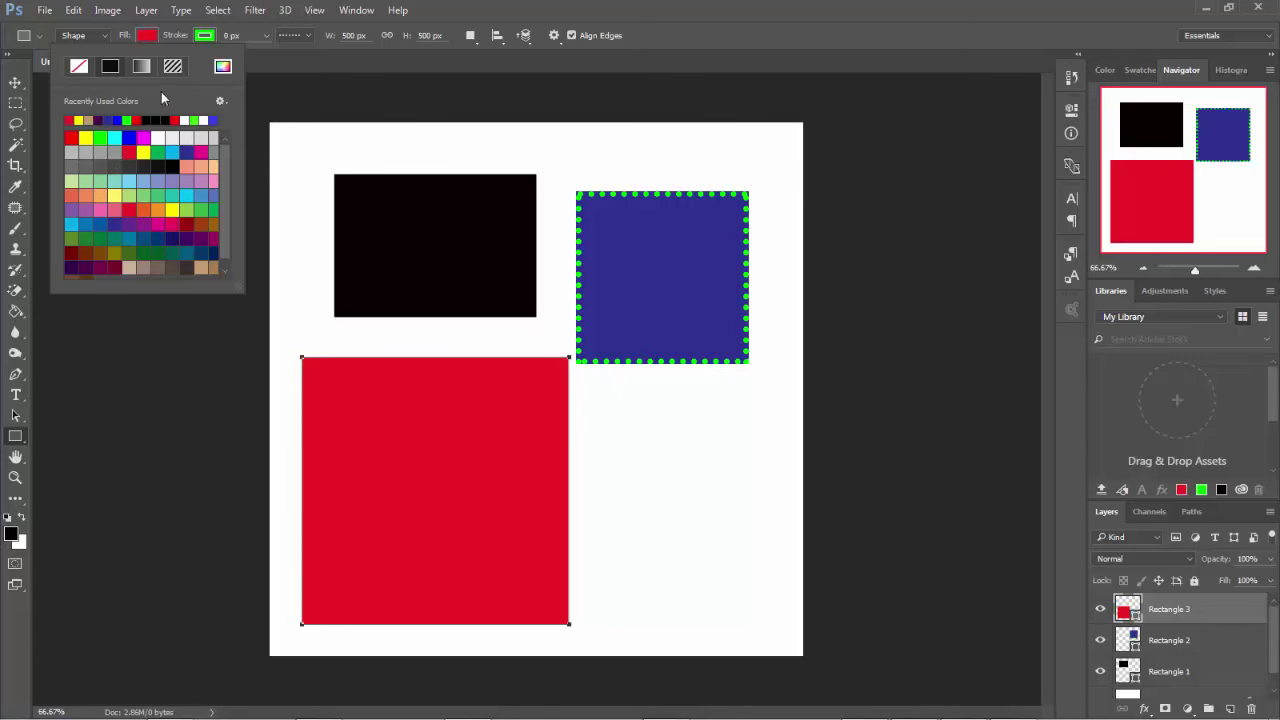
{"action": "left_click", "coordinate": [204, 37]}
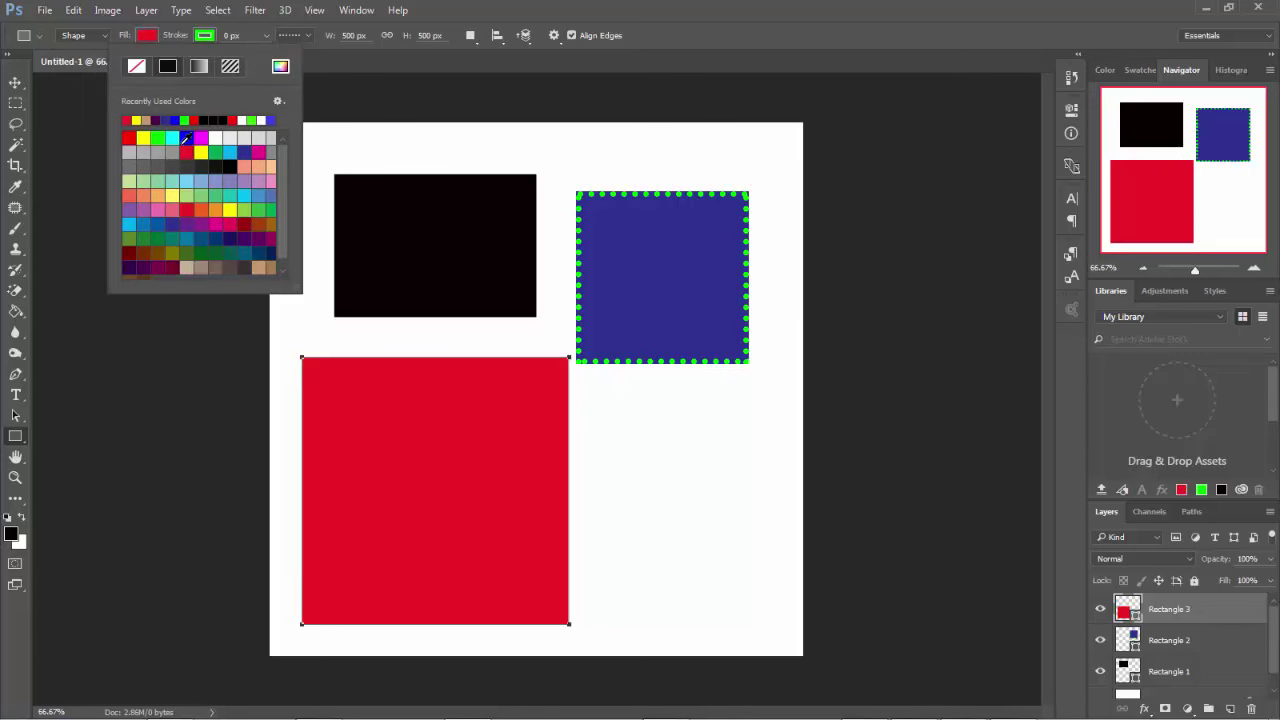
{"action": "left_click", "coordinate": [187, 151]}
{"action": "left_click", "coordinate": [237, 37]}
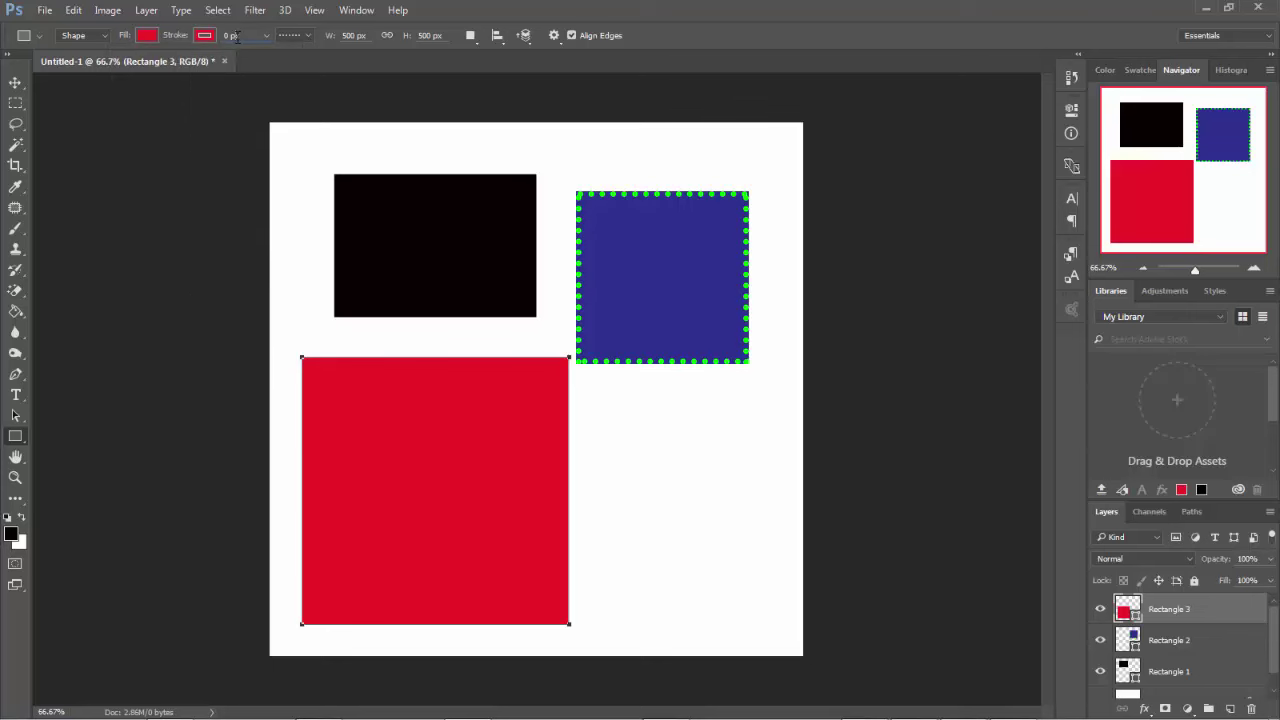
{"action": "left_click", "coordinate": [265, 37]}
{"action": "left_click_drag", "start_coordinate": [267, 54], "coordinate": [278, 54]}
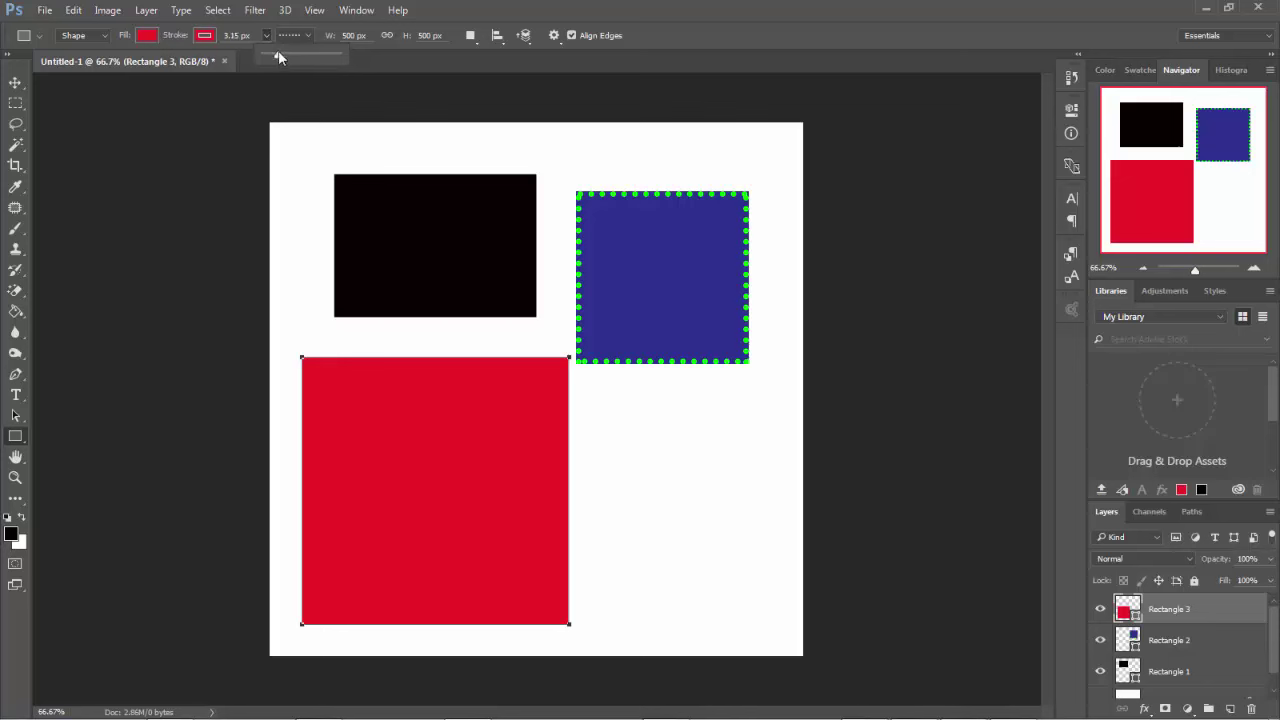
- Make the square's outline a solid yellow line
{"action": "left_click", "coordinate": [203, 37]}
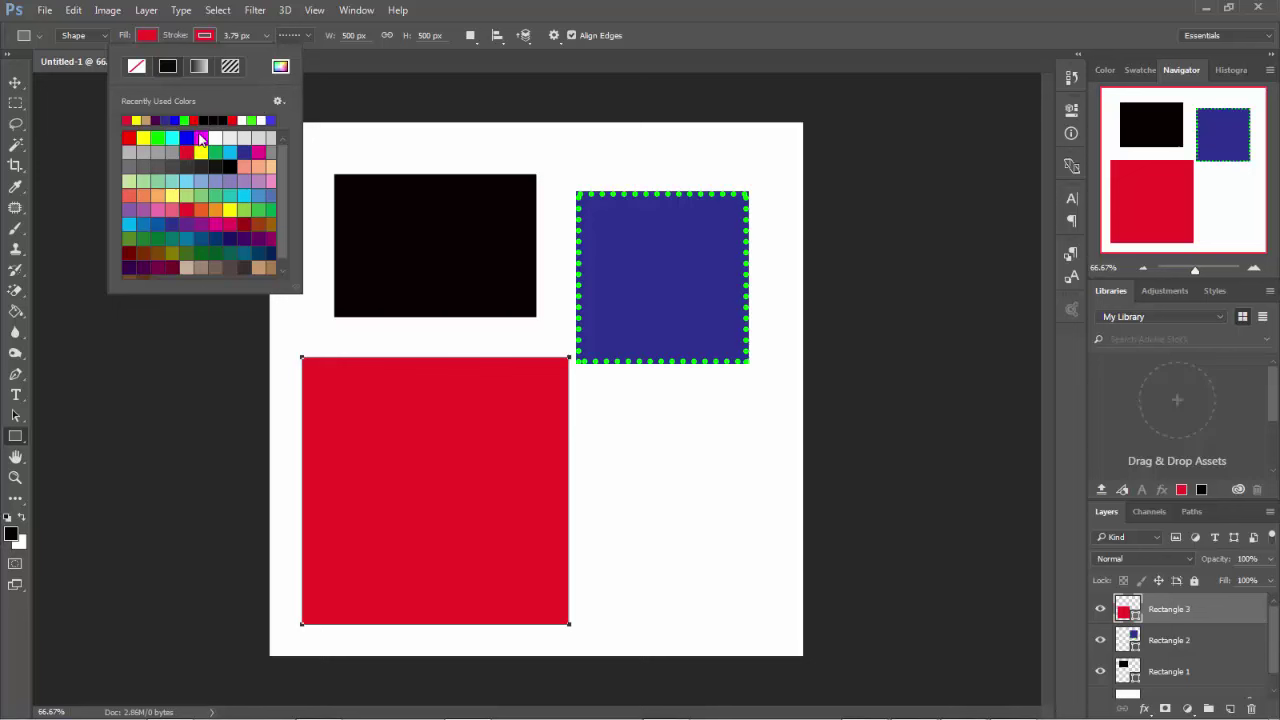
{"action": "left_click", "coordinate": [205, 150]}
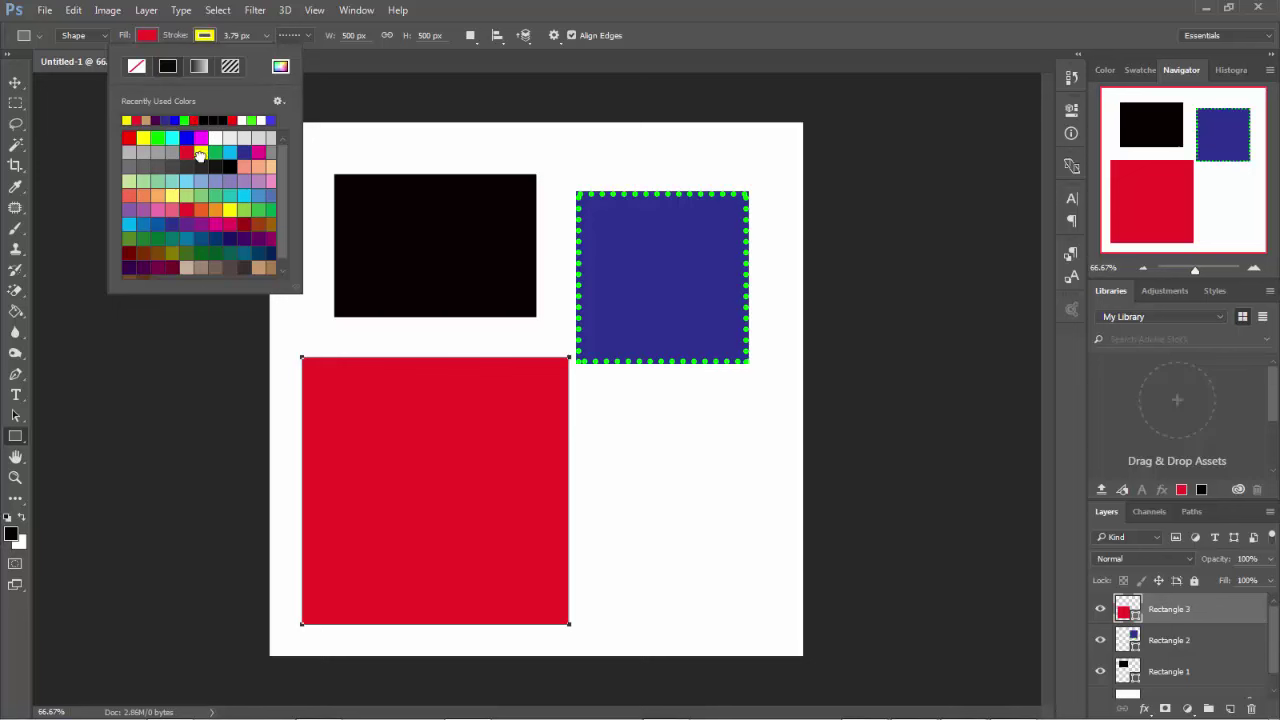
{"action": "left_click", "coordinate": [309, 35]}
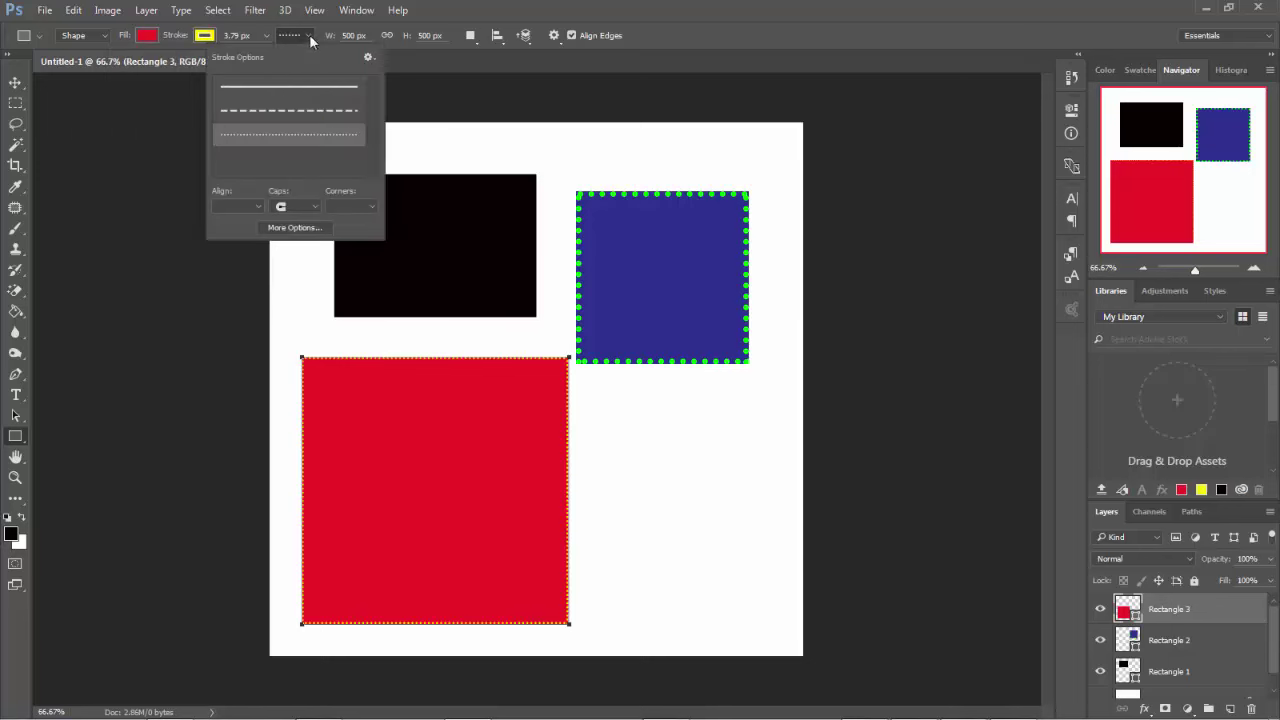
{"action": "left_click", "coordinate": [263, 88]}
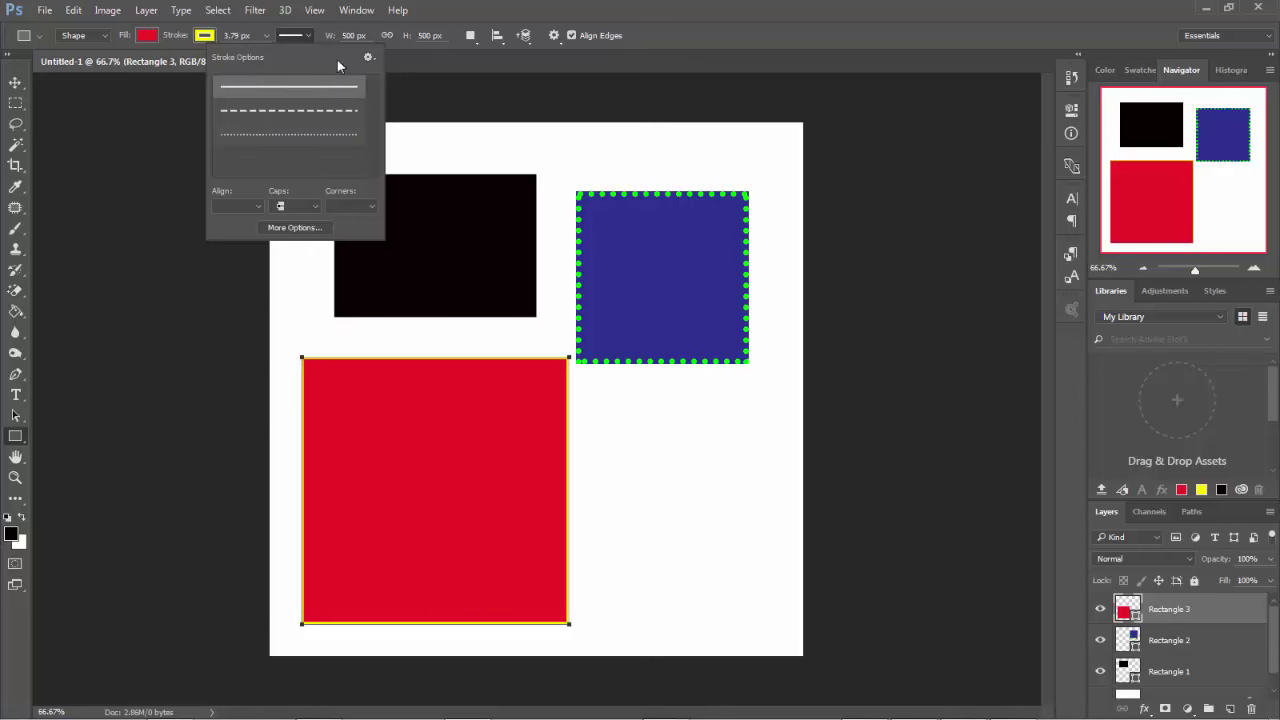
{"action": "left_click", "coordinate": [353, 35]}
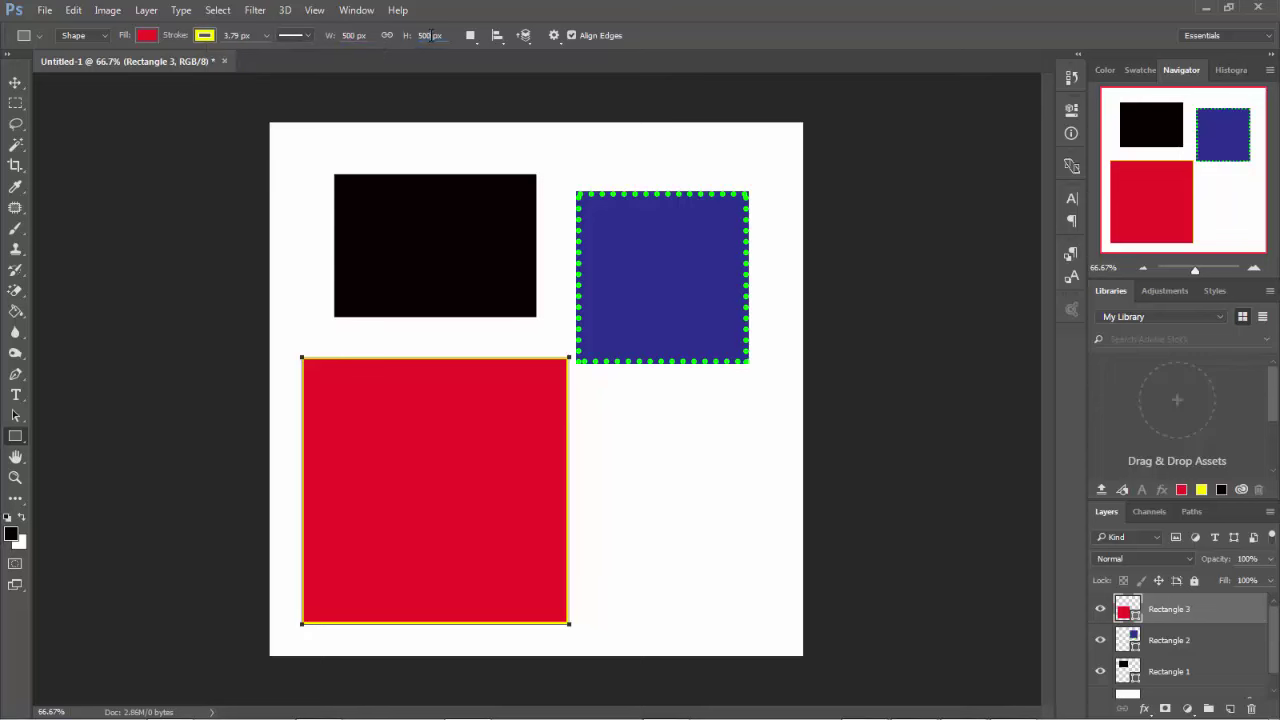
- Set the red square's height to 600 px and move it up and left
{"action": "left_click", "coordinate": [426, 36]}
{"action": "type", "text": "60"}
{"action": "key", "text": "Return"}
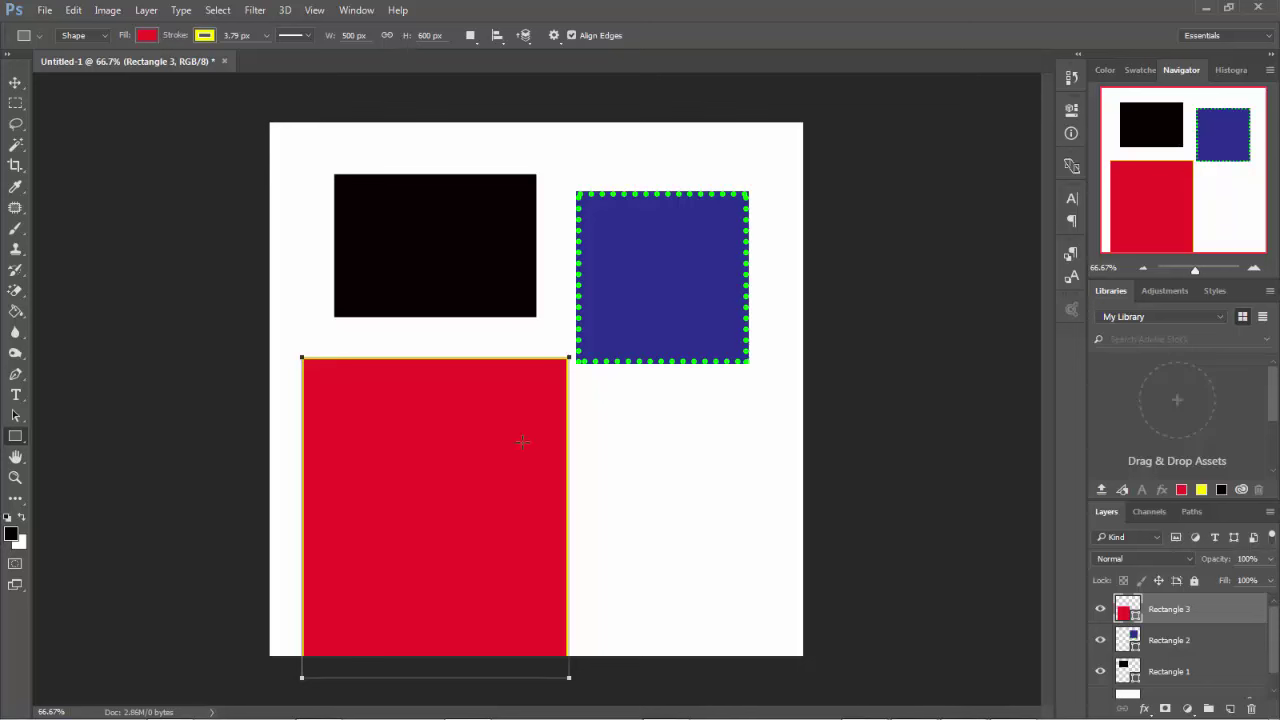
{"action": "left_click", "coordinate": [15, 82]}
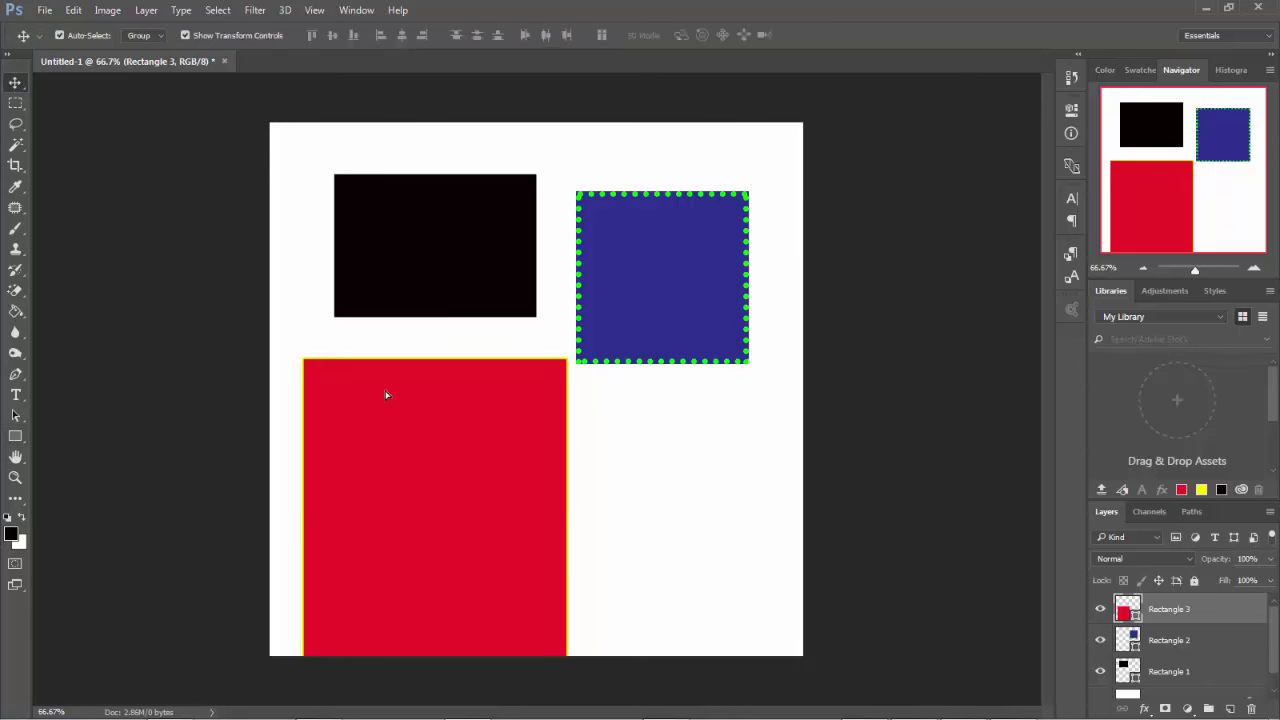
{"action": "mouse_move", "coordinate": [390, 430]}
{"action": "left_mouse_down"}
{"action": "mouse_move", "coordinate": [378, 321]}
{"action": "mouse_move", "coordinate": [426, 350]}
{"action": "mouse_move", "coordinate": [534, 356]}
{"action": "mouse_move", "coordinate": [506, 304]}
{"action": "left_mouse_up"}
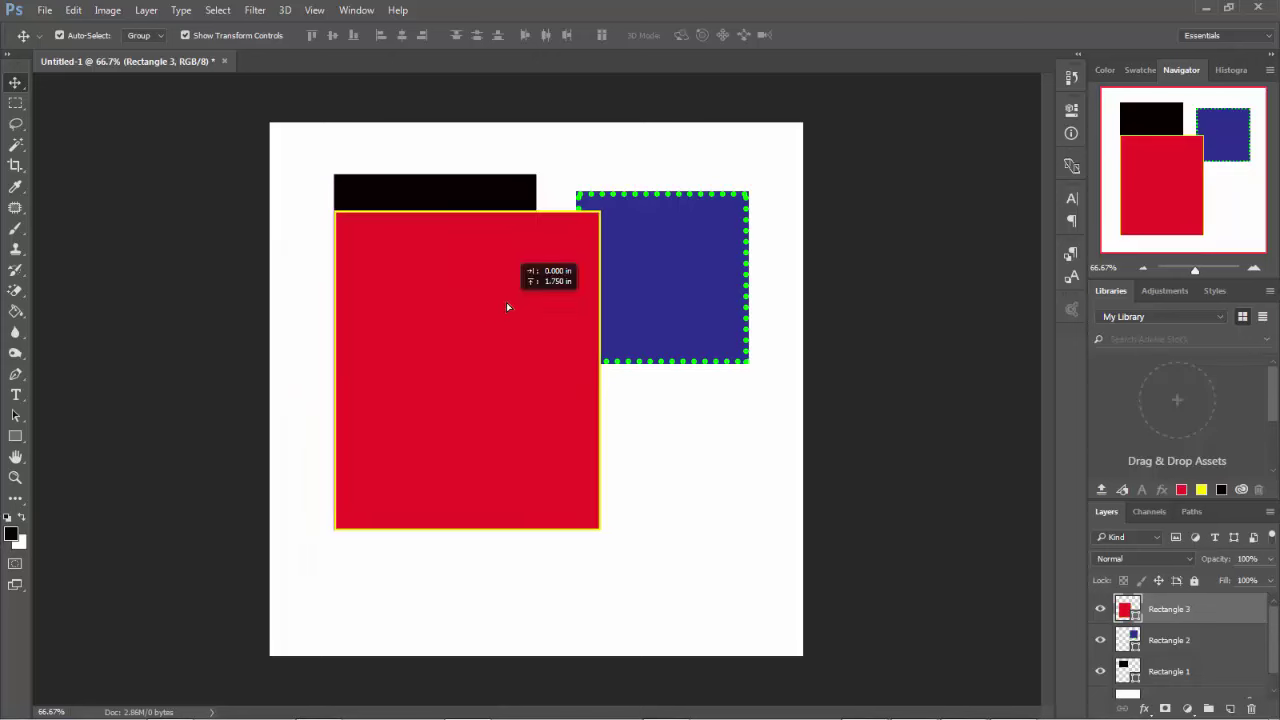
- Delete the red, black and blue shape layers, leaving only the Background
{"action": "key", "text": "Delete"}
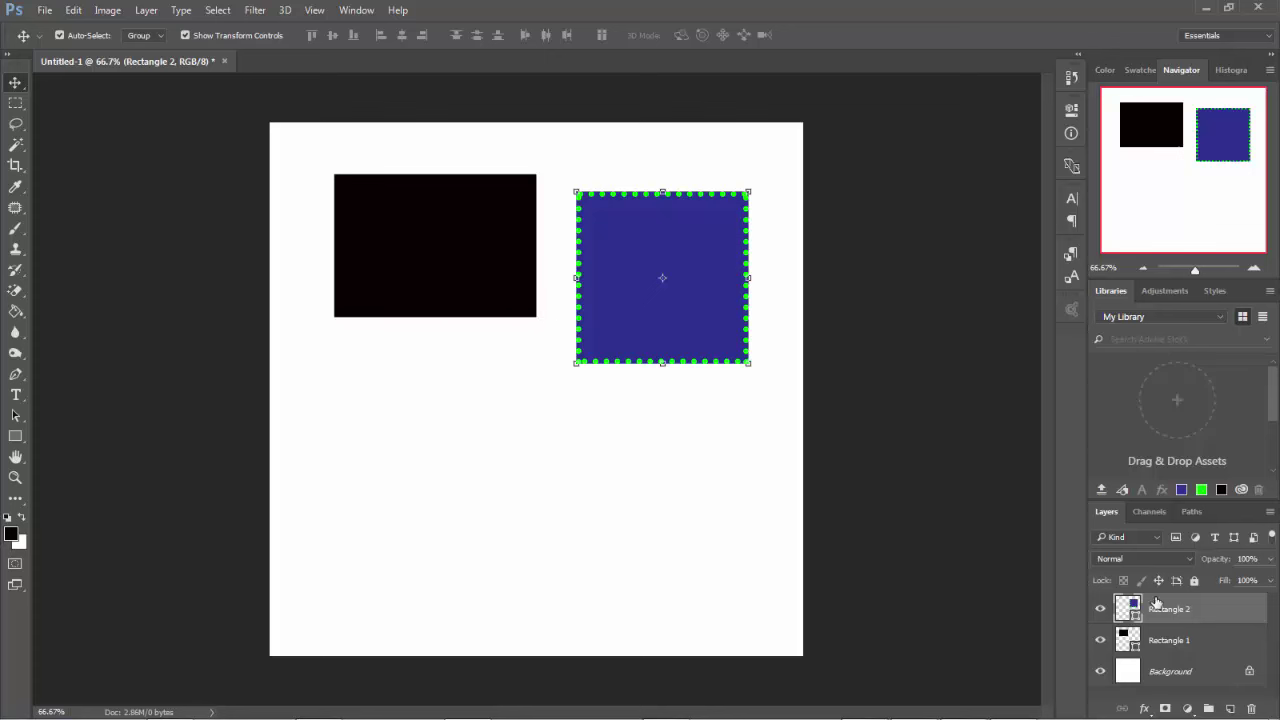
{"action": "left_click", "coordinate": [1158, 643]}
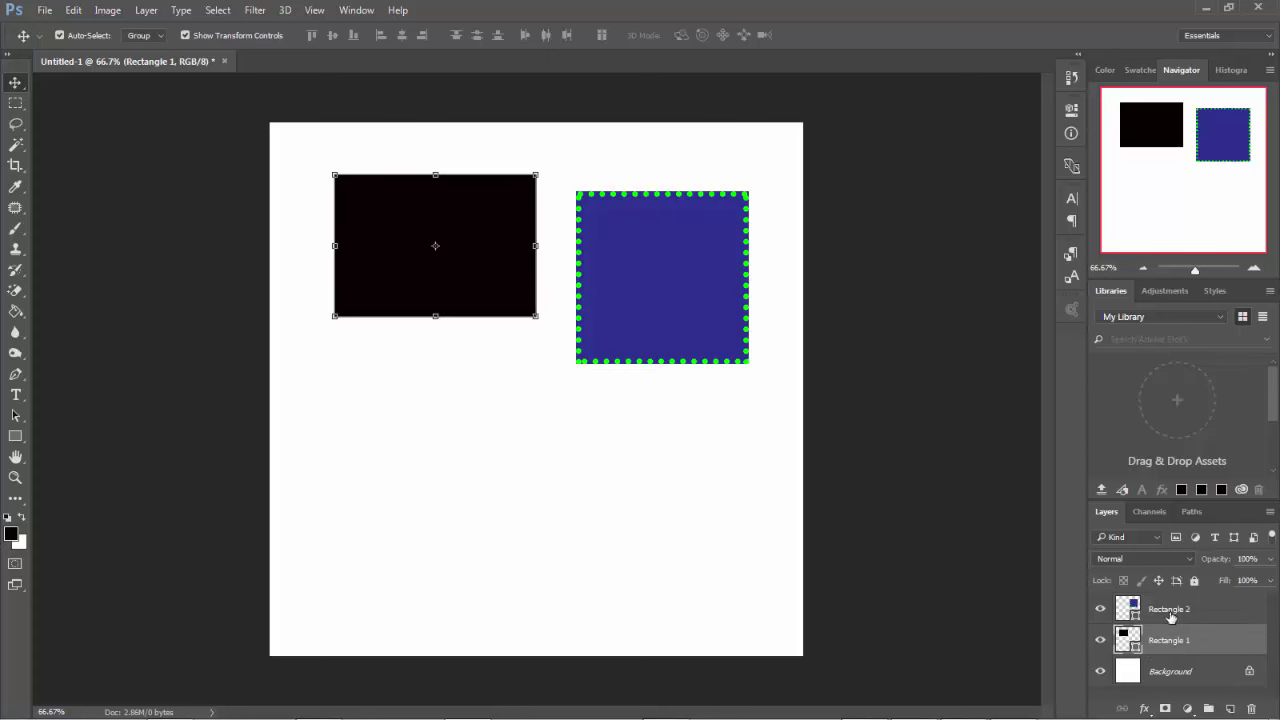
{"action": "left_click", "coordinate": [1168, 612]}
{"action": "left_click", "coordinate": [1162, 645]}
{"action": "key", "text": "Delete"}
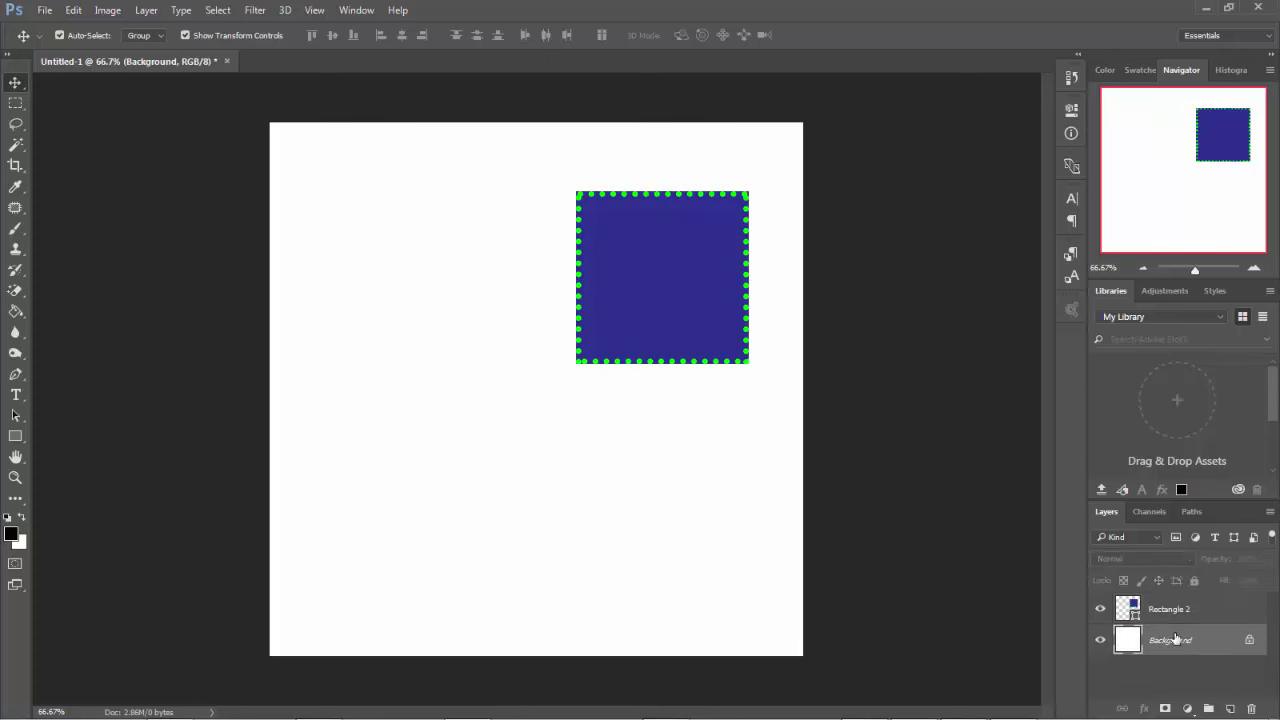
{"action": "left_click", "coordinate": [1168, 612]}
{"action": "key", "text": "Delete"}
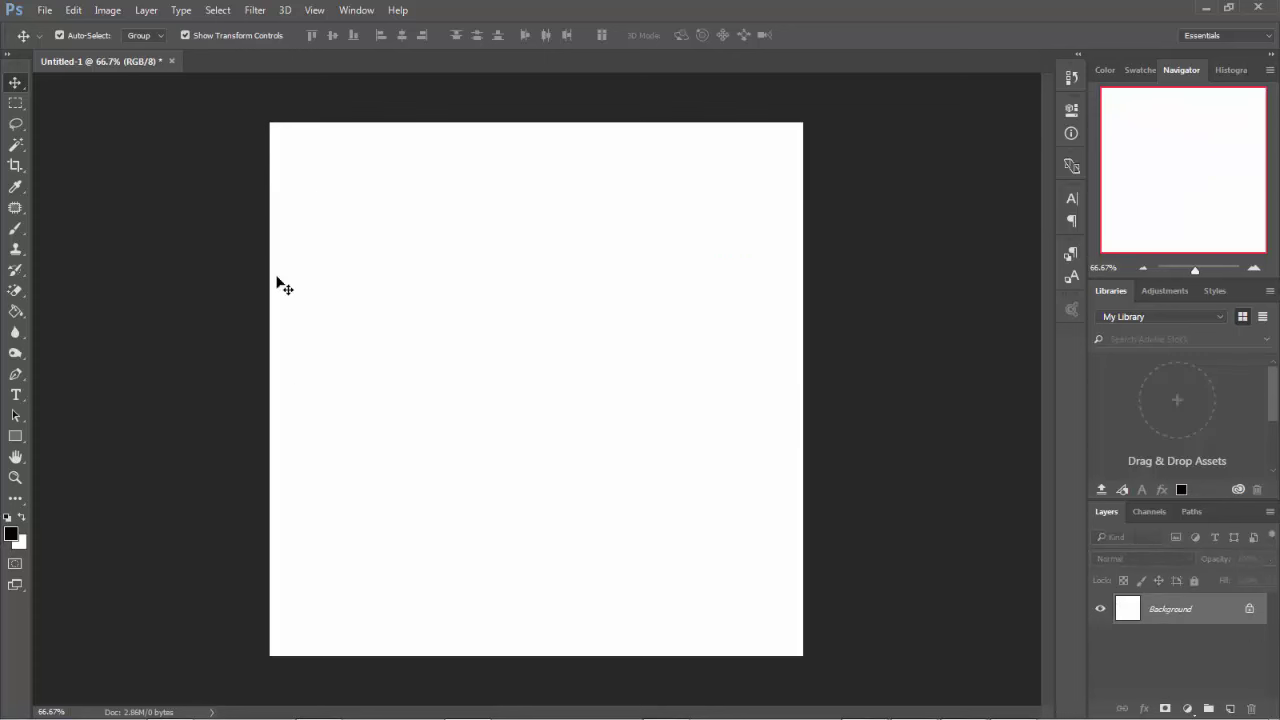
- Draw a black 232 × 232 px test square, undo it, and reopen the shape tools list
{"action": "left_click", "coordinate": [16, 437]}
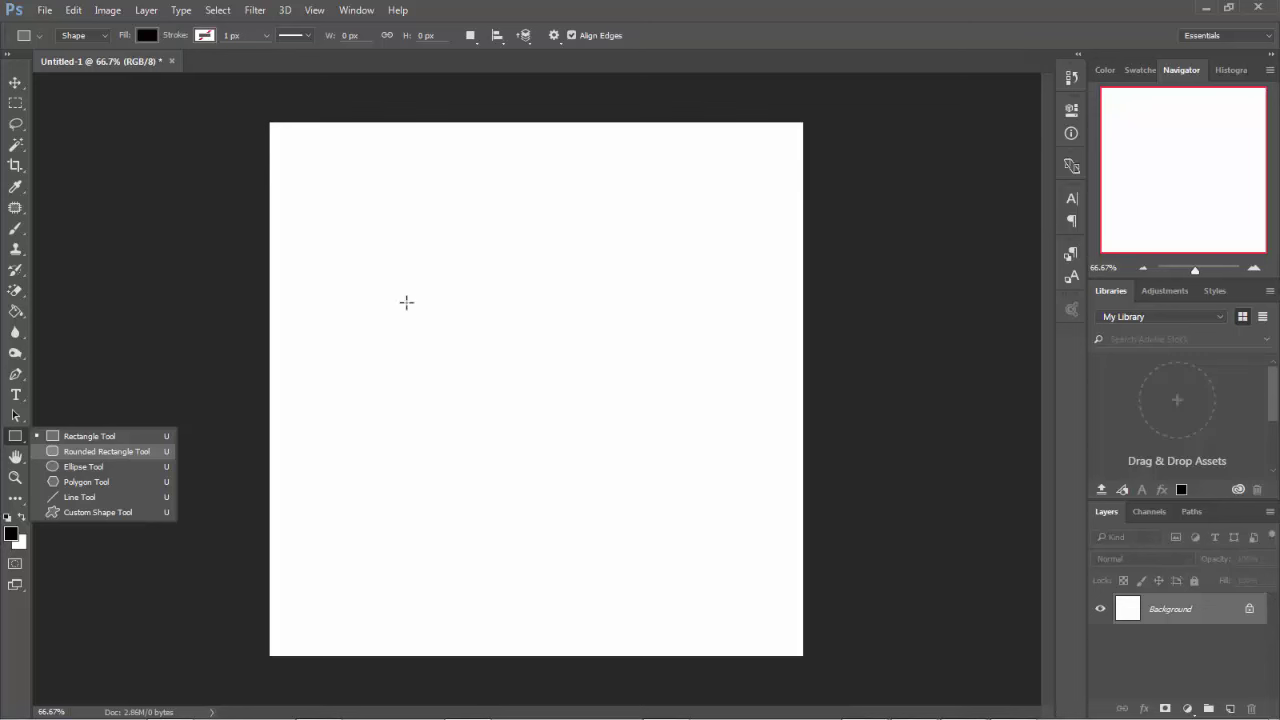
{"action": "left_click", "coordinate": [366, 210]}
{"action": "left_click_drag", "start_coordinate": [366, 210], "coordinate": [528, 331]}
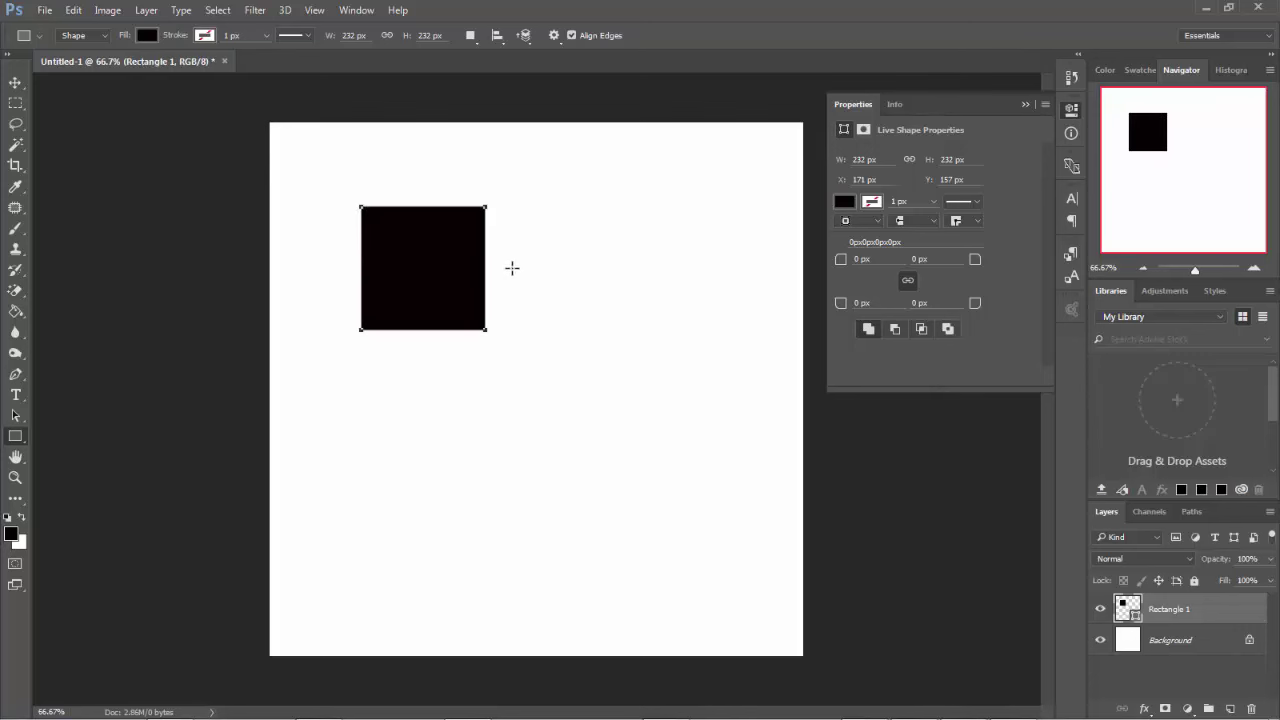
{"action": "key", "text": "ctrl+z"}
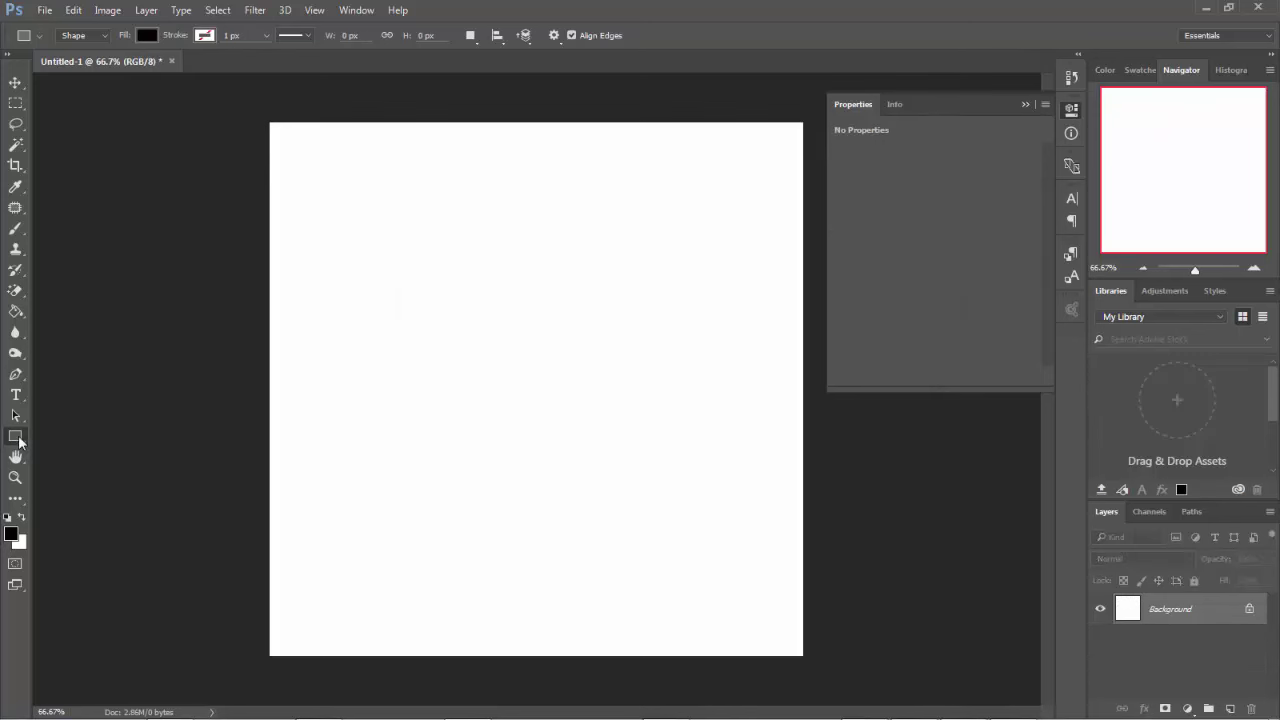
{"action": "right_click", "coordinate": [20, 441]}
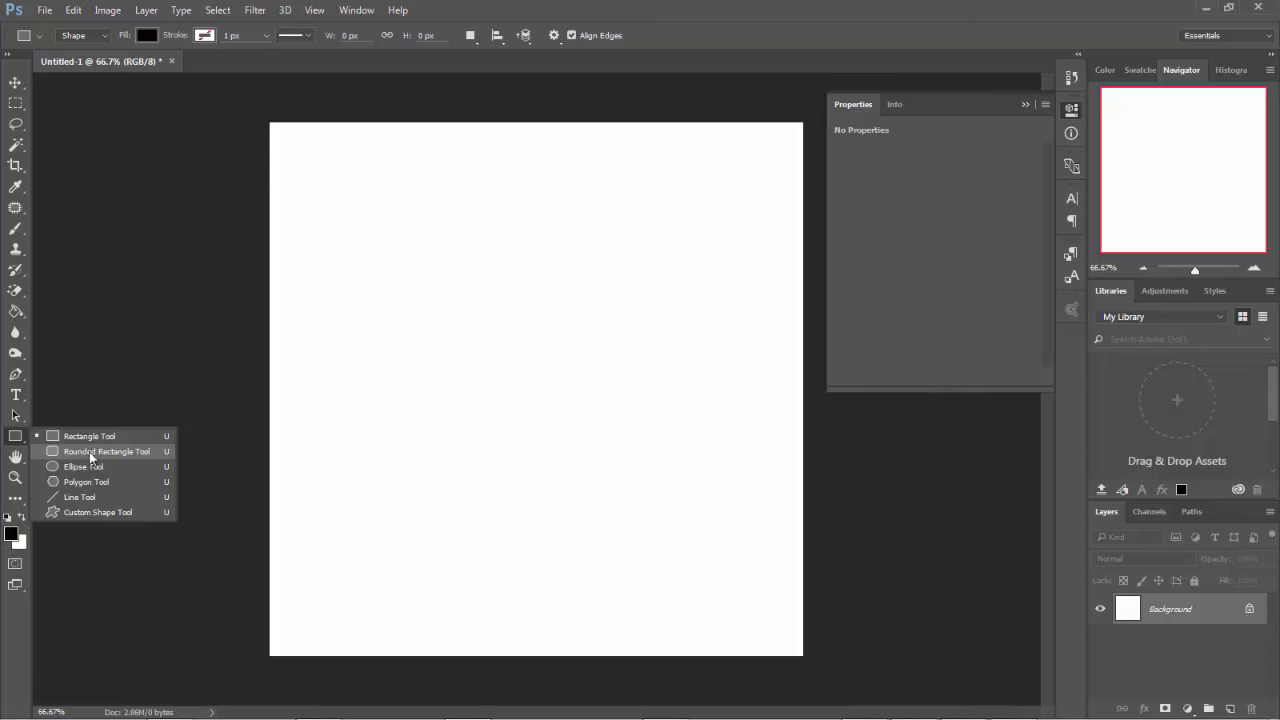
- Draw a black 448 × 307 px rounded rectangle in the upper left and select it
{"action": "left_click", "coordinate": [91, 452]}
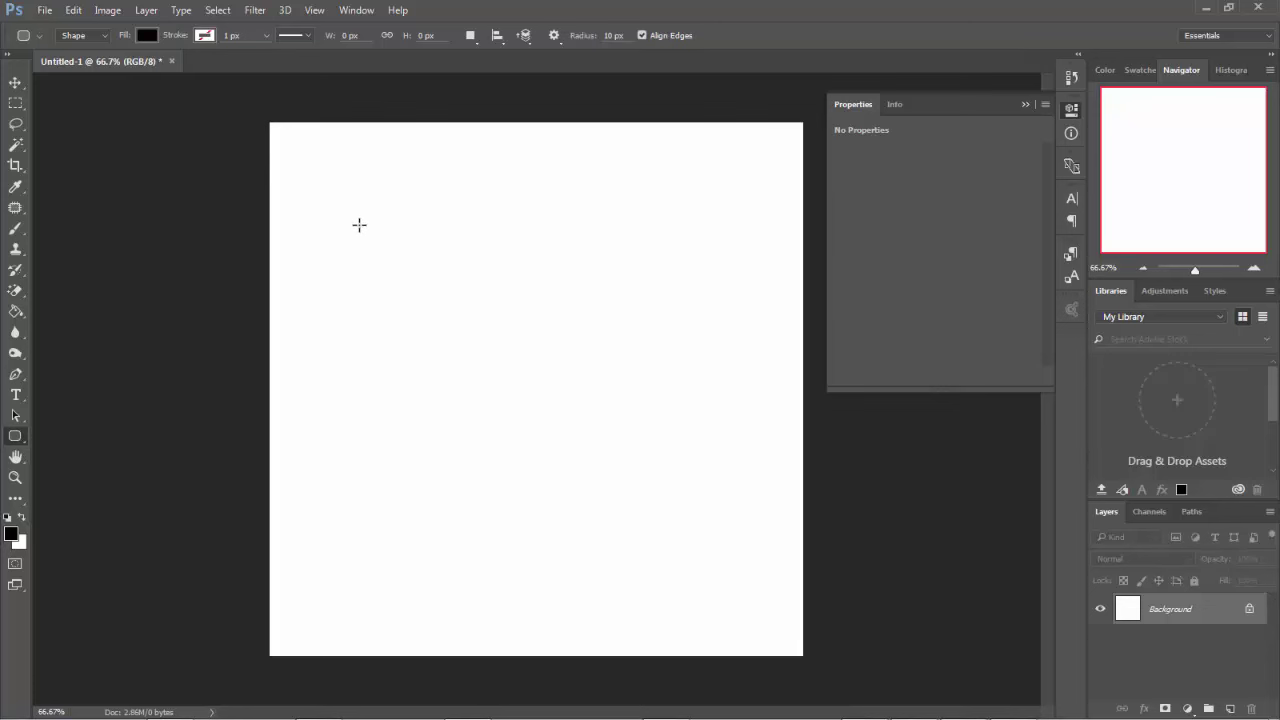
{"action": "left_click_drag", "start_coordinate": [359, 223], "coordinate": [597, 385]}
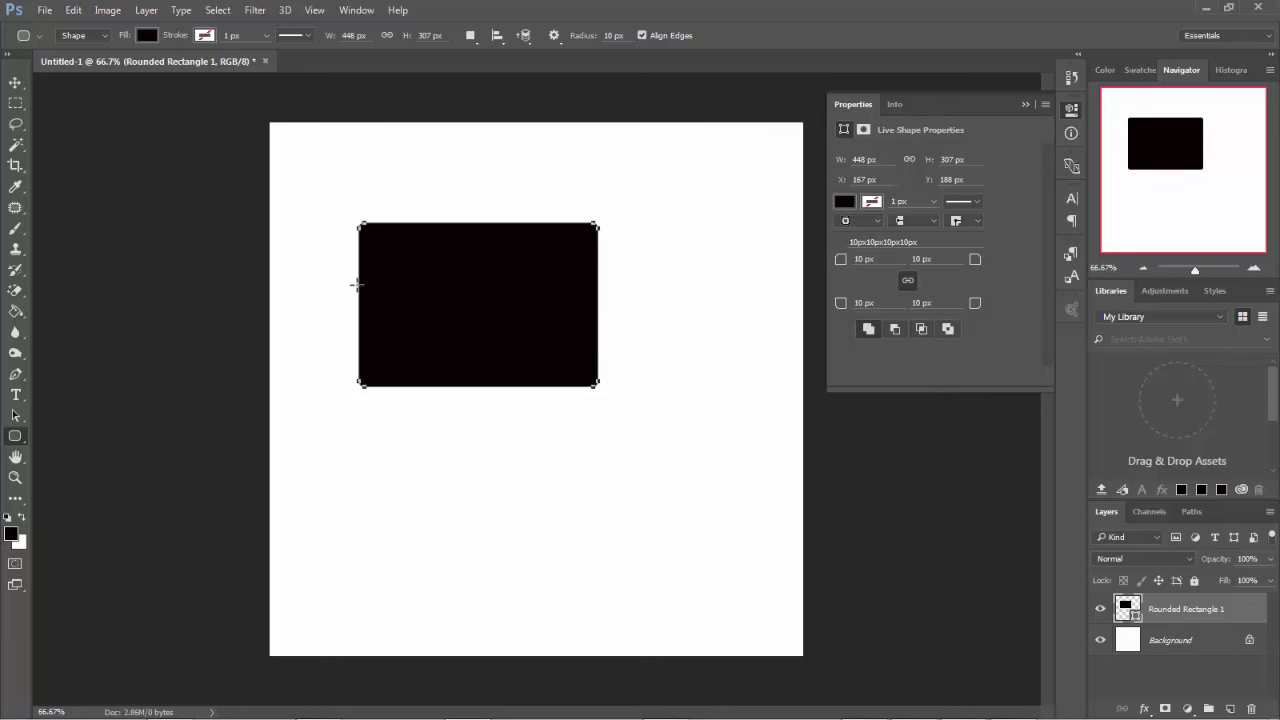
{"action": "left_click", "coordinate": [15, 82]}
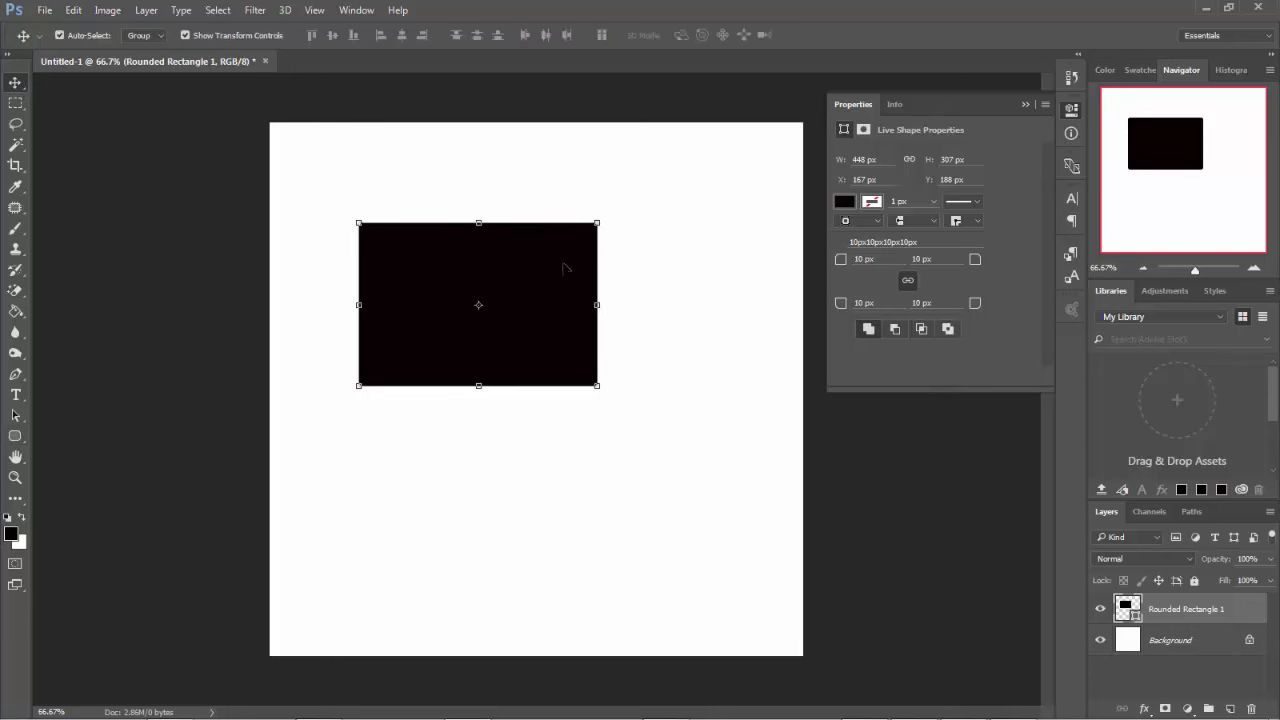
{"action": "left_click", "coordinate": [651, 266]}
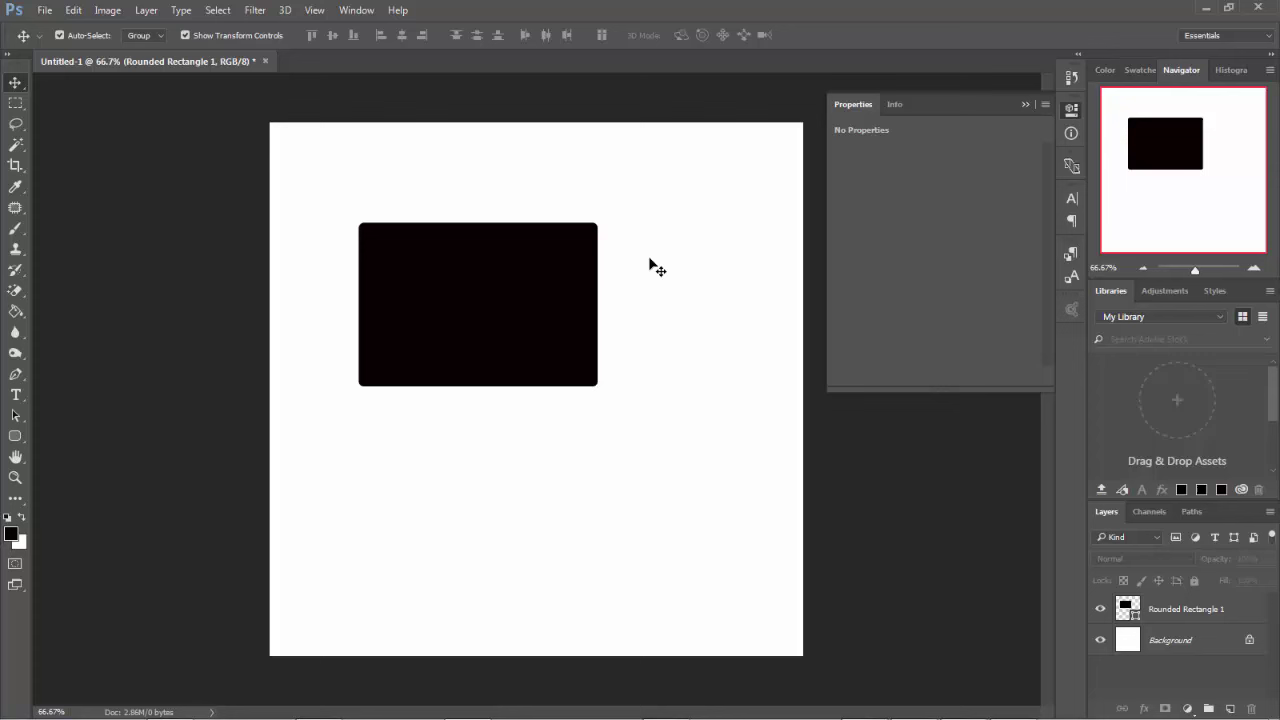
{"action": "left_click", "coordinate": [392, 273]}
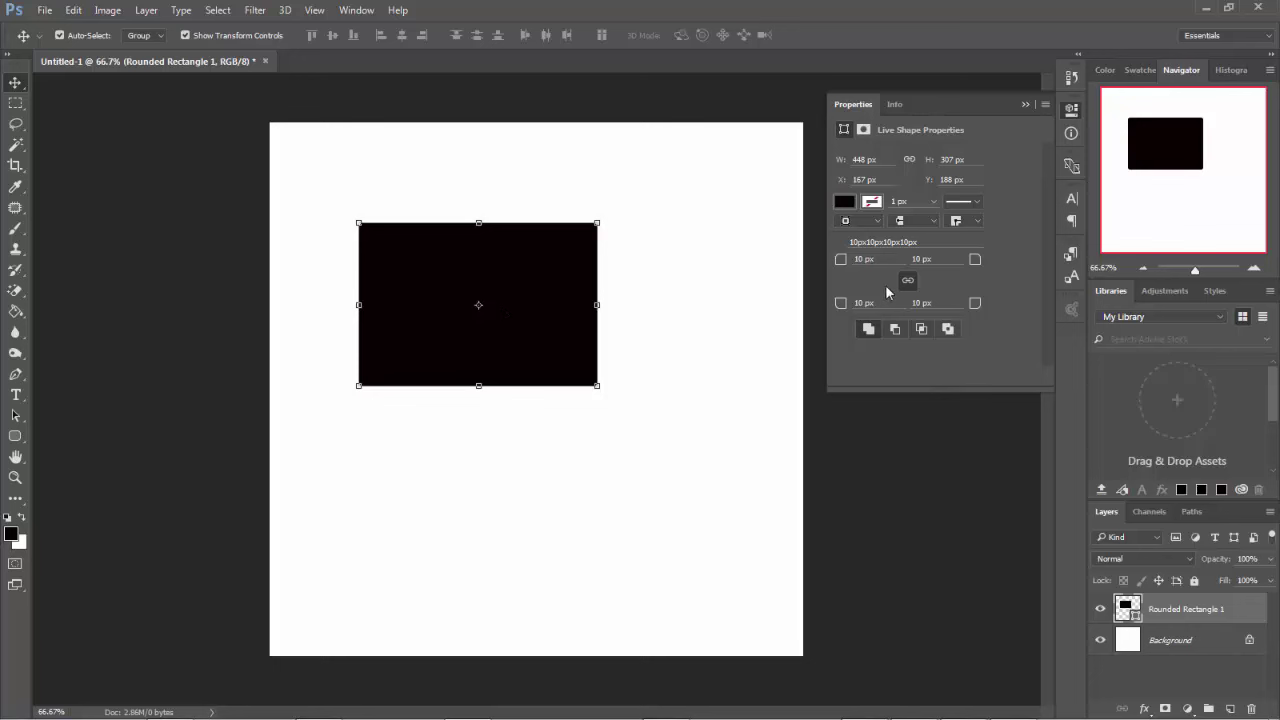
- Set every corner radius of the rounded rectangle to 150 px in Properties
{"action": "left_click_drag", "start_coordinate": [862, 259], "coordinate": [836, 265]}
{"action": "left_click", "coordinate": [862, 259]}
{"action": "type", "text": "0"}
{"action": "key", "text": "Return"}
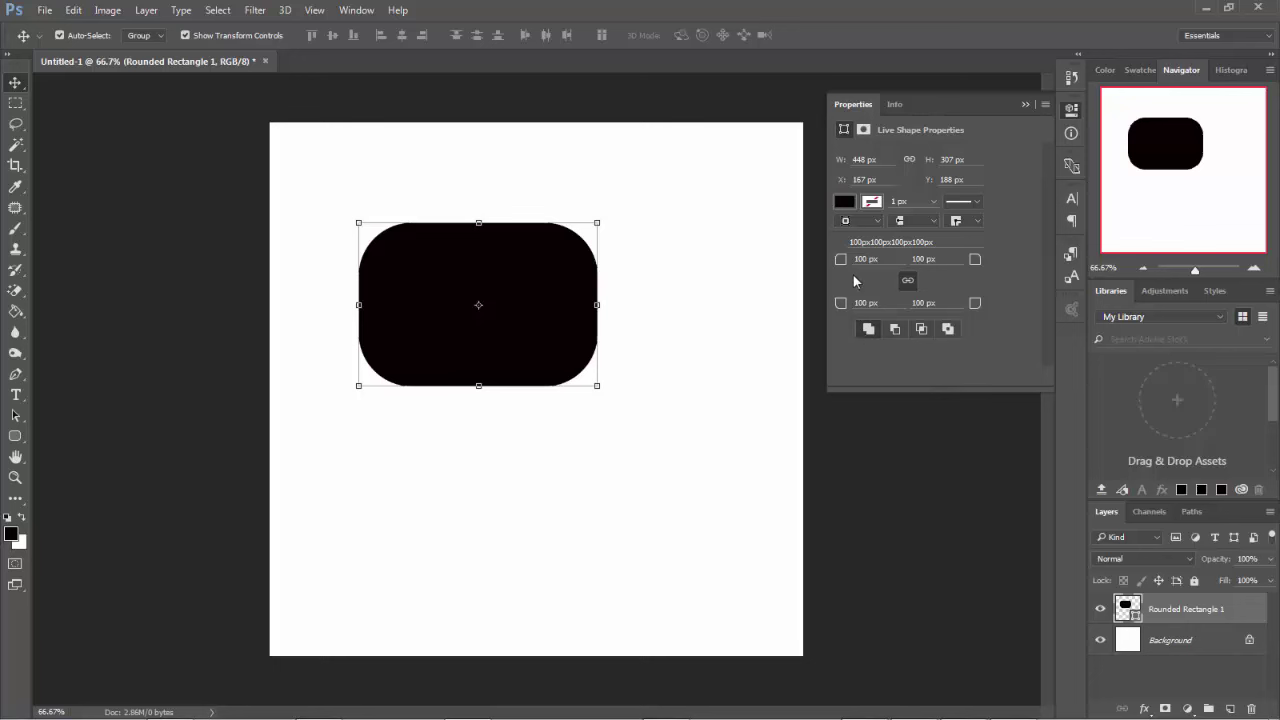
{"action": "left_click", "coordinate": [868, 259]}
{"action": "type", "text": "1"}
{"action": "key", "text": "Return"}
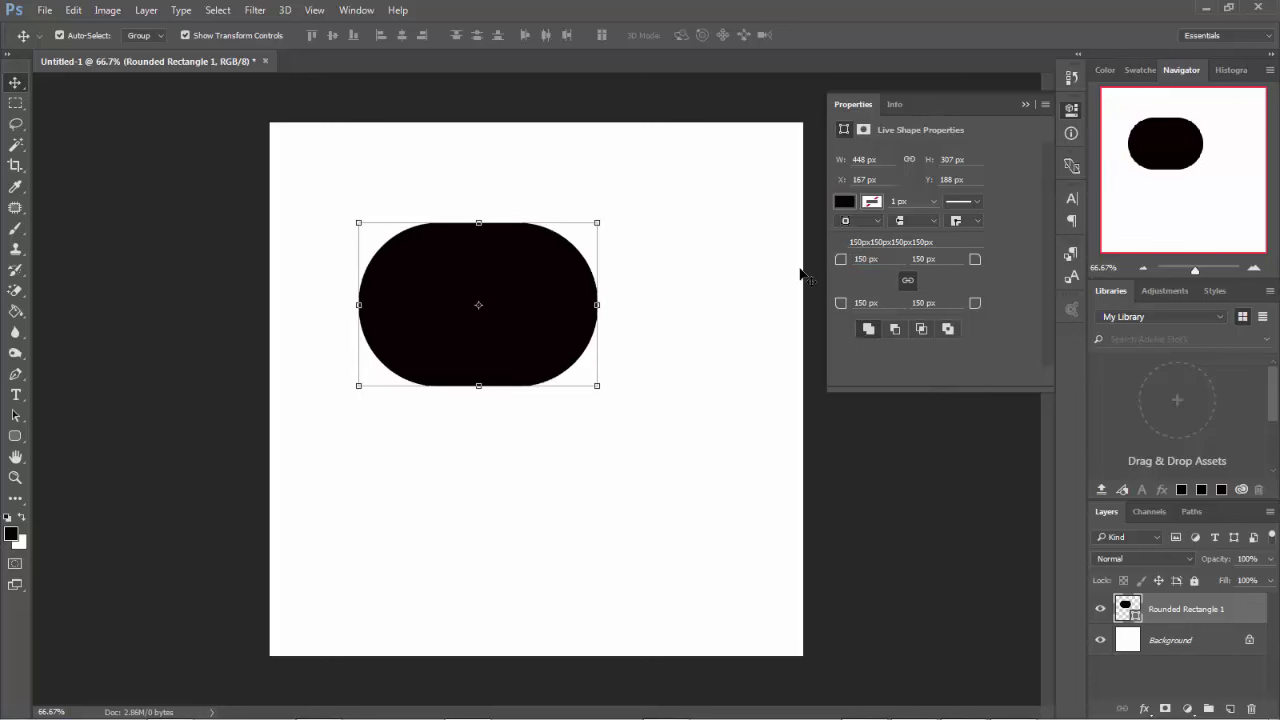
- Enlarge the pill shape and give it 50 px rounded corners at full opacity
{"action": "left_click", "coordinate": [657, 300]}
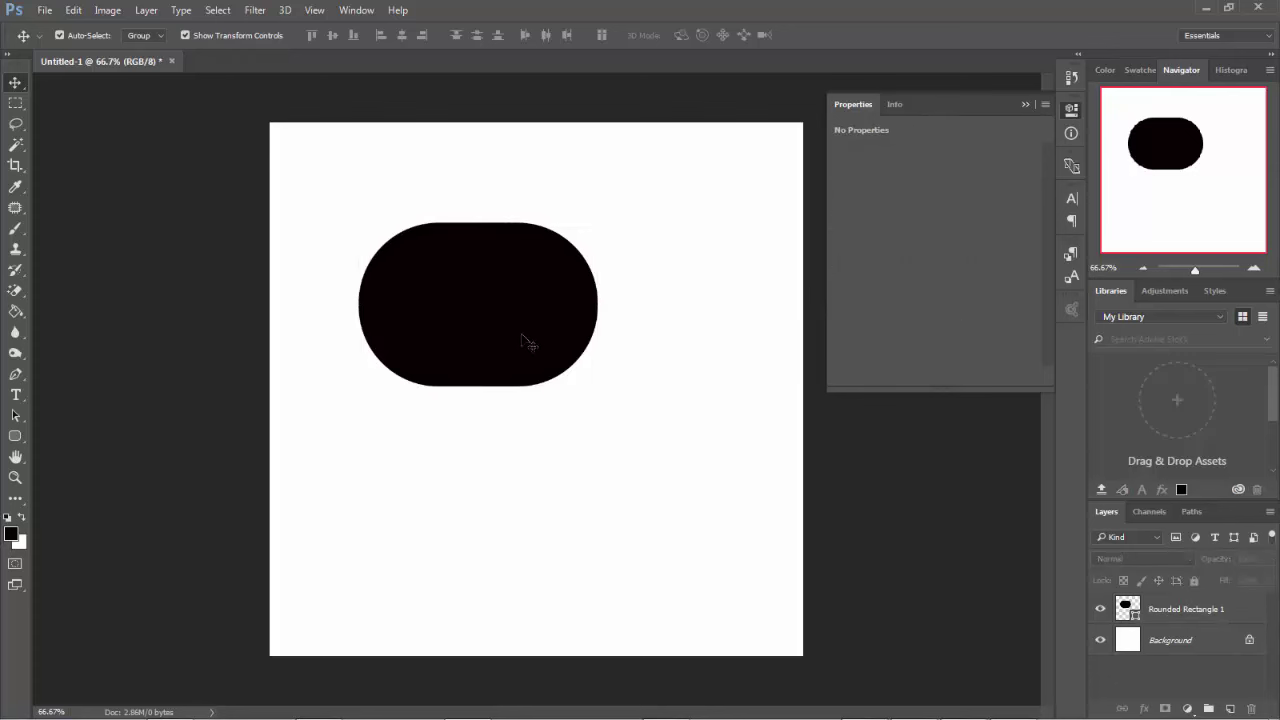
{"action": "left_click", "coordinate": [525, 341]}
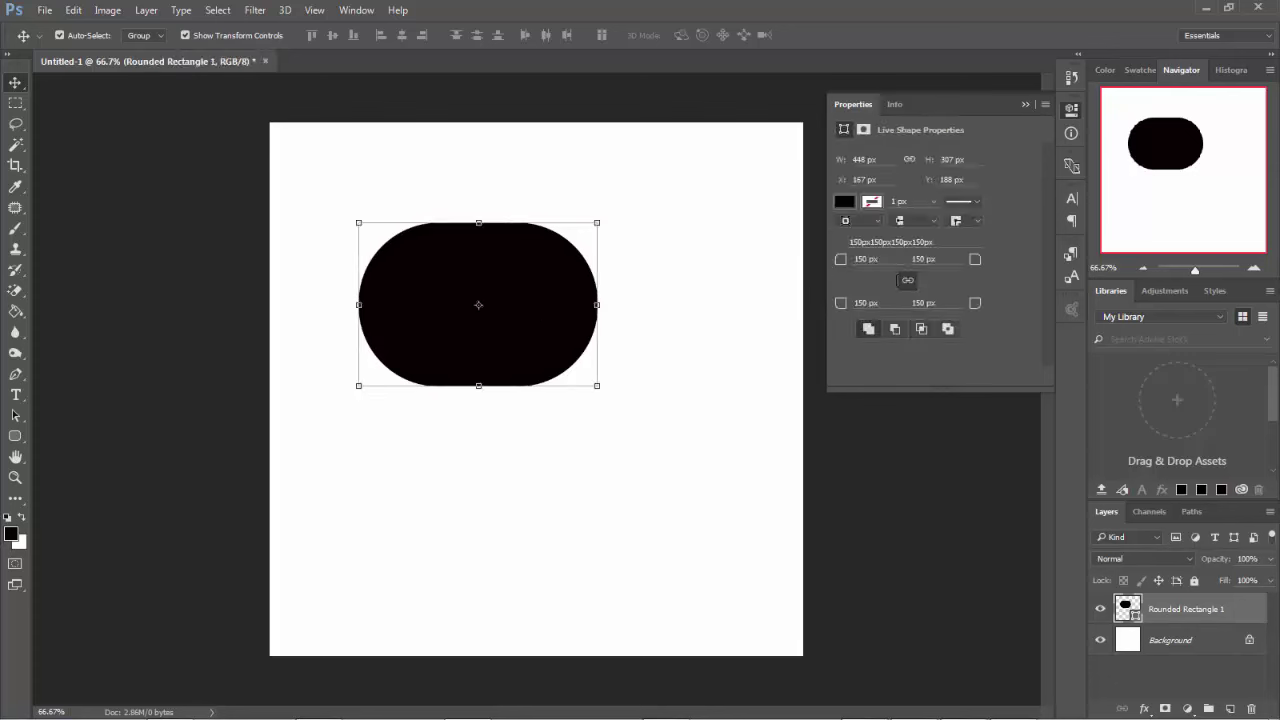
{"action": "left_click_drag", "start_coordinate": [597, 386], "coordinate": [686, 447]}
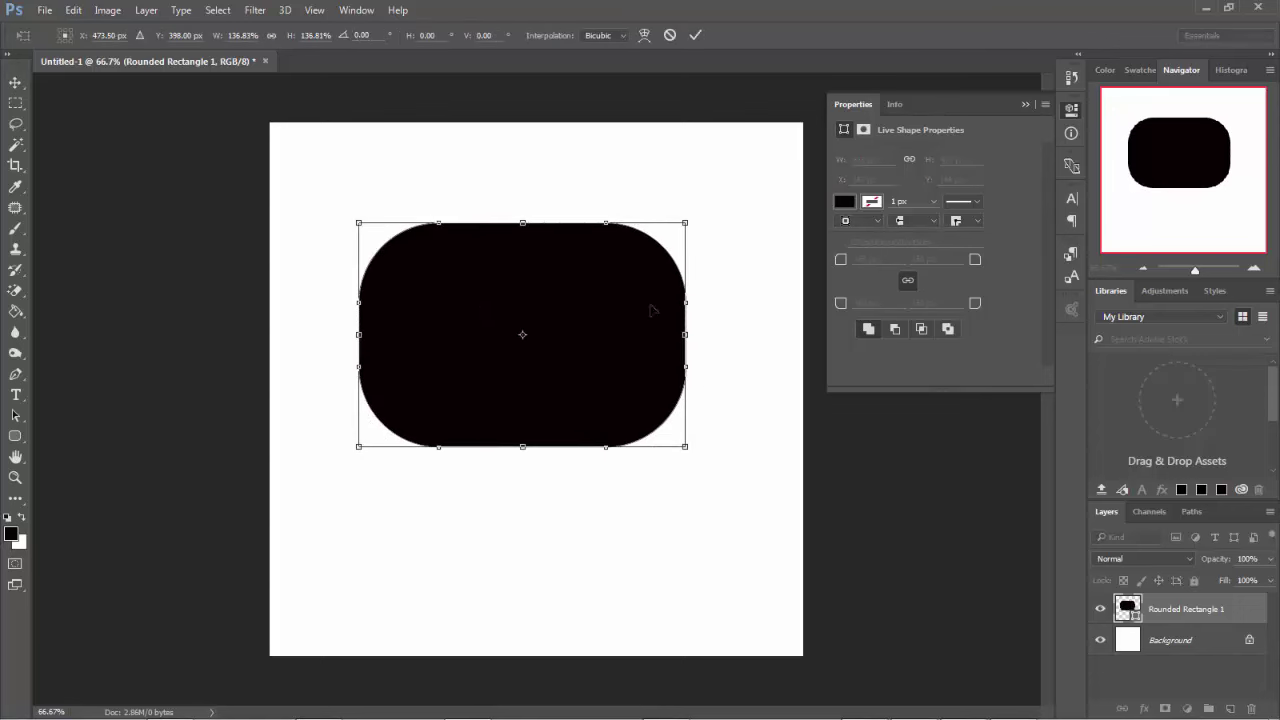
{"action": "key", "text": "Return"}
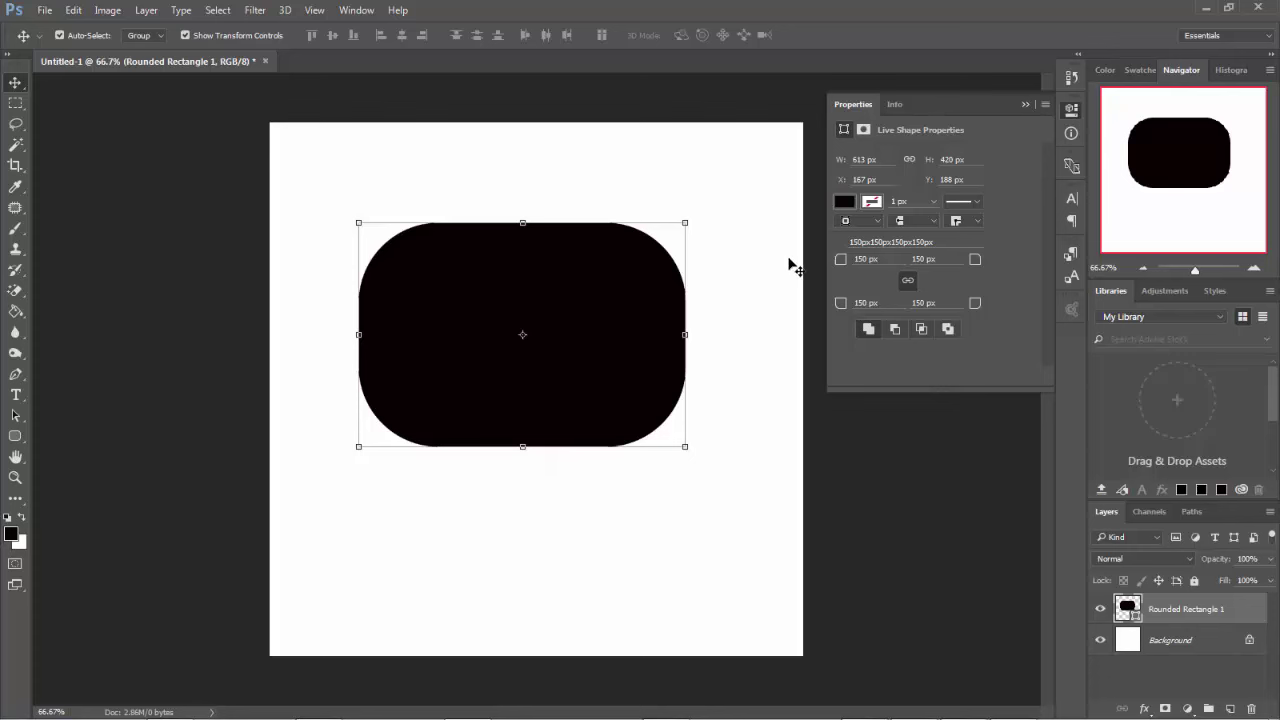
{"action": "left_click_drag", "start_coordinate": [869, 262], "coordinate": [838, 268]}
{"action": "type", "text": "50"}
{"action": "key", "text": "Return"}
{"action": "key", "text": "3"}
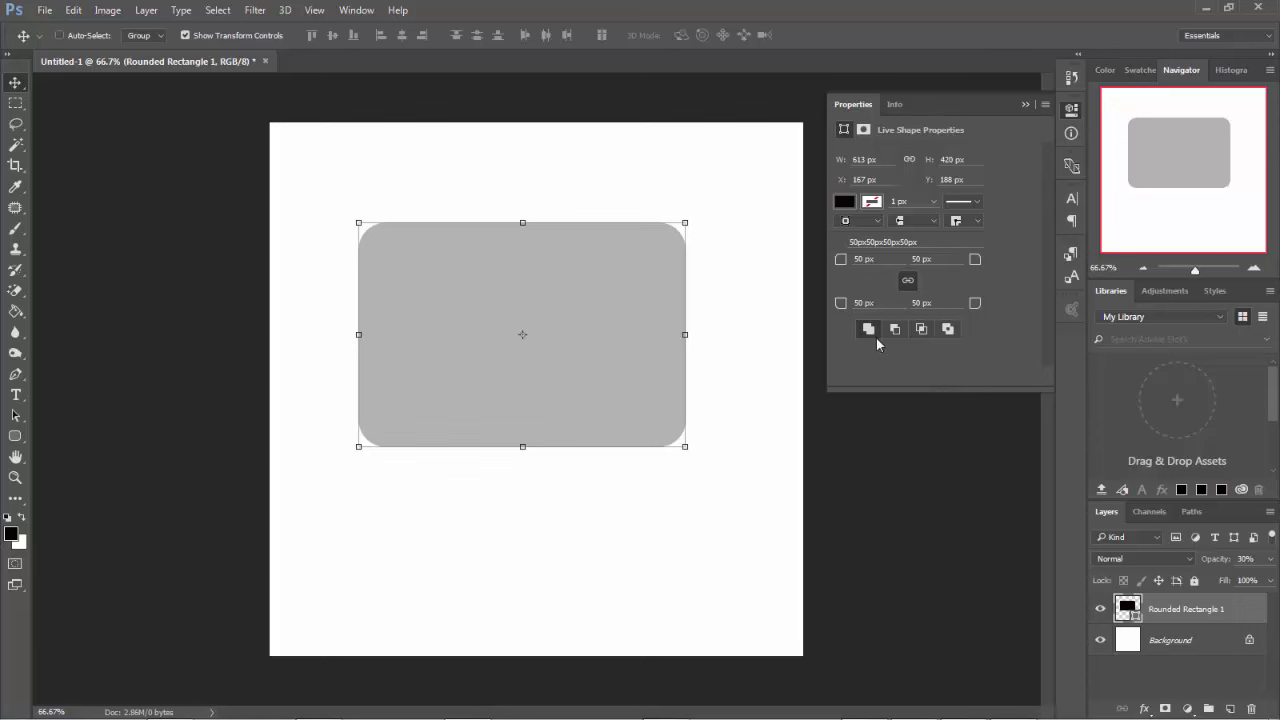
{"action": "key", "text": "0"}
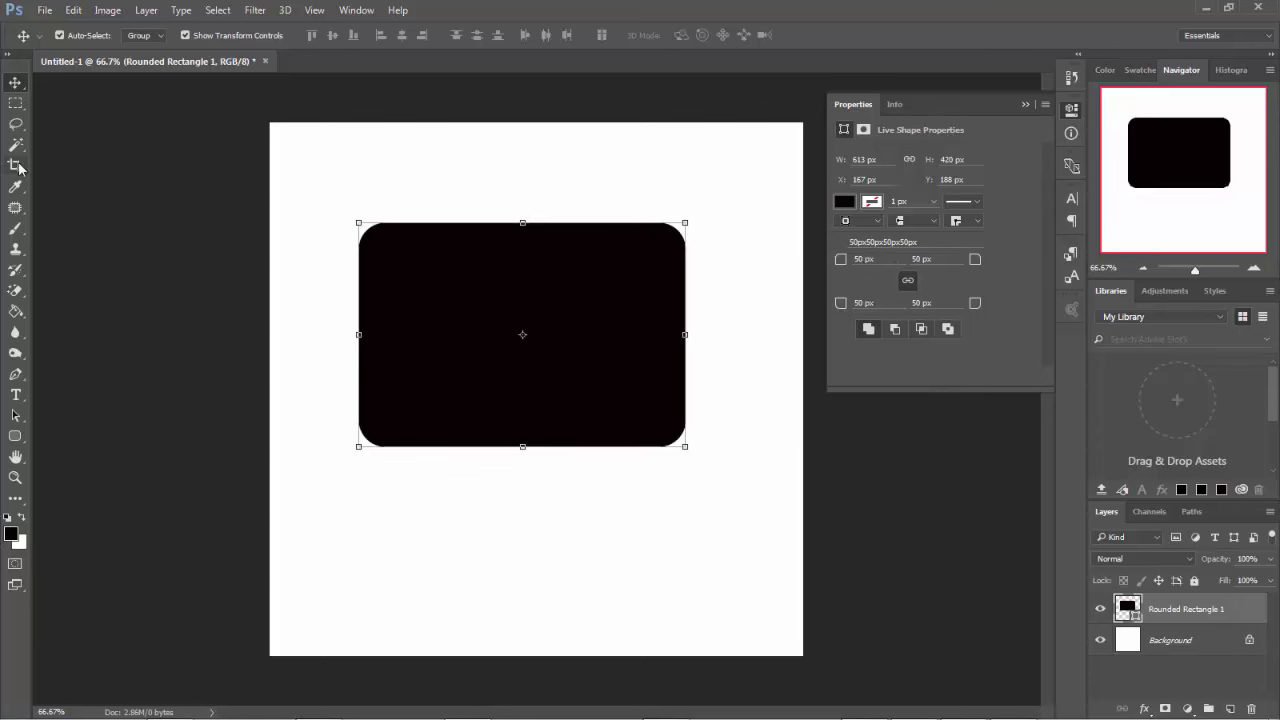
- Shrink the button to 550 × 146 px, fill it red, and move it nearer the canvas centre
{"action": "left_click_drag", "start_coordinate": [524, 448], "coordinate": [539, 302]}
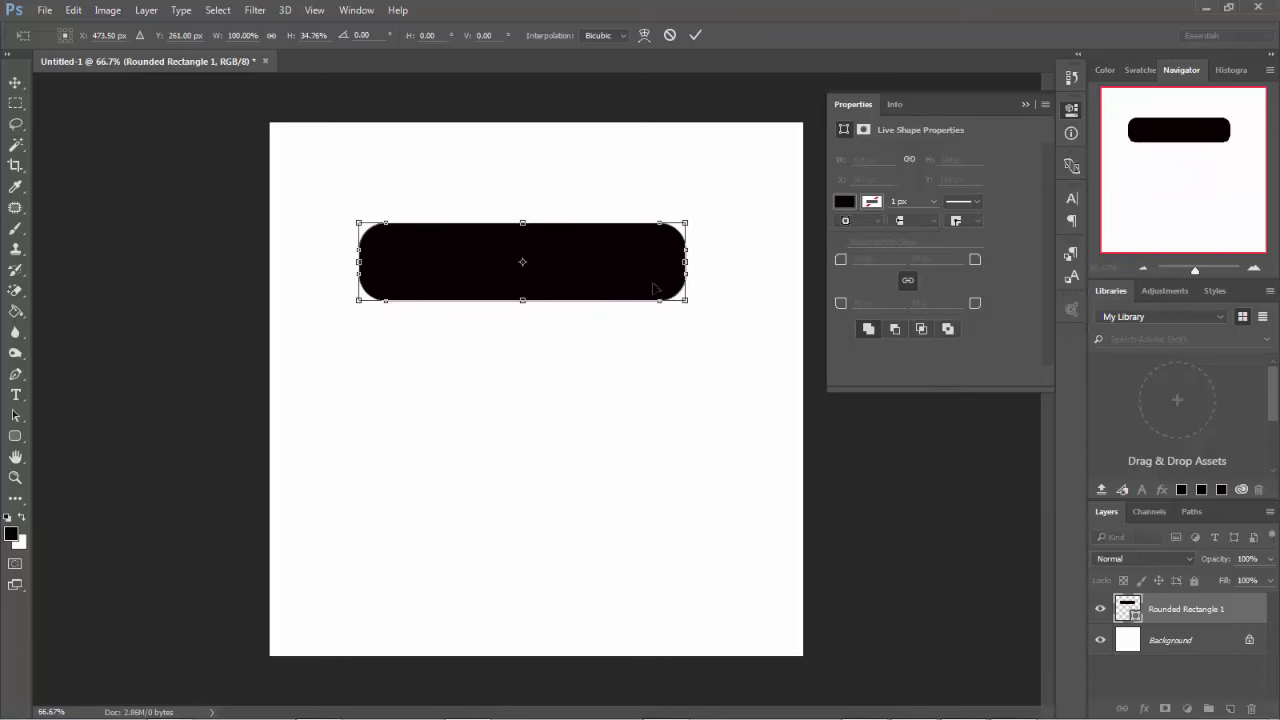
{"action": "left_click_drag", "start_coordinate": [688, 251], "coordinate": [648, 261]}
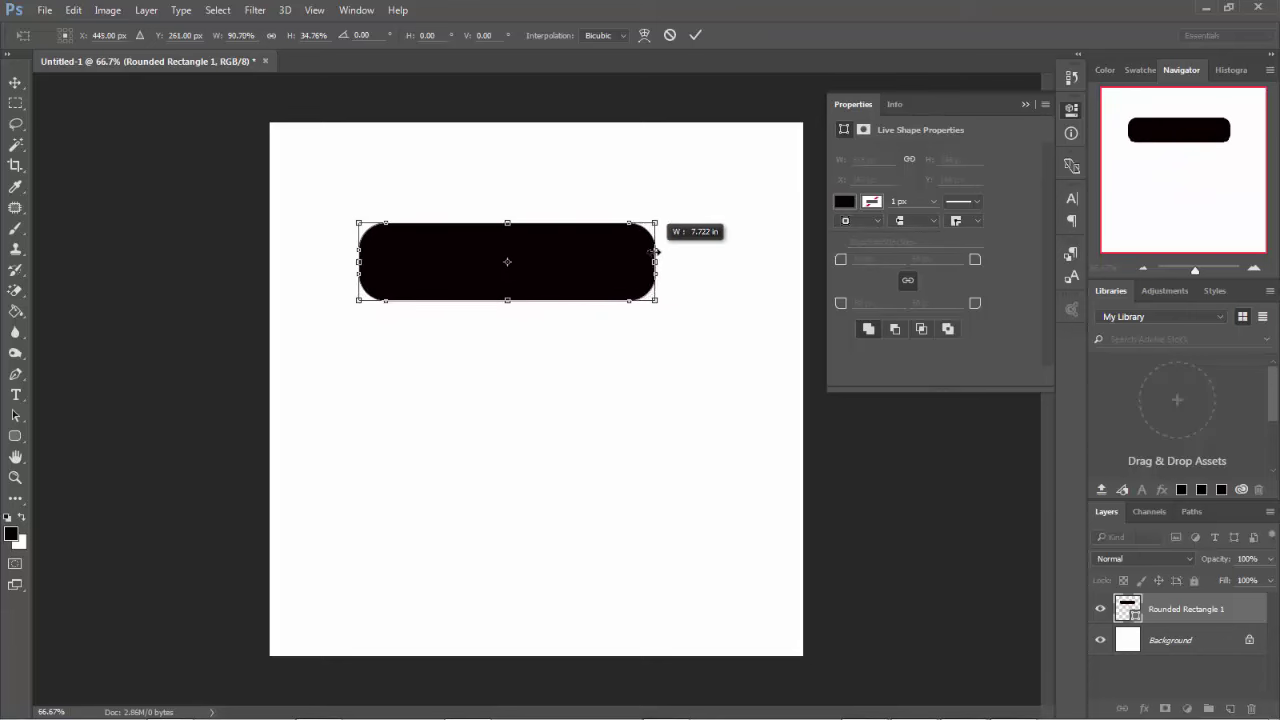
{"action": "left_click", "coordinate": [845, 204]}
{"action": "left_click", "coordinate": [845, 204]}
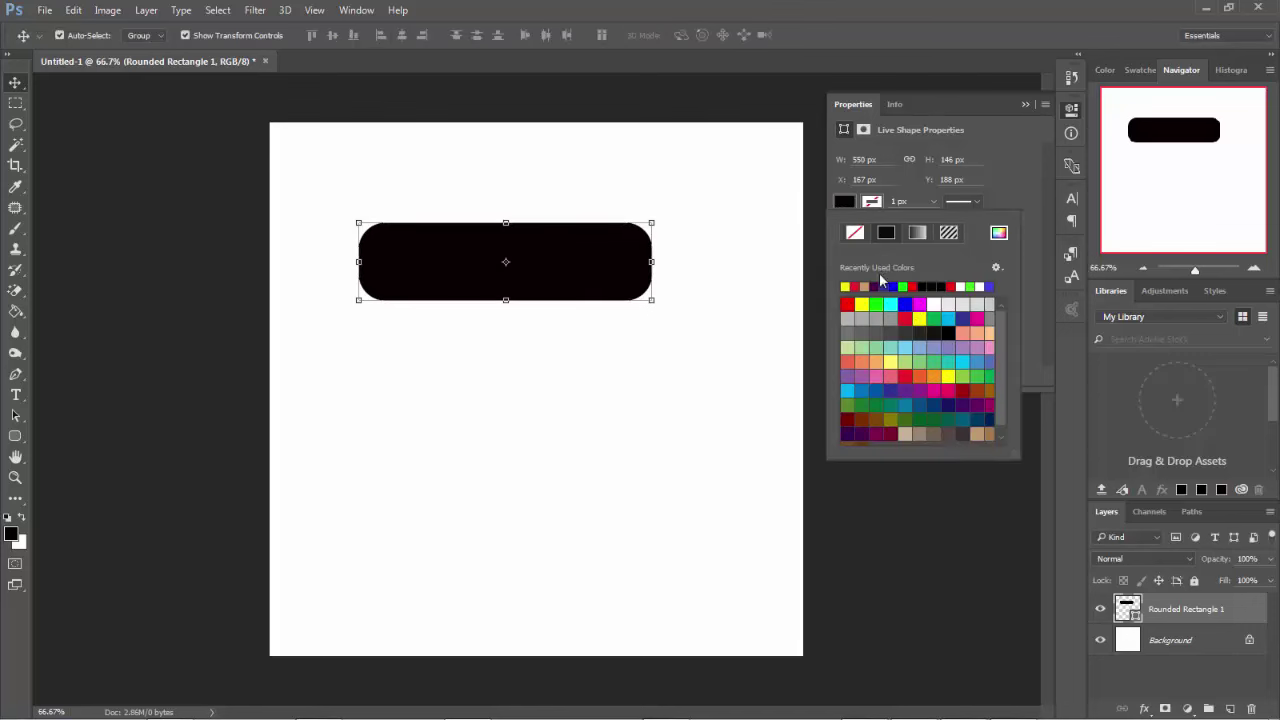
{"action": "left_click", "coordinate": [848, 302]}
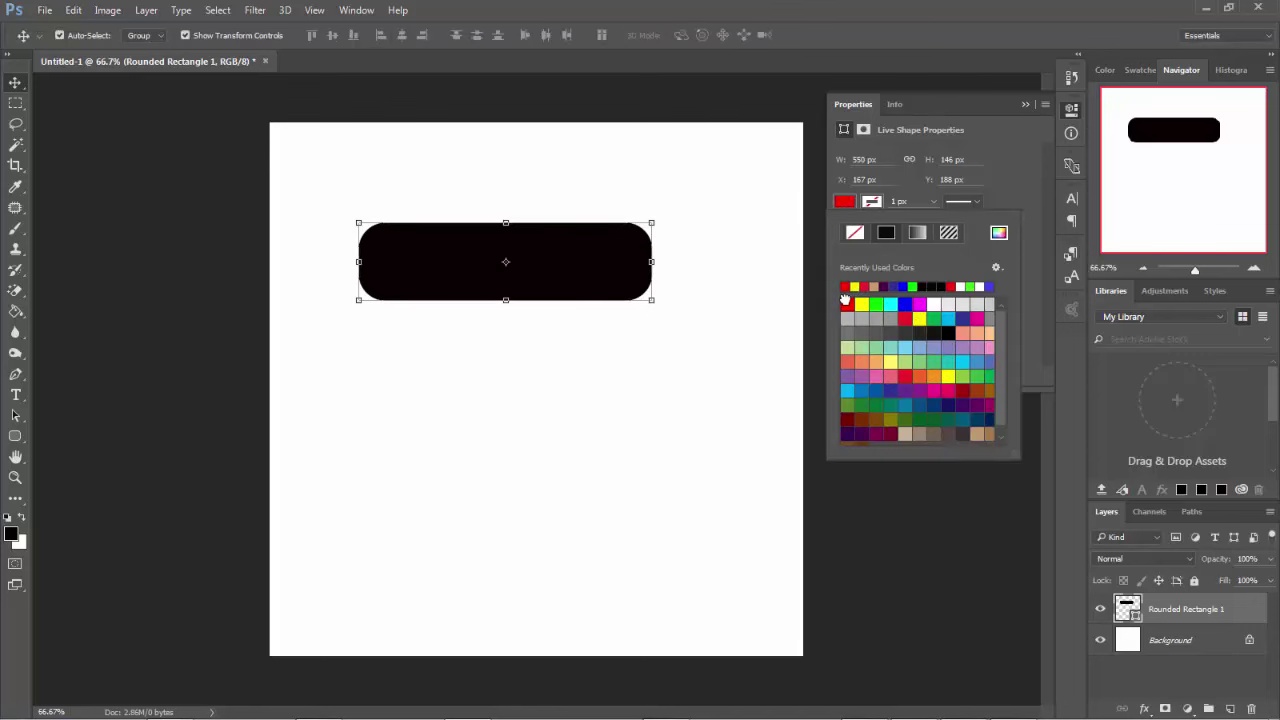
{"action": "left_click", "coordinate": [15, 82]}
{"action": "mouse_move", "coordinate": [461, 259]}
{"action": "left_mouse_down"}
{"action": "mouse_move", "coordinate": [490, 333]}
{"action": "mouse_move", "coordinate": [509, 336]}
{"action": "left_mouse_up"}
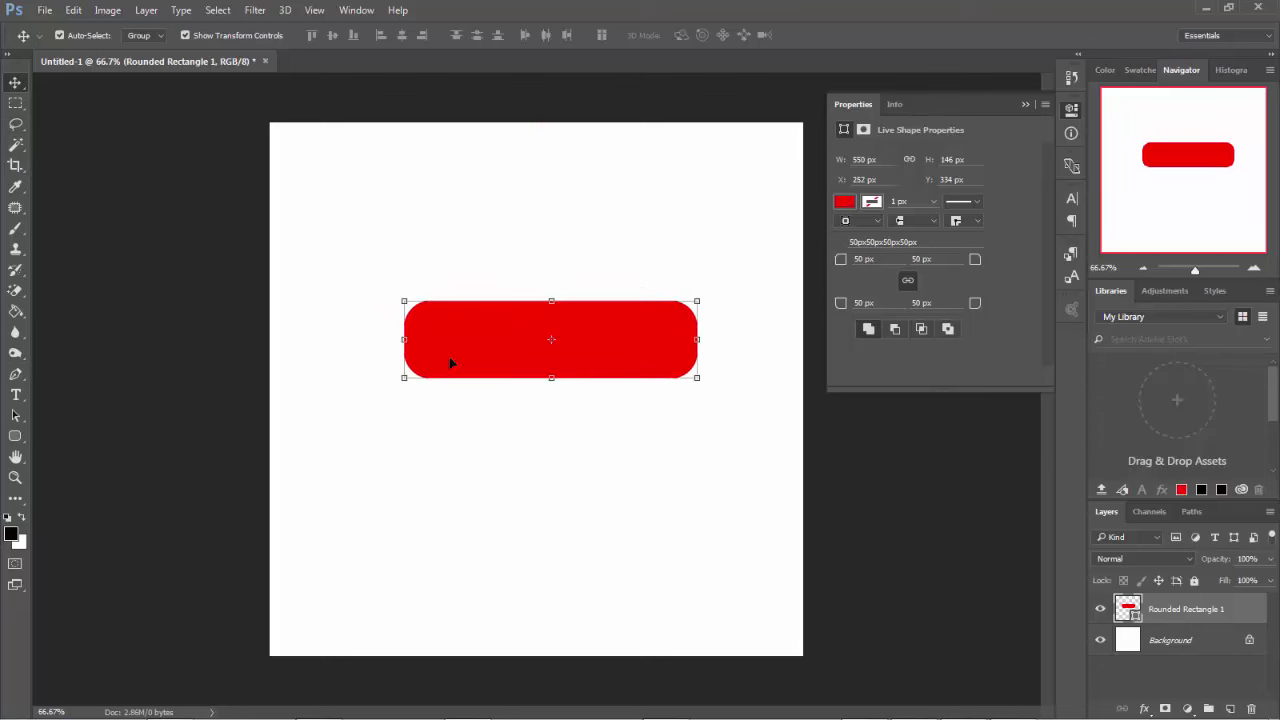
{"action": "left_click", "coordinate": [15, 395]}
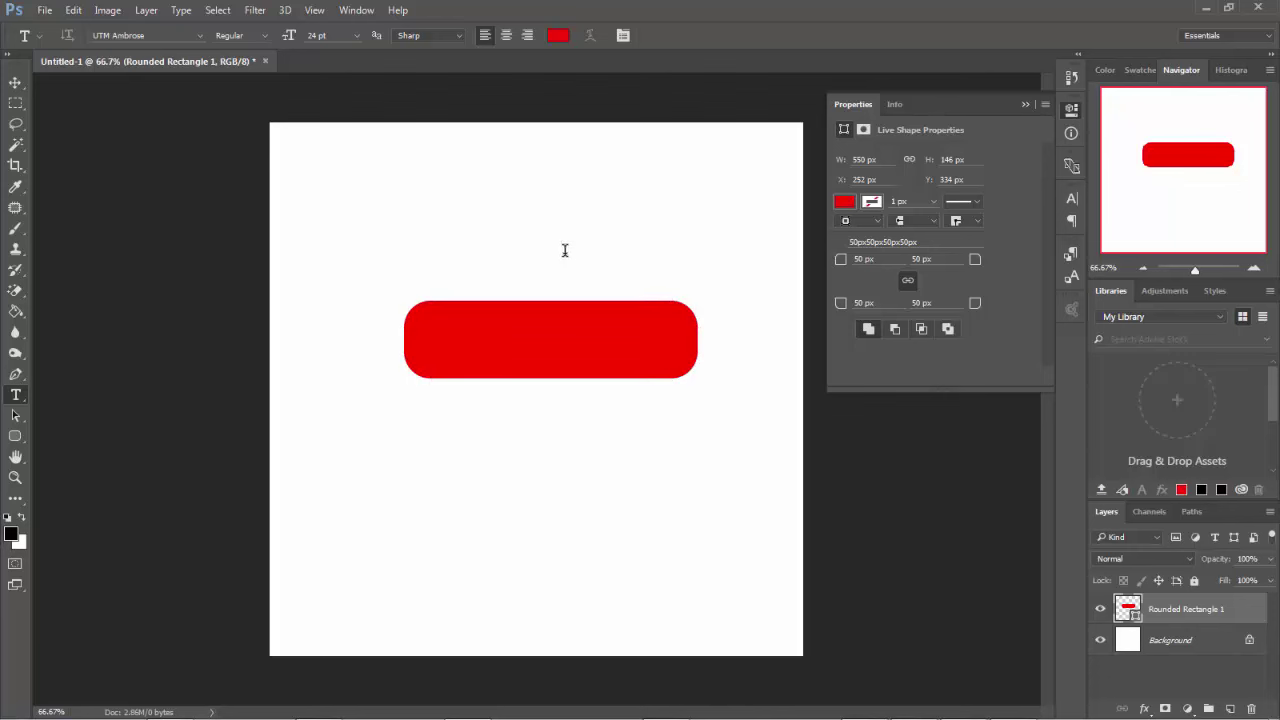
- Type the ĐĂNG KÝ NGAY! label above the button and select all its text
{"action": "left_click", "coordinate": [564, 250]}
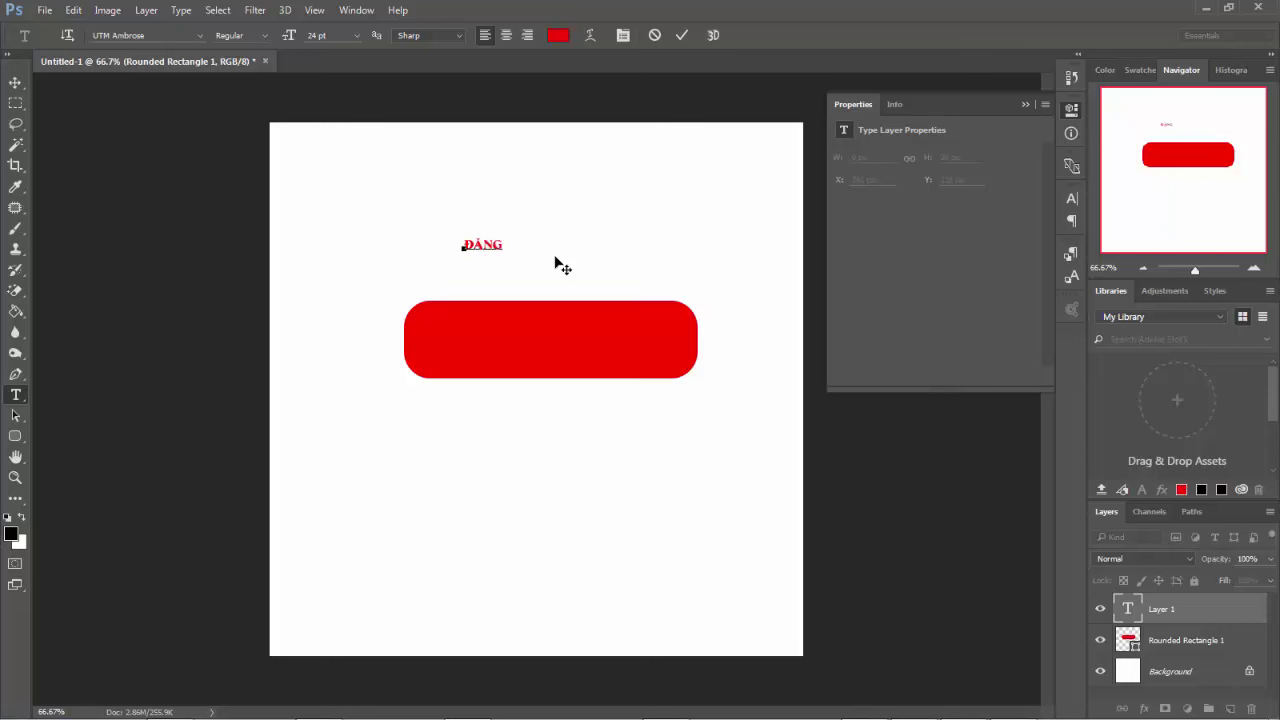
{"action": "type", "text": " KÝ NGAY!"}
{"action": "key", "text": "ctrl+a"}
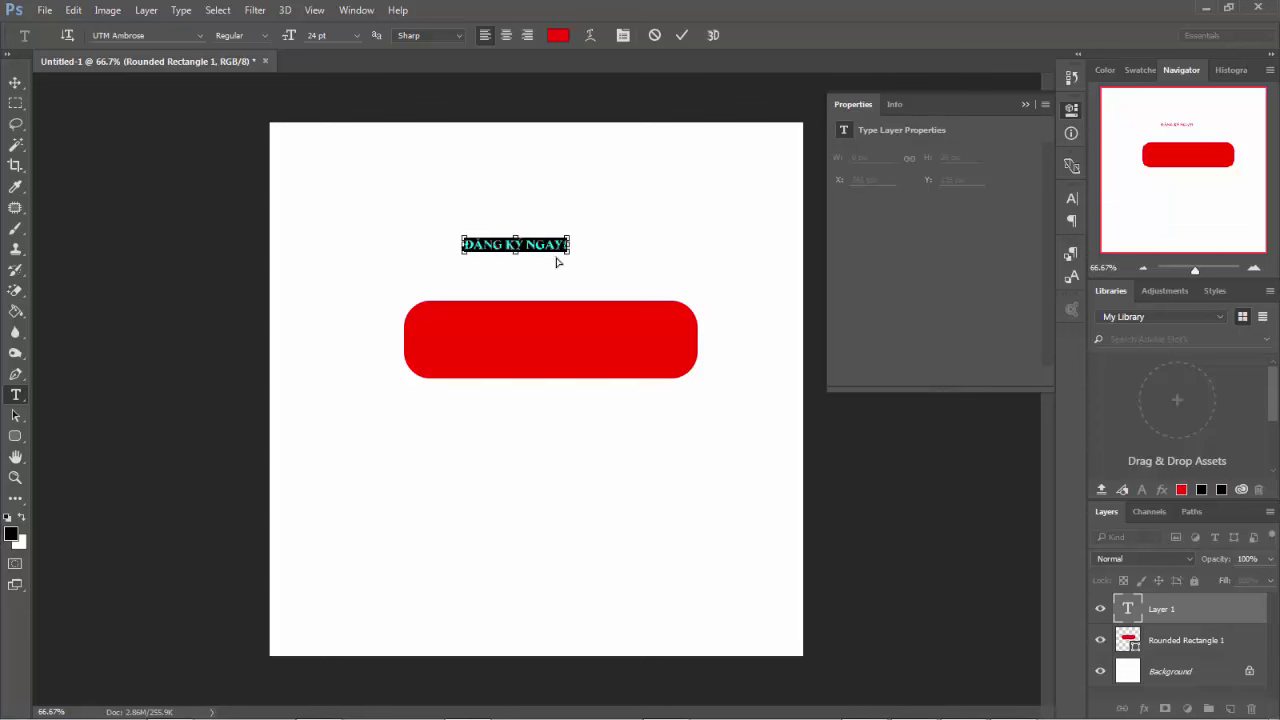
{"action": "left_click", "coordinate": [1071, 278]}
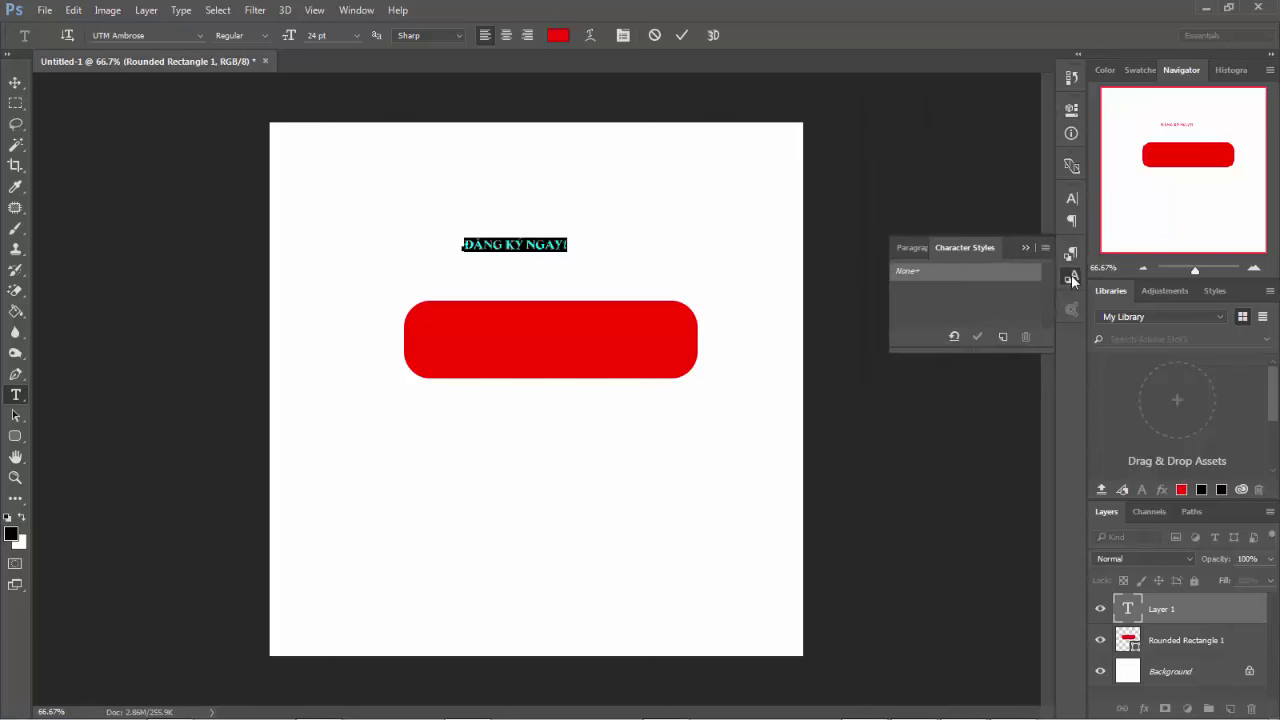
{"action": "left_click", "coordinate": [1071, 254]}
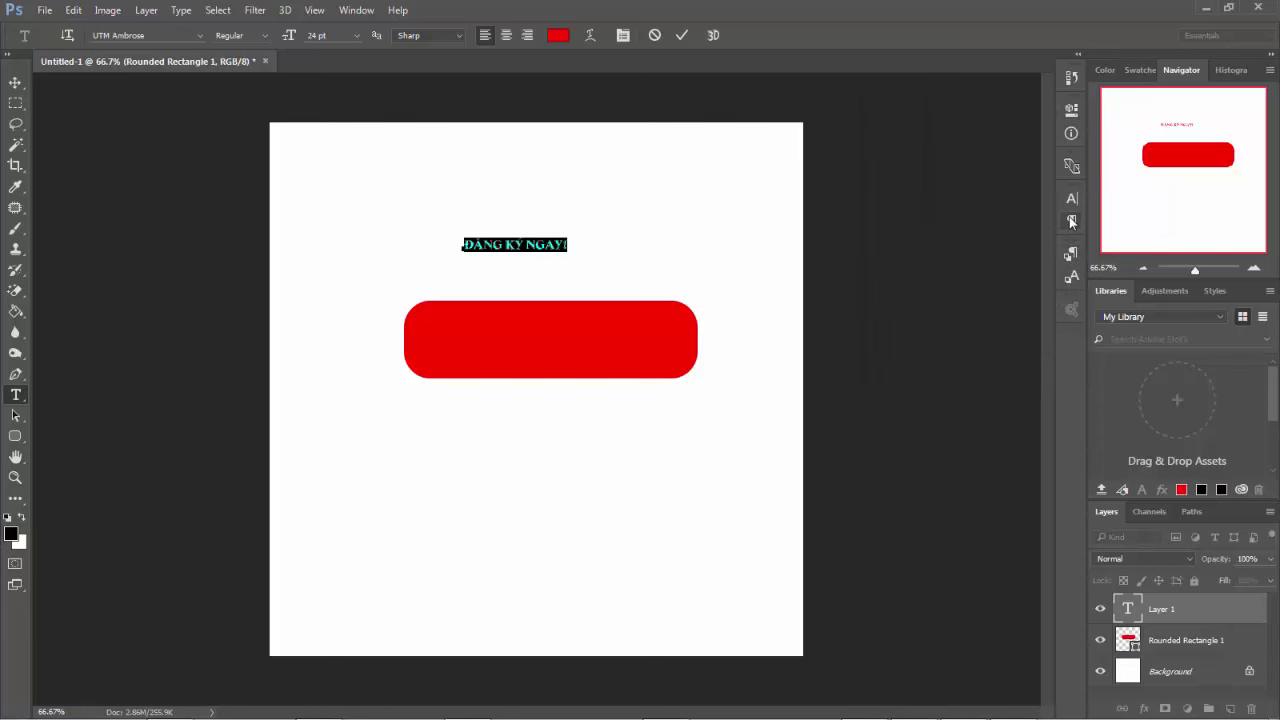
{"action": "left_click", "coordinate": [1071, 220]}
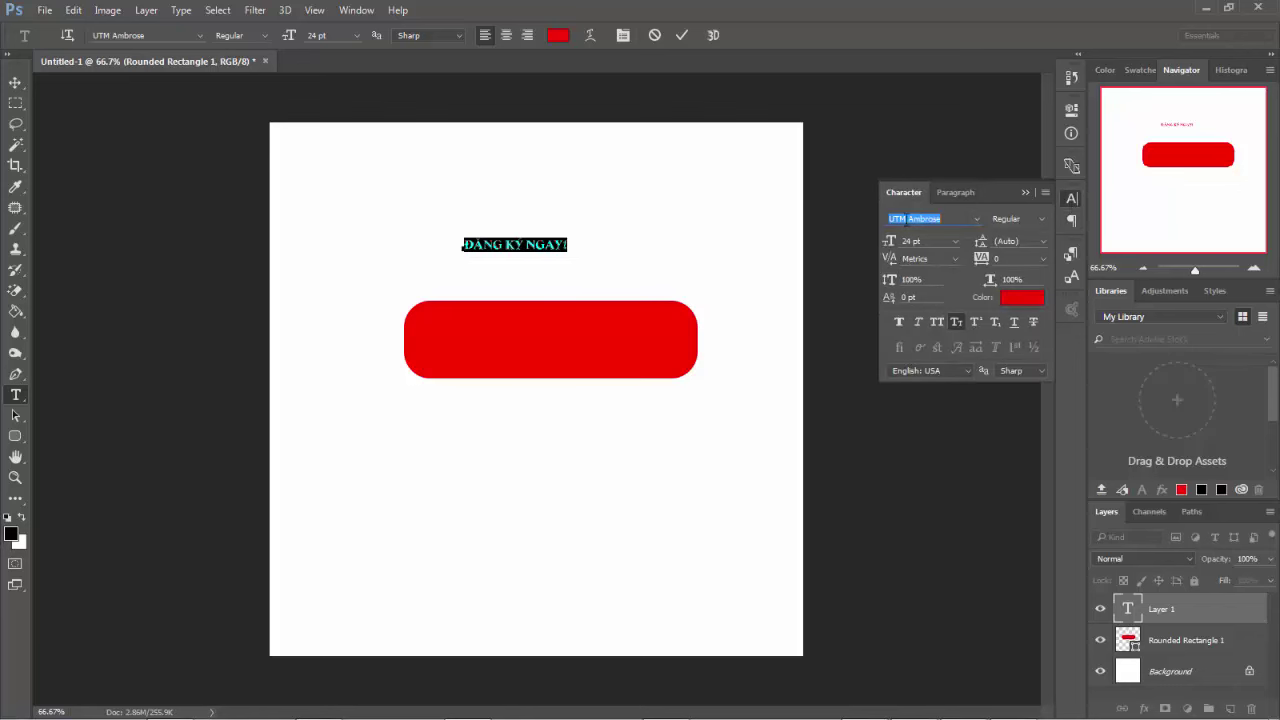
- Set the label to Arial Bold in near-white colour #f8f4f4
{"action": "left_click", "coordinate": [978, 218]}
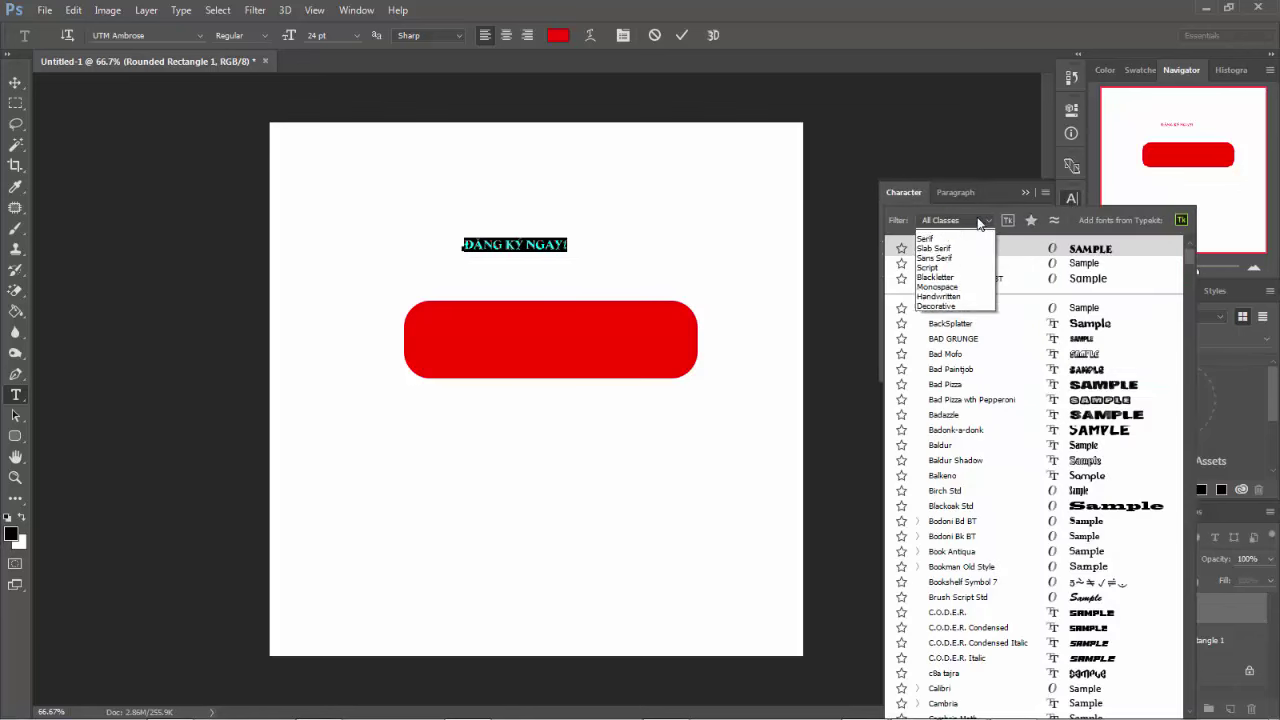
{"action": "left_click", "coordinate": [977, 217]}
{"action": "left_click", "coordinate": [943, 264]}
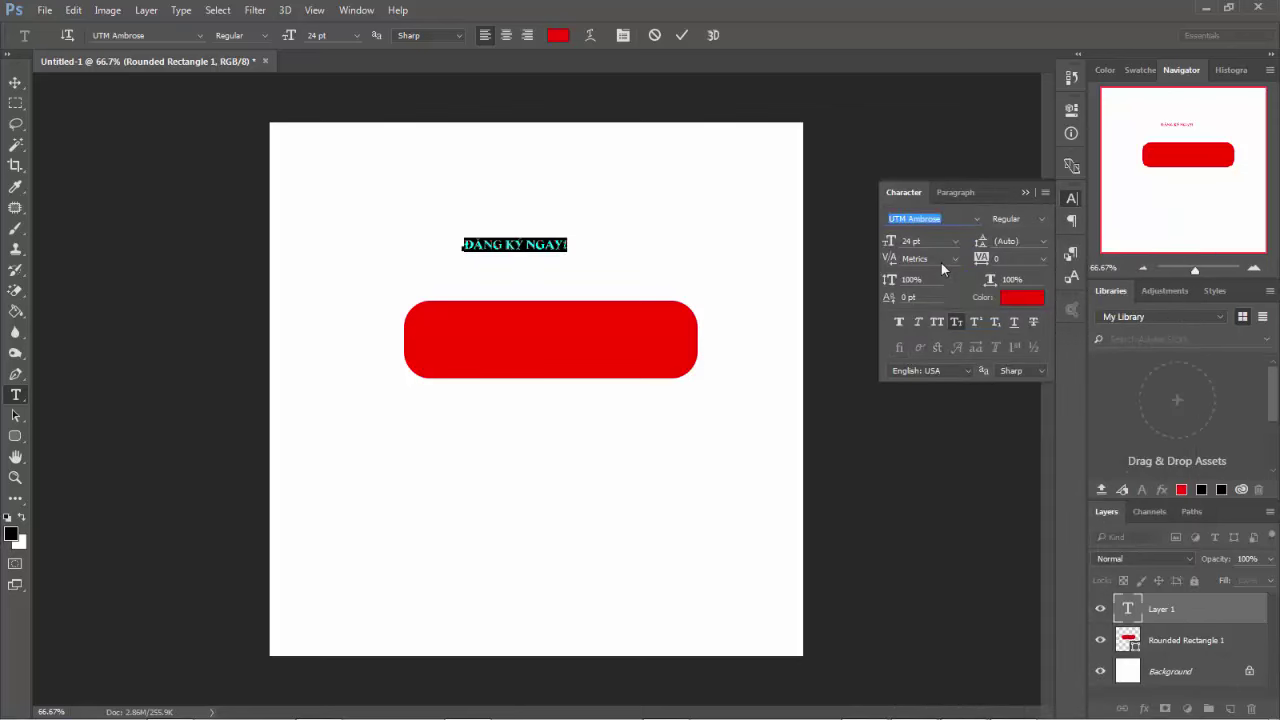
{"action": "type", "text": "Arial"}
{"action": "left_click", "coordinate": [1040, 219]}
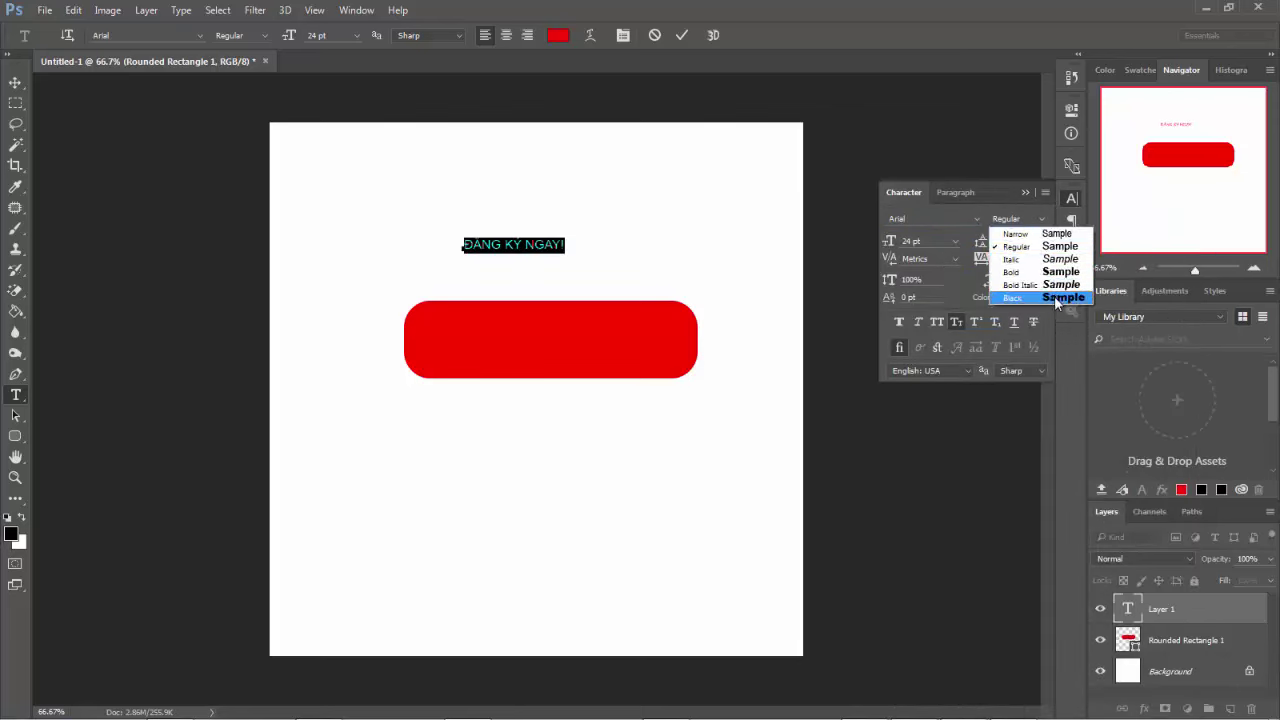
{"action": "left_click", "coordinate": [1040, 272]}
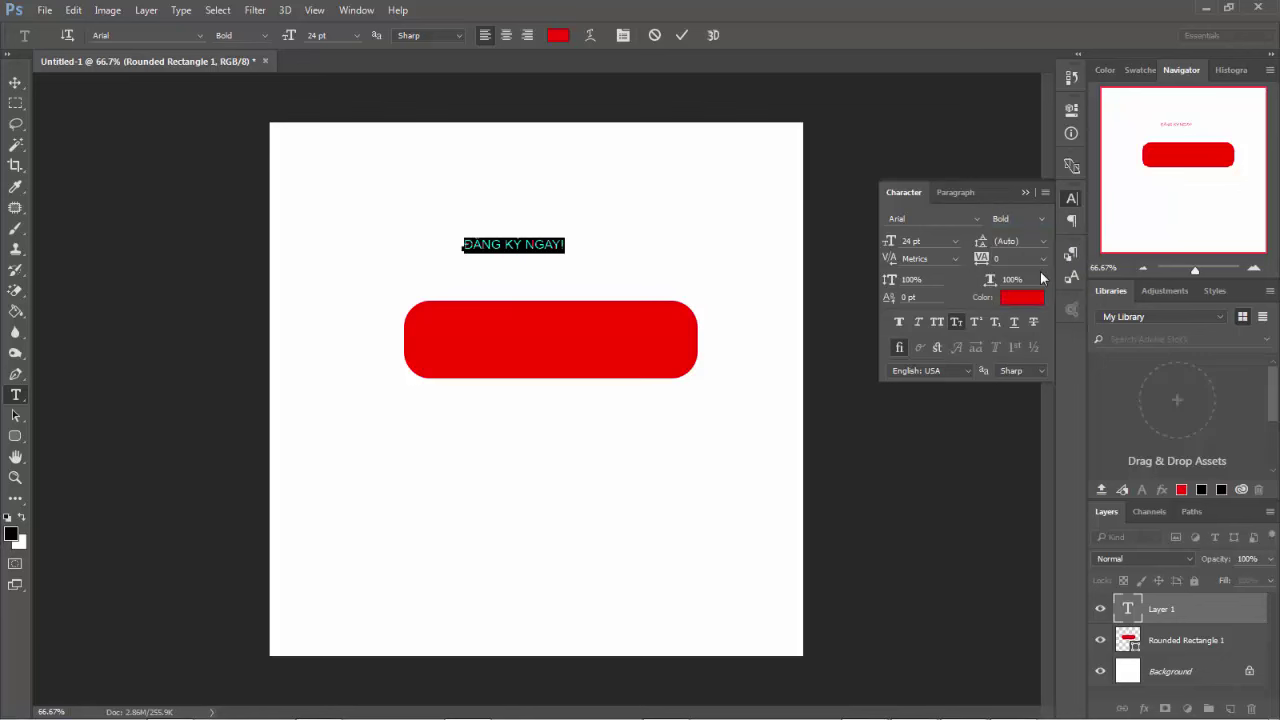
{"action": "left_click", "coordinate": [1022, 297]}
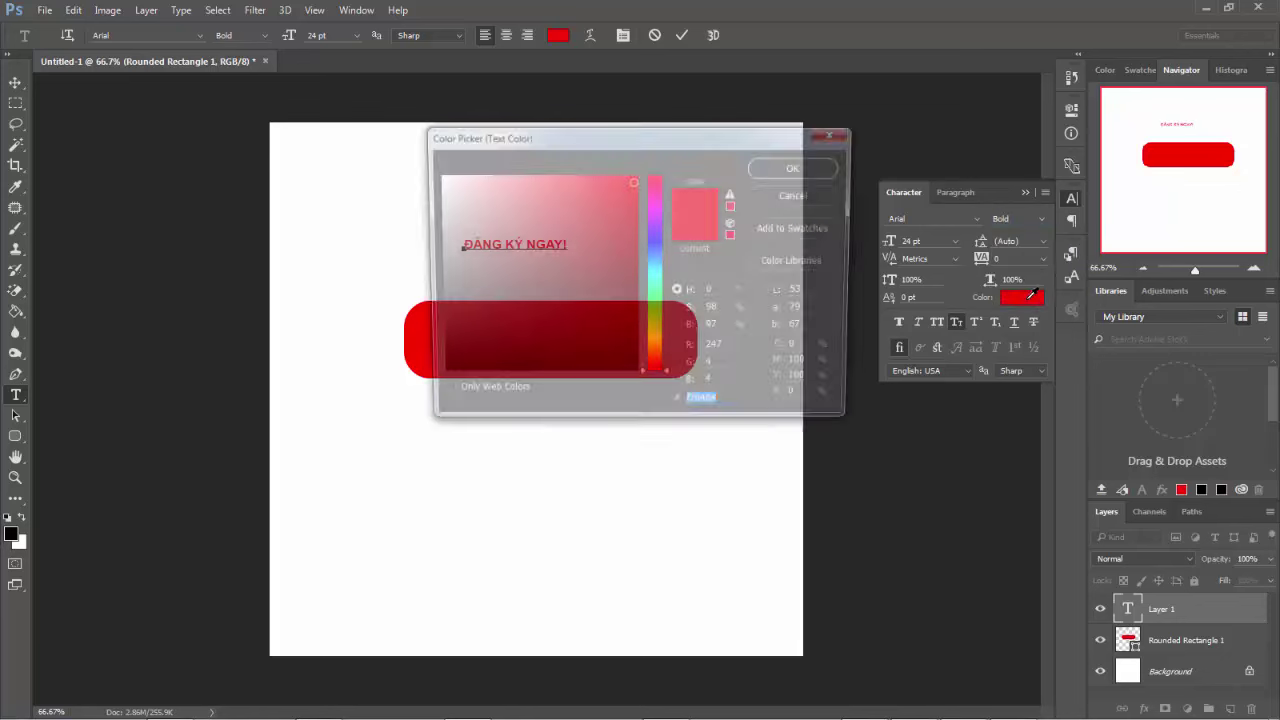
{"action": "left_click", "coordinate": [436, 179]}
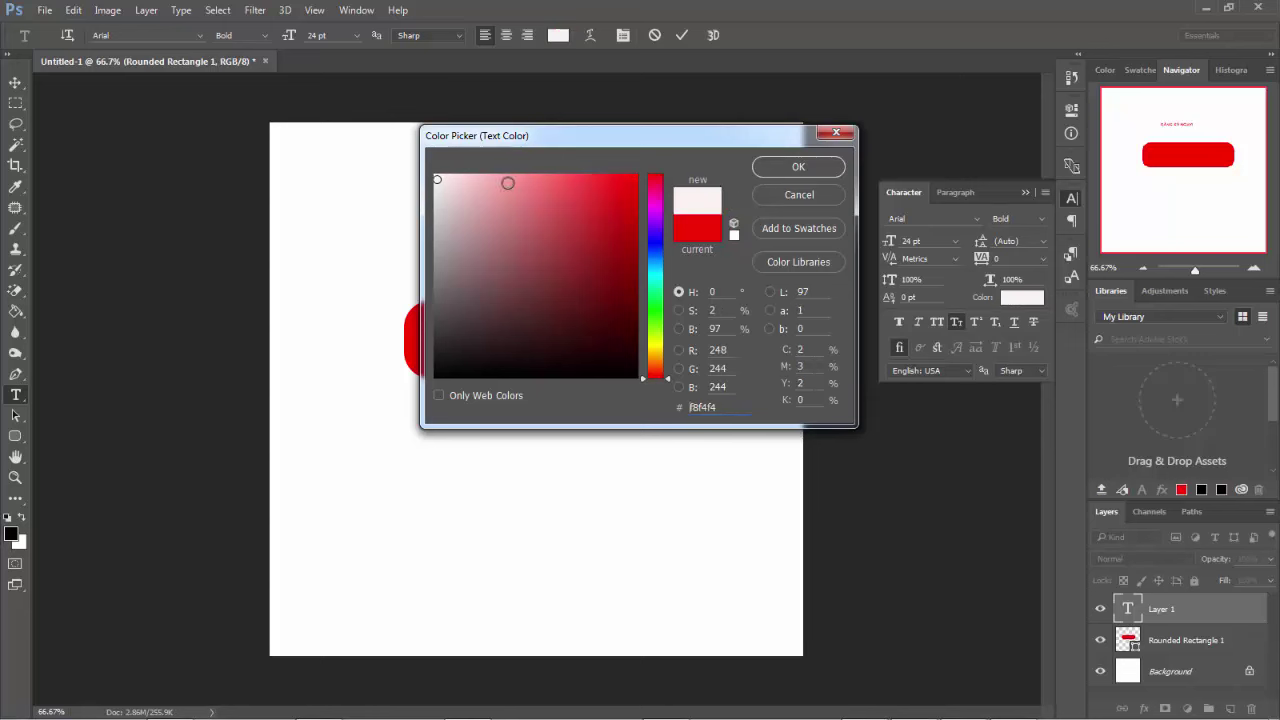
{"action": "left_click", "coordinate": [797, 167]}
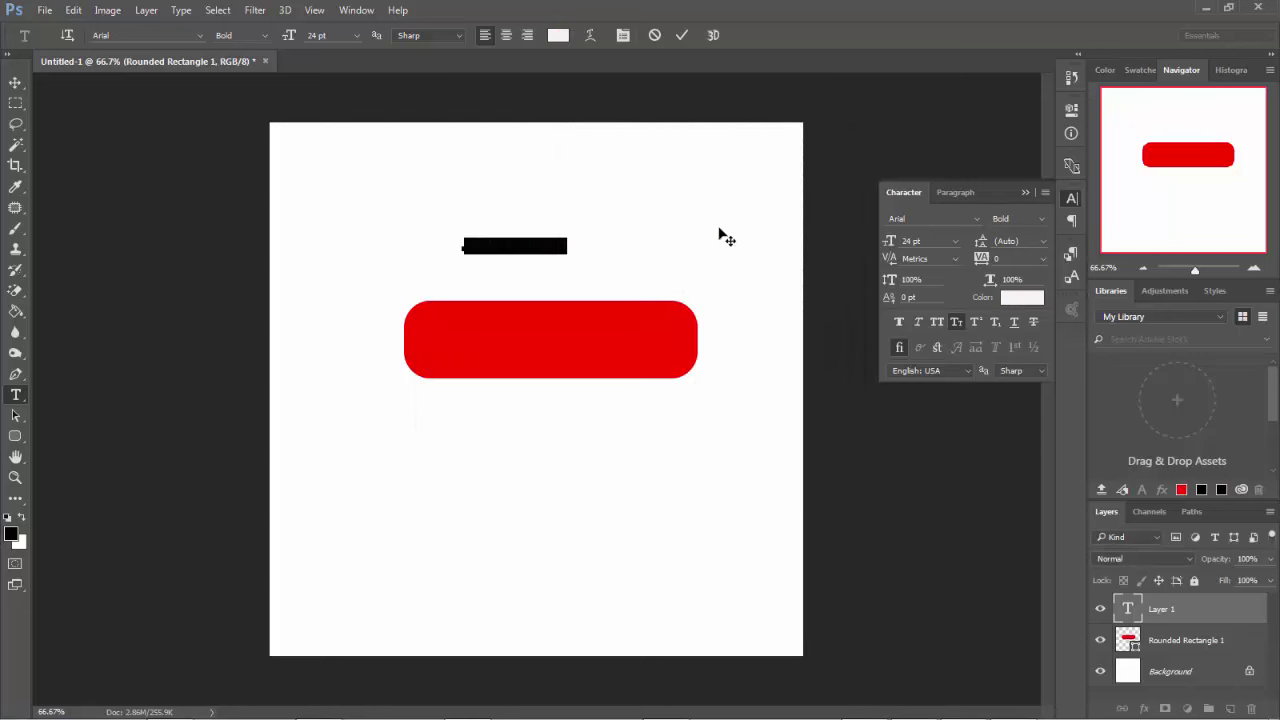
{"action": "left_click", "coordinate": [15, 83]}
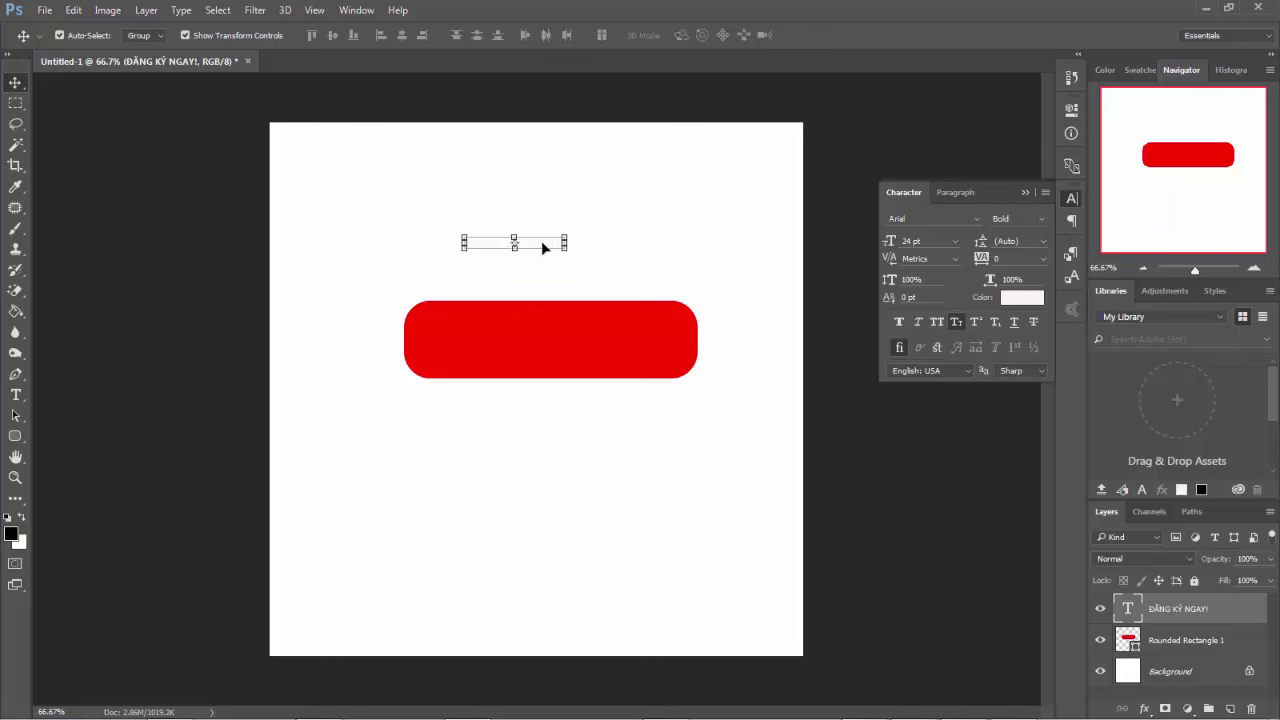
- Move the label onto the red button and enlarge it to fill the button
{"action": "mouse_move", "coordinate": [545, 248]}
{"action": "left_mouse_down"}
{"action": "mouse_move", "coordinate": [576, 337]}
{"action": "mouse_move", "coordinate": [716, 401]}
{"action": "left_mouse_up"}
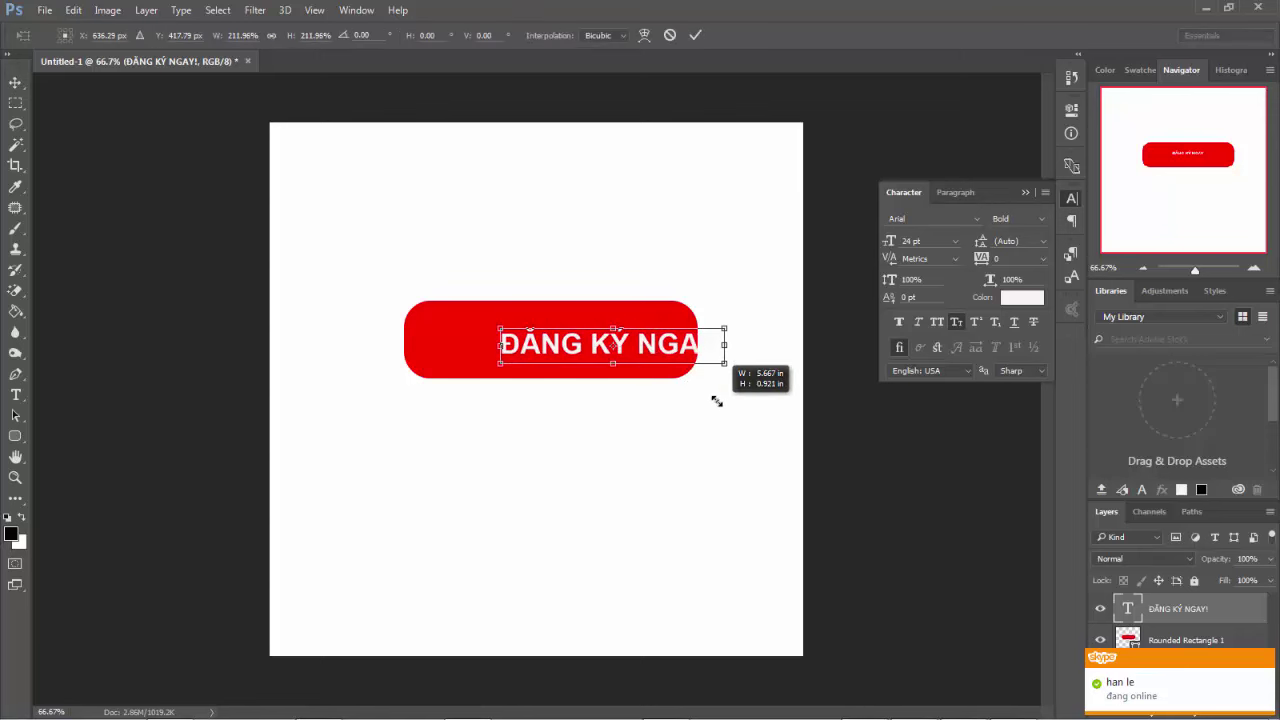
{"action": "left_click_drag", "start_coordinate": [606, 343], "coordinate": [595, 347]}
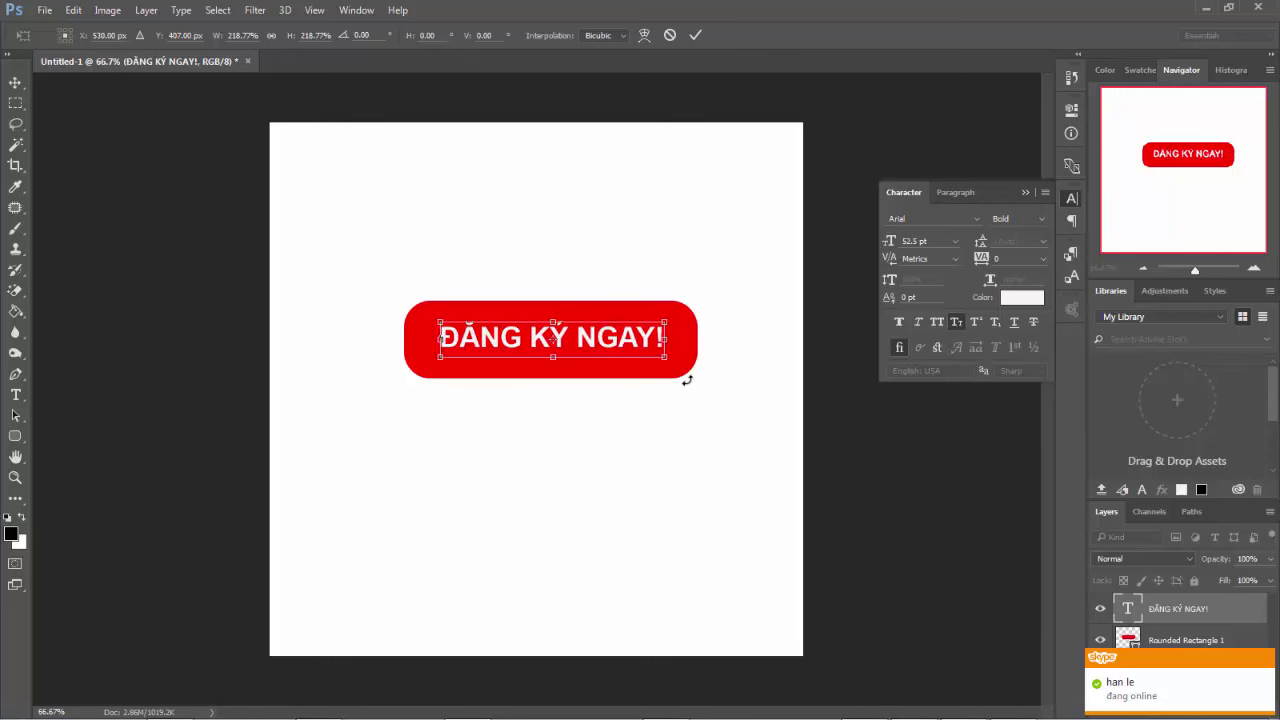
{"action": "key", "text": "Return"}
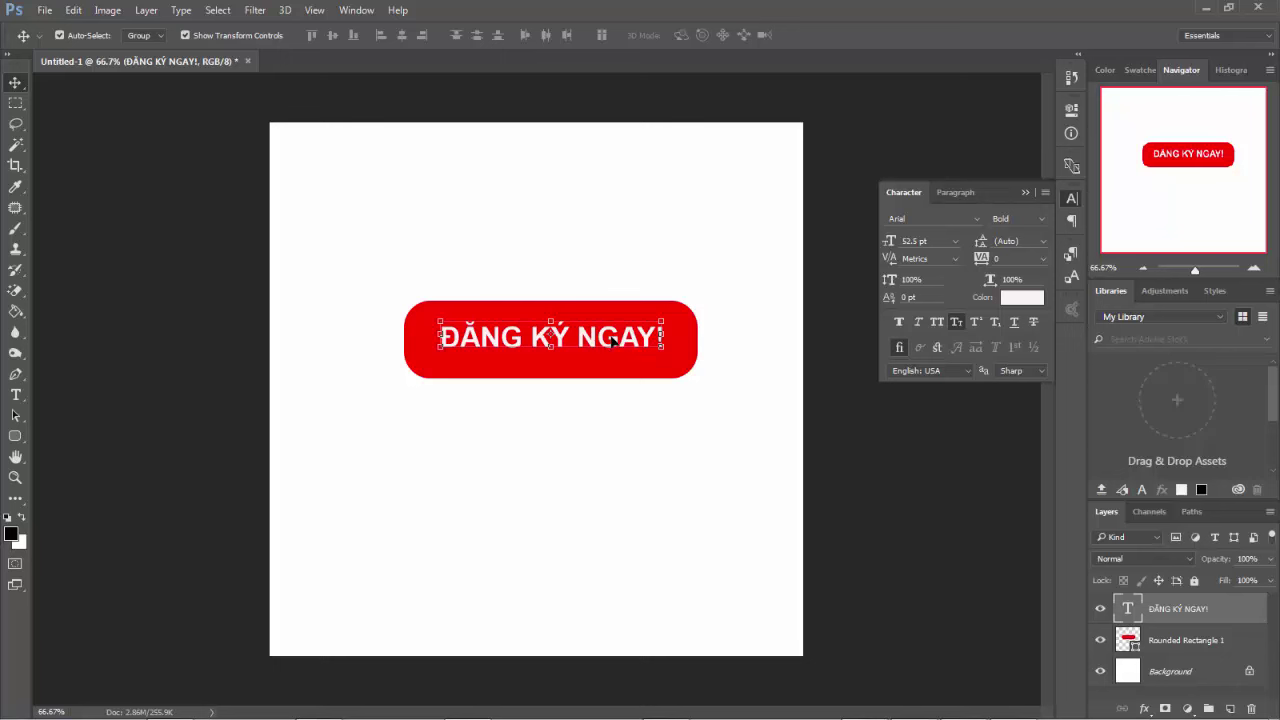
- Centre the label horizontally and vertically on the button, then select the Rounded Rectangle 1 layer
{"action": "left_click", "coordinate": [1170, 642], "text": "shift"}
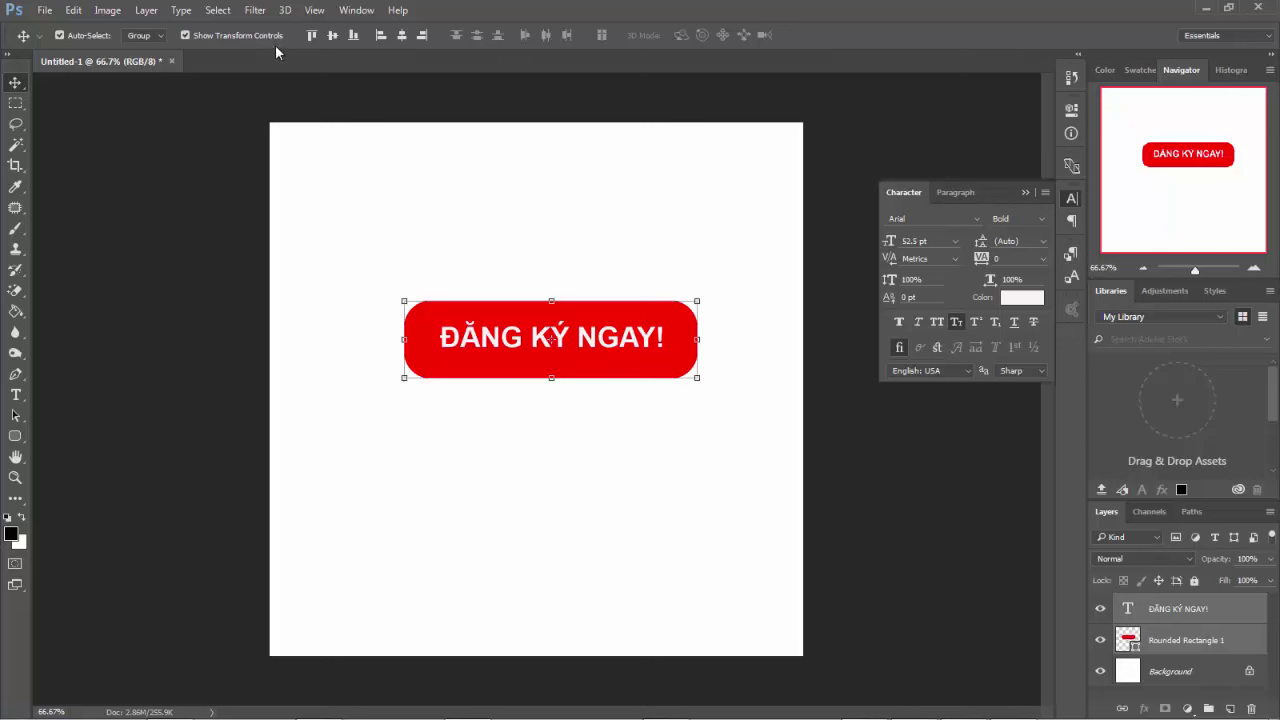
{"action": "left_click", "coordinate": [402, 36]}
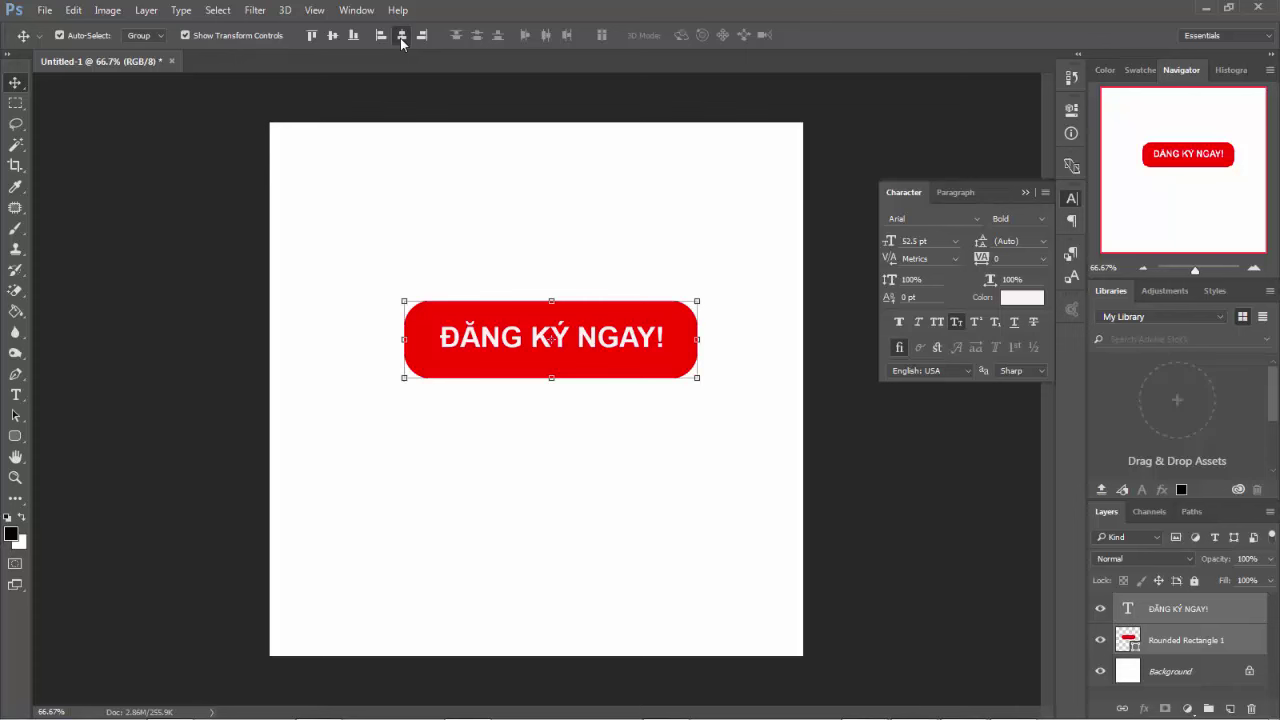
{"action": "left_click", "coordinate": [333, 36]}
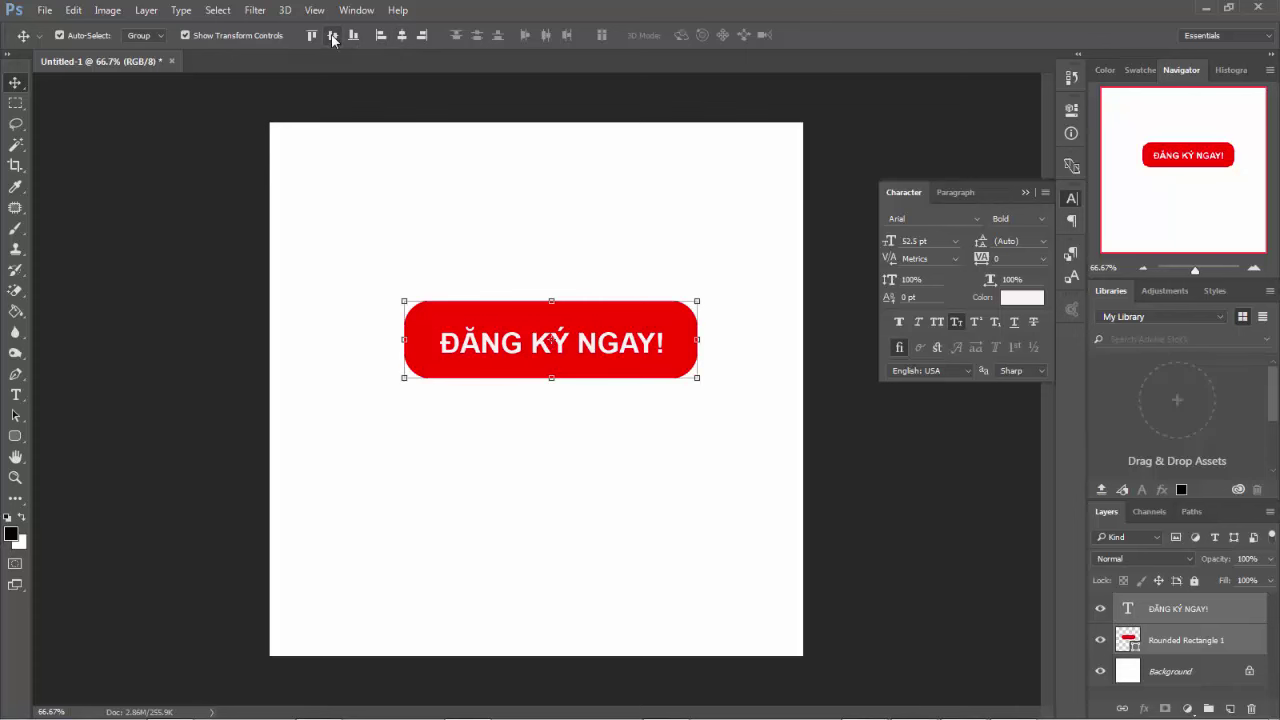
{"action": "left_click", "coordinate": [150, 309]}
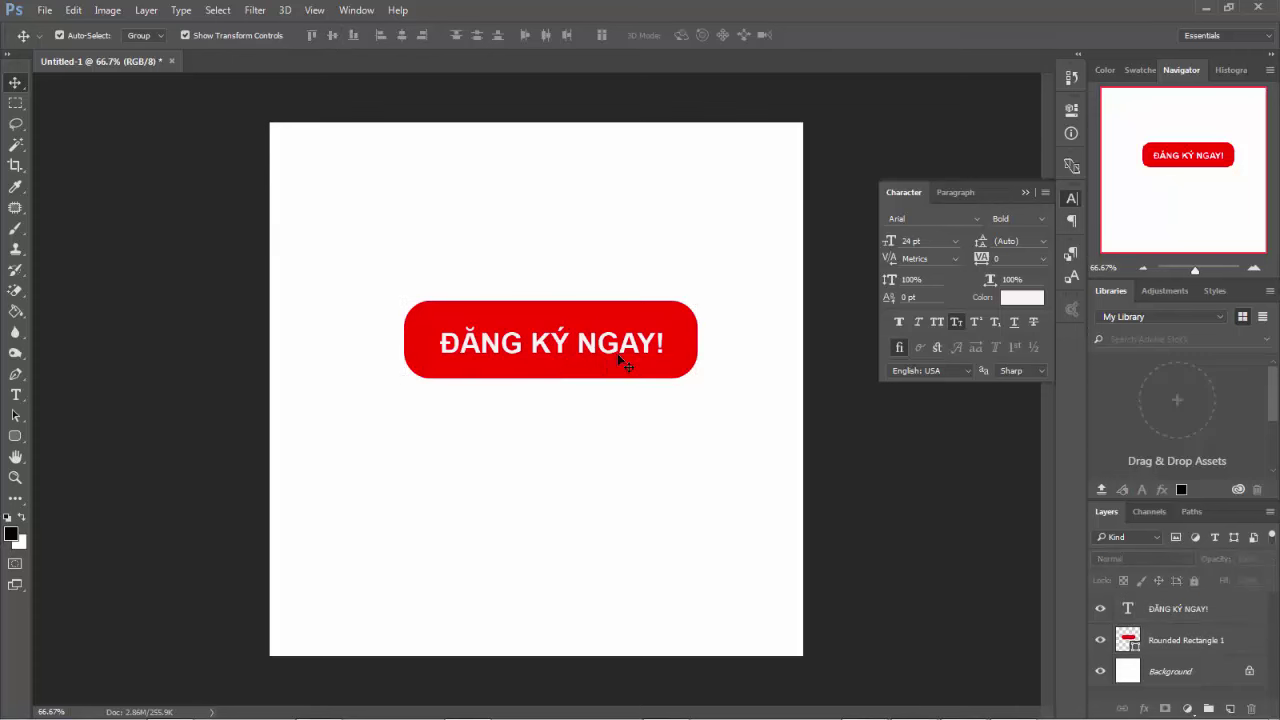
{"action": "left_click", "coordinate": [674, 318]}
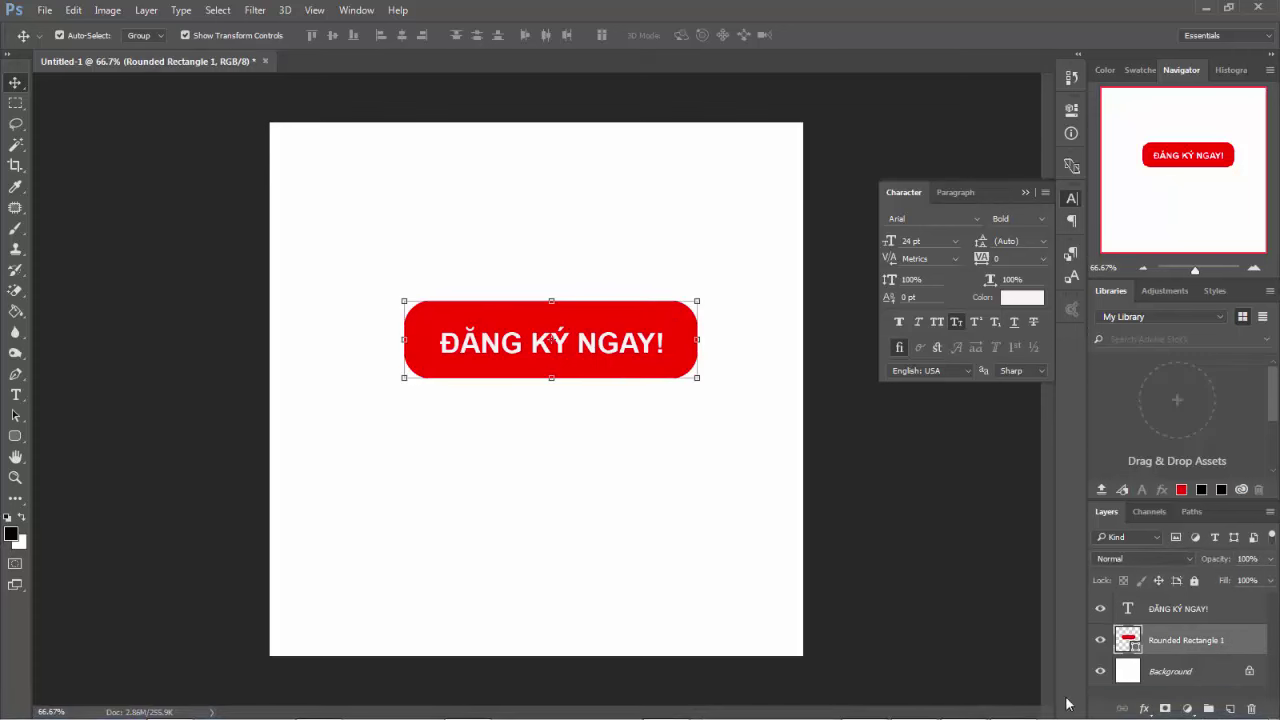
- Add a drop shadow to the button with colour 000000 and Normal blend mode
{"action": "left_click", "coordinate": [1145, 709]}
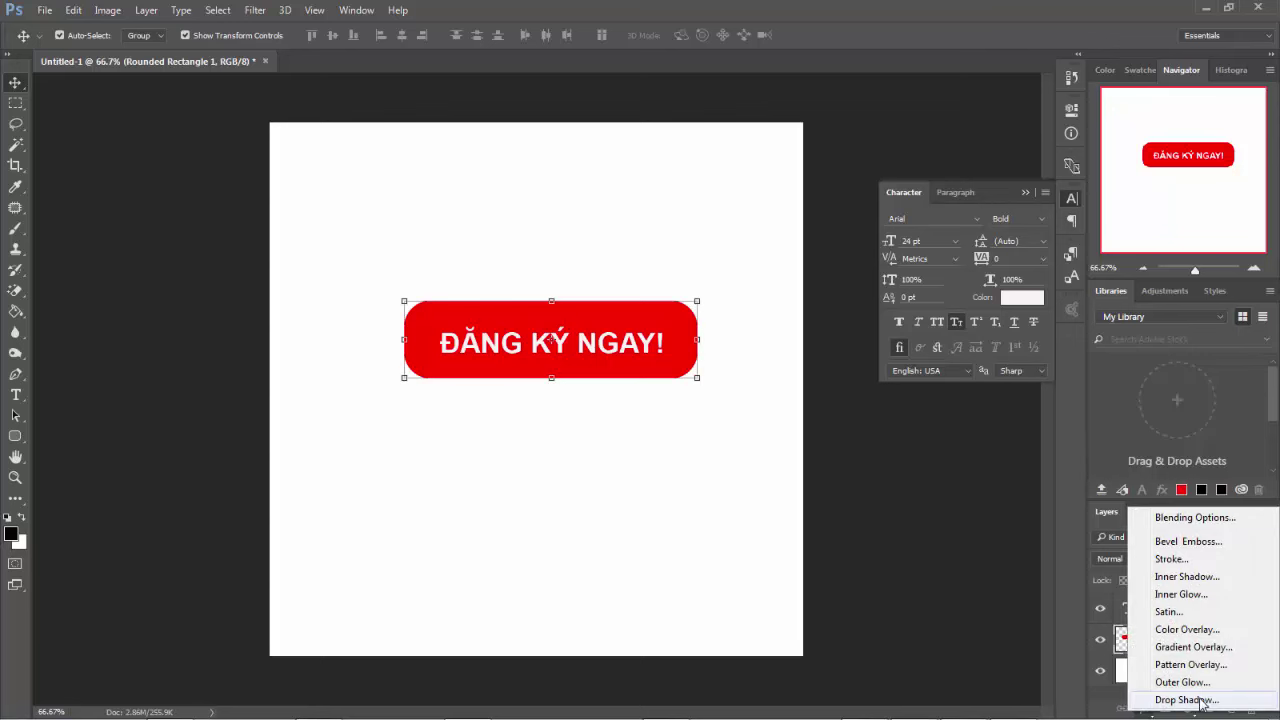
{"action": "left_click", "coordinate": [1186, 700]}
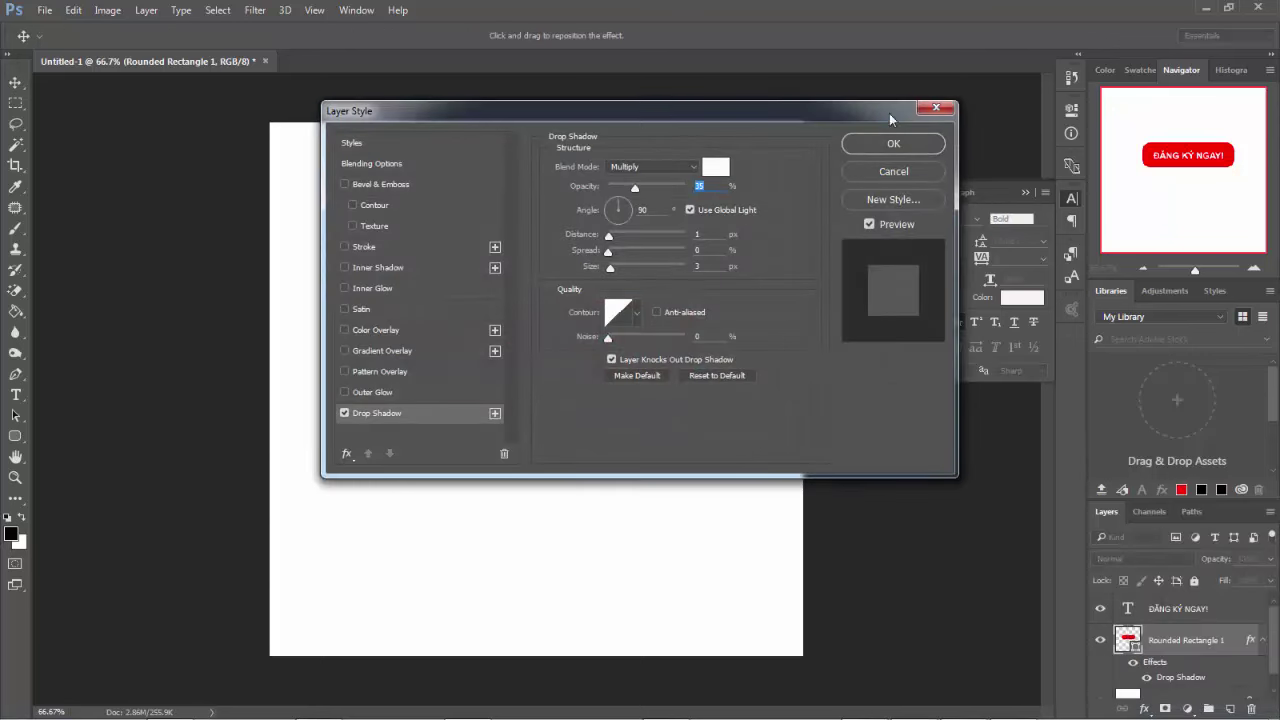
{"action": "left_click_drag", "start_coordinate": [890, 119], "coordinate": [915, 437]}
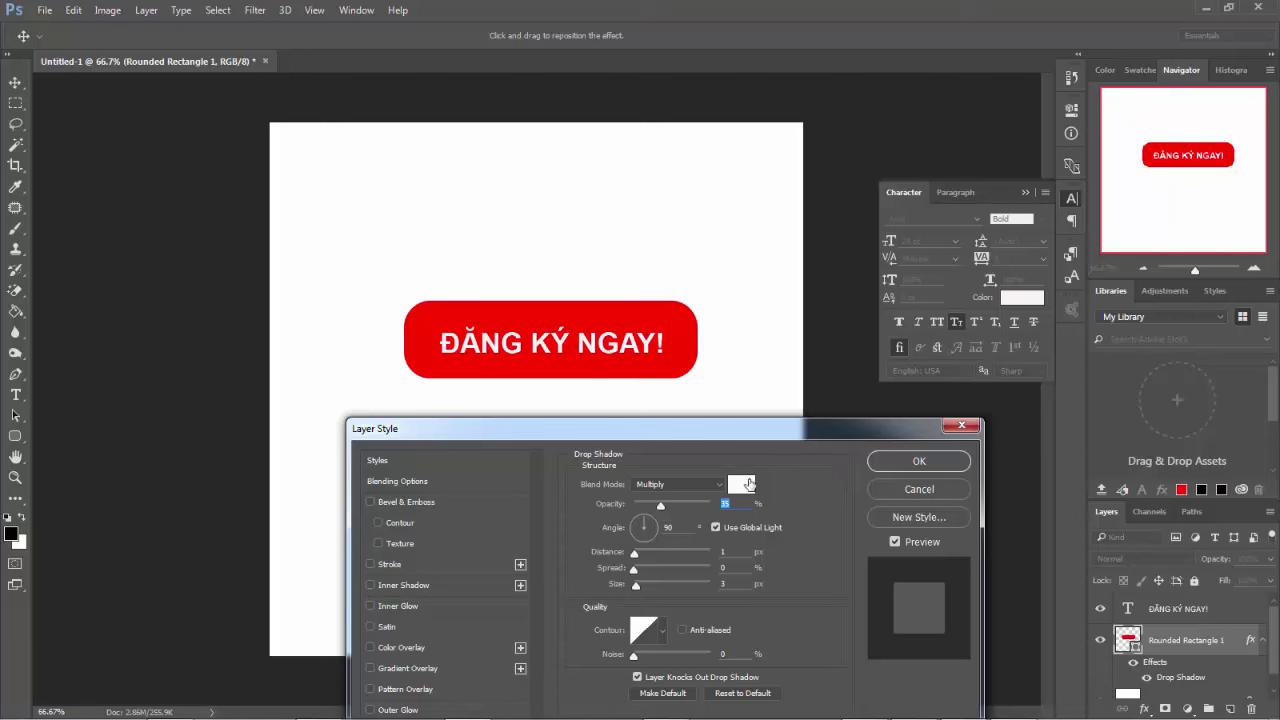
{"action": "left_click", "coordinate": [741, 485]}
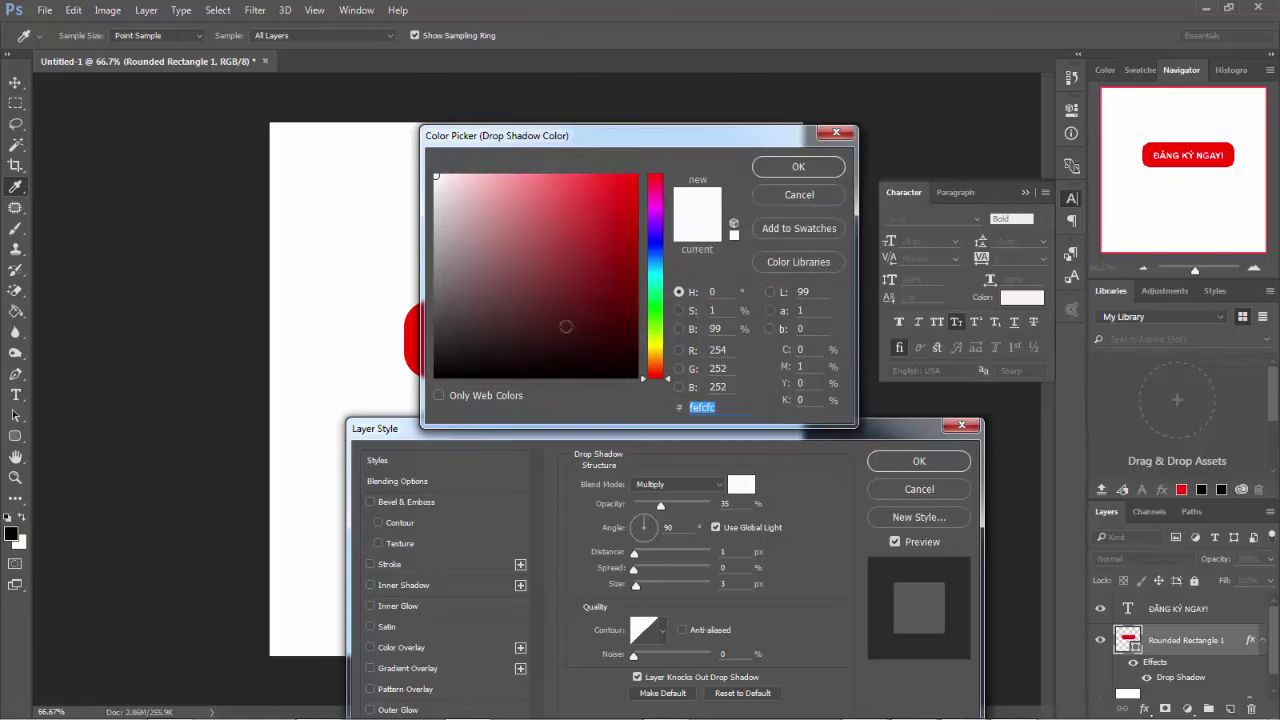
{"action": "type", "text": "000000"}
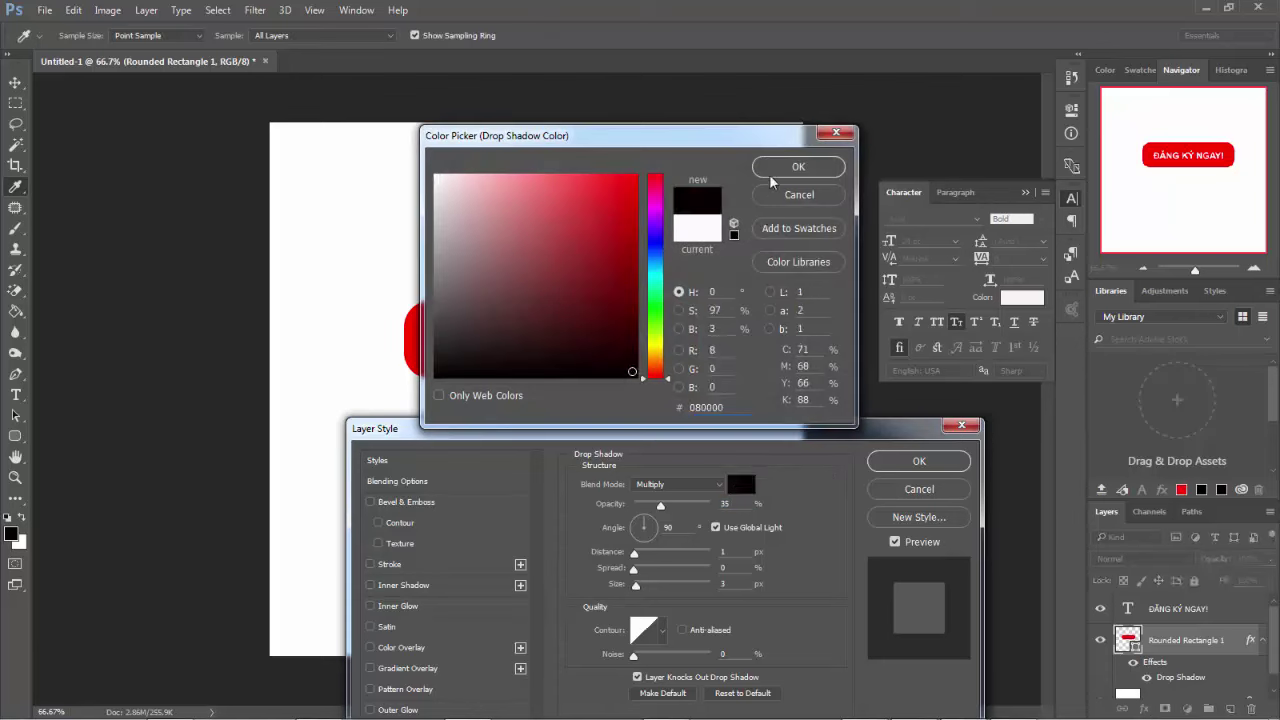
{"action": "left_click", "coordinate": [772, 170]}
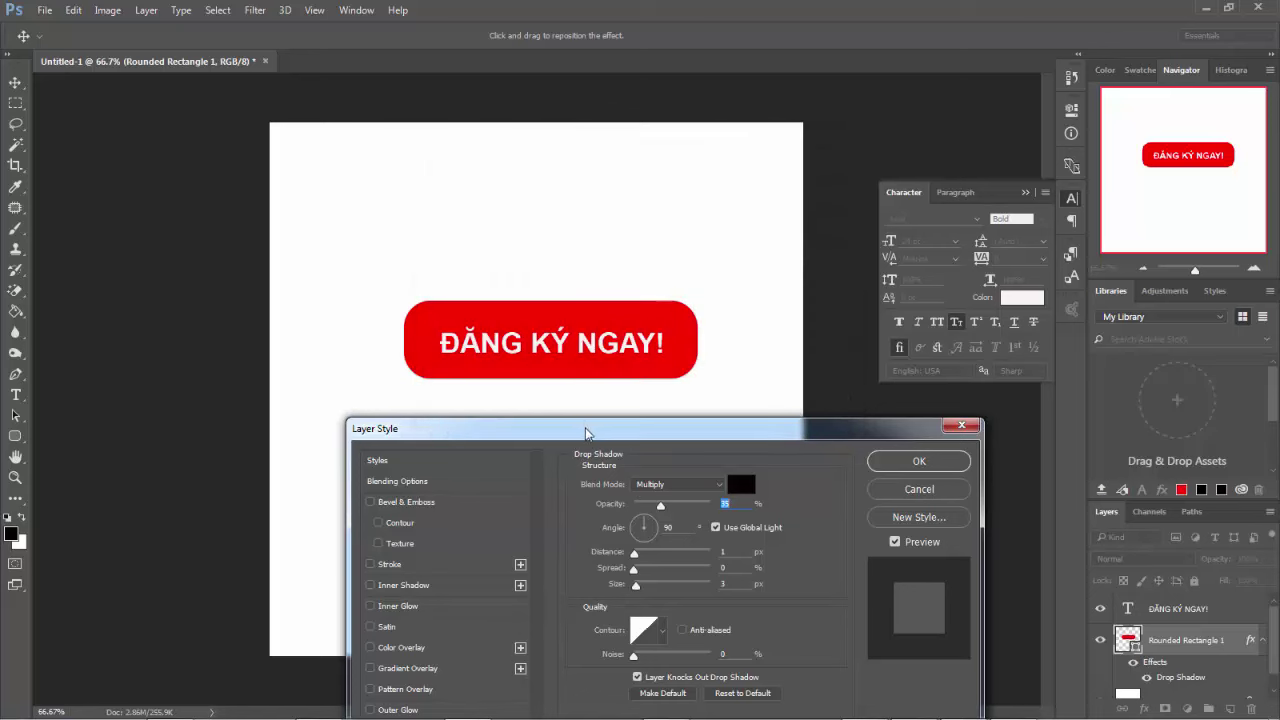
{"action": "mouse_move", "coordinate": [587, 432]}
{"action": "left_mouse_down"}
{"action": "mouse_move", "coordinate": [672, 257]}
{"action": "mouse_move", "coordinate": [563, 434]}
{"action": "left_mouse_up"}
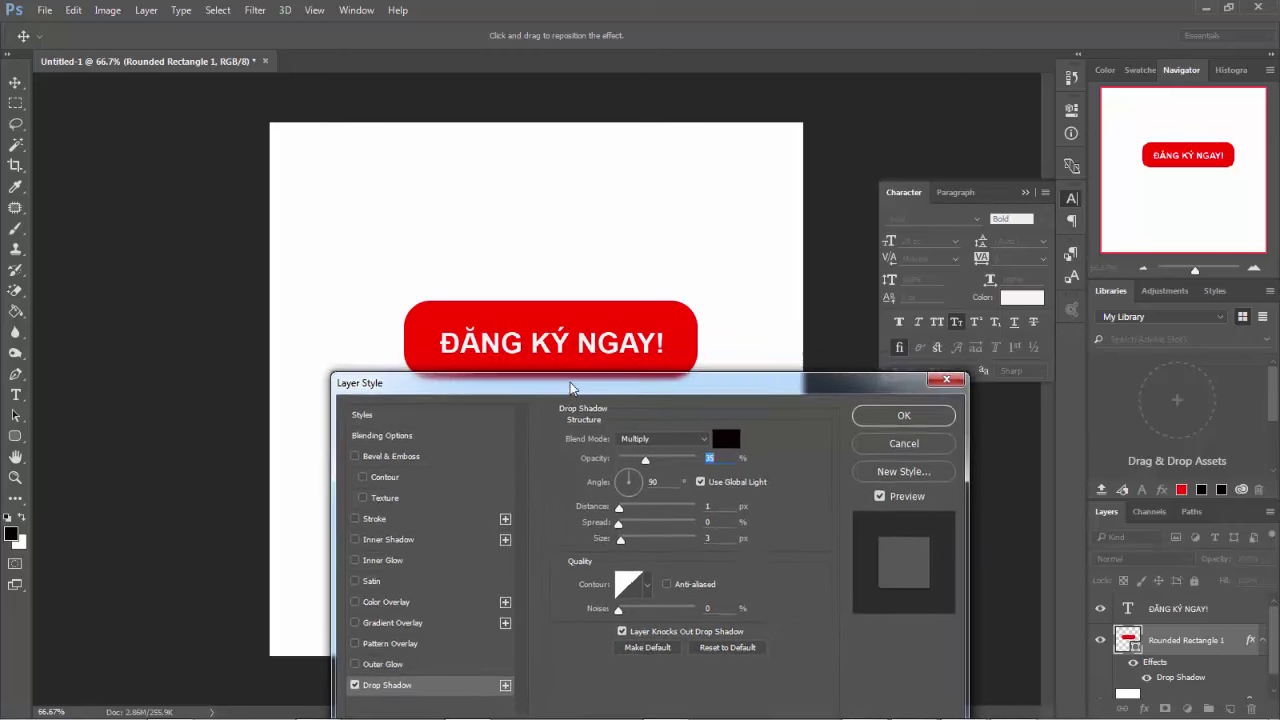
{"action": "left_click", "coordinate": [689, 485]}
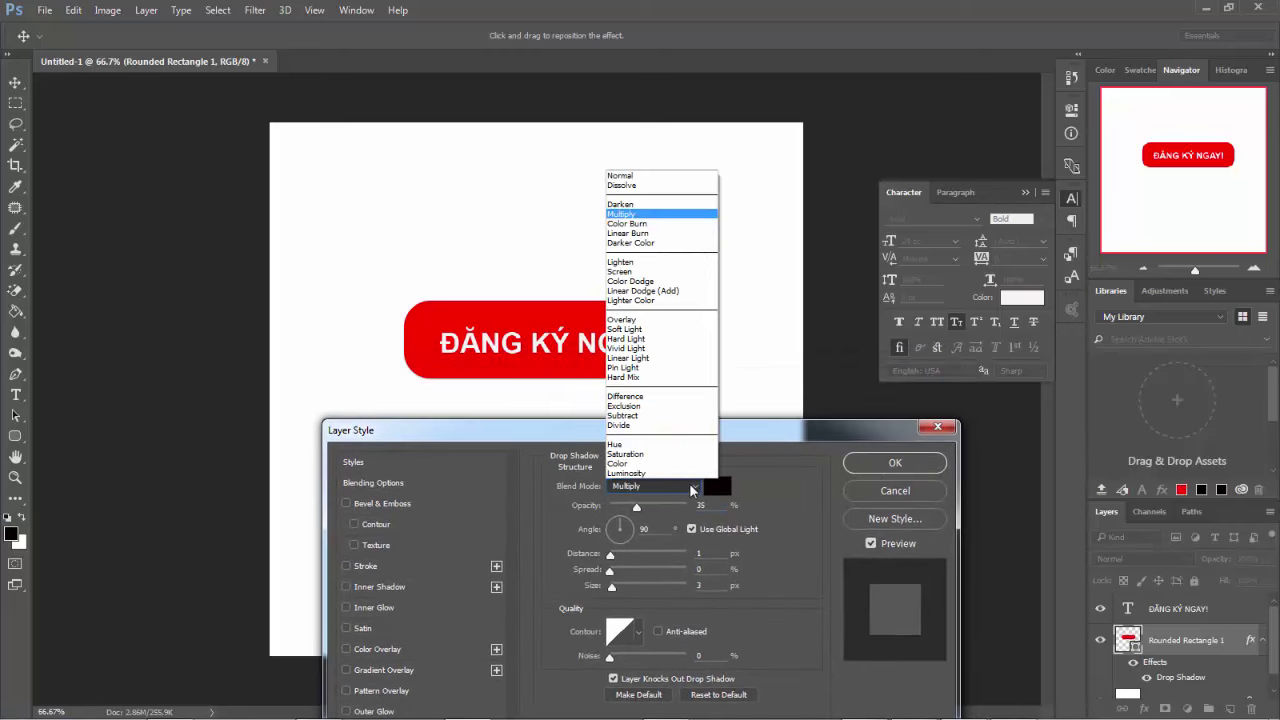
{"action": "left_click", "coordinate": [637, 178]}
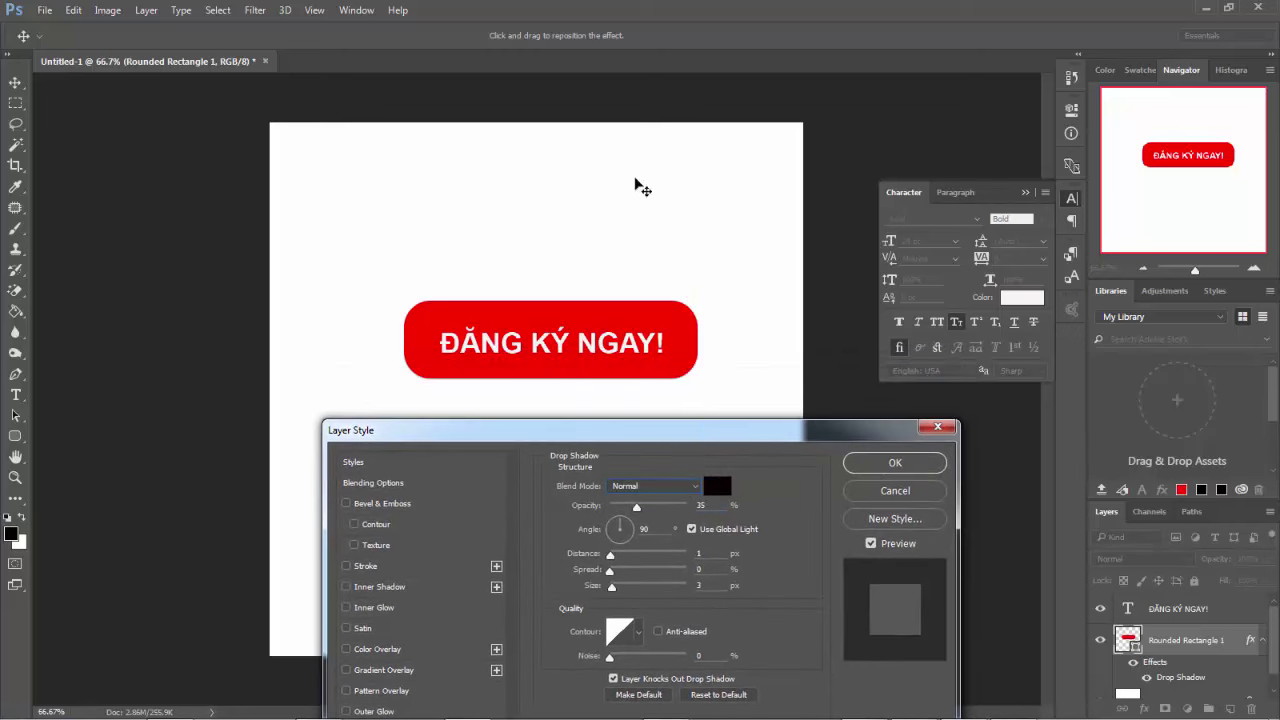
- Set the shadow to 100% opacity, 7 px distance, 11% spread, 10 px size, pick a contour, and apply
{"action": "left_click_drag", "start_coordinate": [636, 507], "coordinate": [711, 510]}
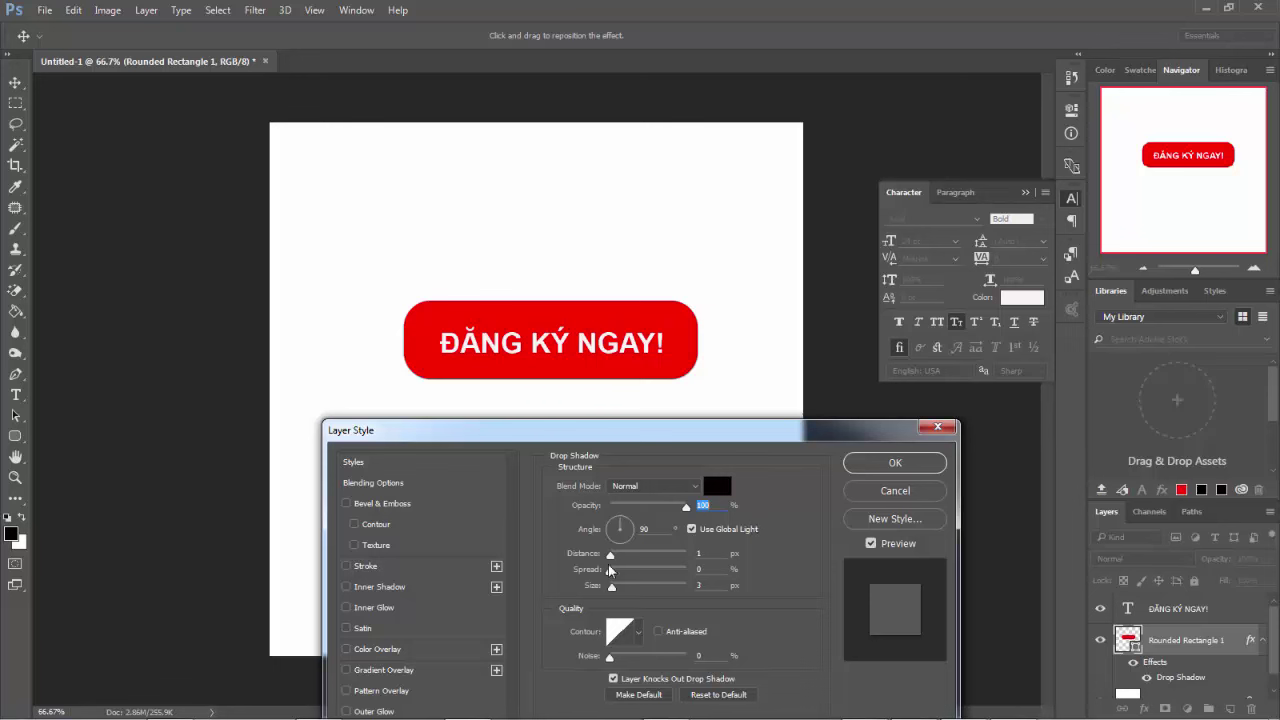
{"action": "left_click_drag", "start_coordinate": [610, 553], "coordinate": [615, 553]}
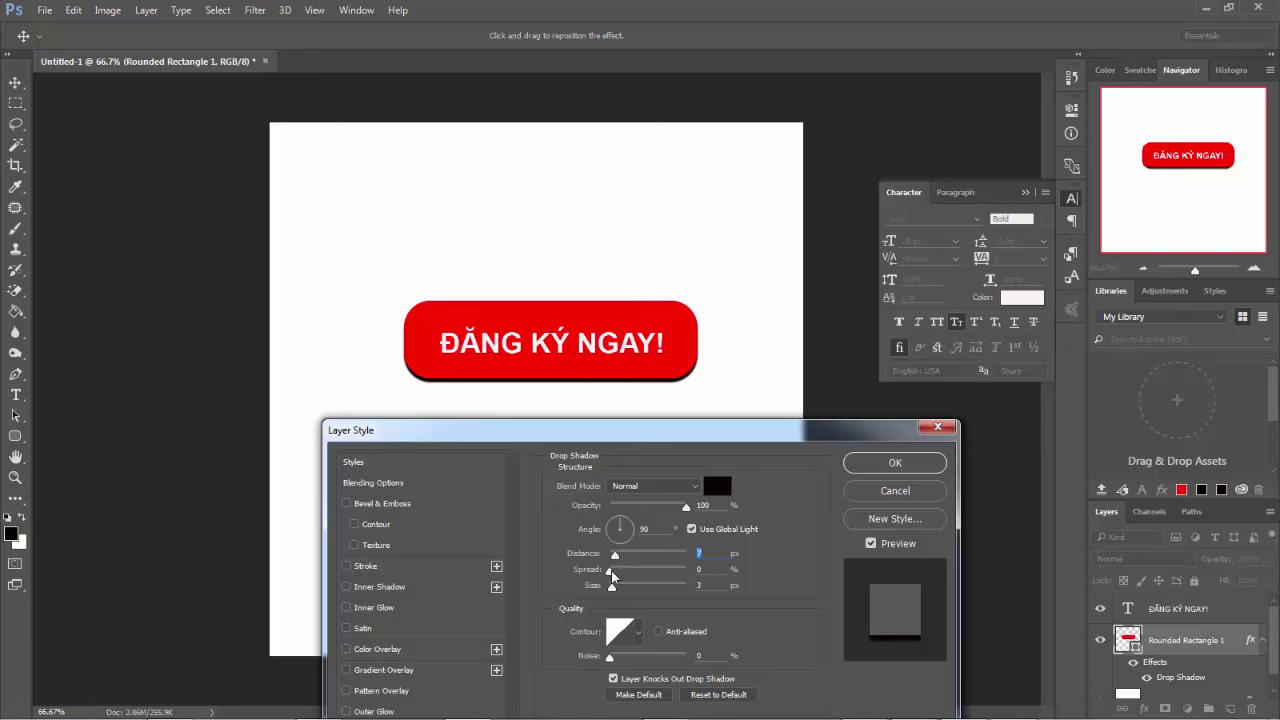
{"action": "mouse_move", "coordinate": [611, 569]}
{"action": "left_mouse_down"}
{"action": "mouse_move", "coordinate": [643, 590]}
{"action": "mouse_move", "coordinate": [618, 588]}
{"action": "left_mouse_up"}
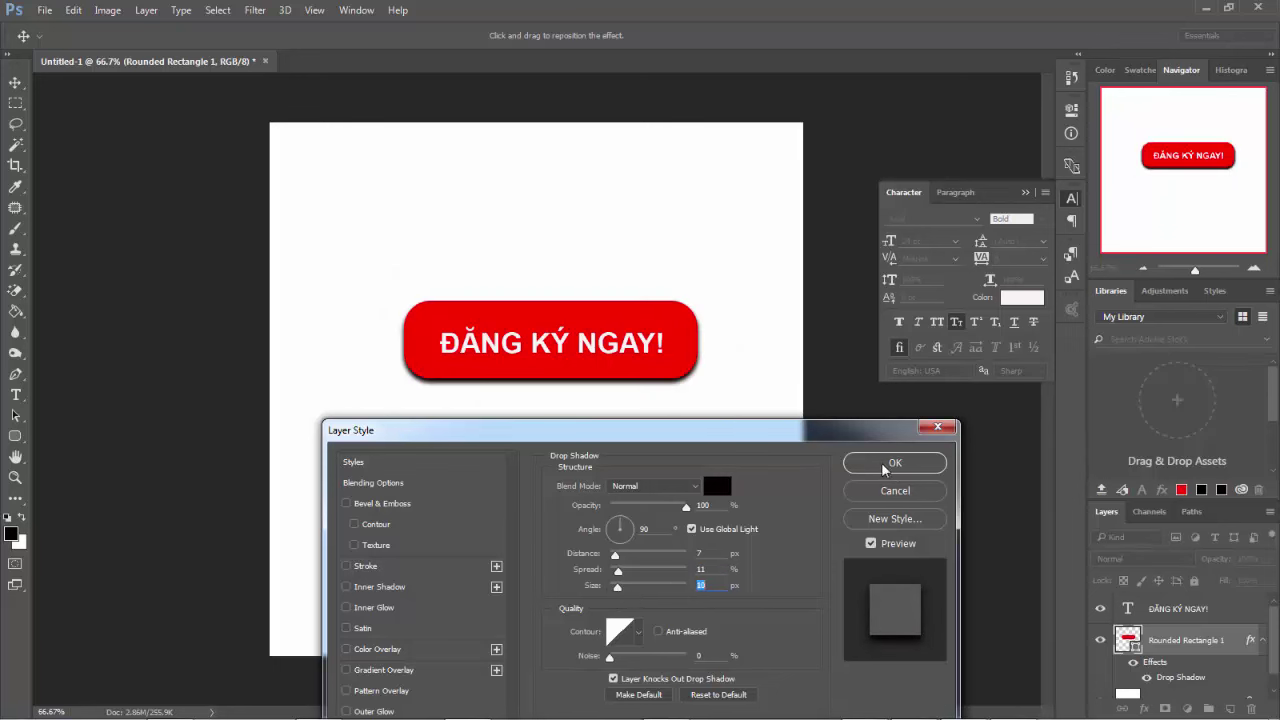
{"action": "left_click", "coordinate": [640, 632]}
{"action": "left_click", "coordinate": [595, 518]}
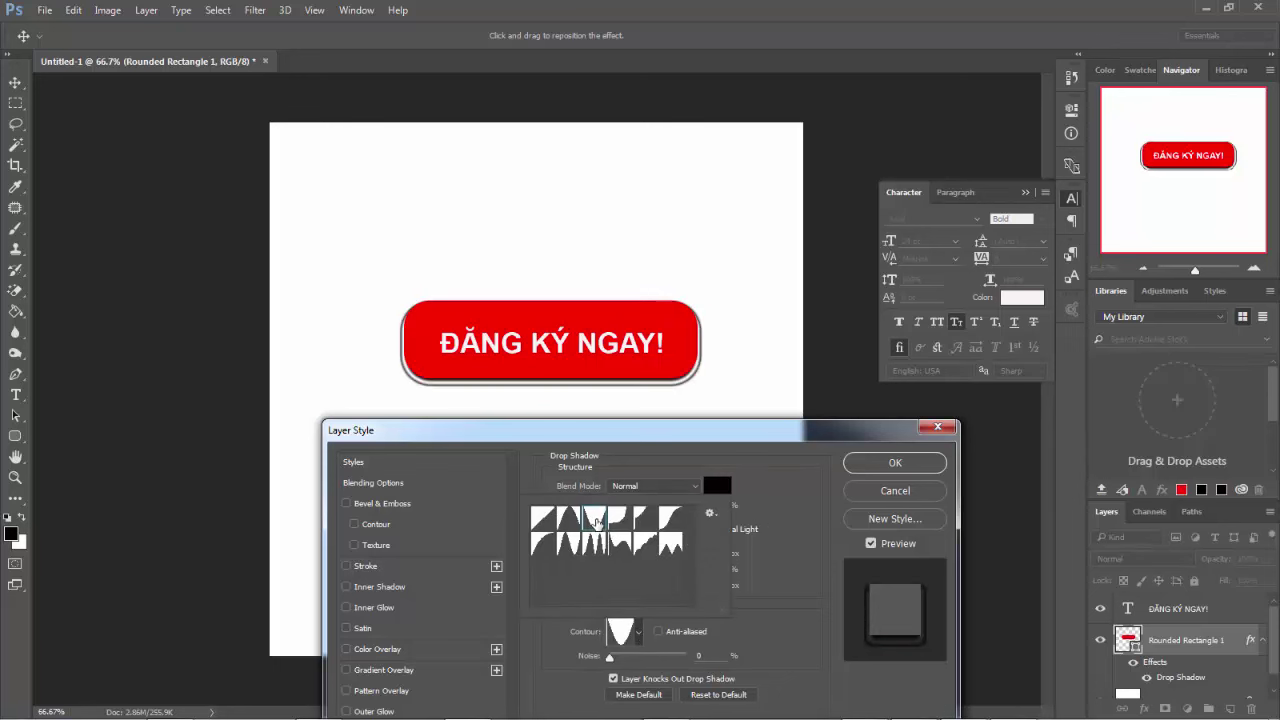
{"action": "left_click", "coordinate": [620, 631]}
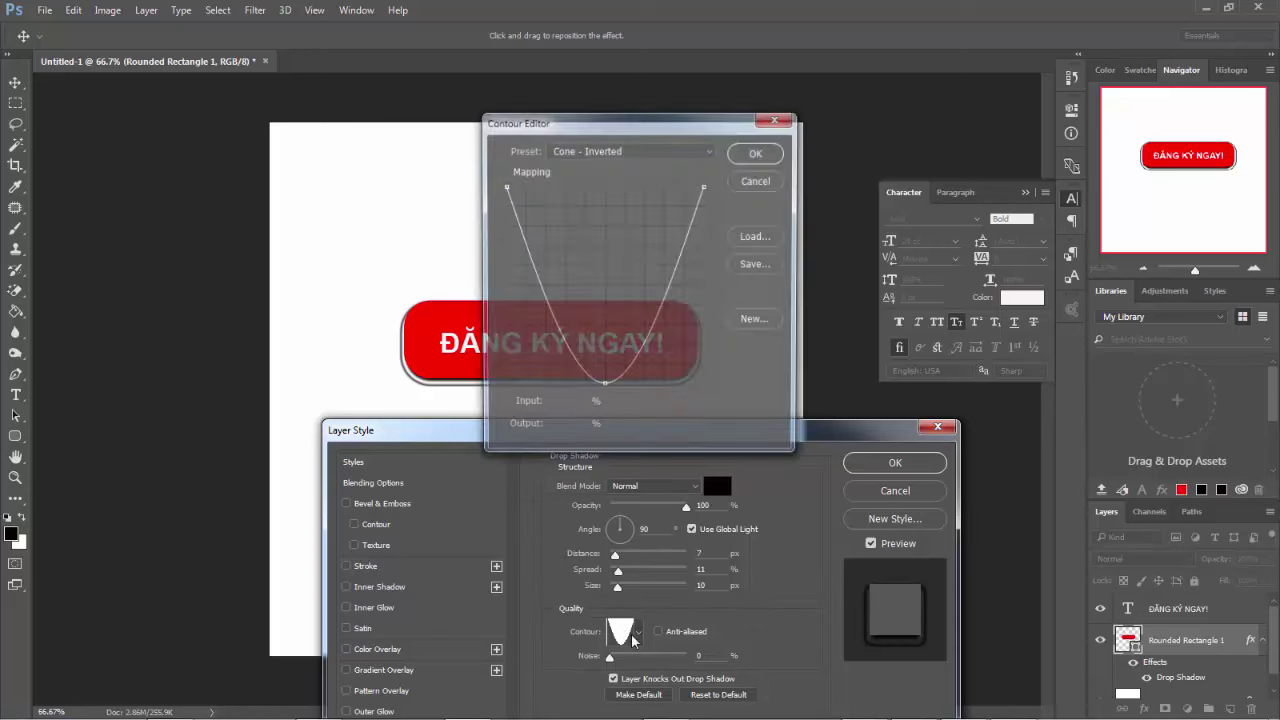
{"action": "left_click", "coordinate": [752, 183]}
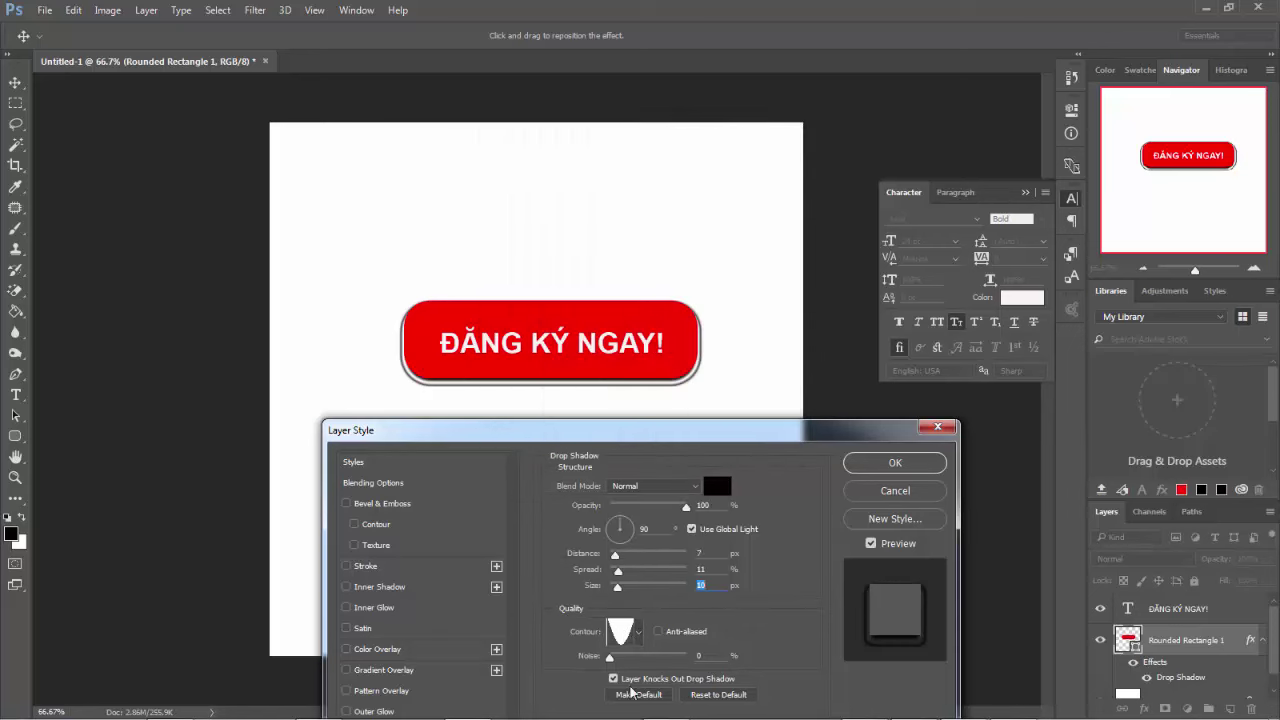
{"action": "left_click", "coordinate": [638, 632]}
{"action": "left_click", "coordinate": [648, 516]}
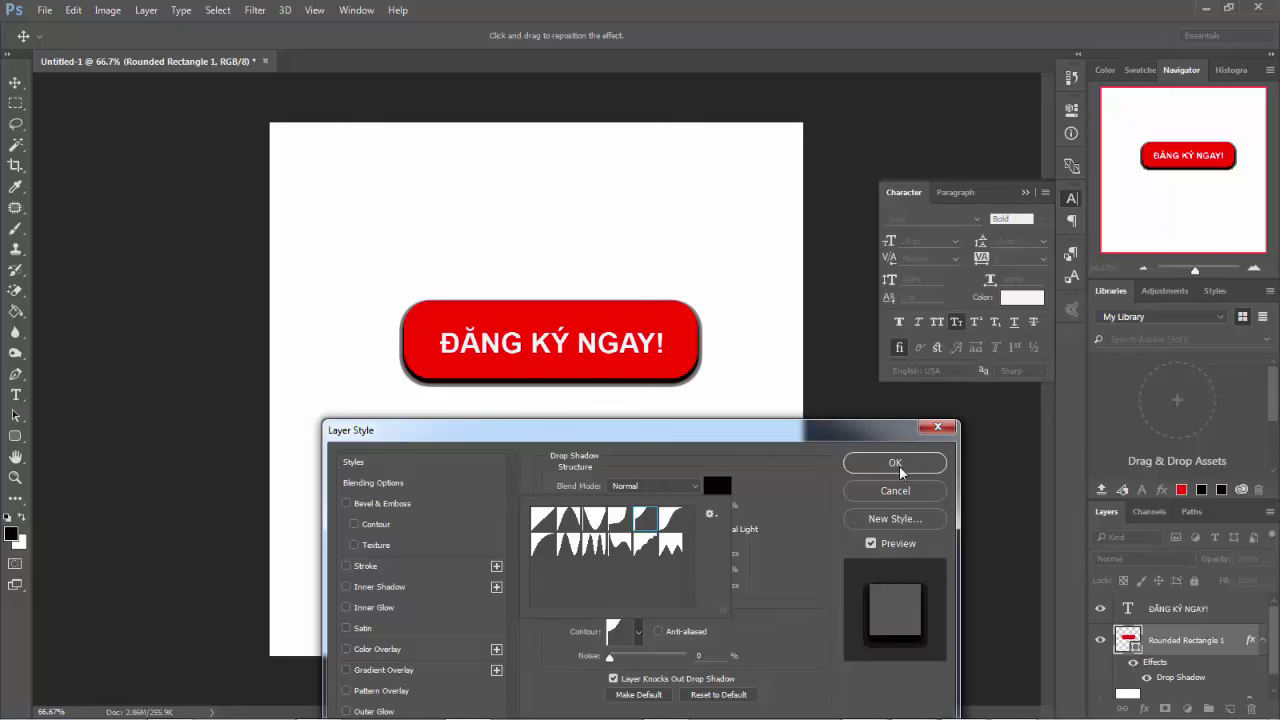
{"action": "left_click", "coordinate": [900, 468]}
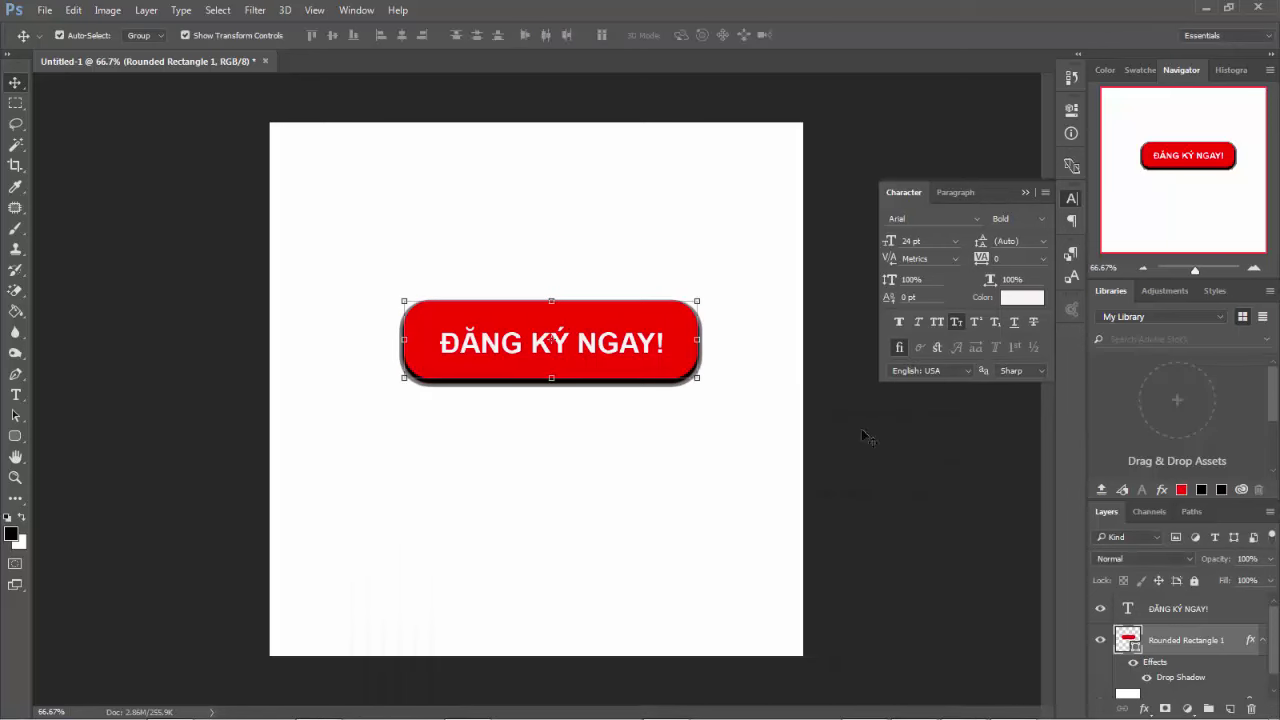
- Give the ĐĂNG KÝ NGAY! text a Linear-contour drop shadow at 77% opacity and 6 px distance
{"action": "left_click", "coordinate": [632, 345]}
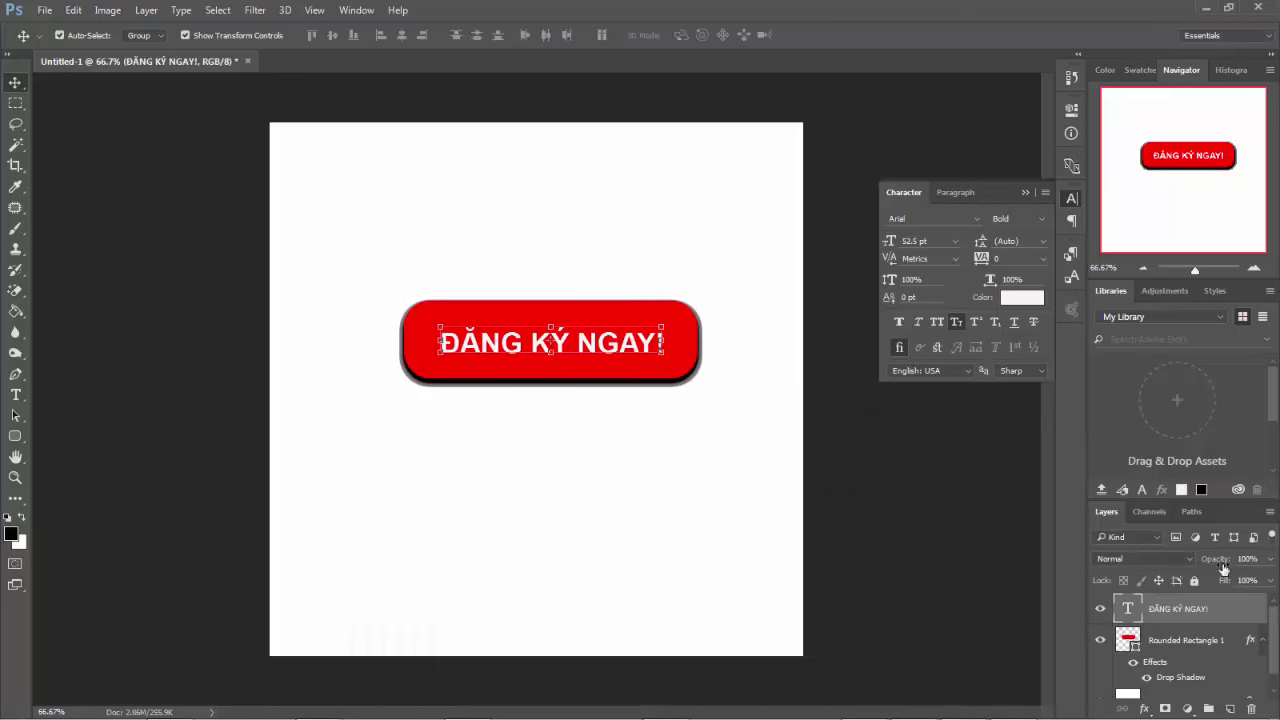
{"action": "left_click", "coordinate": [1147, 711]}
{"action": "left_click", "coordinate": [1180, 694]}
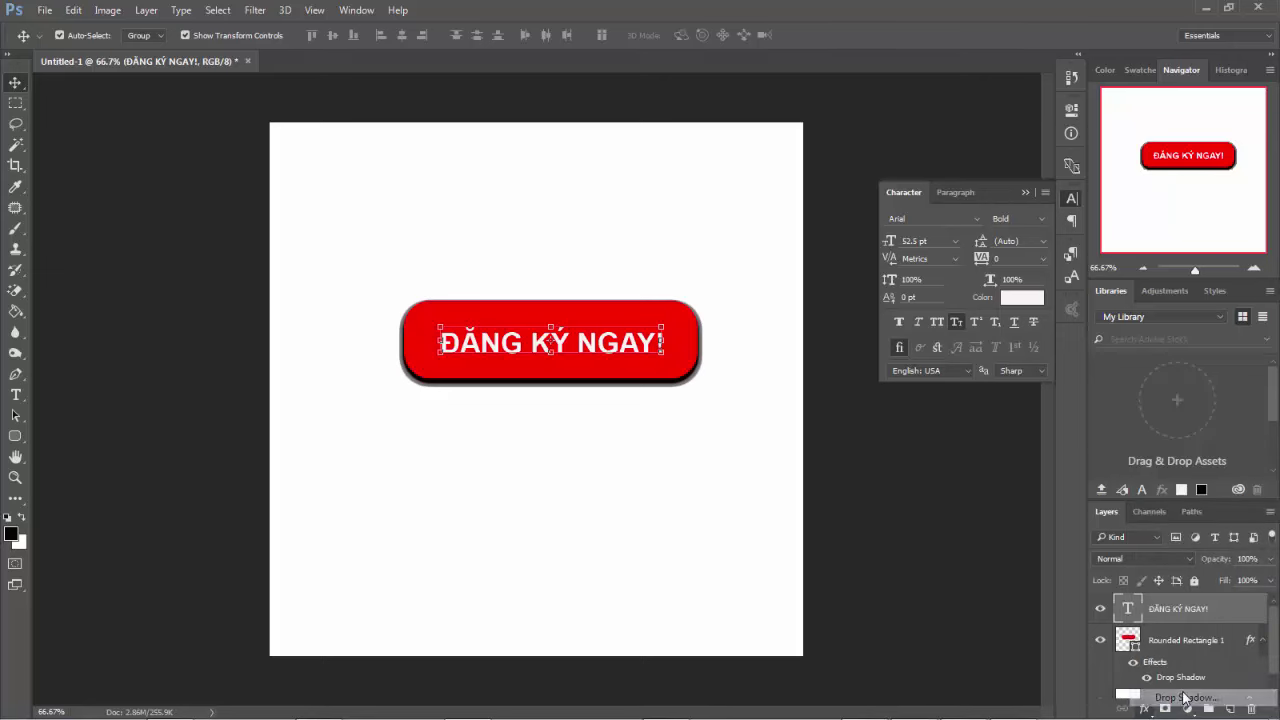
{"action": "left_click_drag", "start_coordinate": [790, 113], "coordinate": [766, 418]}
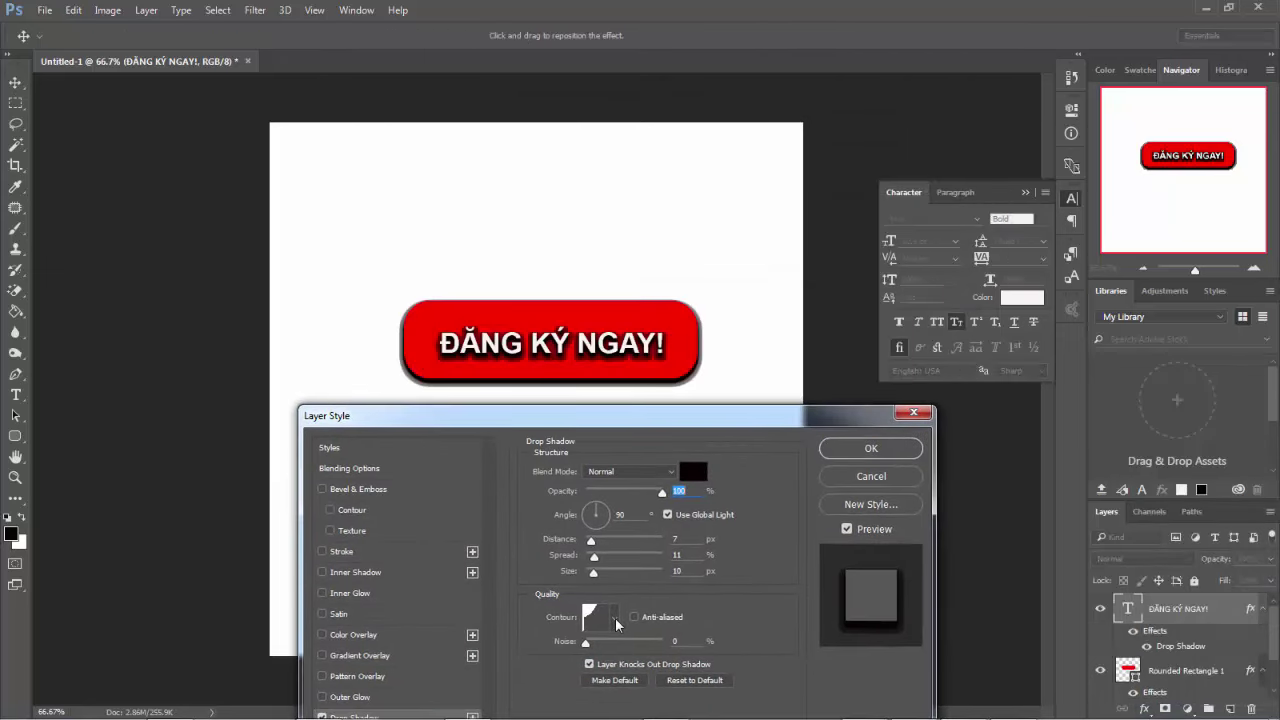
{"action": "left_click", "coordinate": [615, 622]}
{"action": "left_click", "coordinate": [519, 508]}
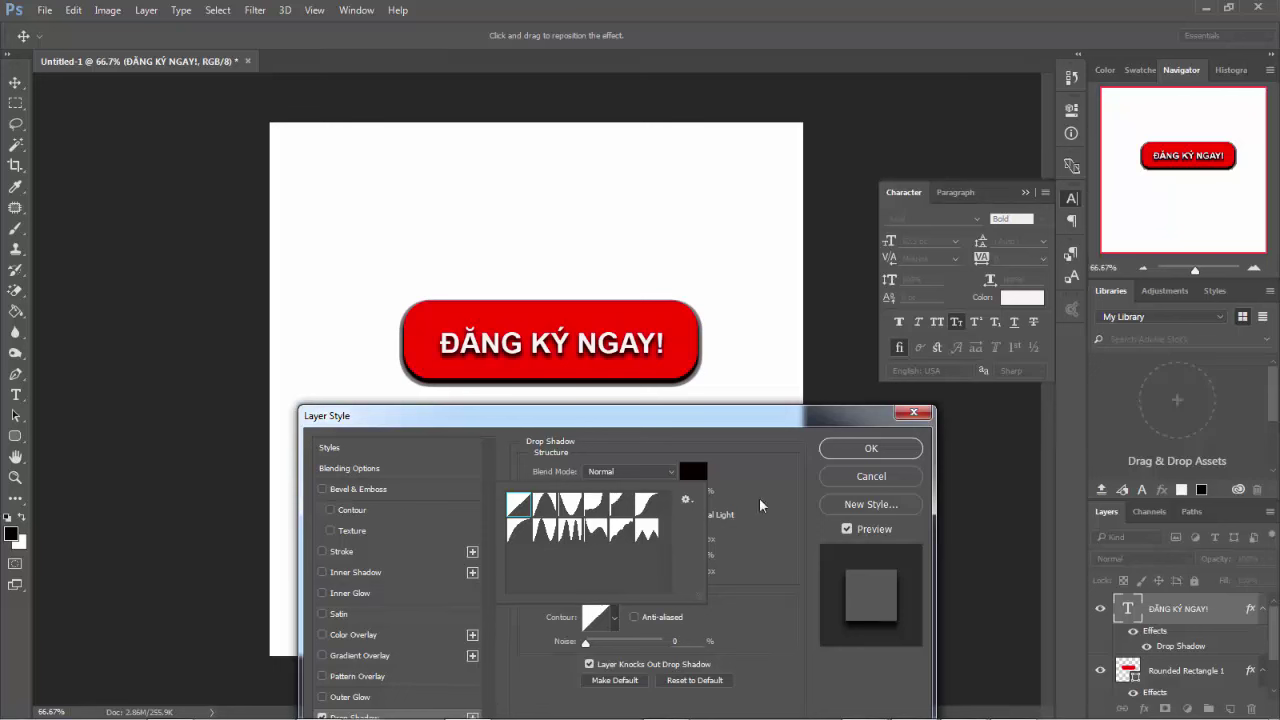
{"action": "left_click", "coordinate": [766, 466]}
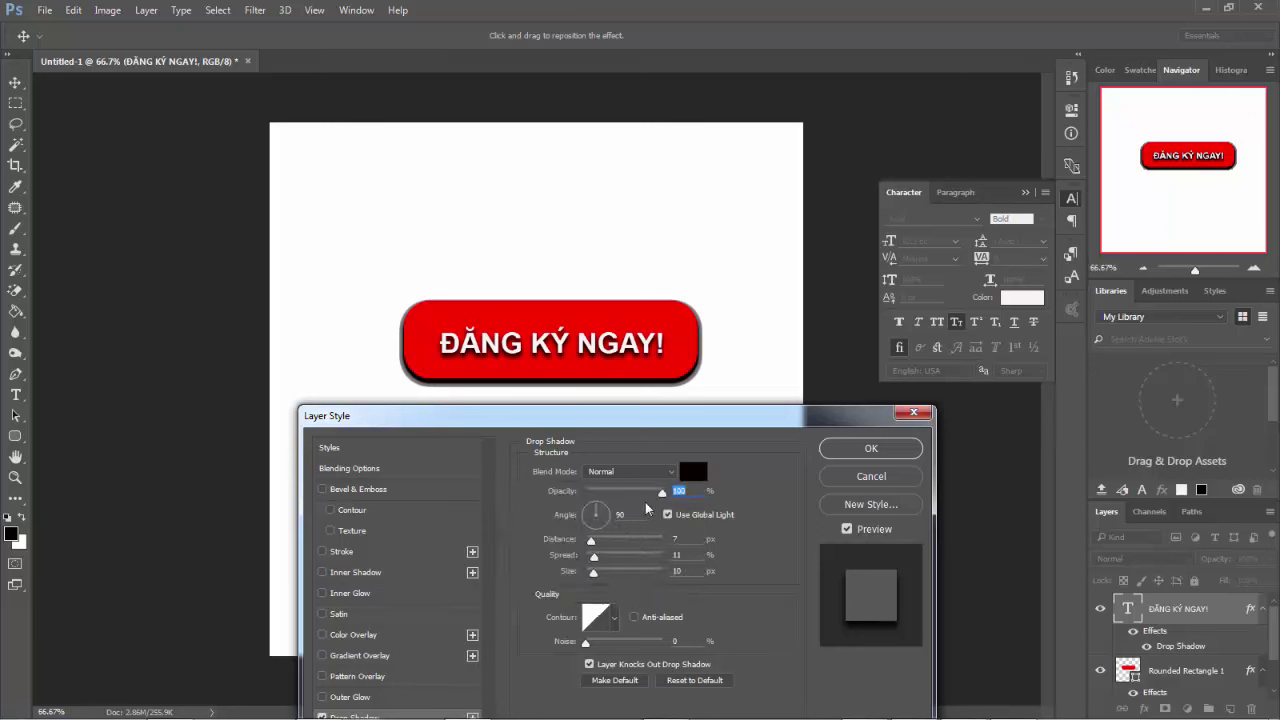
{"action": "left_click_drag", "start_coordinate": [661, 493], "coordinate": [645, 495]}
{"action": "mouse_move", "coordinate": [591, 541]}
{"action": "left_mouse_down"}
{"action": "mouse_move", "coordinate": [613, 542]}
{"action": "mouse_move", "coordinate": [590, 542]}
{"action": "left_mouse_up"}
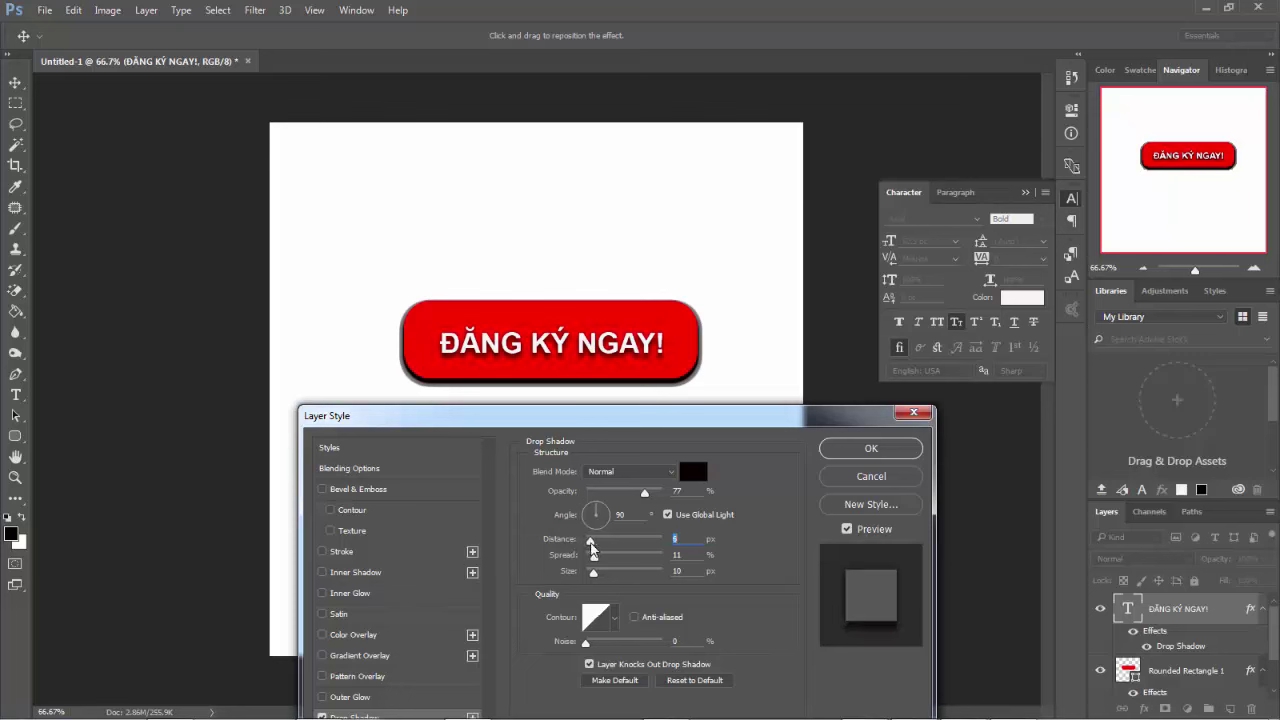
{"action": "left_click", "coordinate": [838, 452]}
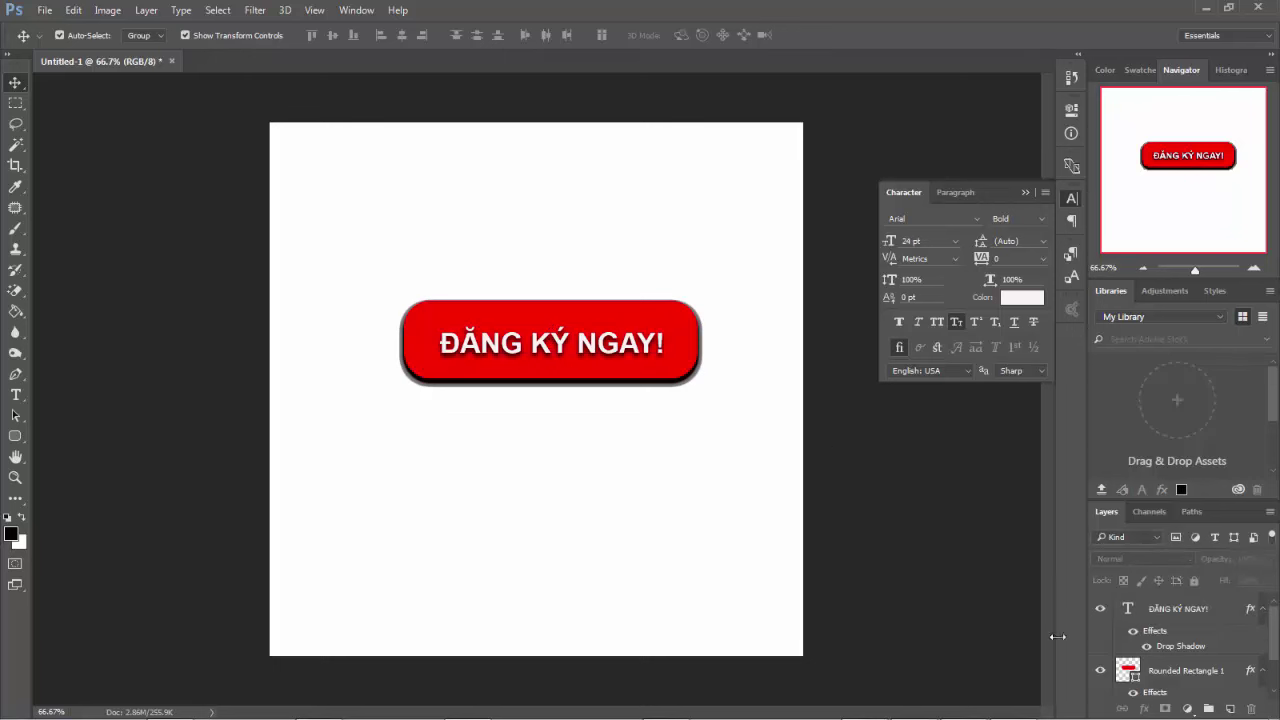
- Group the button and text layers as Group 1 and move the group up and left
{"action": "left_click", "coordinate": [1170, 671]}
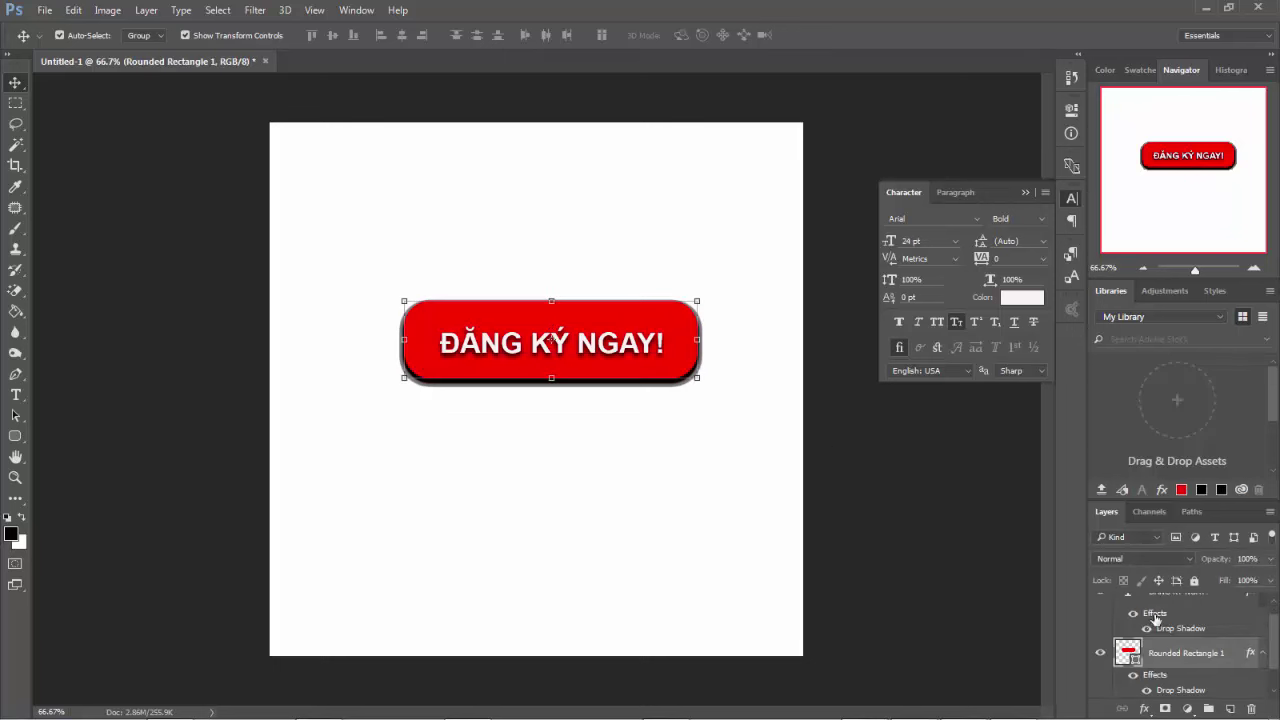
{"action": "key", "text": "ctrl"}
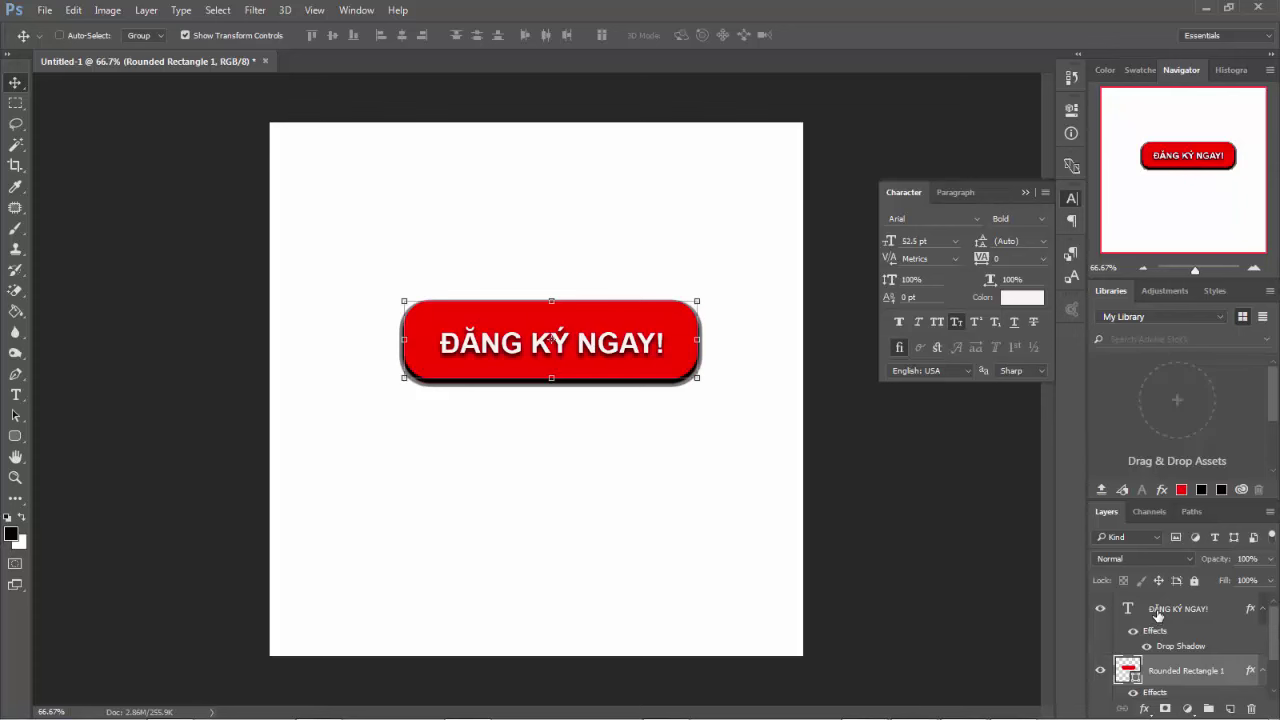
{"action": "left_click", "coordinate": [1158, 612], "text": "ctrl"}
{"action": "key", "text": "ctrl+g"}
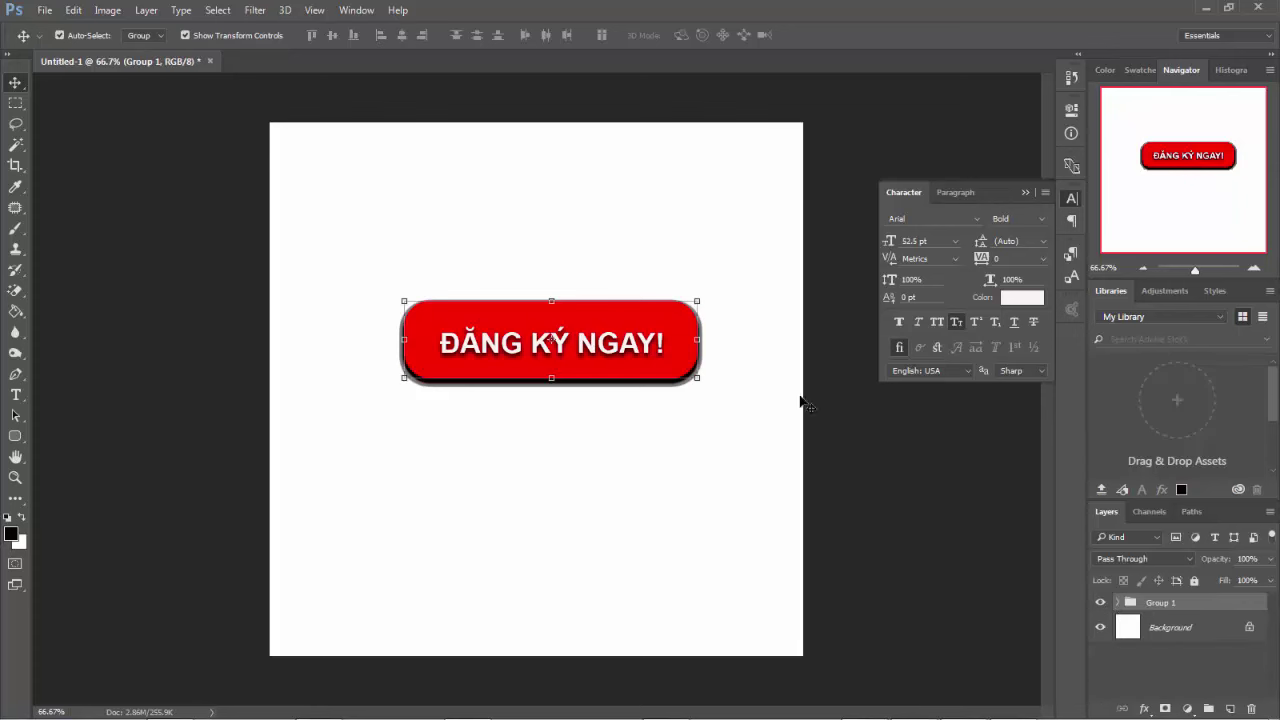
{"action": "left_click_drag", "start_coordinate": [678, 345], "coordinate": [610, 322]}
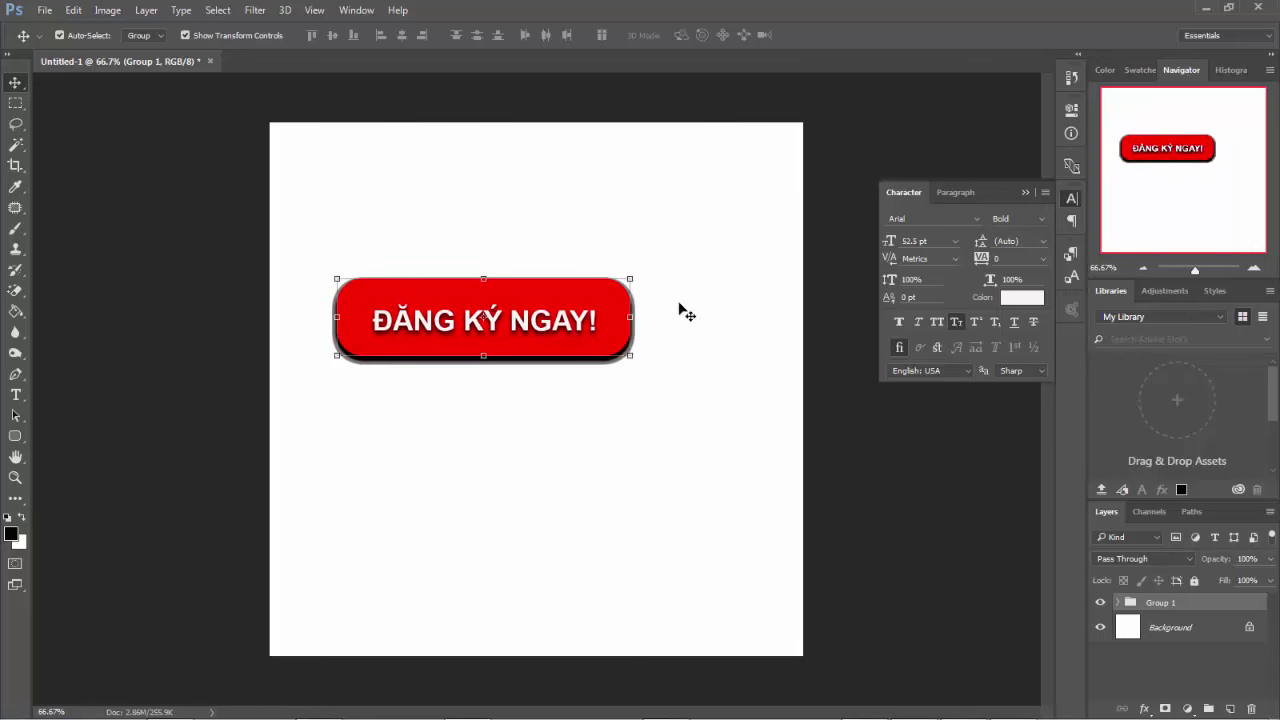
- Scale Group 1 to about 70% and place it near the canvas bottom centre, nudged slightly left
{"action": "mouse_move", "coordinate": [631, 356]}
{"action": "left_mouse_down"}
{"action": "mouse_move", "coordinate": [702, 375]}
{"action": "mouse_move", "coordinate": [546, 334]}
{"action": "left_mouse_up"}
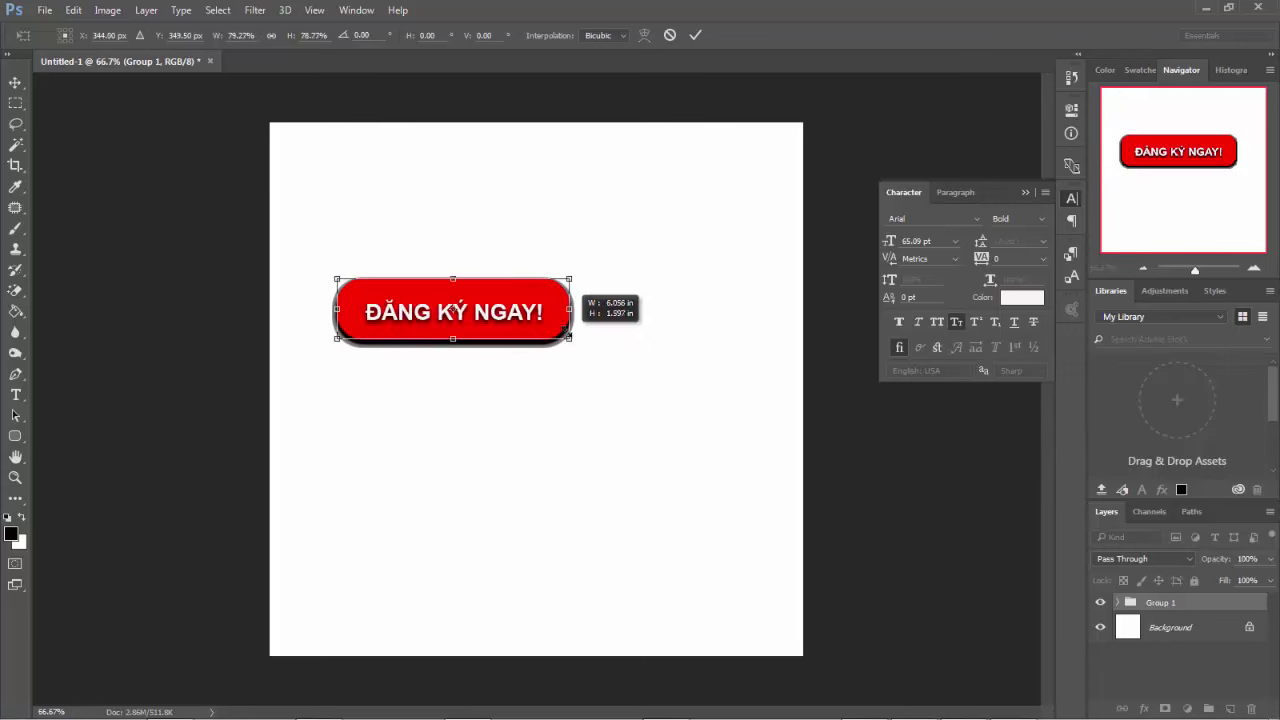
{"action": "left_click_drag", "start_coordinate": [464, 312], "coordinate": [568, 180]}
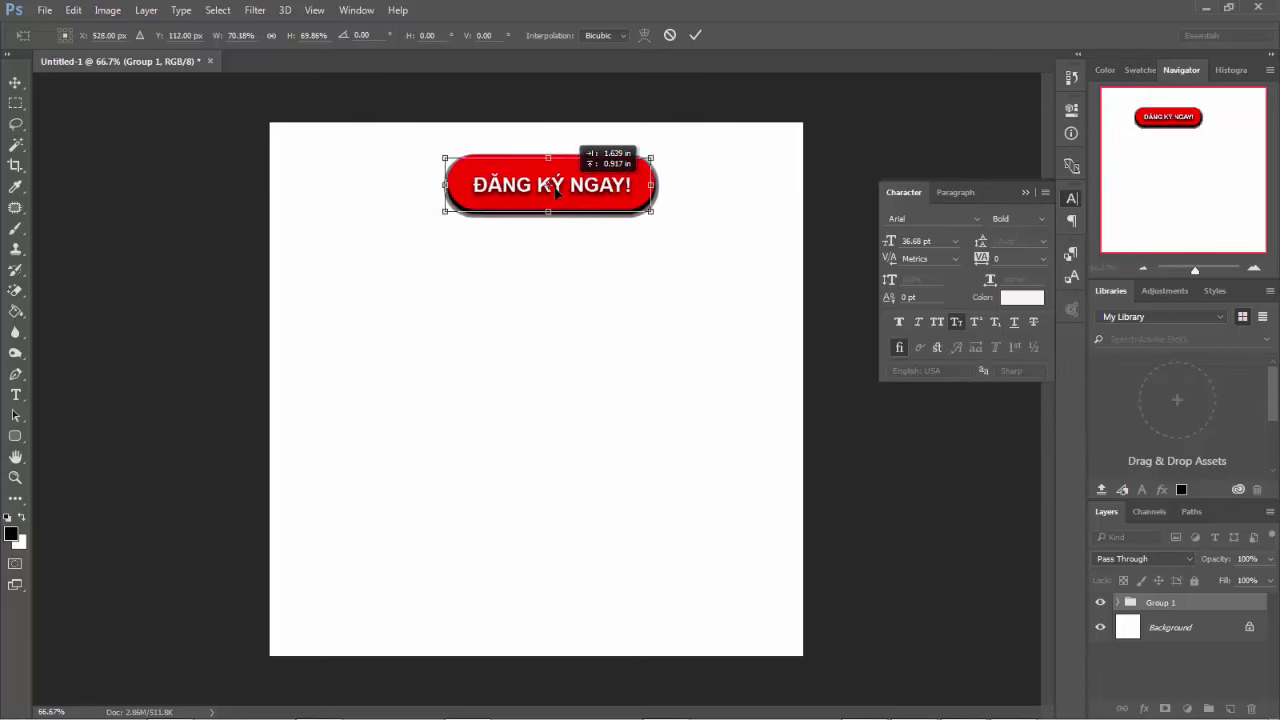
{"action": "mouse_move", "coordinate": [568, 180]}
{"action": "left_mouse_down"}
{"action": "mouse_move", "coordinate": [430, 148]}
{"action": "mouse_move", "coordinate": [571, 583]}
{"action": "left_mouse_up"}
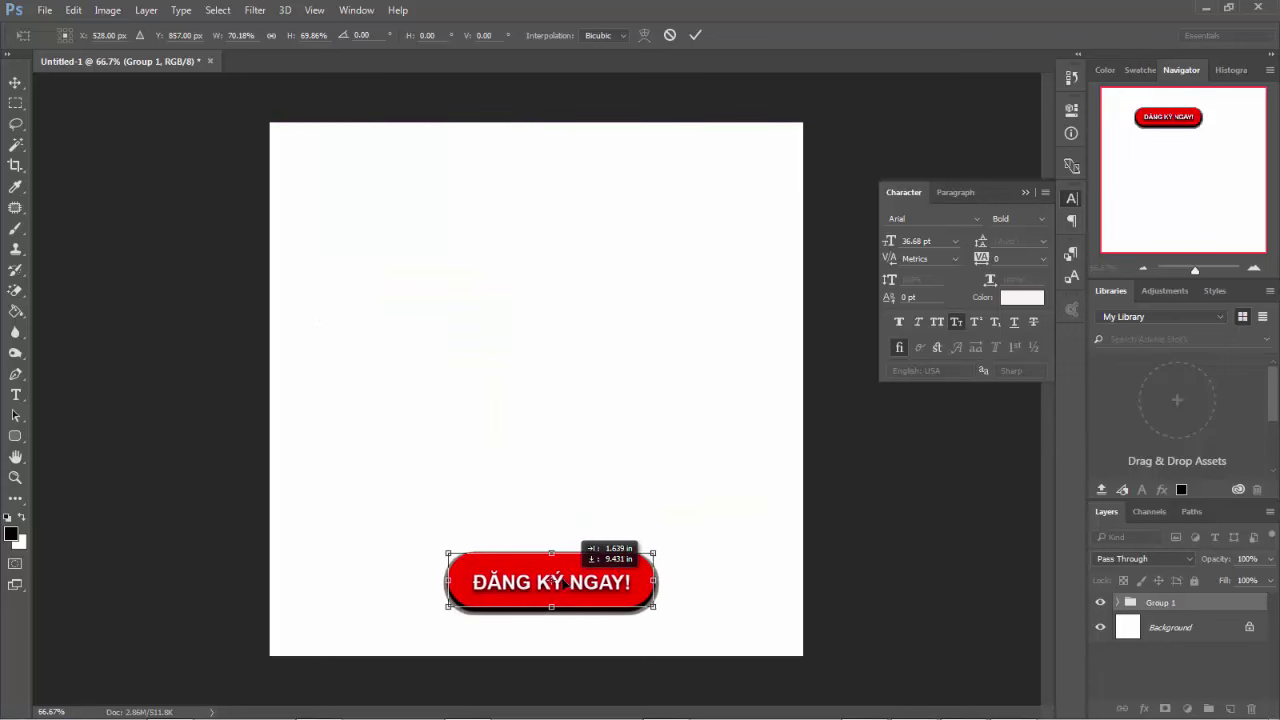
{"action": "left_click_drag", "start_coordinate": [571, 583], "coordinate": [575, 582]}
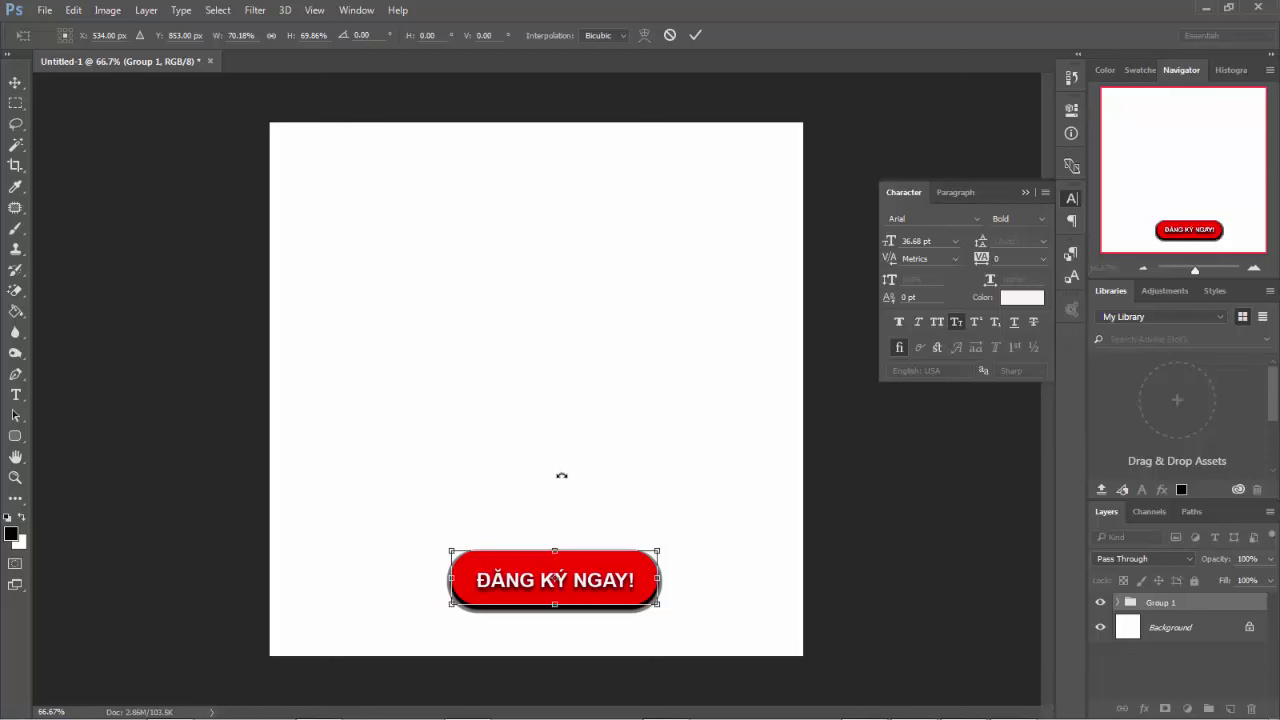
{"action": "key", "text": "Return"}
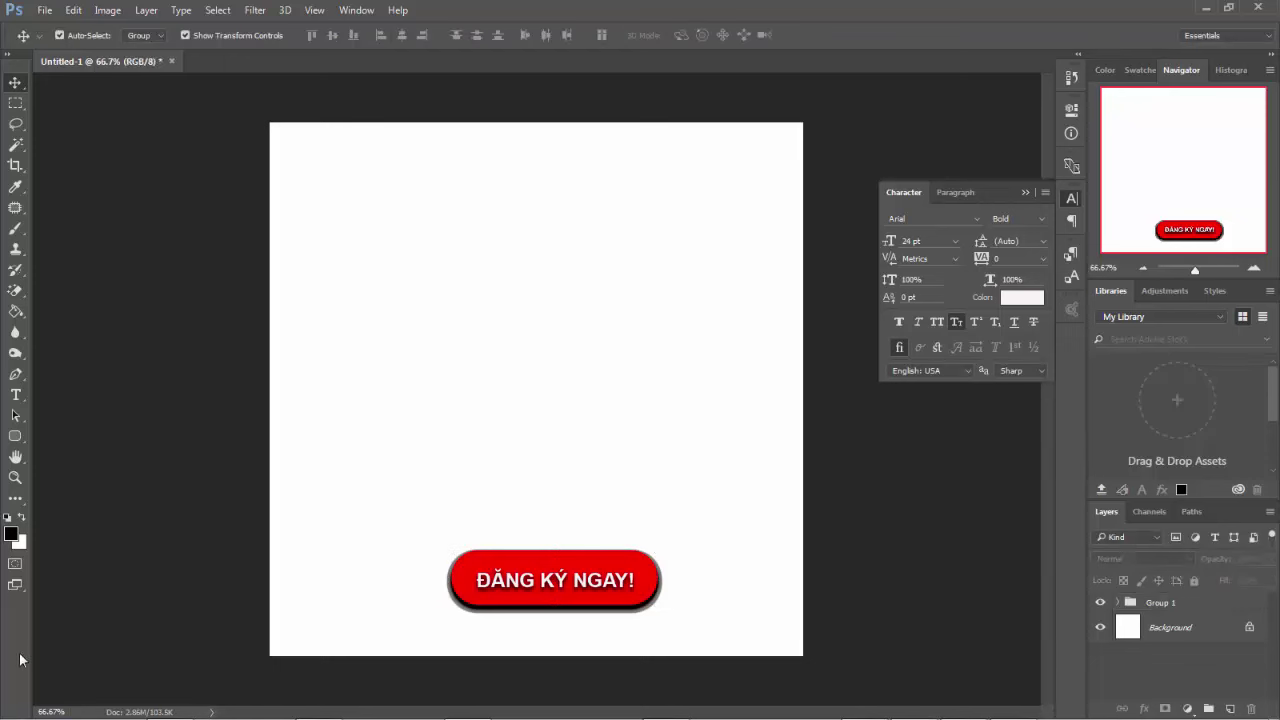
{"action": "left_click", "coordinate": [500, 600]}
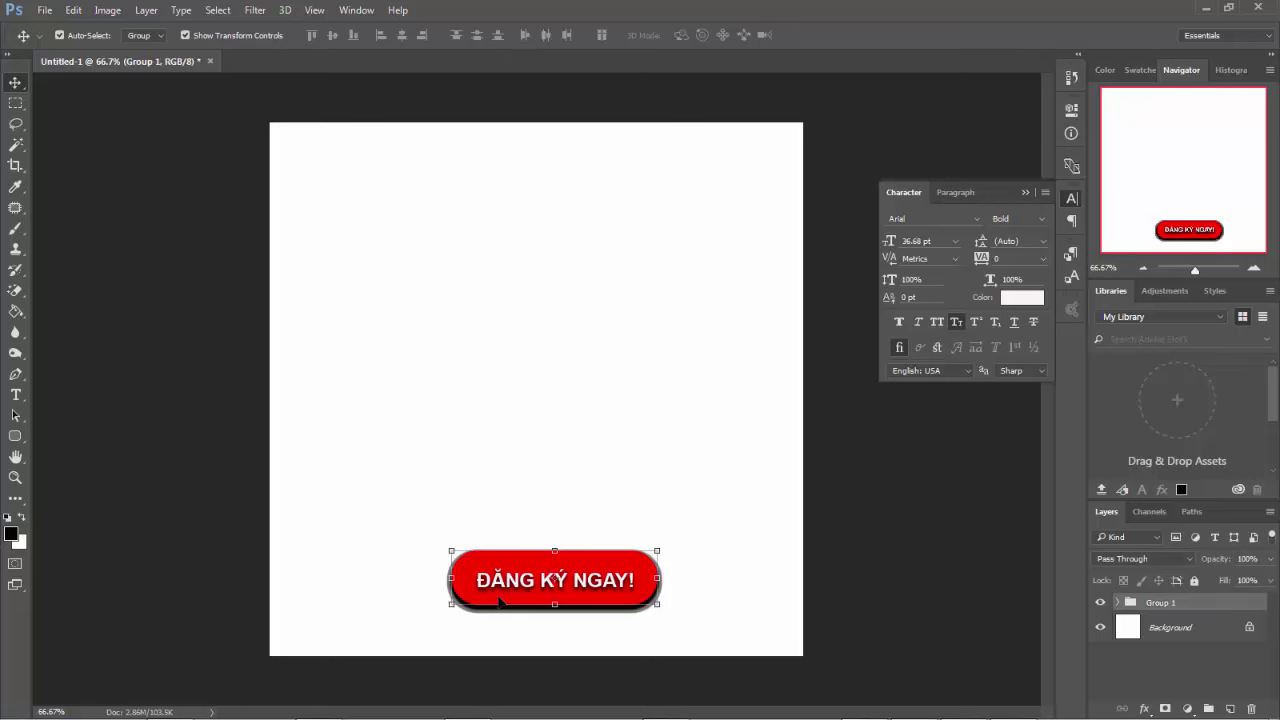
{"action": "key", "text": "Left"}
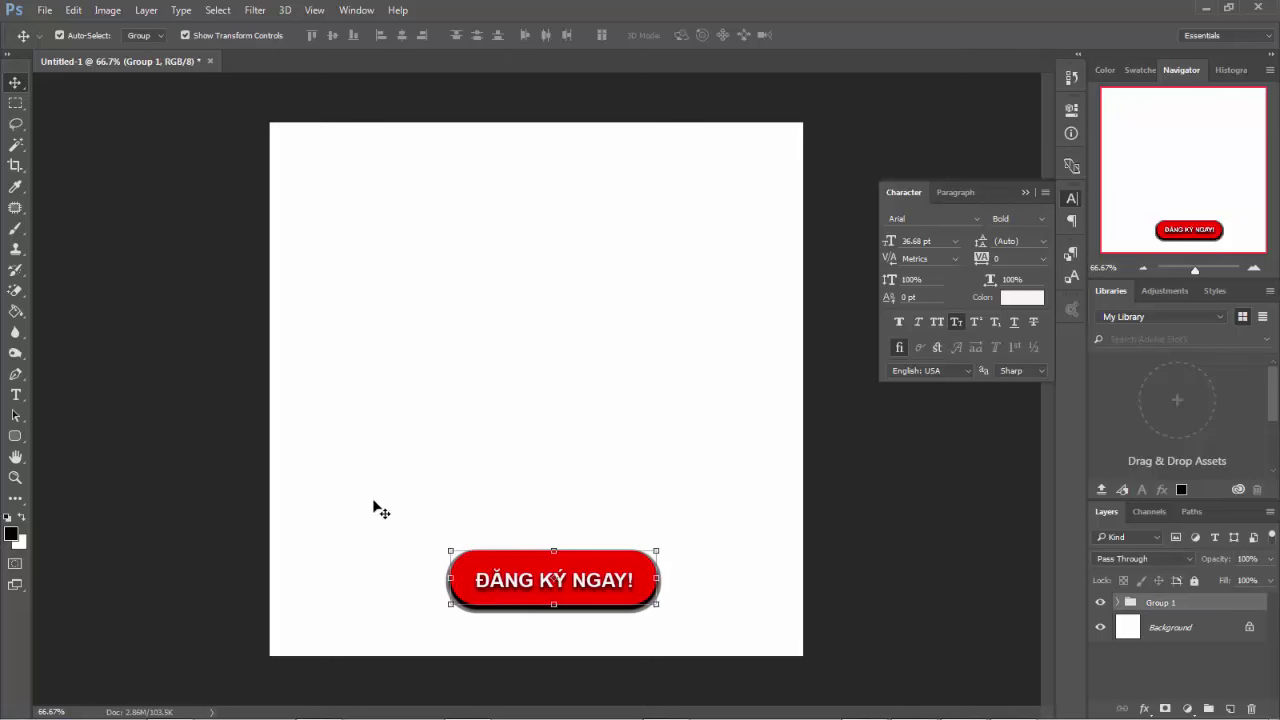
{"action": "left_click", "coordinate": [371, 508]}
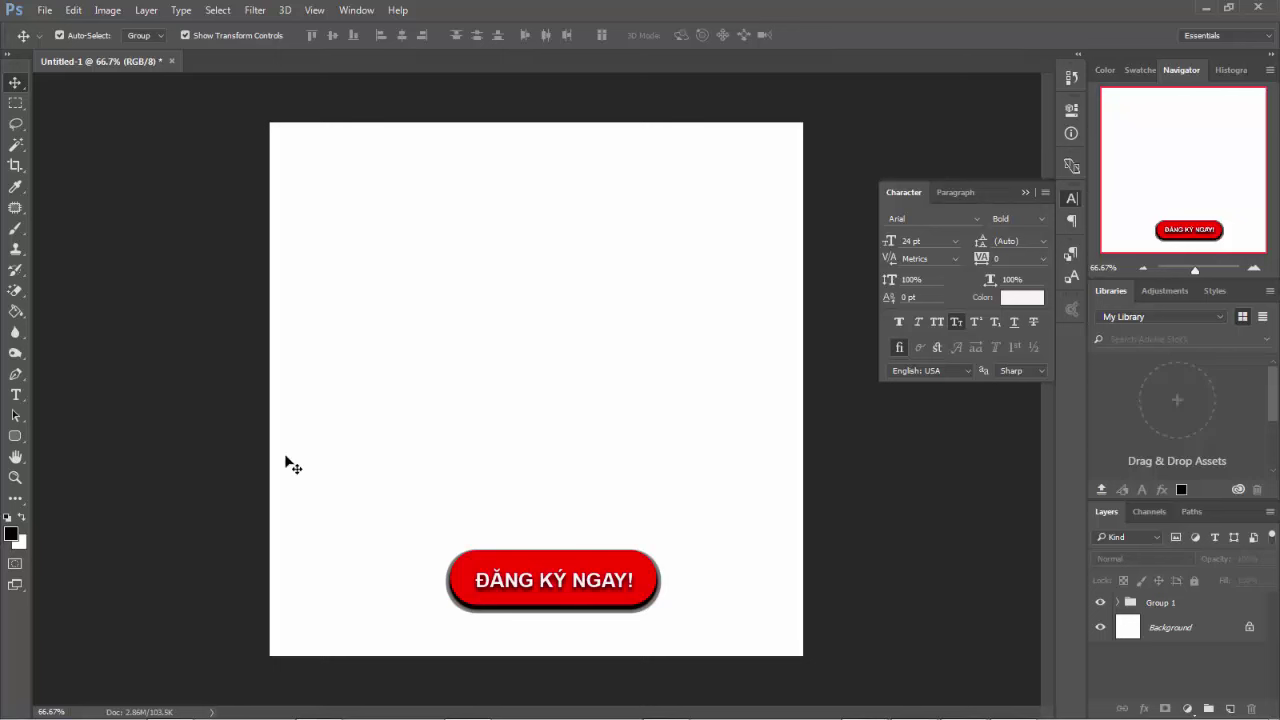
{"action": "left_click", "coordinate": [14, 442]}
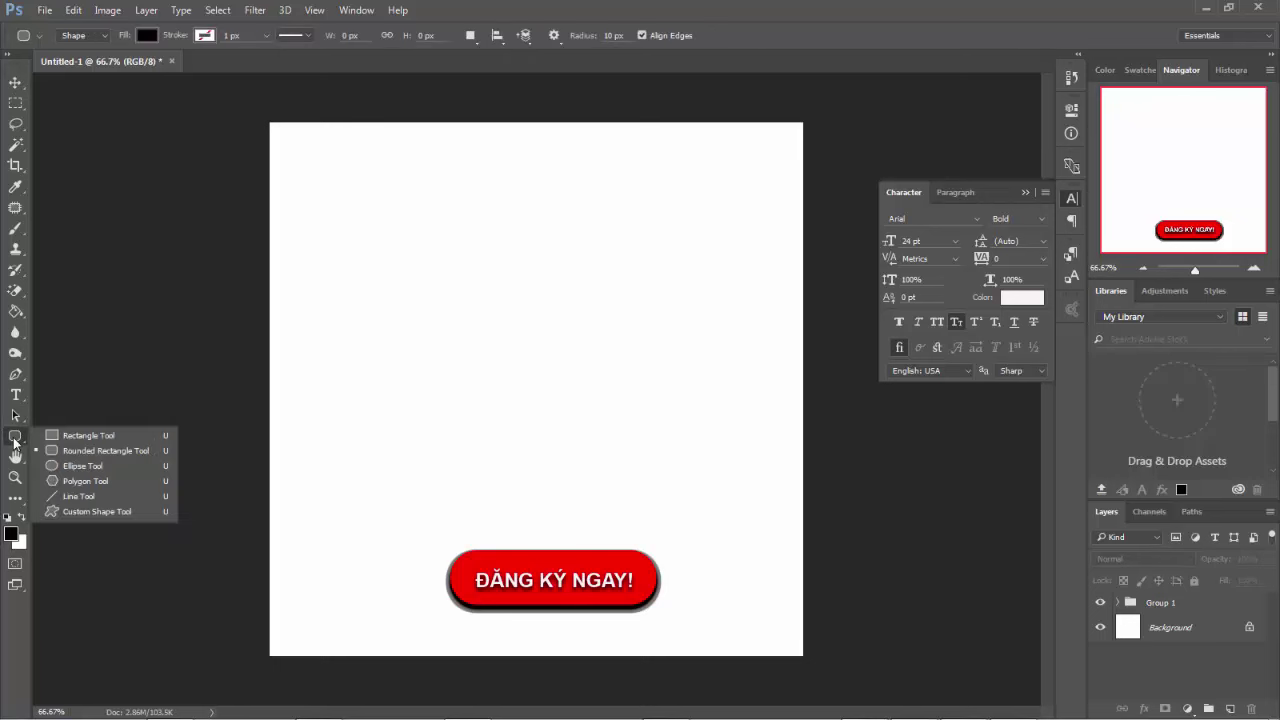
{"action": "left_click", "coordinate": [83, 466]}
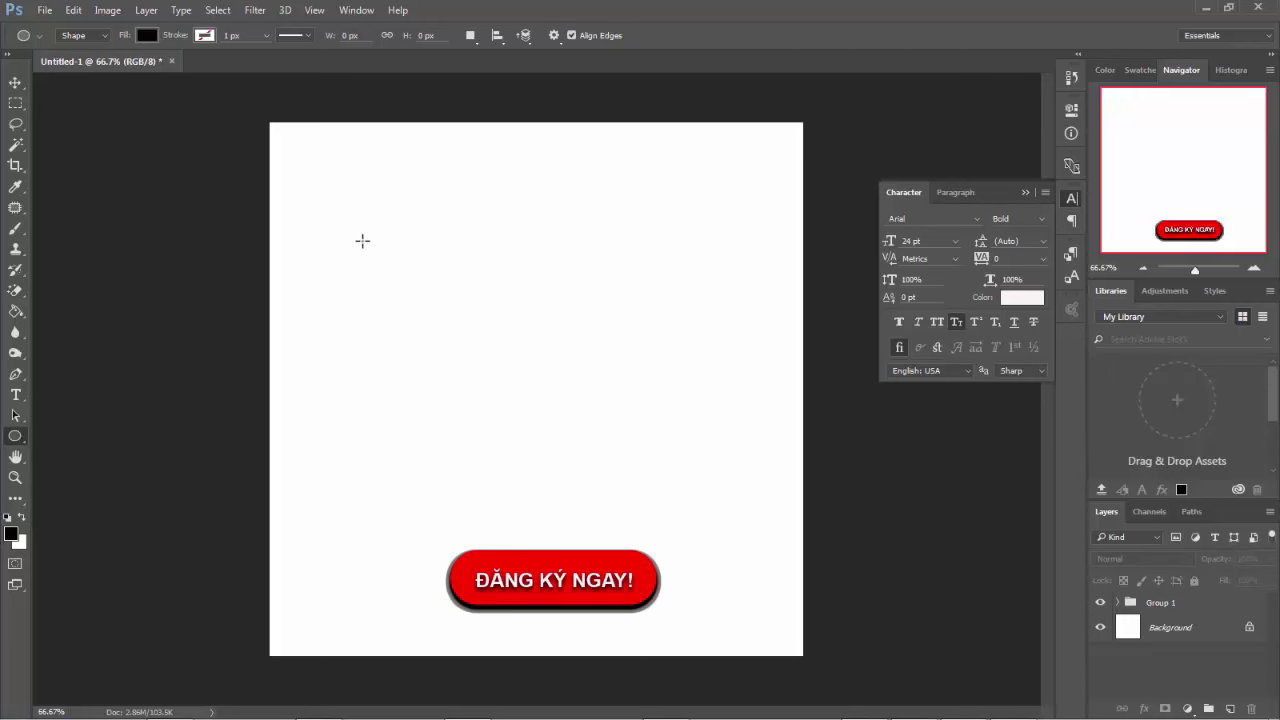
{"action": "mouse_move", "coordinate": [352, 207]}
{"action": "left_mouse_down"}
{"action": "mouse_move", "coordinate": [537, 506]}
{"action": "mouse_move", "coordinate": [563, 260]}
{"action": "mouse_move", "coordinate": [440, 286]}
{"action": "mouse_move", "coordinate": [466, 360]}
{"action": "mouse_move", "coordinate": [658, 512]}
{"action": "mouse_move", "coordinate": [526, 320]}
{"action": "mouse_move", "coordinate": [591, 340]}
{"action": "mouse_move", "coordinate": [554, 177]}
{"action": "mouse_move", "coordinate": [568, 329]}
{"action": "mouse_move", "coordinate": [651, 389]}
{"action": "mouse_move", "coordinate": [660, 323]}
{"action": "mouse_move", "coordinate": [677, 380]}
{"action": "mouse_move", "coordinate": [746, 314]}
{"action": "mouse_move", "coordinate": [700, 300]}
{"action": "mouse_move", "coordinate": [706, 414]}
{"action": "left_mouse_up"}
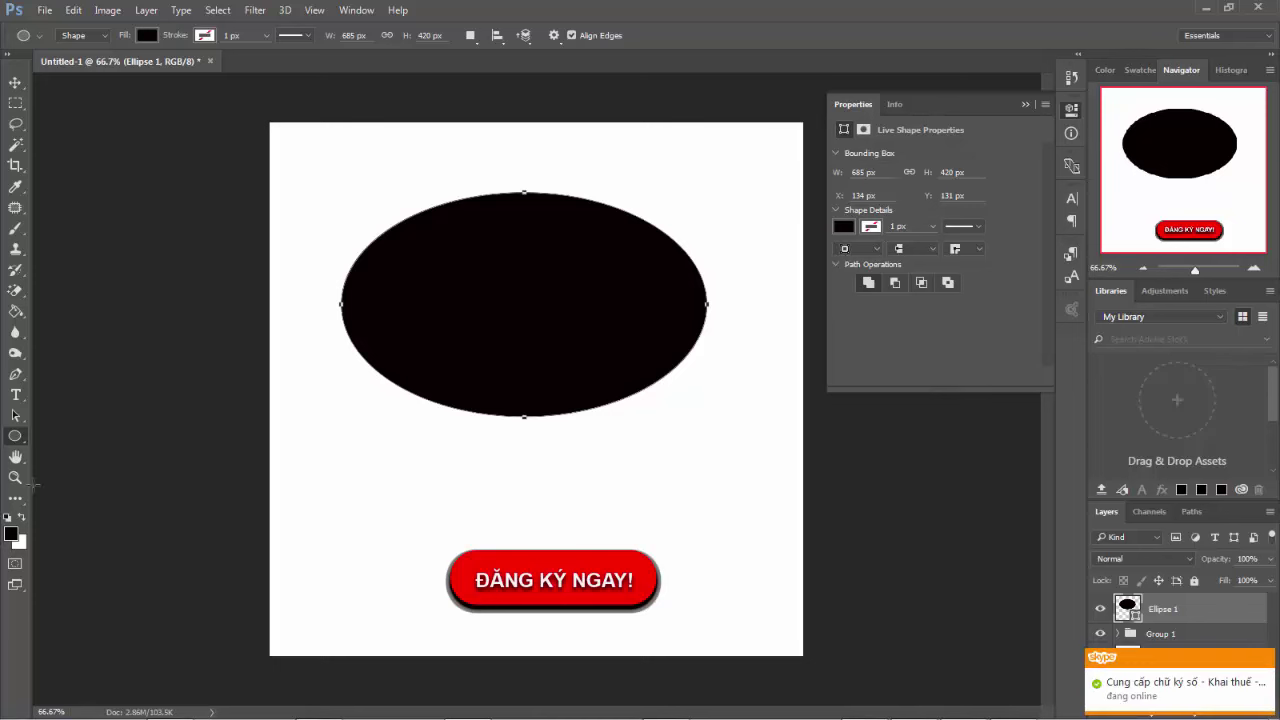
{"action": "right_click", "coordinate": [14, 437]}
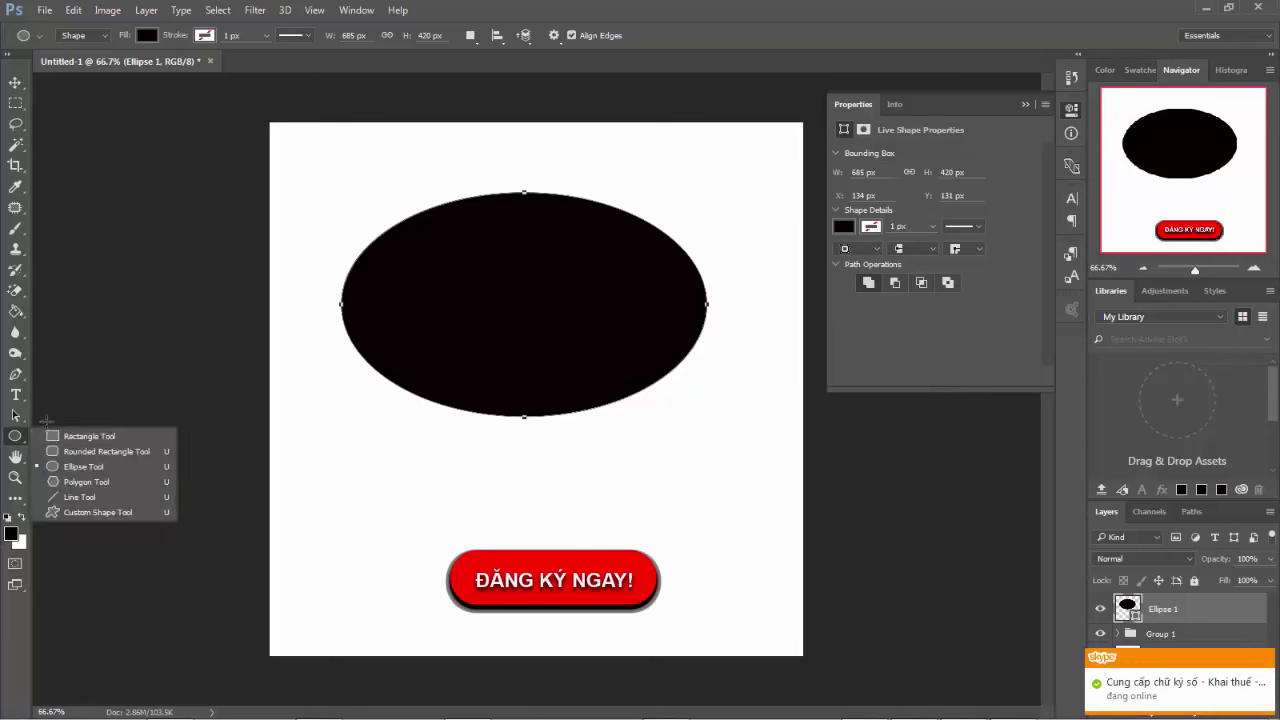
{"action": "left_click", "coordinate": [868, 228]}
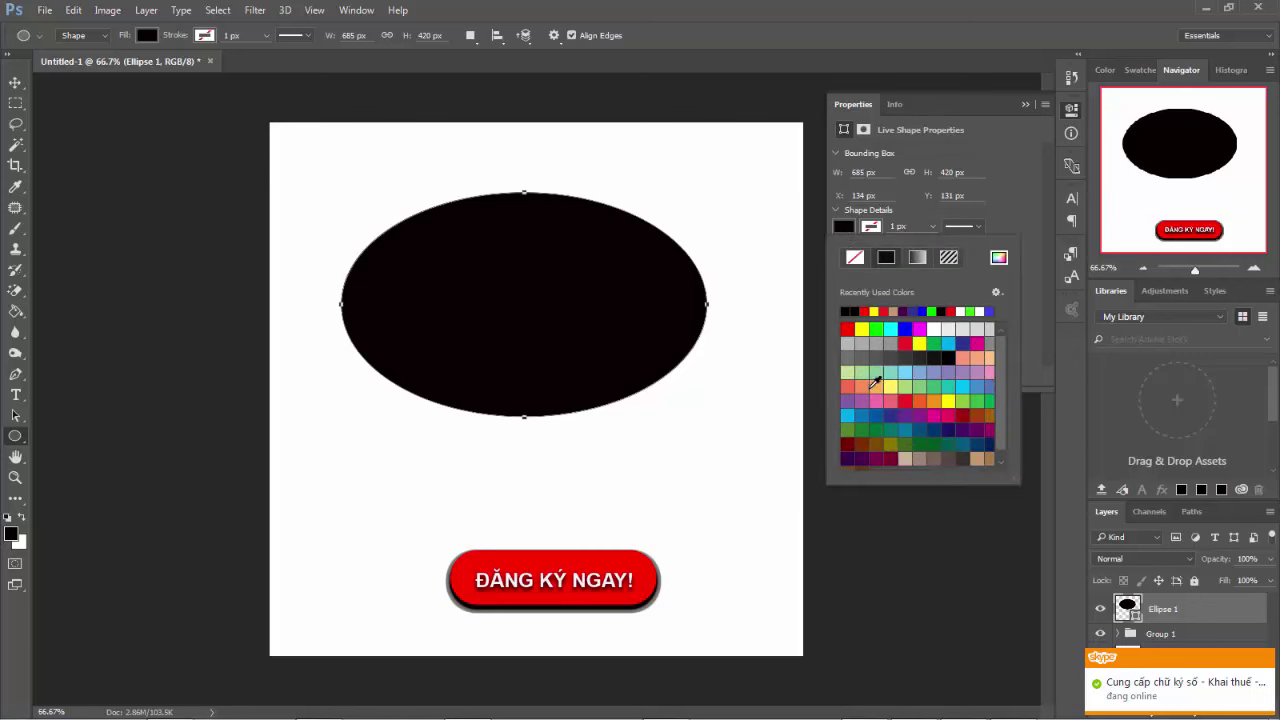
{"action": "left_click", "coordinate": [874, 381]}
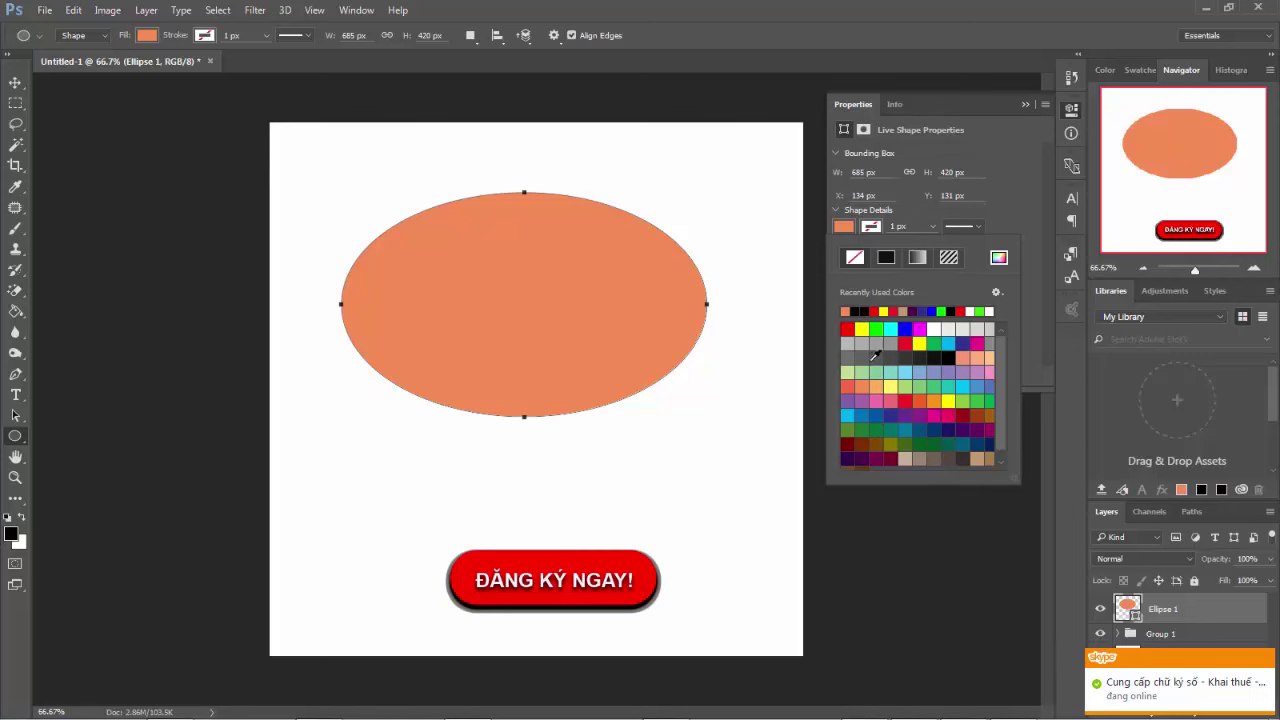
{"action": "left_click", "coordinate": [869, 311]}
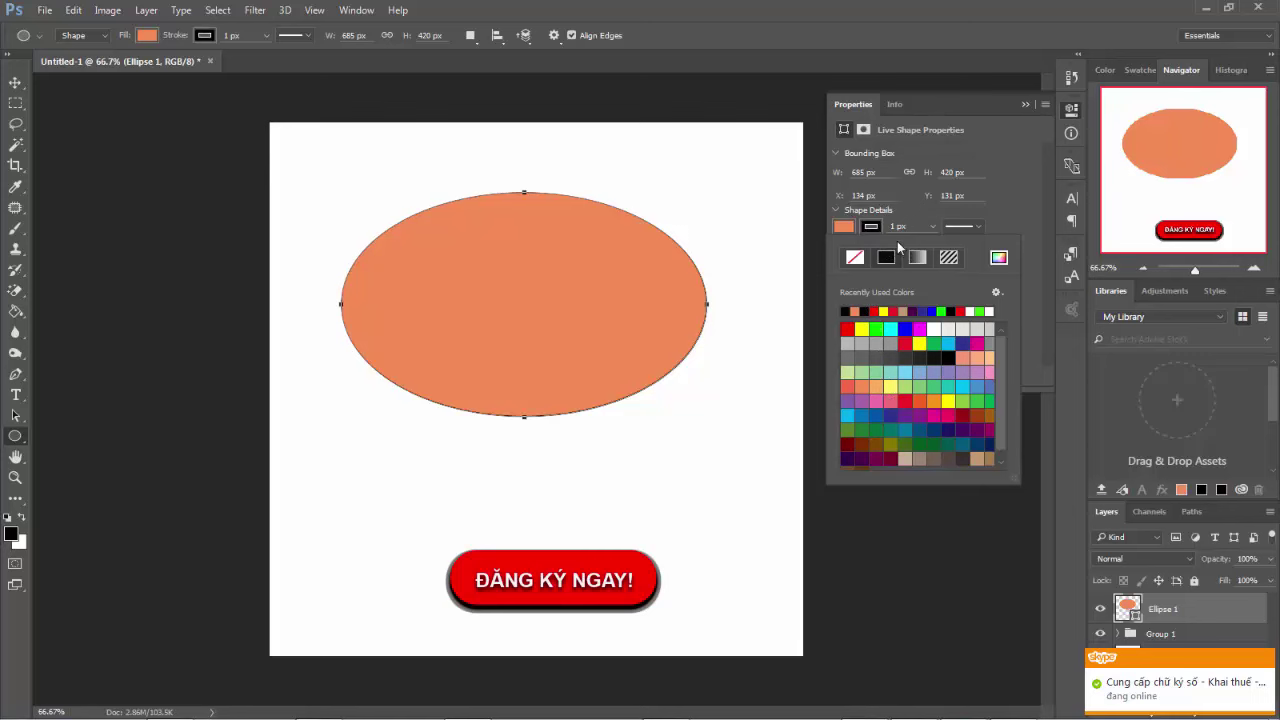
{"action": "left_click", "coordinate": [876, 232]}
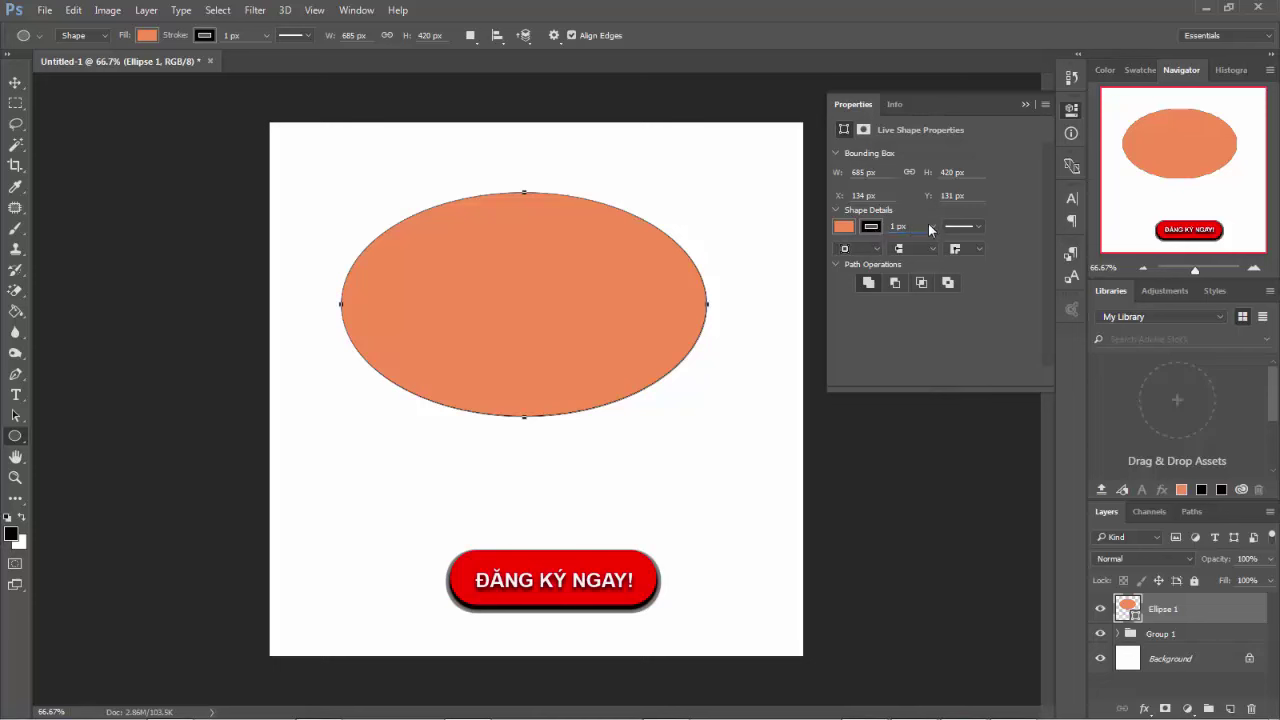
{"action": "left_click_drag", "start_coordinate": [928, 223], "coordinate": [949, 243]}
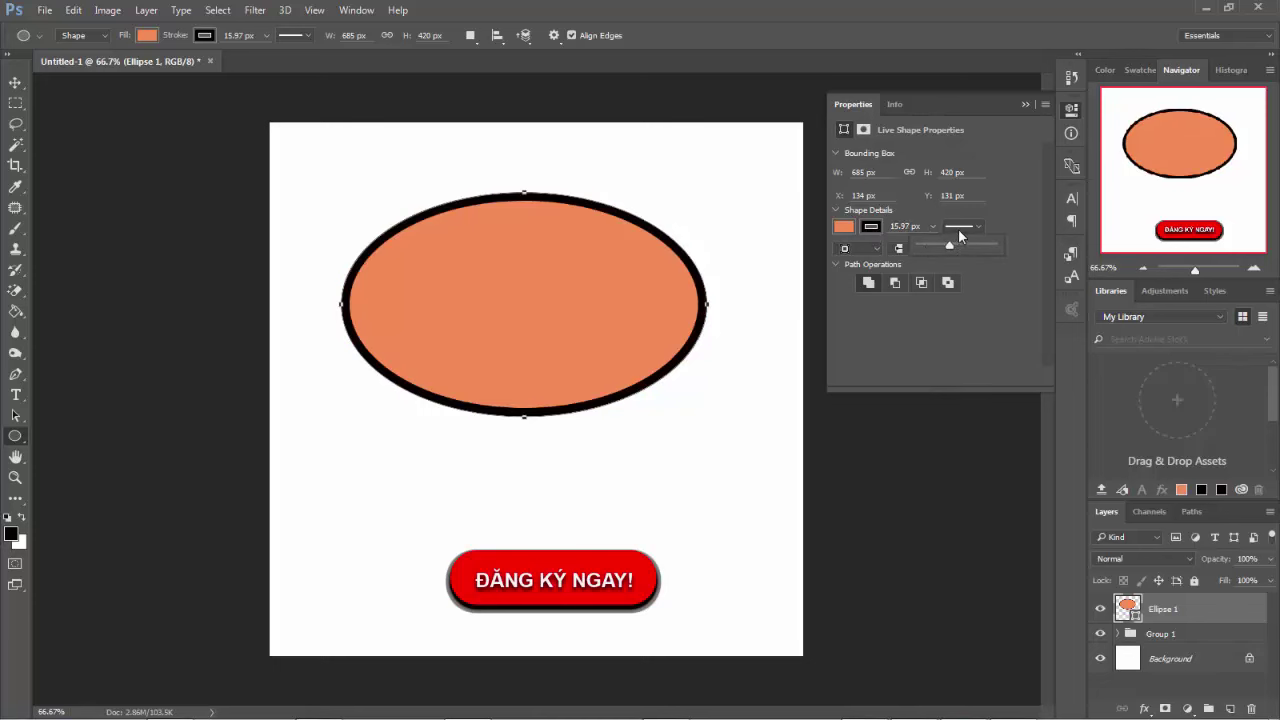
{"action": "left_click", "coordinate": [958, 228]}
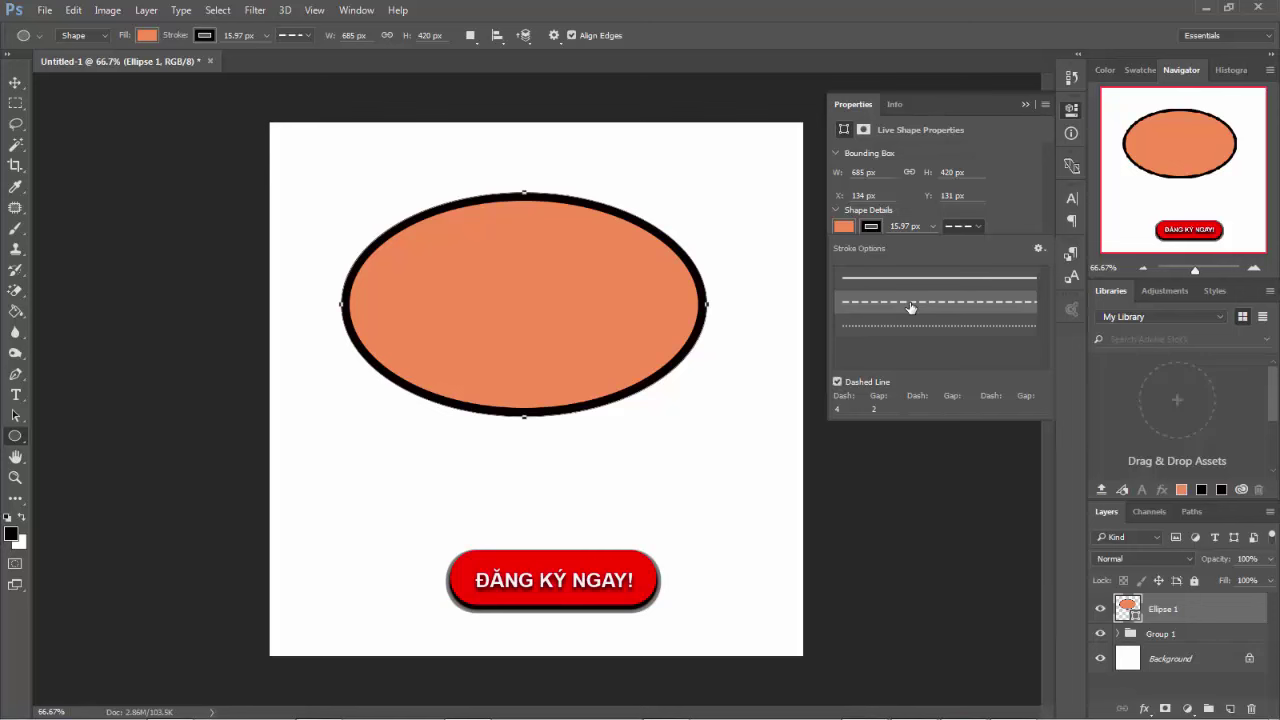
{"action": "left_click", "coordinate": [874, 328]}
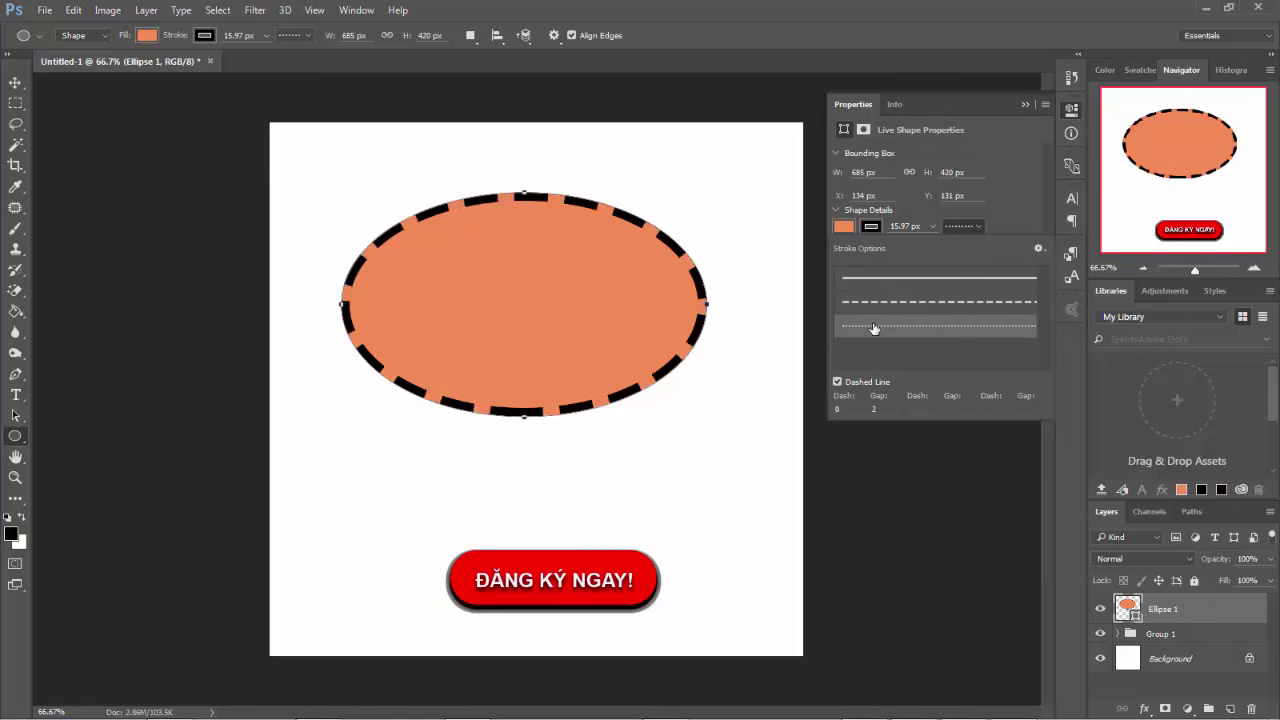
{"action": "left_click", "coordinate": [18, 84]}
{"action": "left_click_drag", "start_coordinate": [448, 281], "coordinate": [494, 299]}
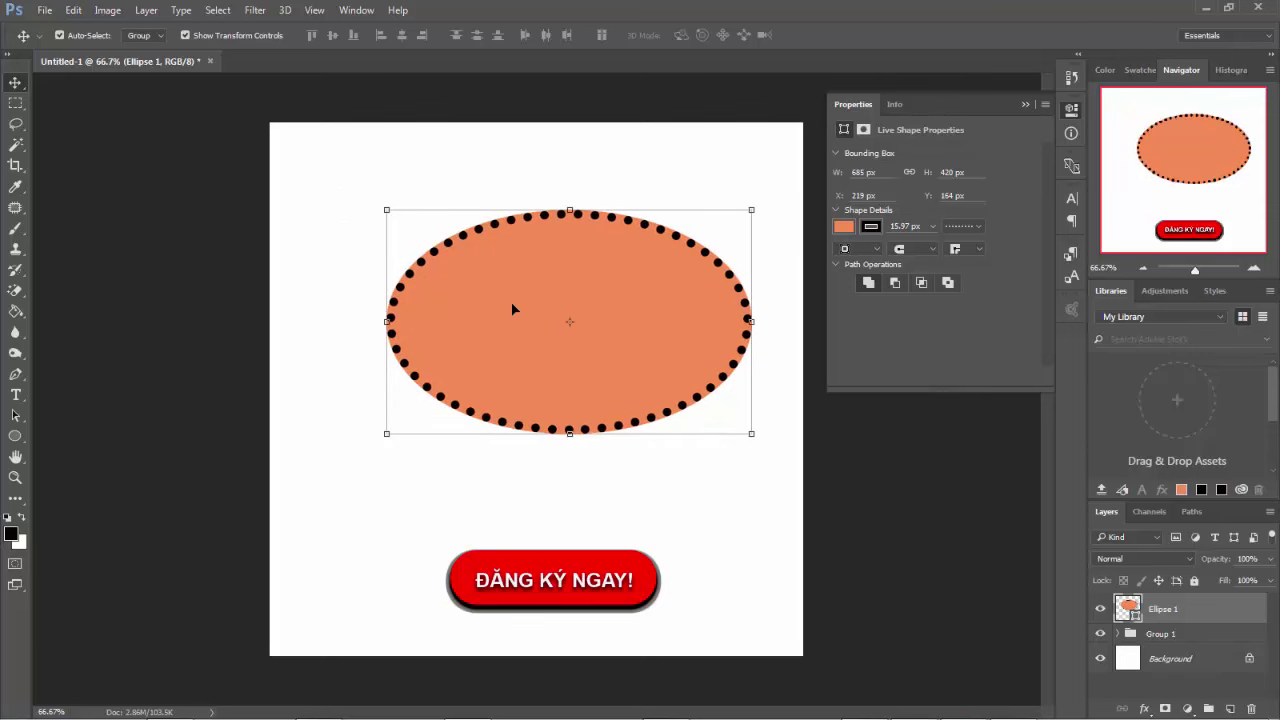
{"action": "key", "text": "Delete"}
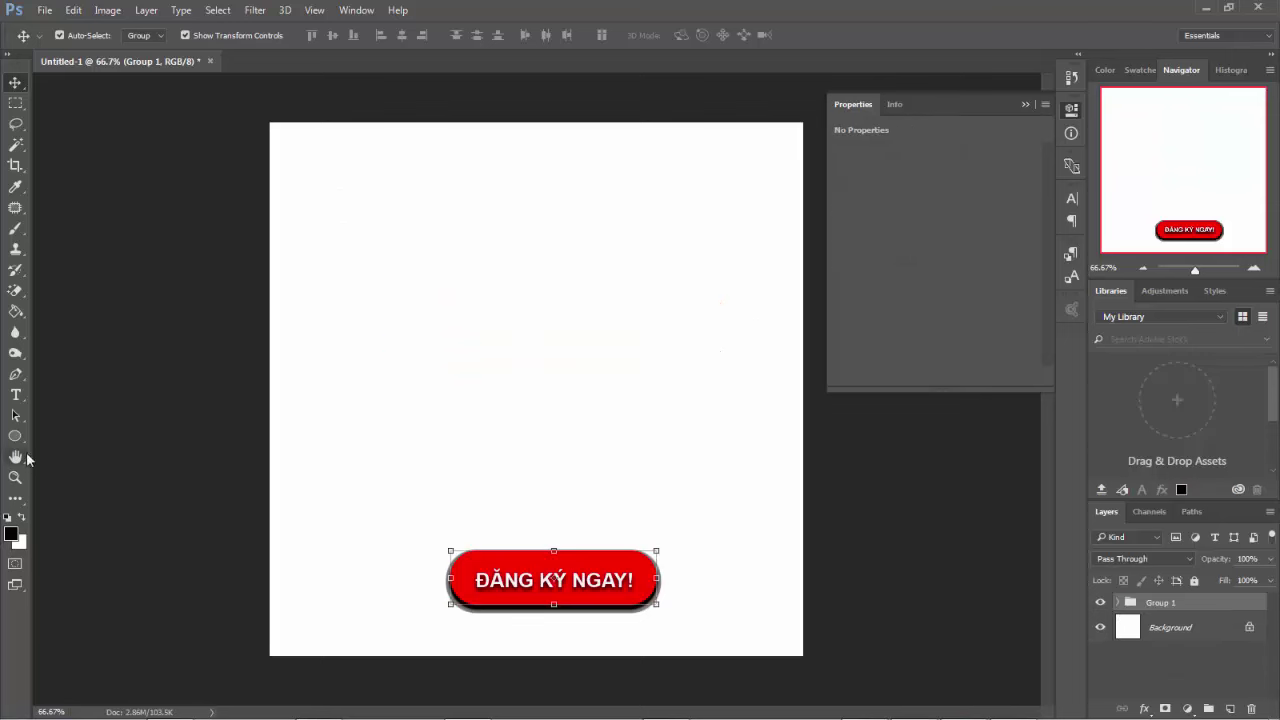
- Draw a circle, shrink it to about 306 px, and move it toward the canvas centre
{"action": "left_click", "coordinate": [15, 436]}
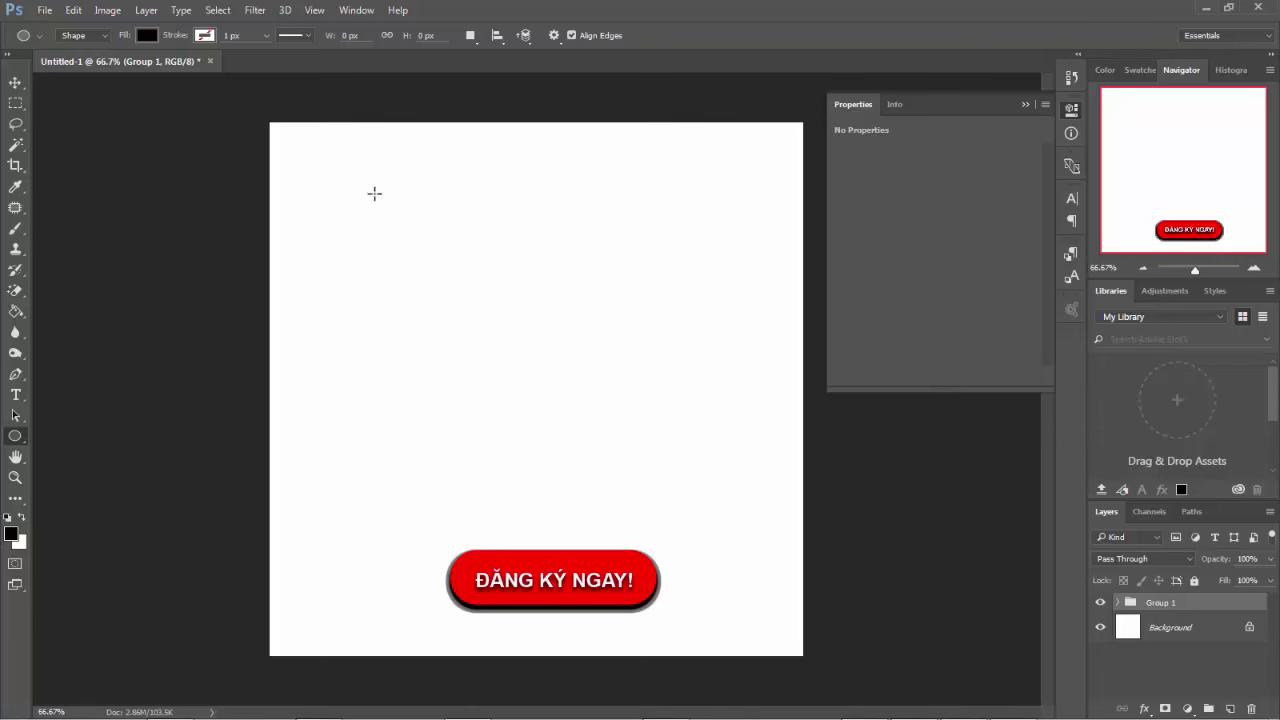
{"action": "left_click_drag", "start_coordinate": [374, 193], "coordinate": [669, 450]}
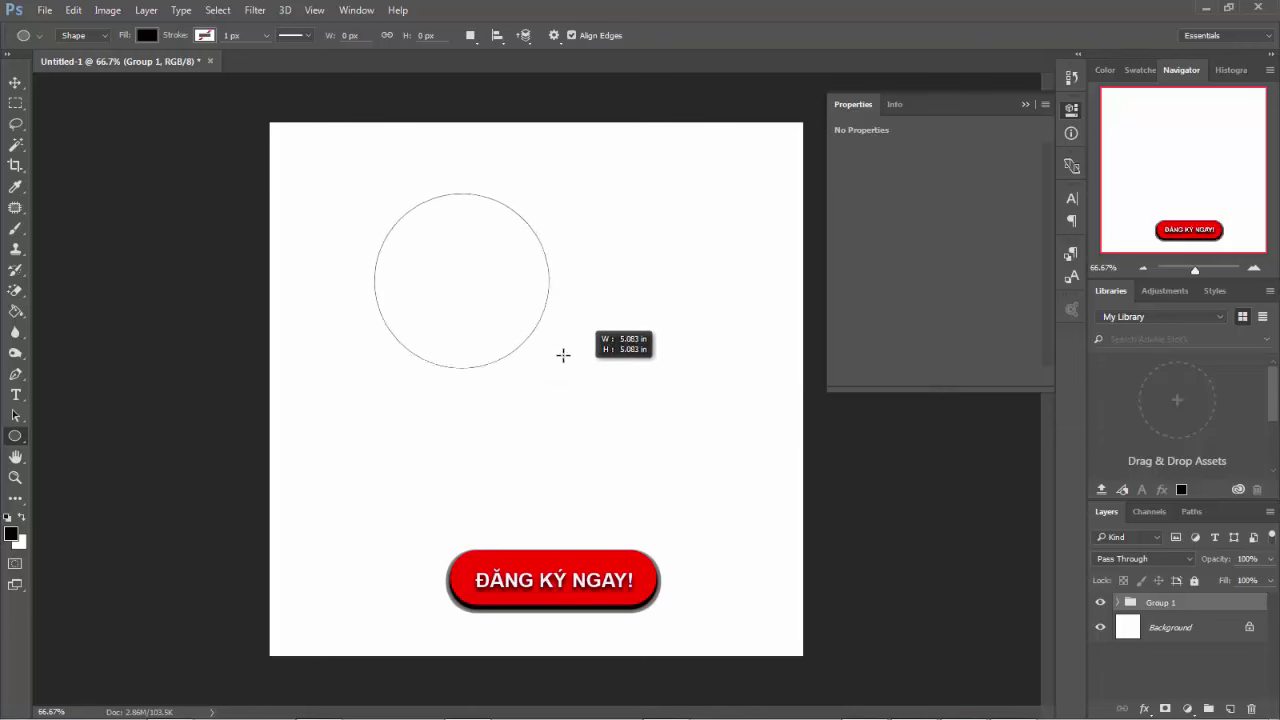
{"action": "mouse_move", "coordinate": [669, 450]}
{"action": "left_mouse_down"}
{"action": "mouse_move", "coordinate": [603, 429]}
{"action": "mouse_move", "coordinate": [657, 494]}
{"action": "mouse_move", "coordinate": [586, 443]}
{"action": "mouse_move", "coordinate": [646, 510]}
{"action": "left_mouse_up"}
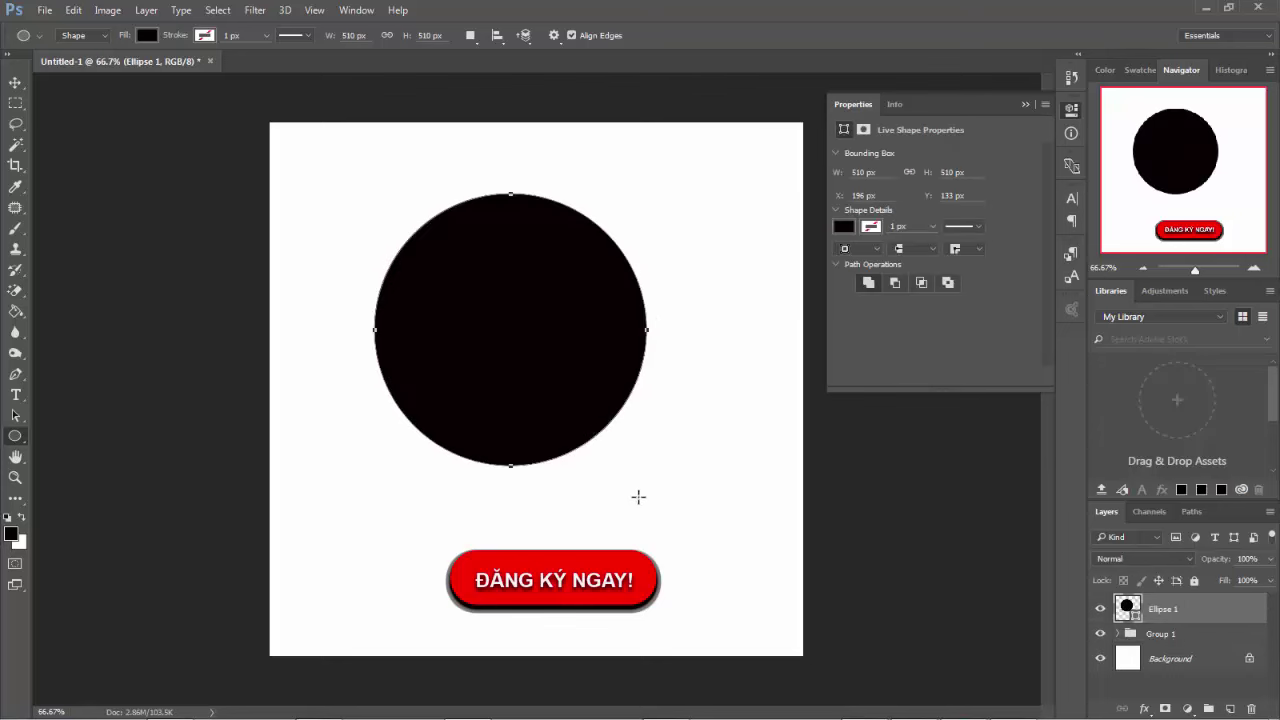
{"action": "key", "text": "v"}
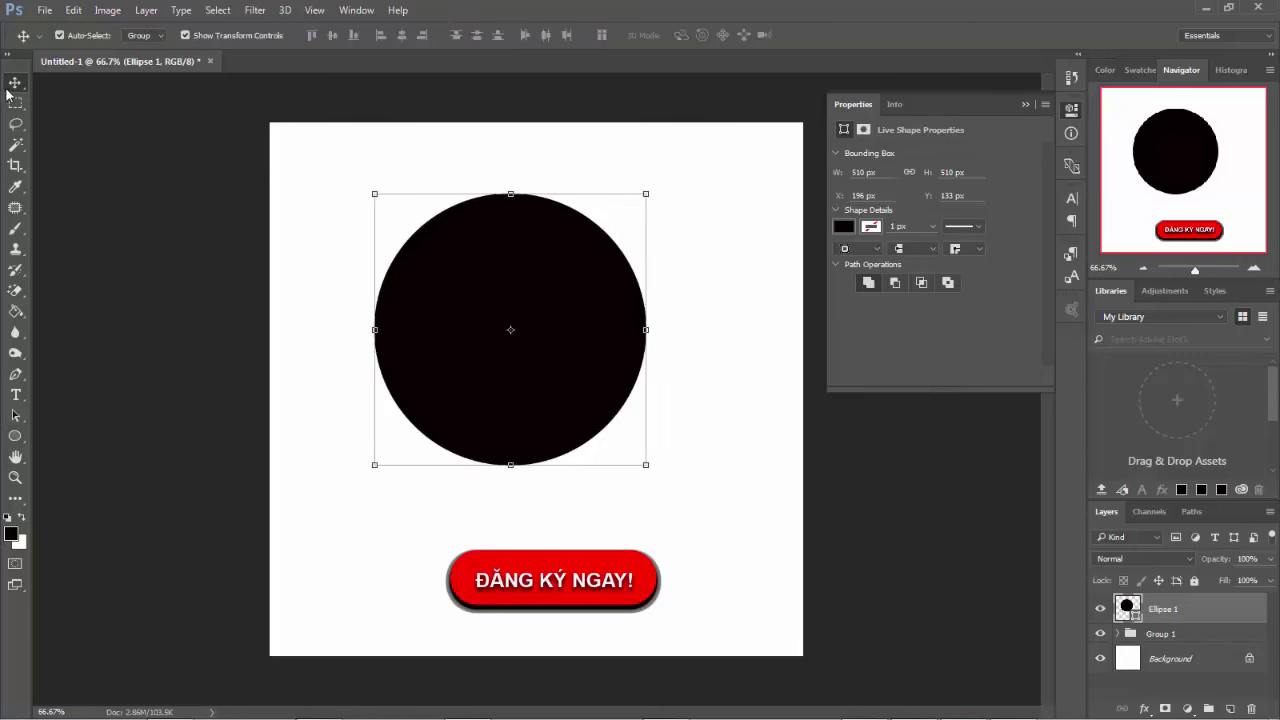
{"action": "left_click_drag", "start_coordinate": [480, 372], "coordinate": [518, 422]}
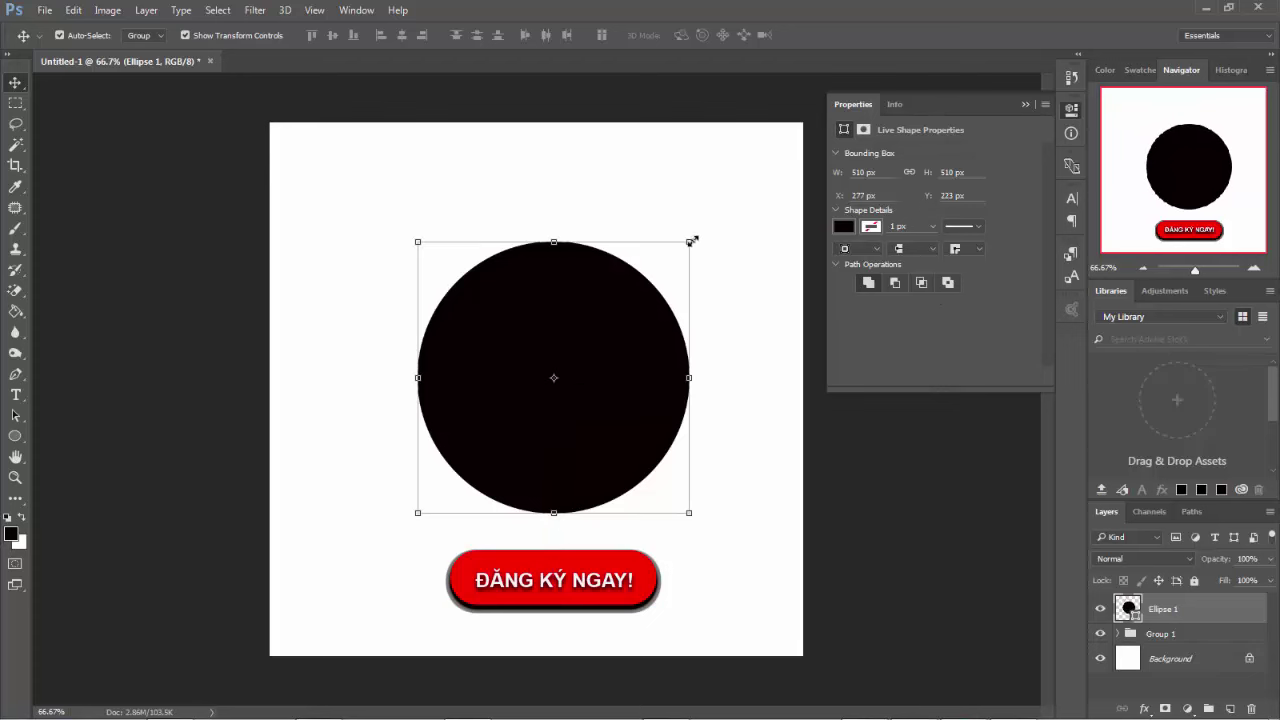
{"action": "left_click_drag", "start_coordinate": [691, 241], "coordinate": [581, 351]}
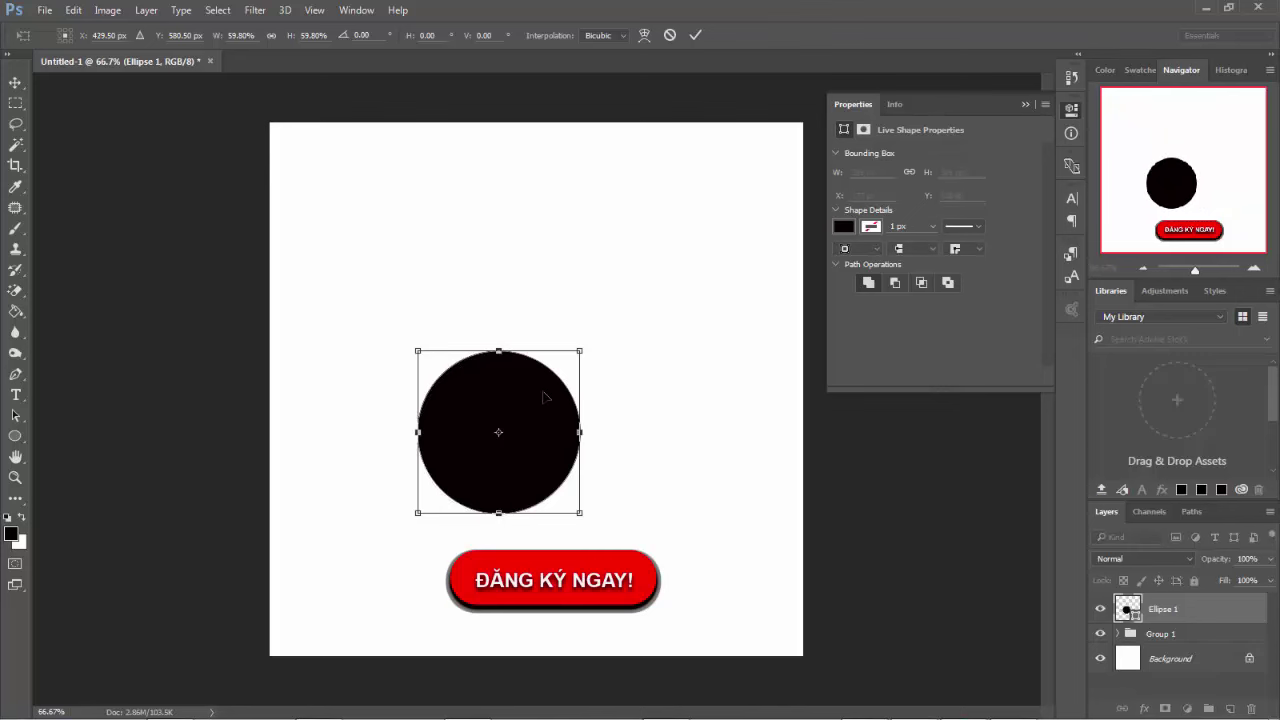
{"action": "mouse_move", "coordinate": [542, 392]}
{"action": "left_mouse_down"}
{"action": "mouse_move", "coordinate": [585, 358]}
{"action": "mouse_move", "coordinate": [571, 246]}
{"action": "mouse_move", "coordinate": [597, 263]}
{"action": "mouse_move", "coordinate": [598, 391]}
{"action": "mouse_move", "coordinate": [598, 366]}
{"action": "left_mouse_up"}
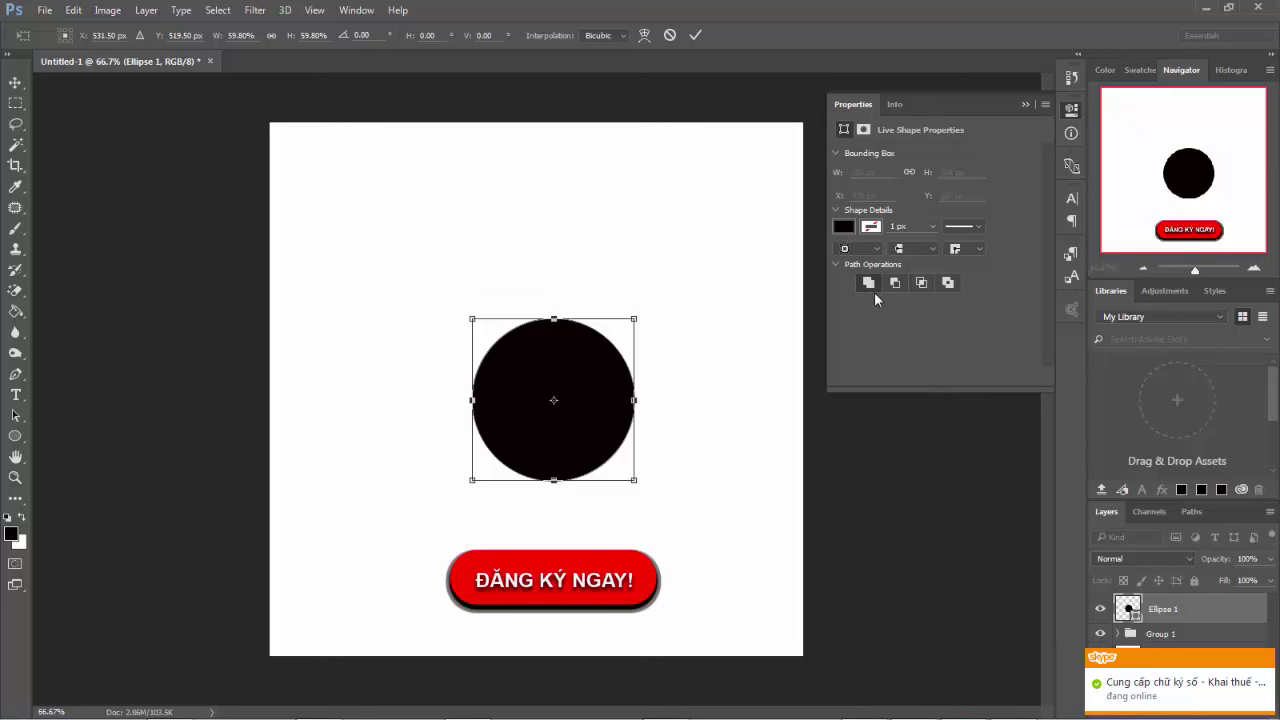
{"action": "key", "text": "Return"}
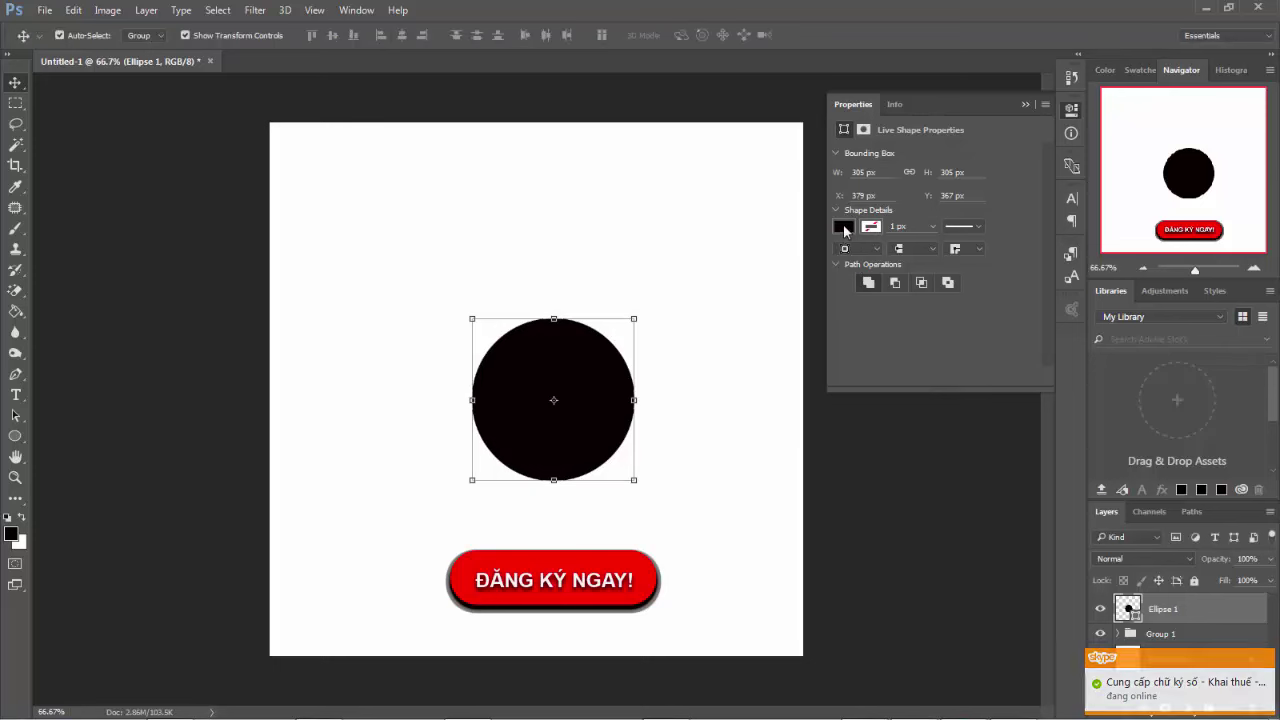
- Fill the Ellipse 1 circle with crimson red
{"action": "left_click", "coordinate": [845, 228]}
{"action": "left_click", "coordinate": [907, 343]}
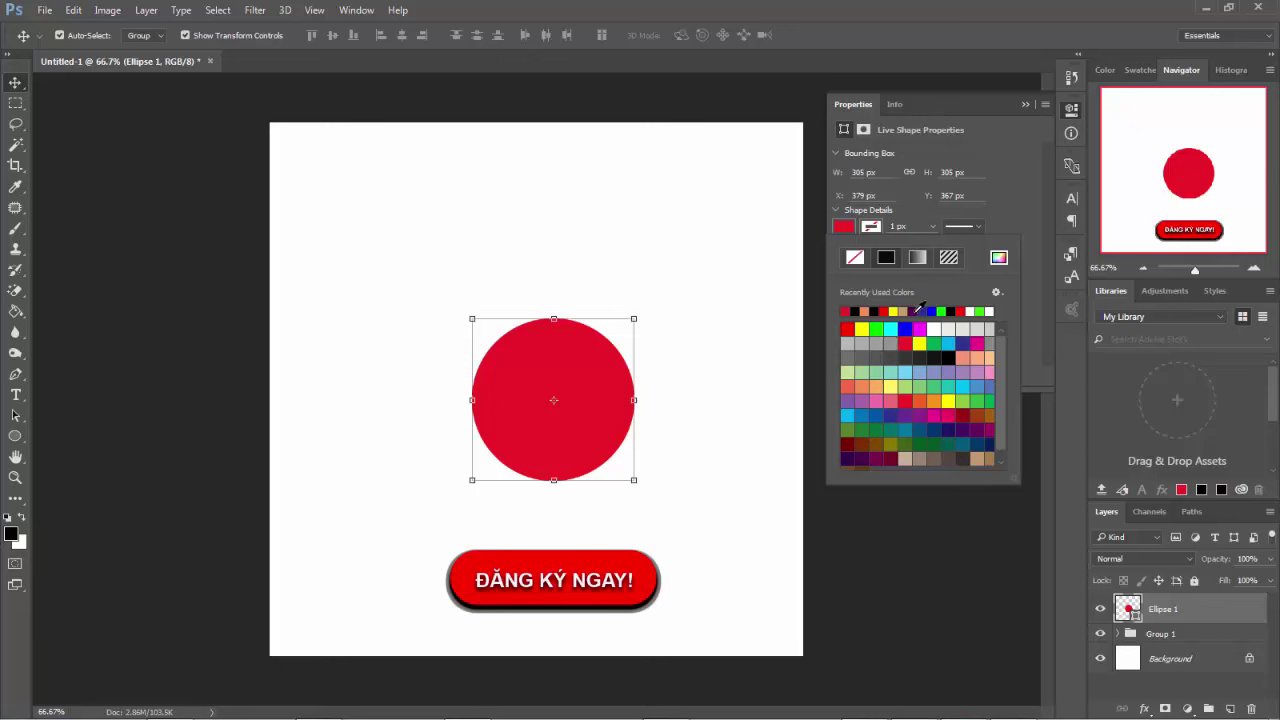
{"action": "left_click", "coordinate": [915, 311]}
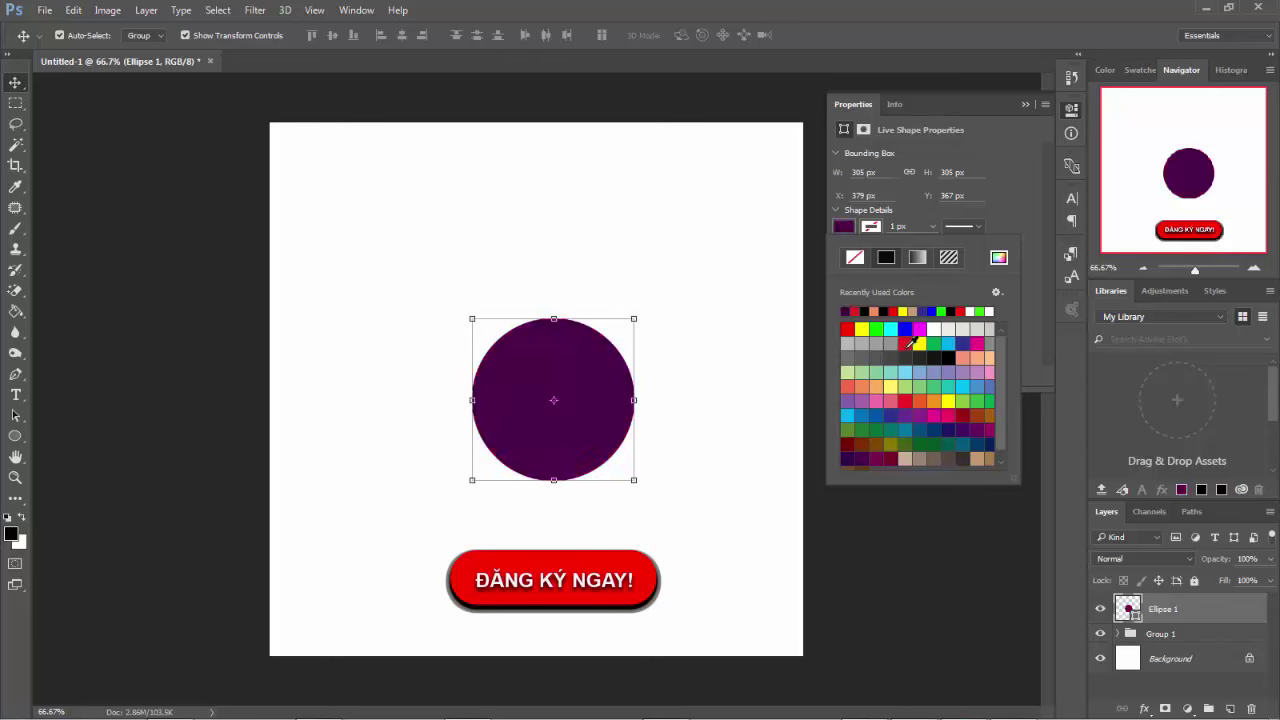
{"action": "left_click", "coordinate": [905, 344]}
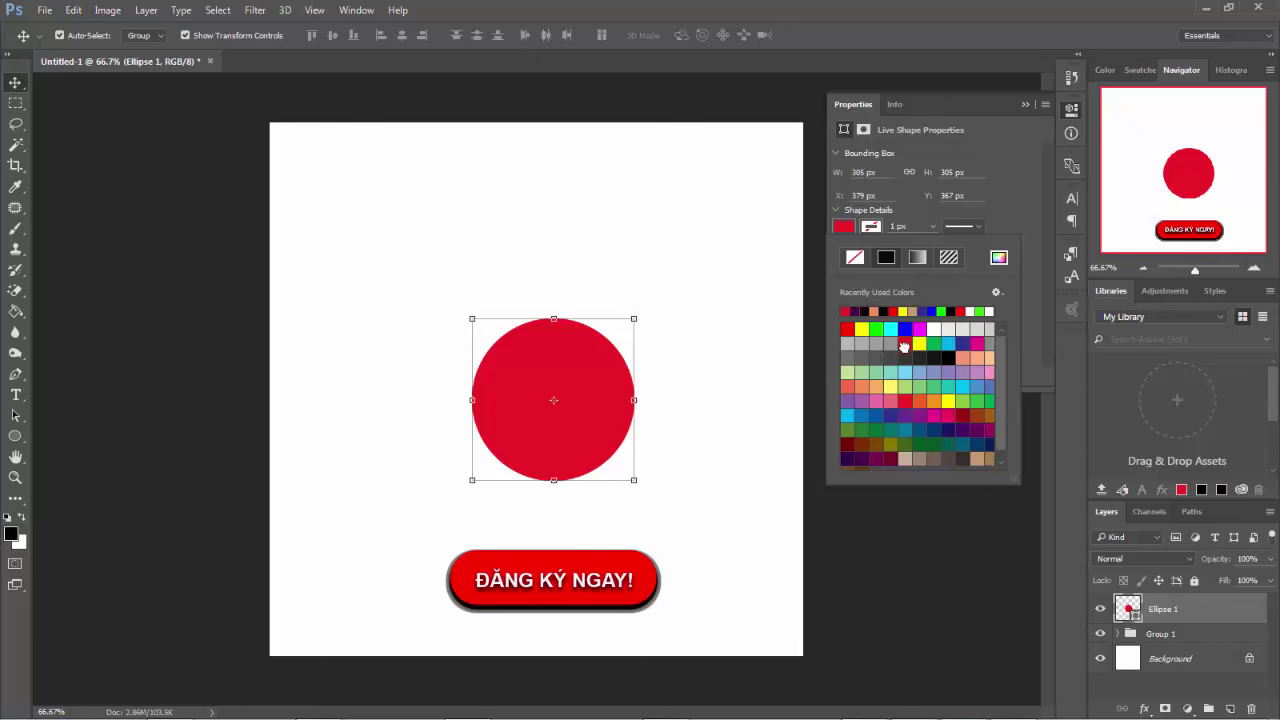
{"action": "left_click", "coordinate": [17, 86]}
- Add a new 'sale of 70%' text line above the circle
{"action": "left_click", "coordinate": [375, 303]}
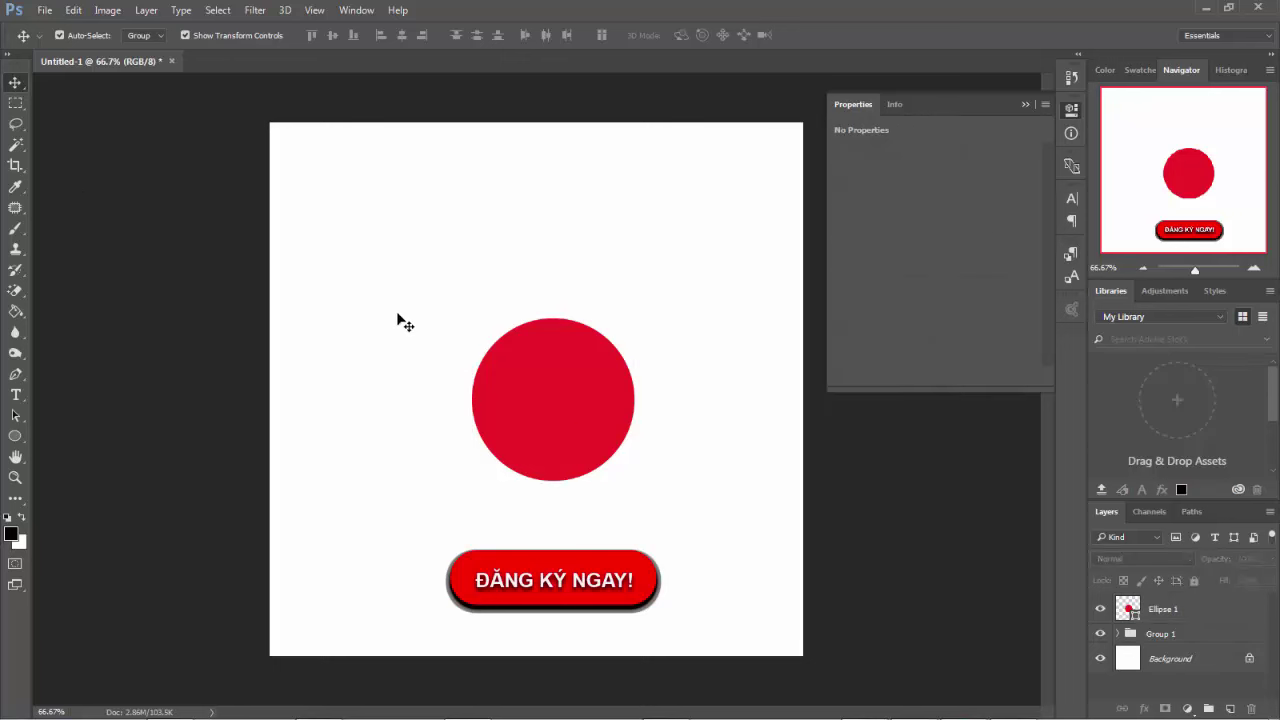
{"action": "left_click", "coordinate": [579, 416]}
{"action": "left_click", "coordinate": [15, 395]}
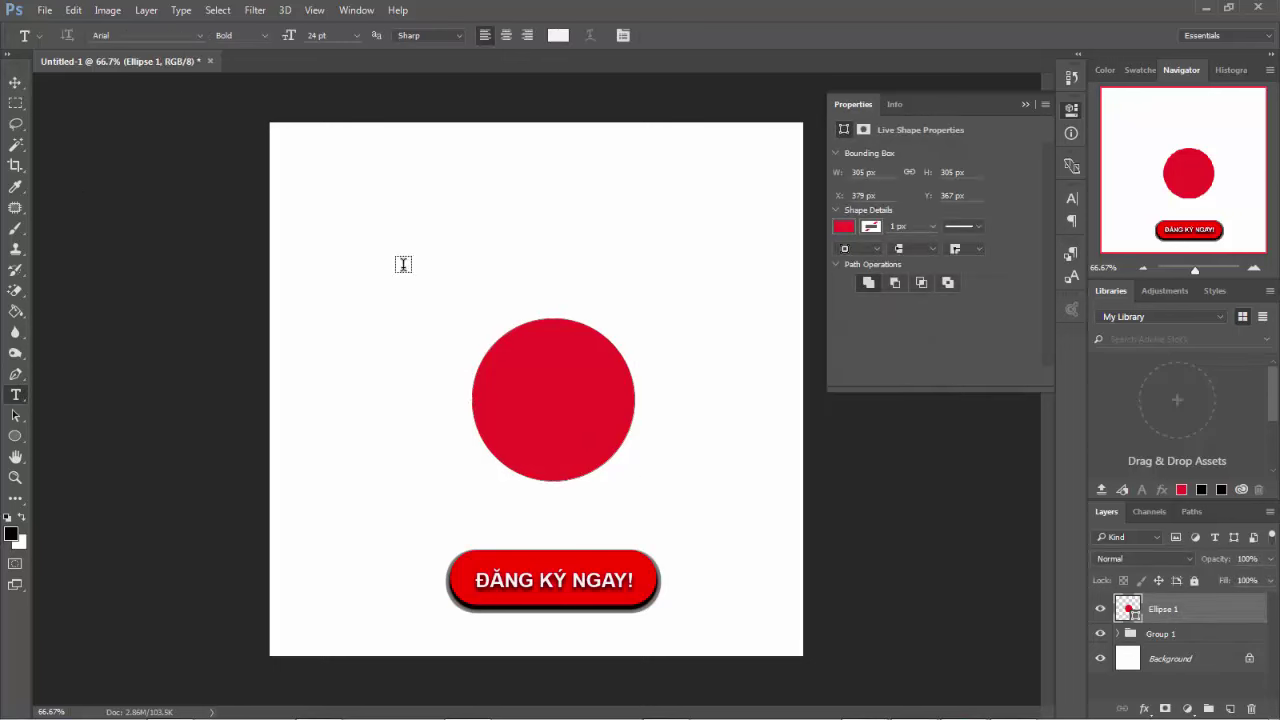
{"action": "left_click", "coordinate": [416, 222]}
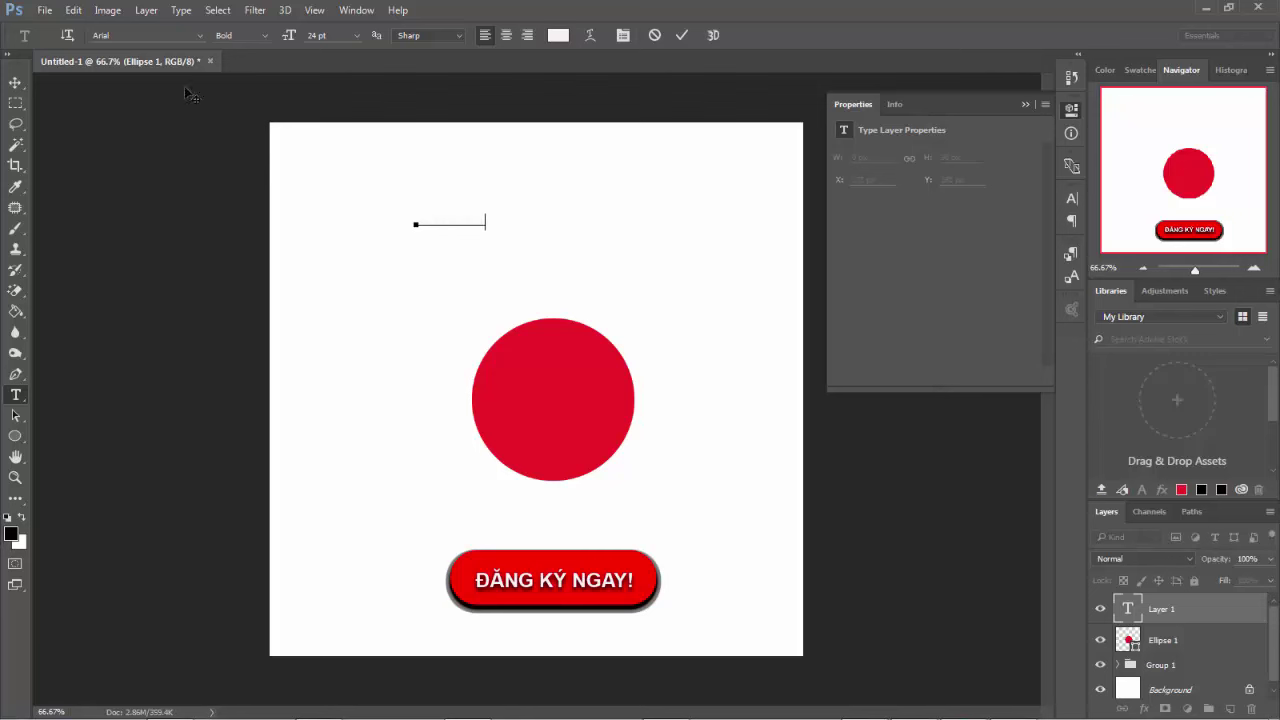
{"action": "left_click", "coordinate": [14, 82]}
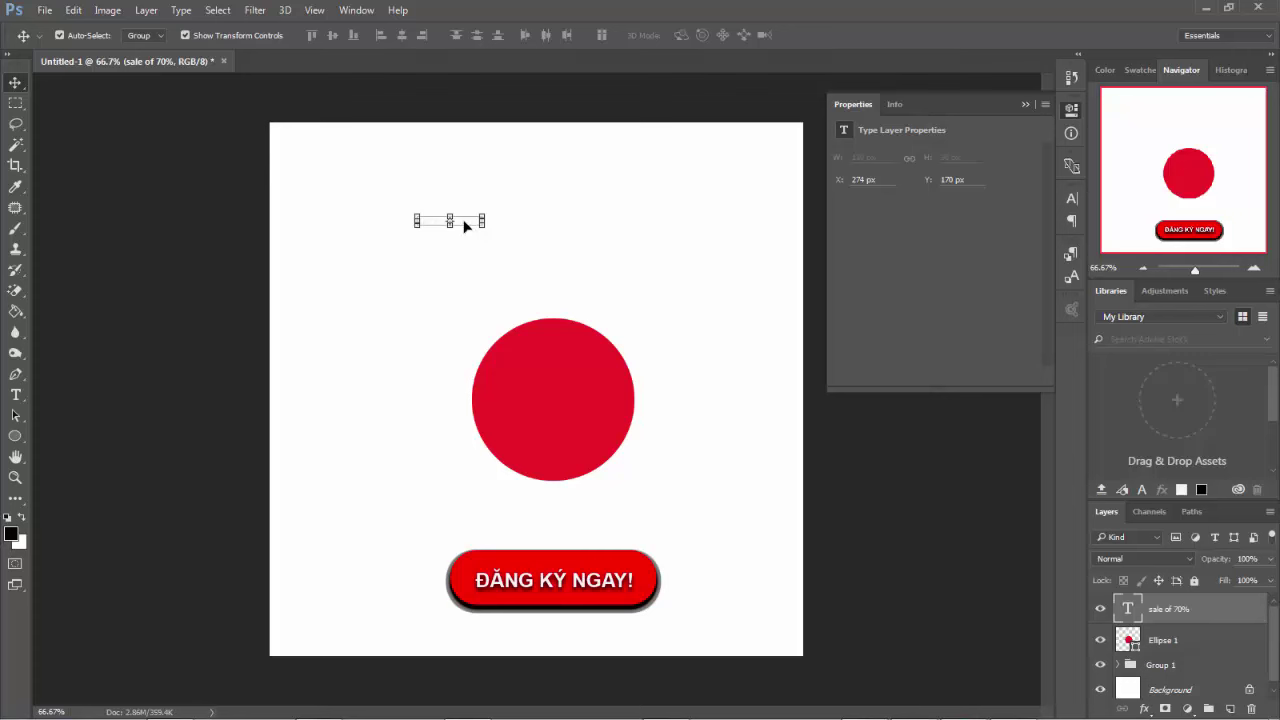
- Move the text onto the red circle, enlarge it, and break 70% onto a second line
{"action": "mouse_move", "coordinate": [466, 223]}
{"action": "left_mouse_down"}
{"action": "mouse_move", "coordinate": [538, 327]}
{"action": "mouse_move", "coordinate": [648, 432]}
{"action": "left_mouse_up"}
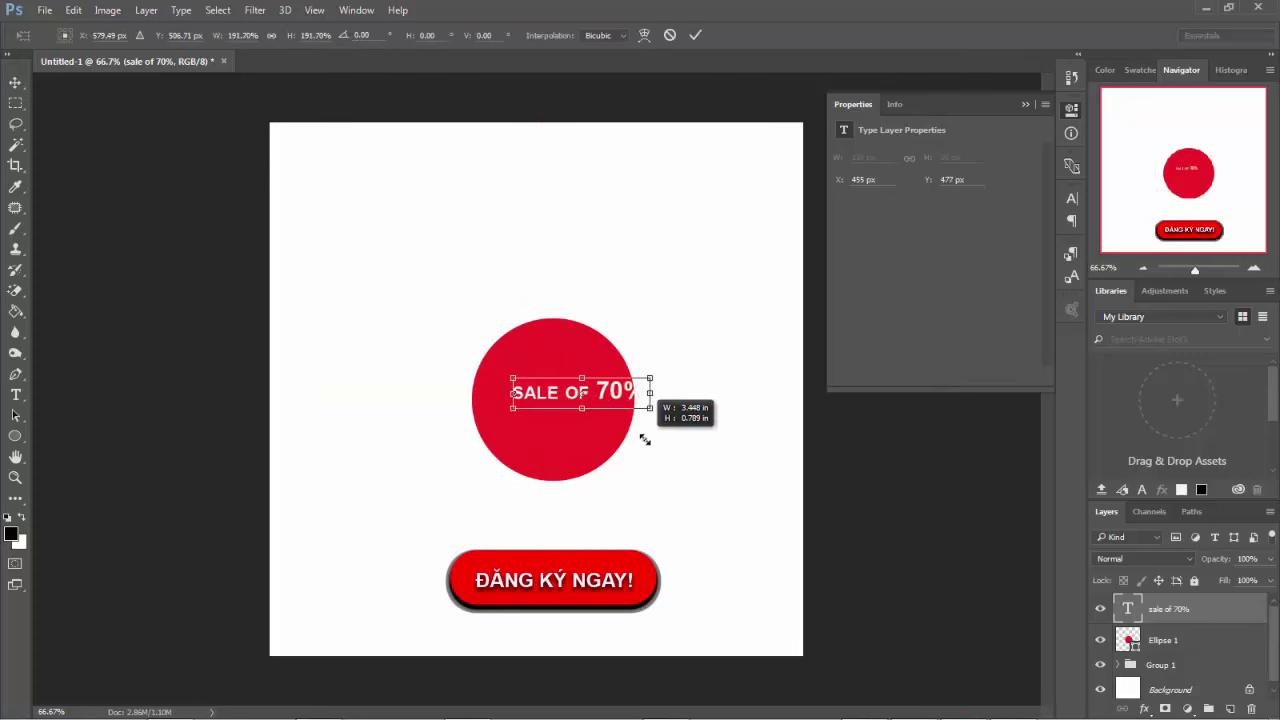
{"action": "left_click_drag", "start_coordinate": [514, 410], "coordinate": [488, 414]}
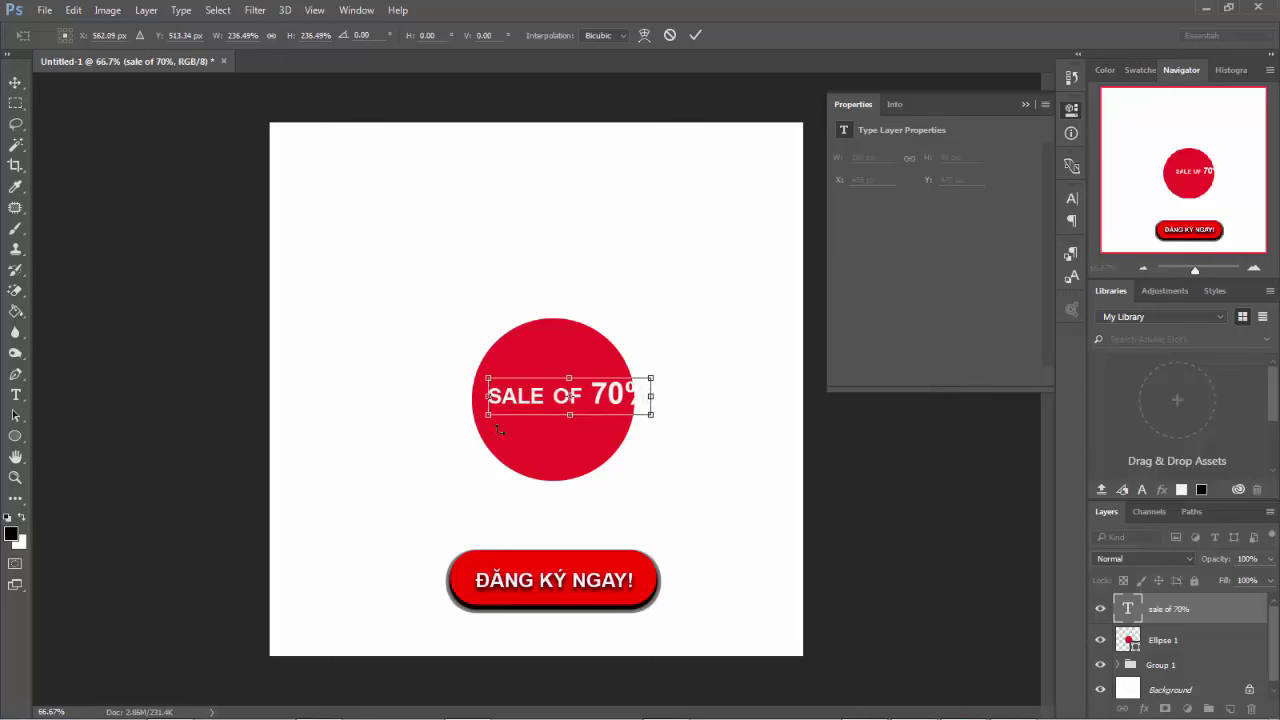
{"action": "key", "text": "Return"}
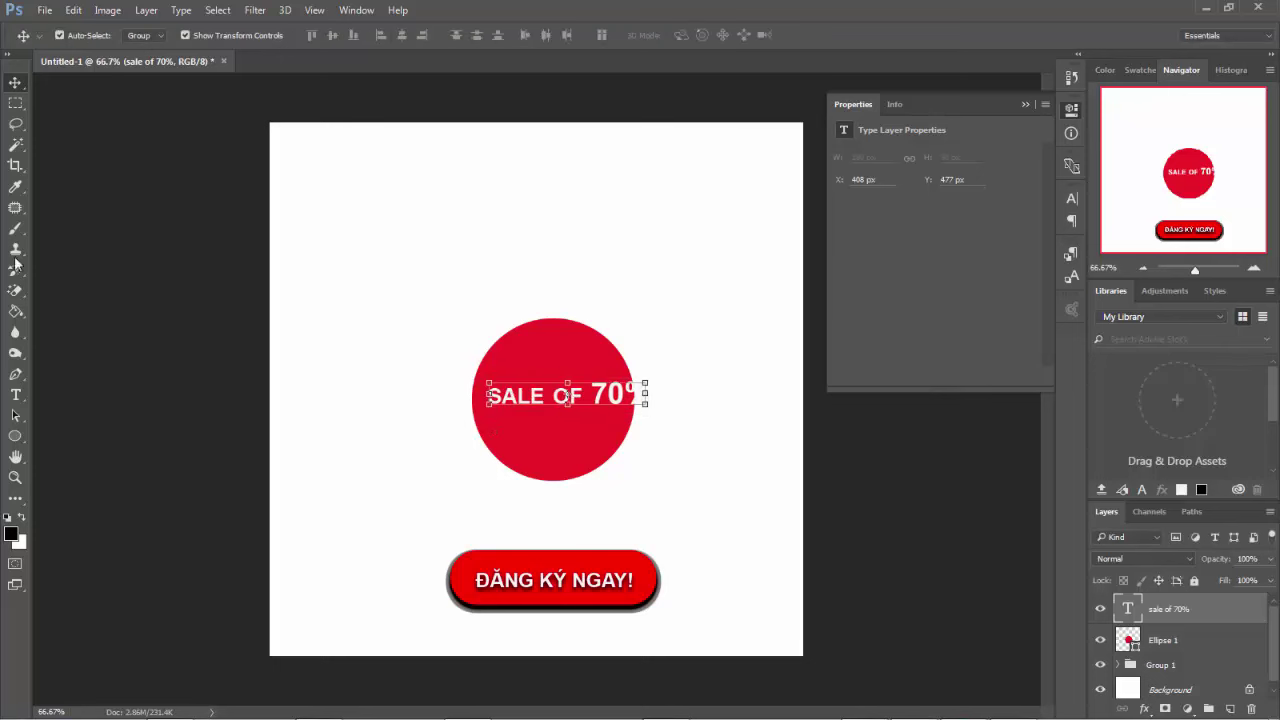
{"action": "left_click", "coordinate": [15, 395]}
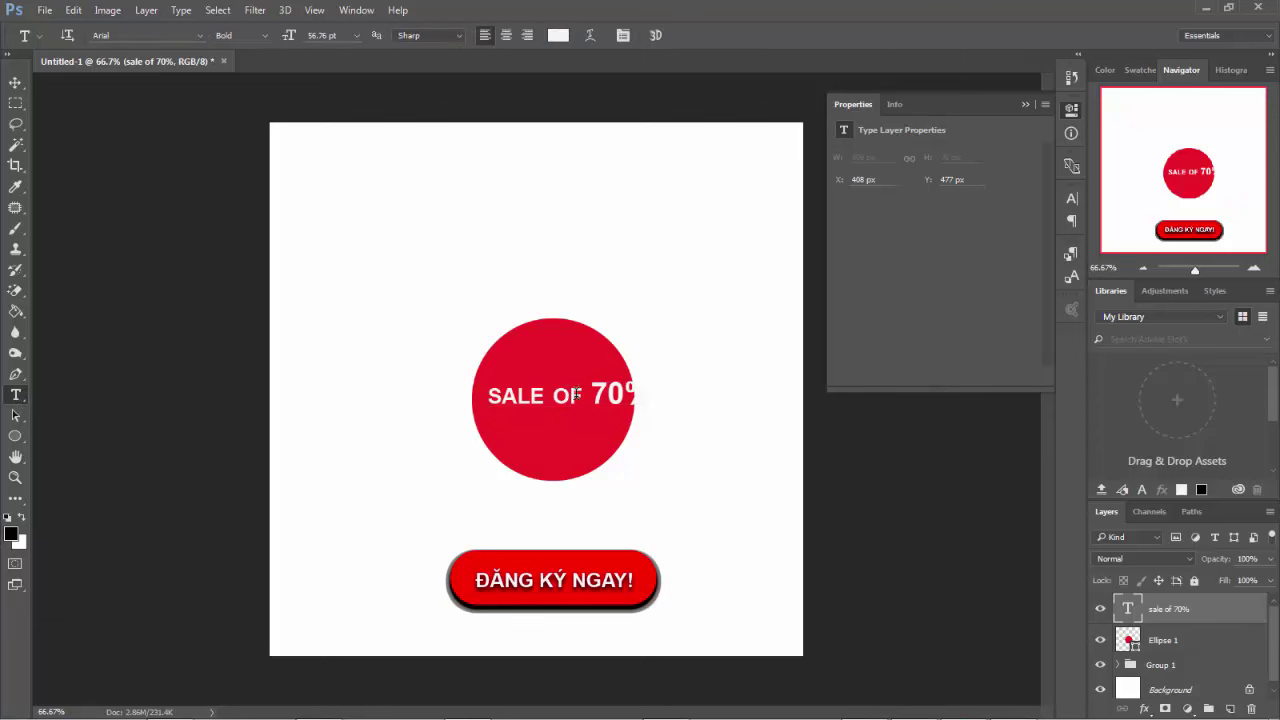
{"action": "left_click", "coordinate": [591, 394]}
{"action": "key", "text": "Return"}
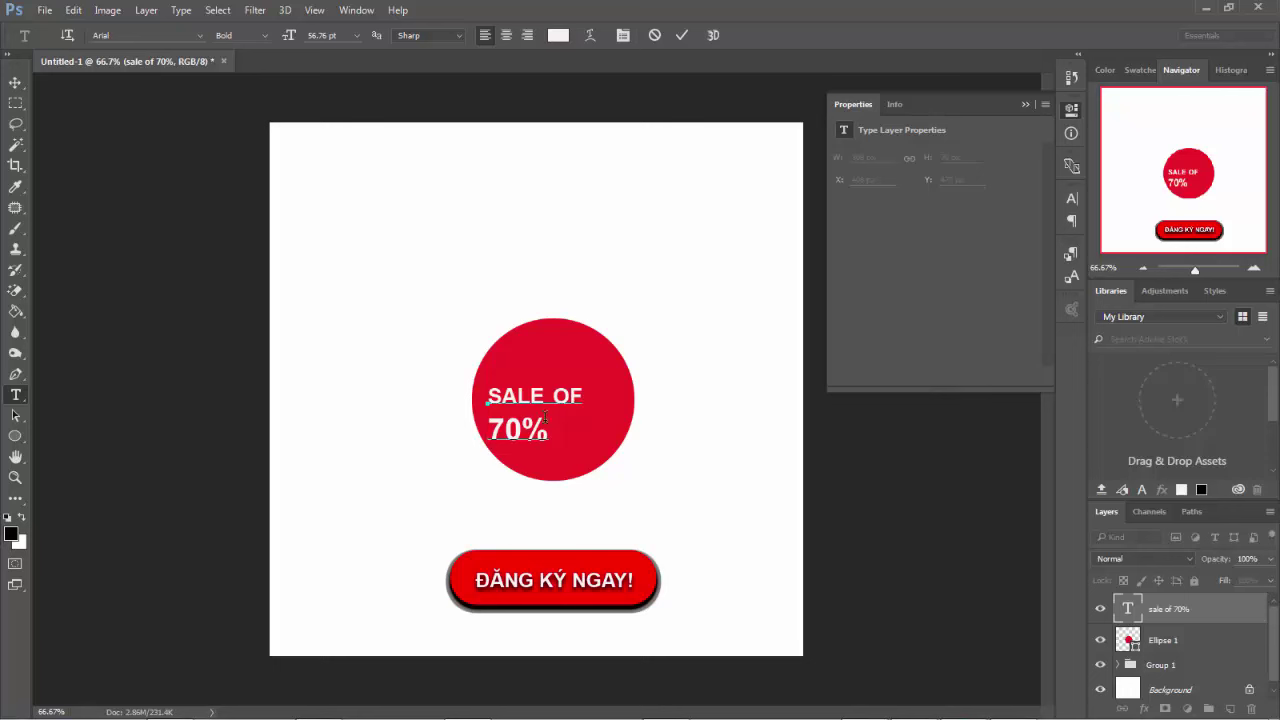
- Centre-align the SALE OF / 70% lines and position the text centred on the red circle
{"action": "left_click", "coordinate": [15, 82]}
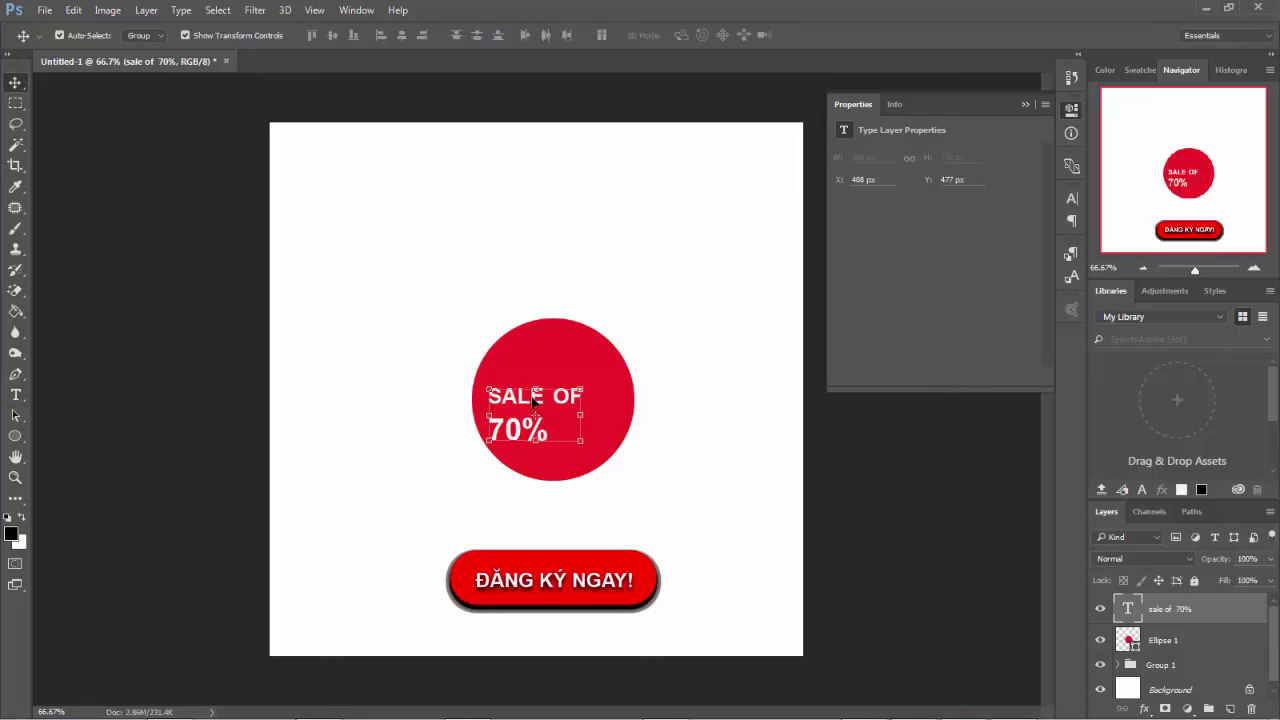
{"action": "left_click_drag", "start_coordinate": [537, 392], "coordinate": [556, 363]}
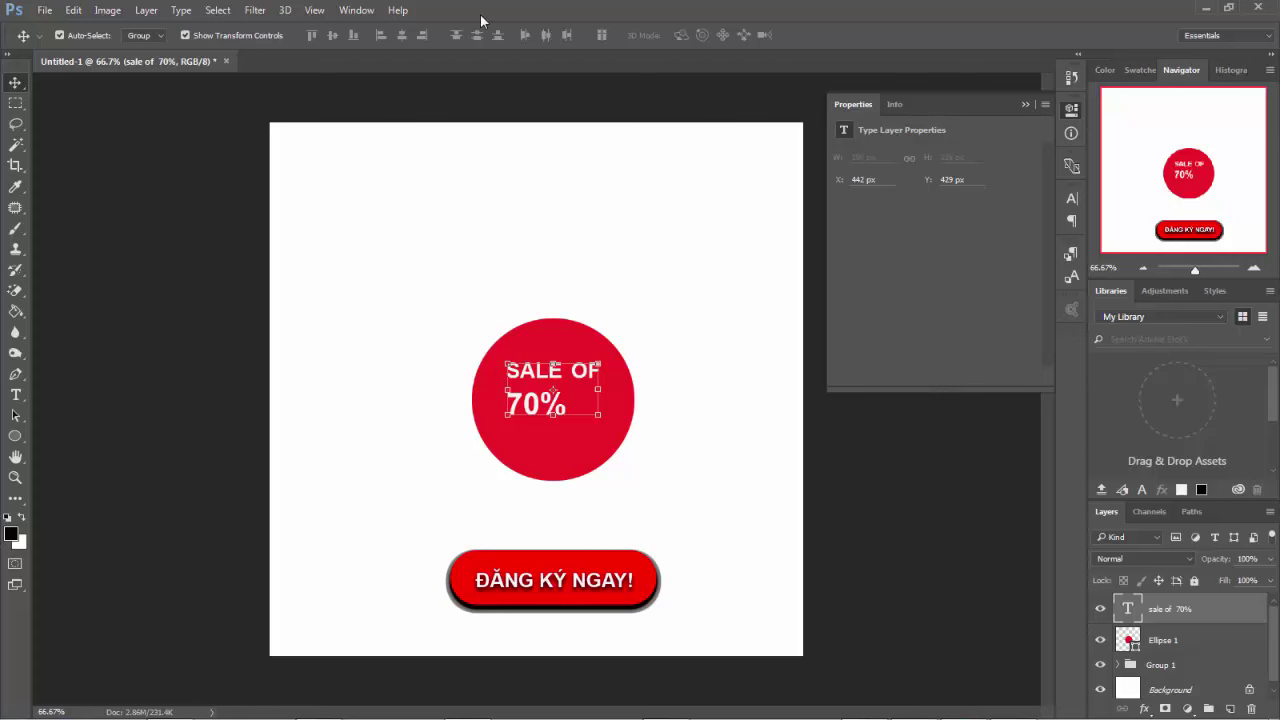
{"action": "left_click", "coordinate": [16, 395]}
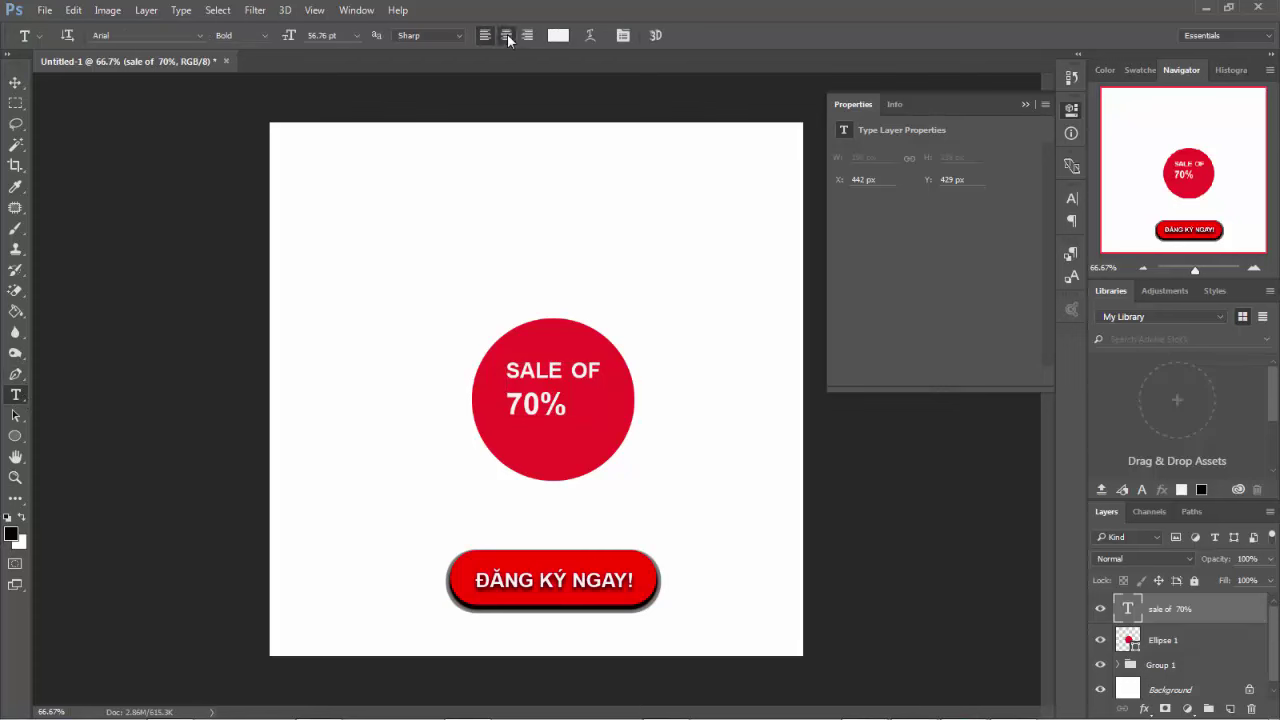
{"action": "left_click", "coordinate": [507, 35]}
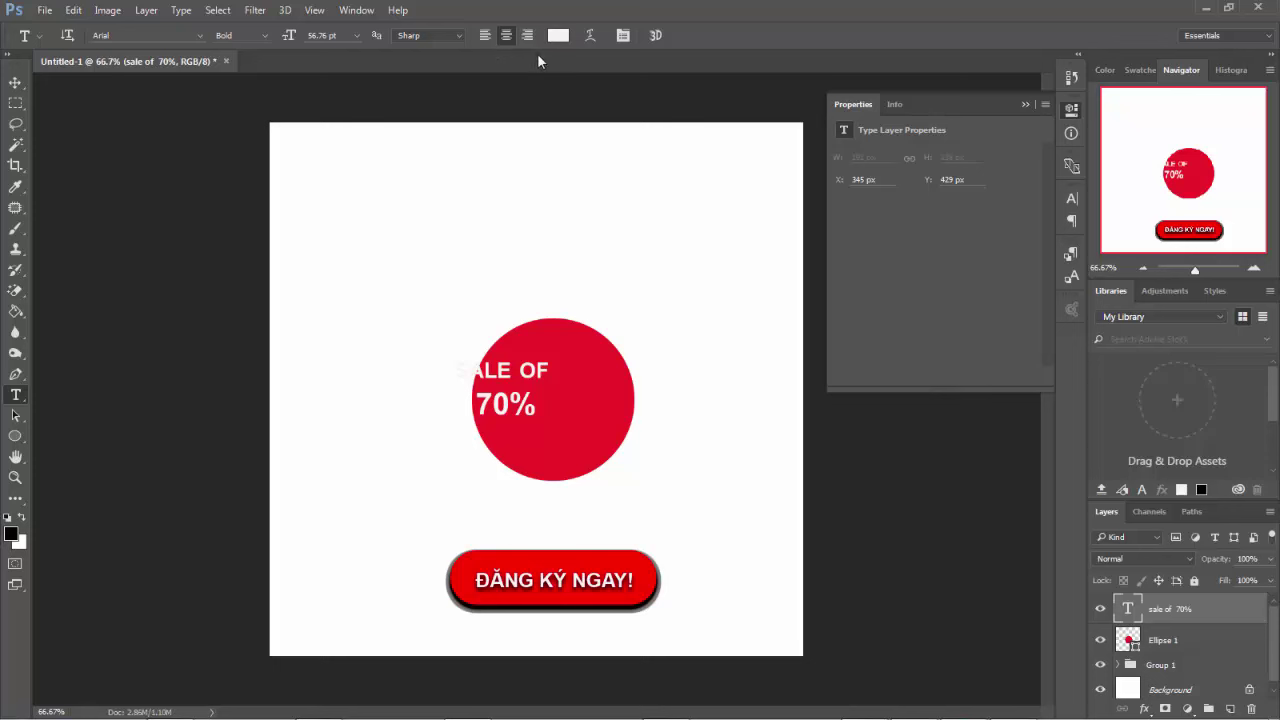
{"action": "key", "text": "v"}
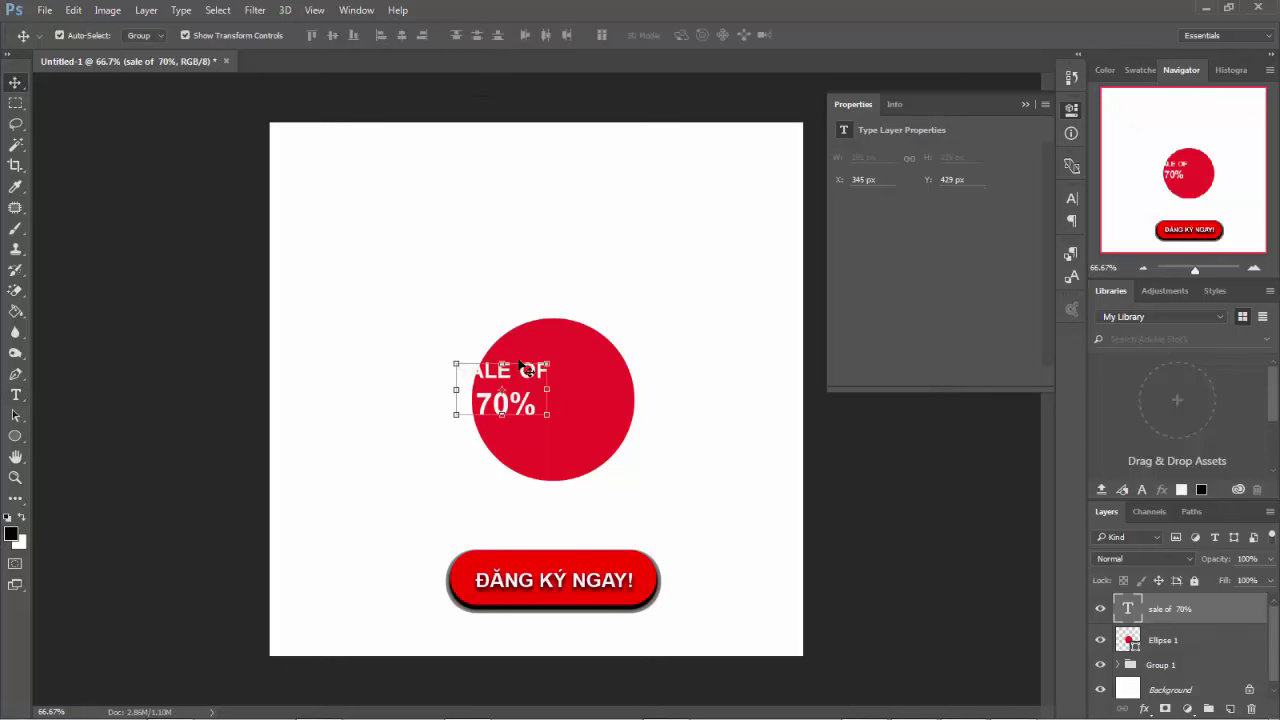
{"action": "left_click_drag", "start_coordinate": [532, 382], "coordinate": [576, 384]}
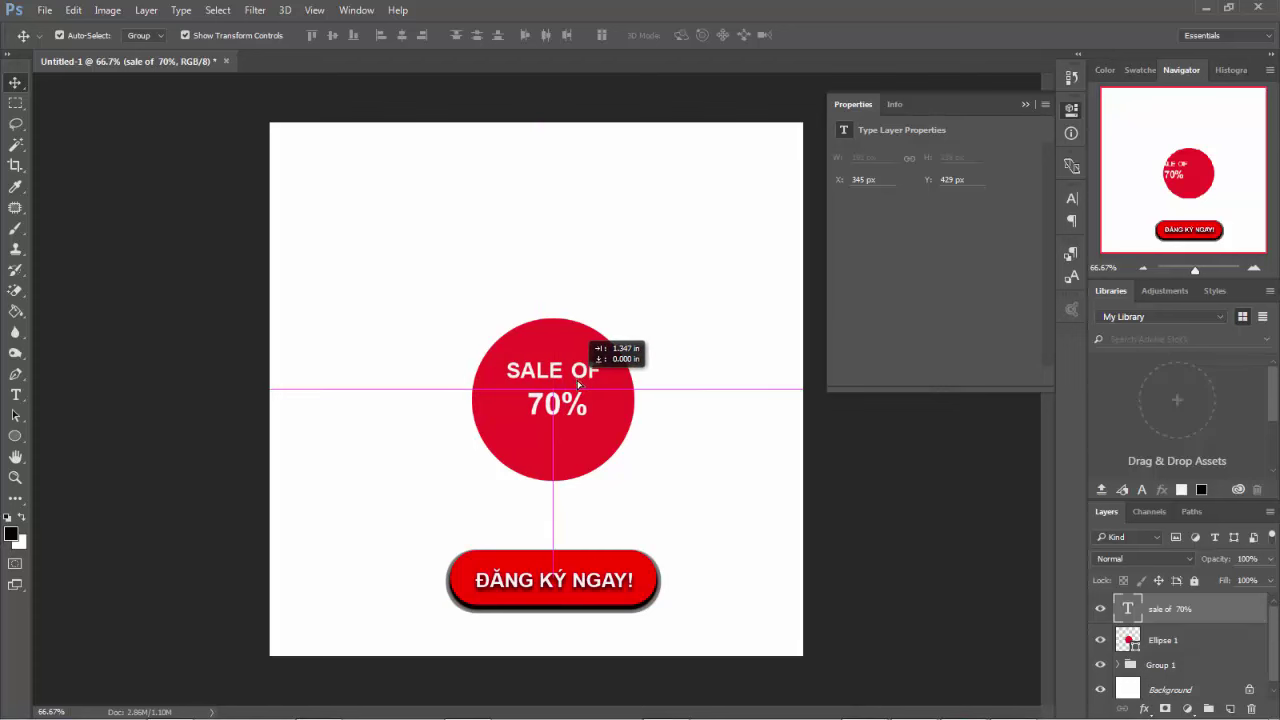
{"action": "left_click_drag", "start_coordinate": [576, 384], "coordinate": [576, 385]}
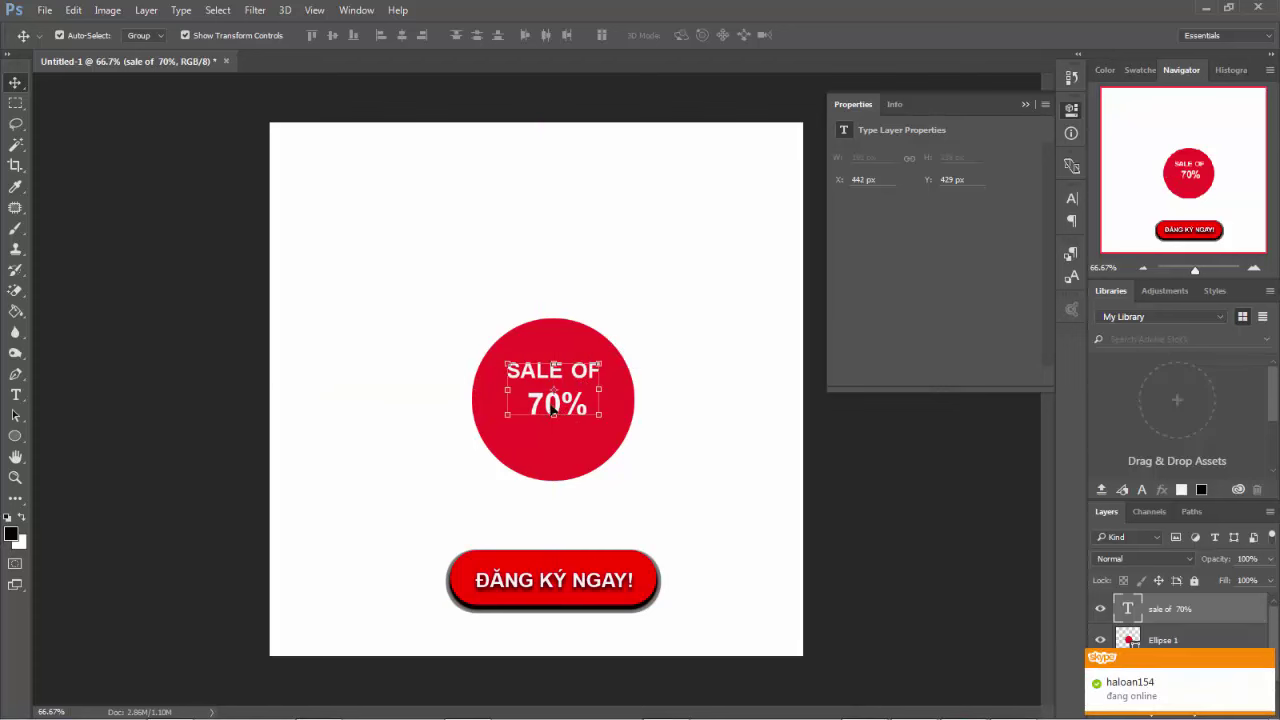
{"action": "left_click", "coordinate": [15, 395]}
- Delete the 70% line, duplicate the SALE OF layer, and move the copy below the original
{"action": "left_click_drag", "start_coordinate": [529, 403], "coordinate": [646, 400]}
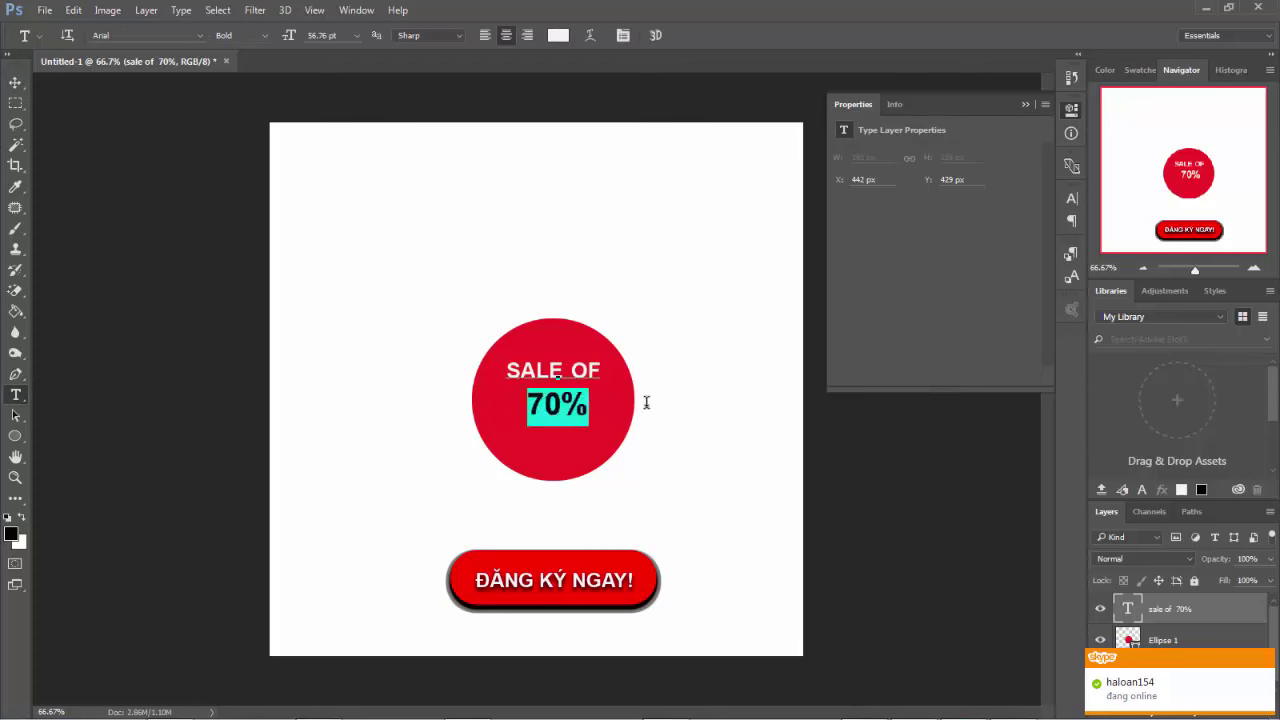
{"action": "key", "text": "BackSpace"}
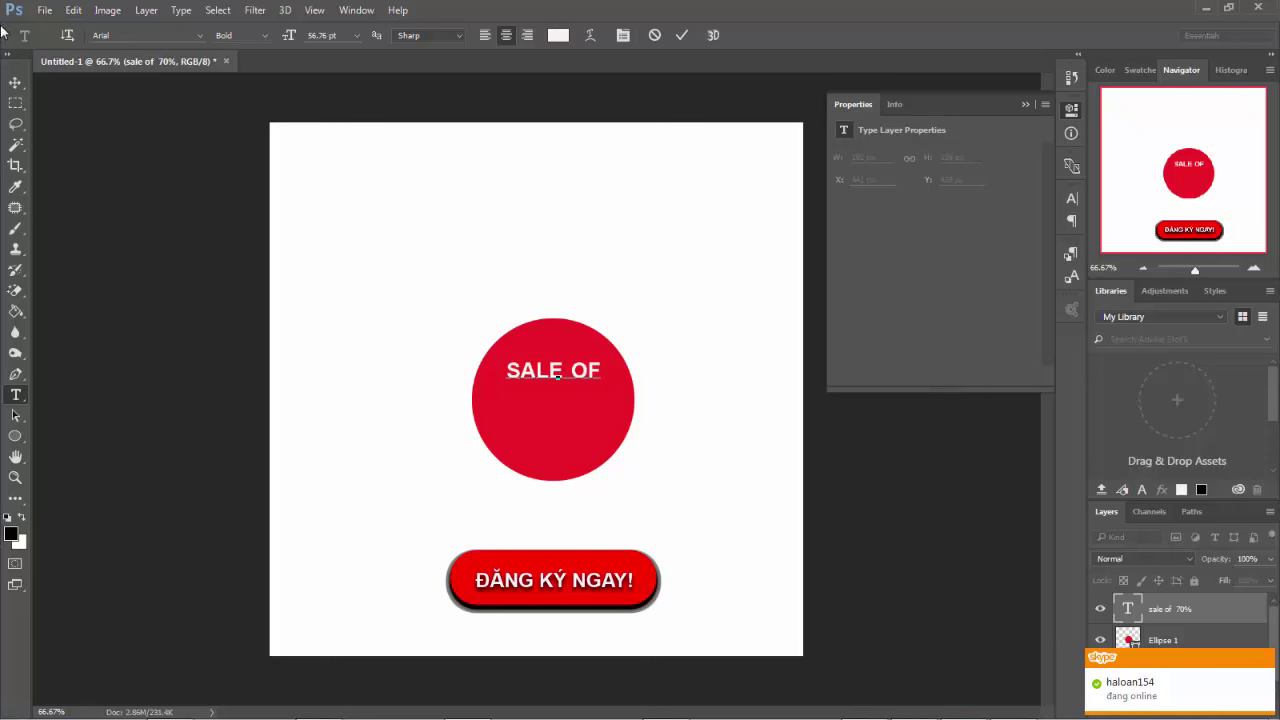
{"action": "left_click", "coordinate": [15, 83]}
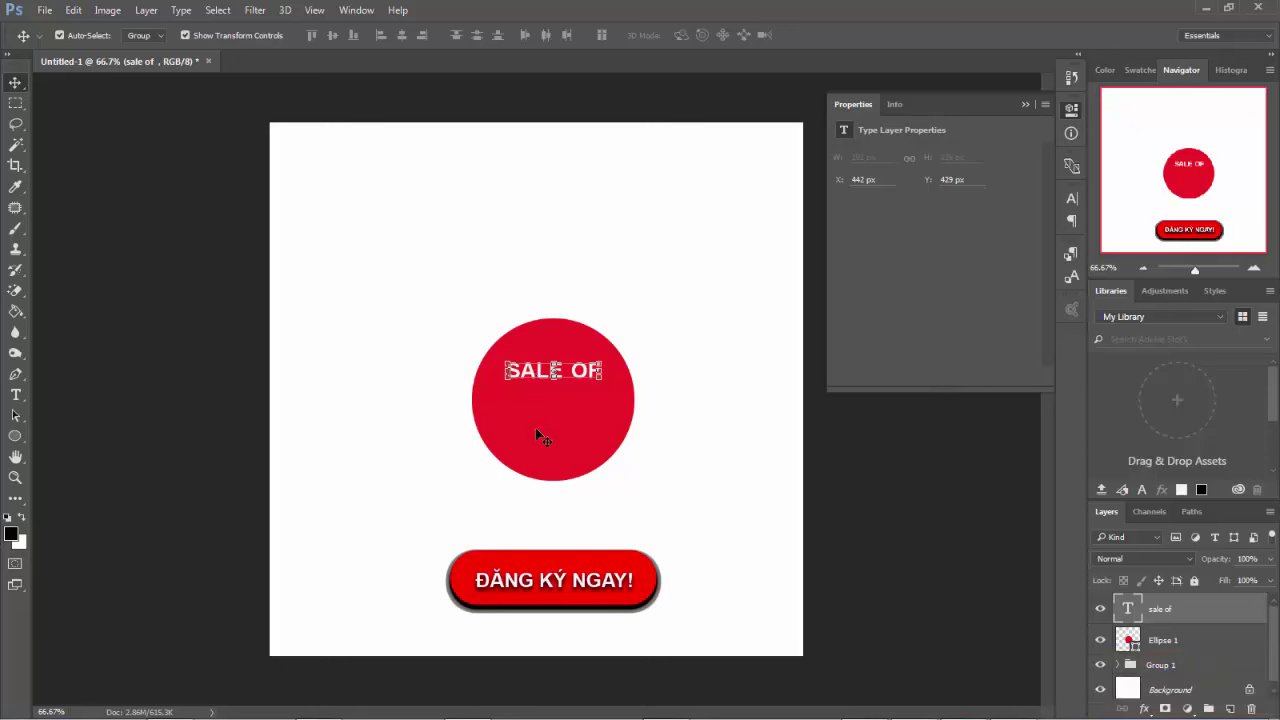
{"action": "key", "text": "ctrl"}
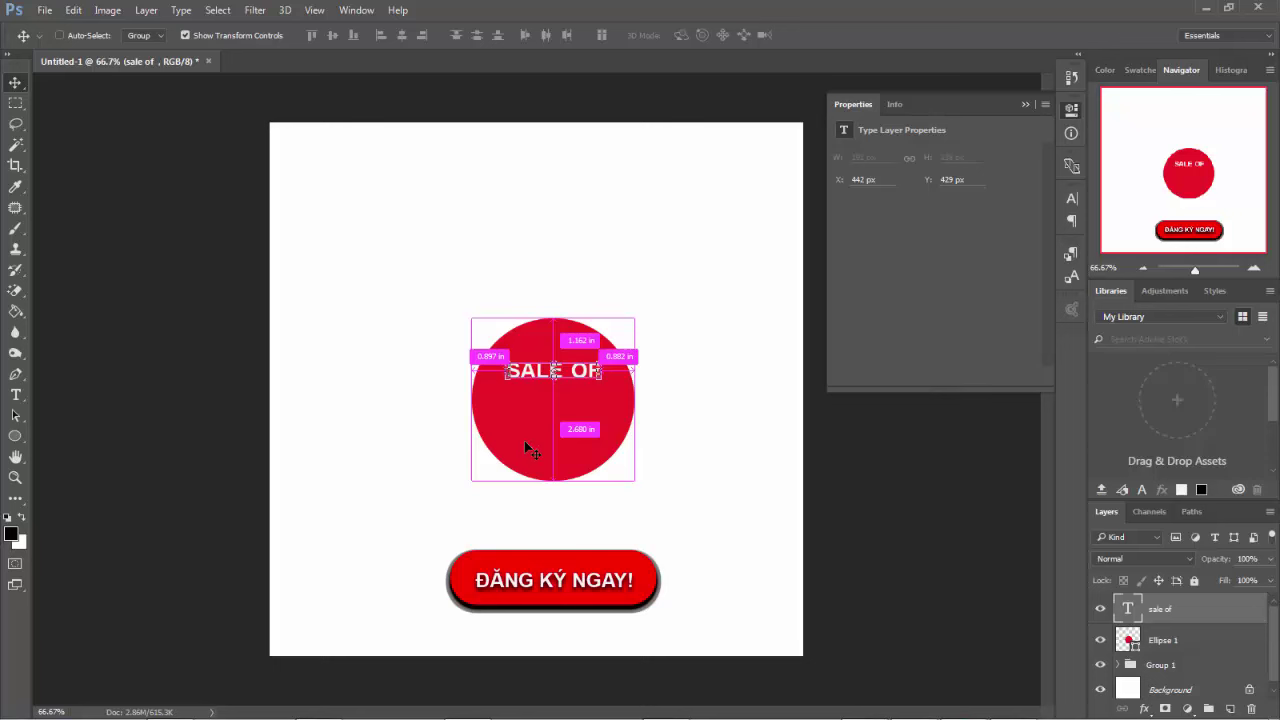
{"action": "key", "text": "ctrl+j"}
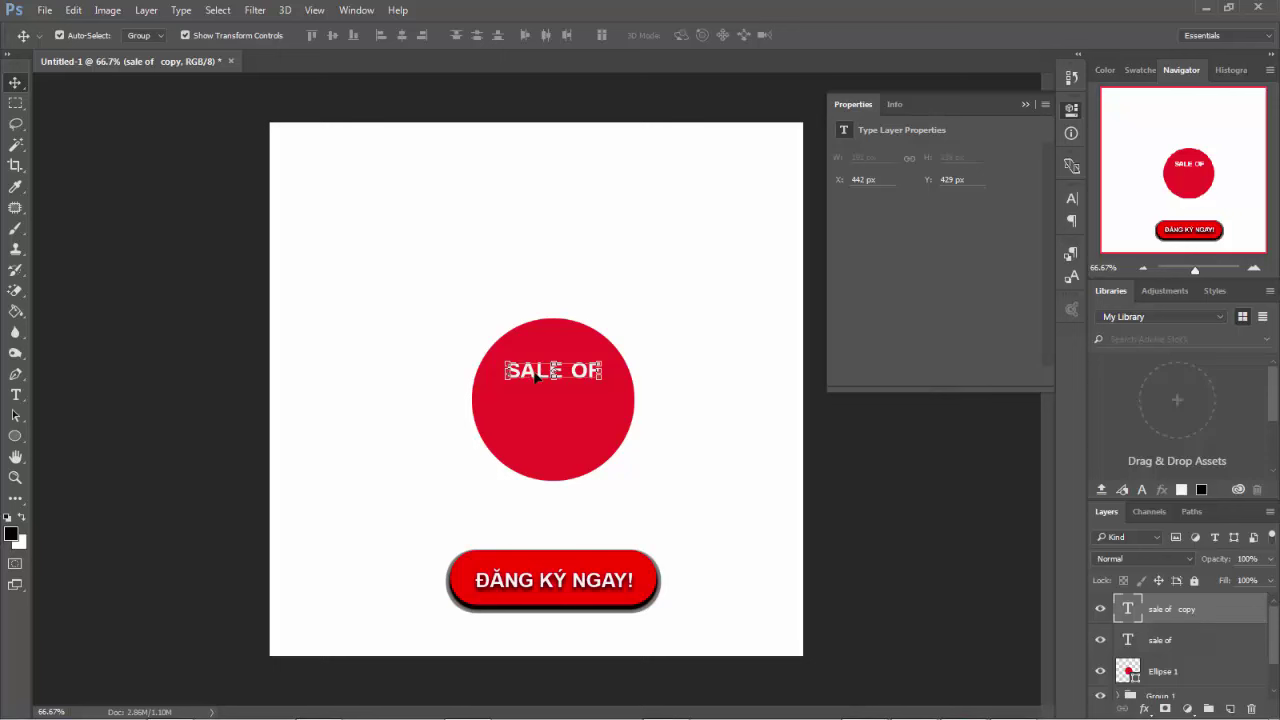
{"action": "left_click_drag", "start_coordinate": [536, 375], "coordinate": [539, 416]}
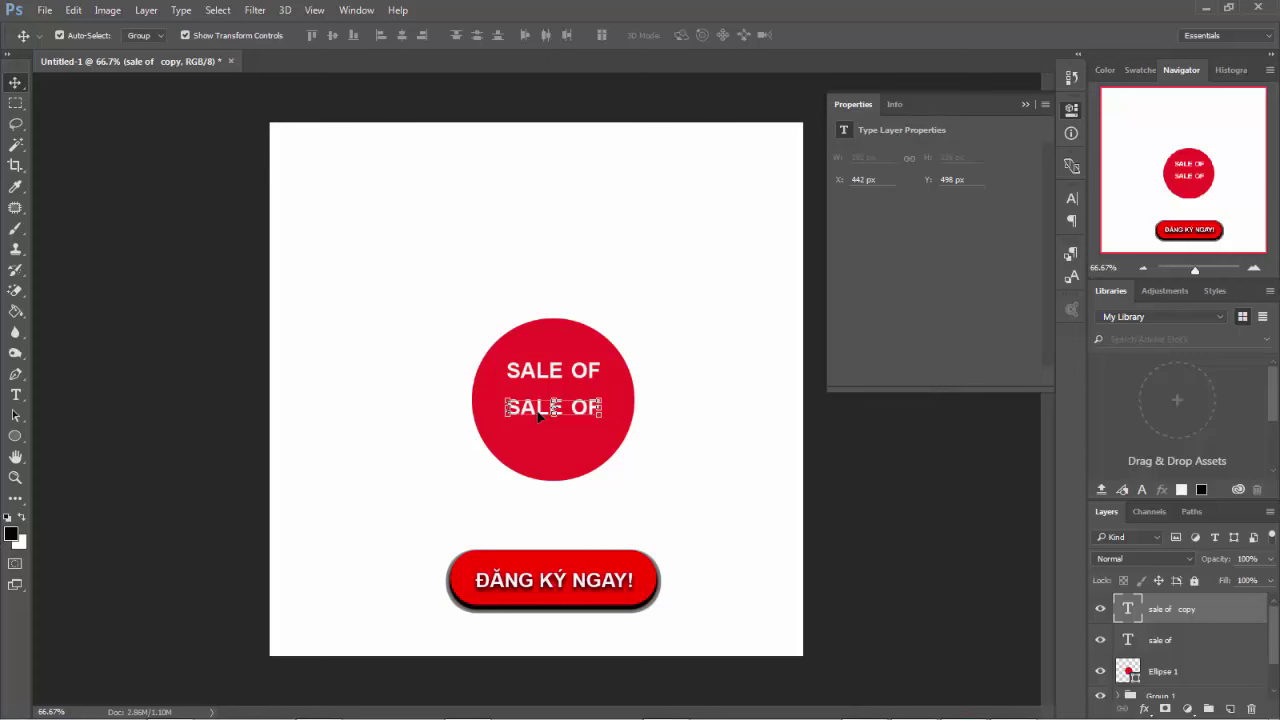
- Replace the lower copy's text with '70%'
{"action": "left_click", "coordinate": [15, 395]}
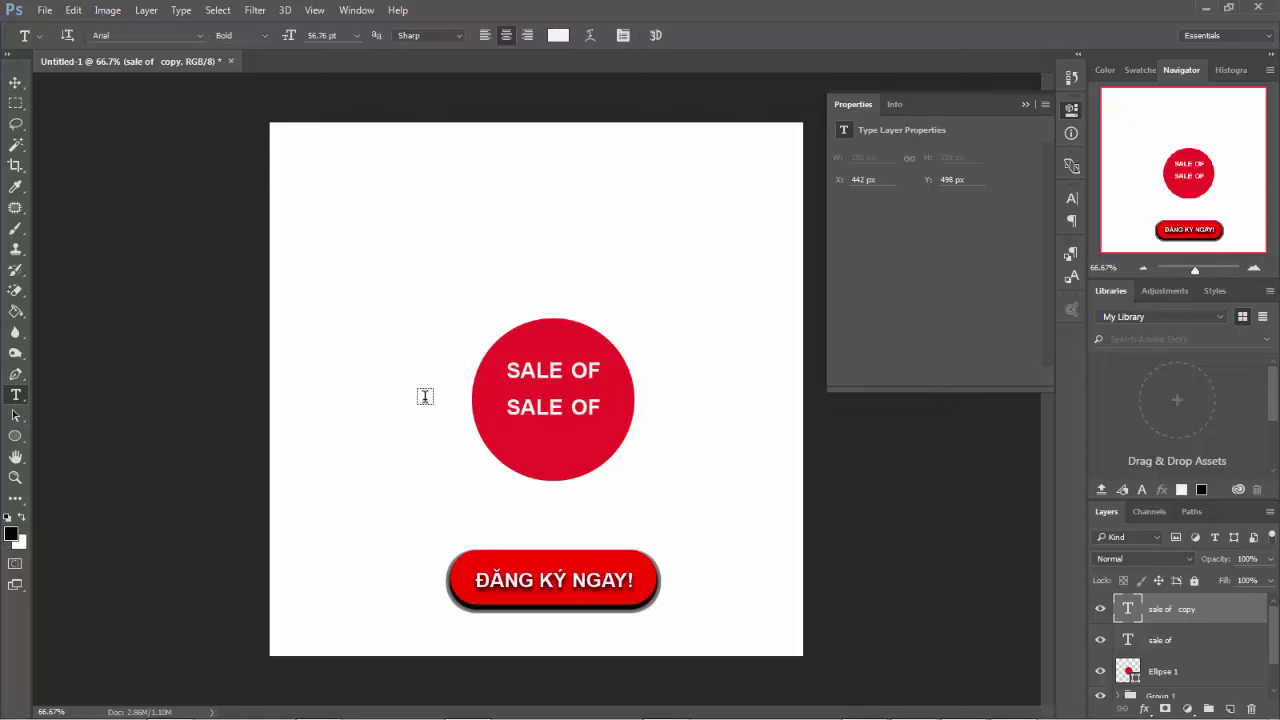
{"action": "left_click", "coordinate": [533, 410]}
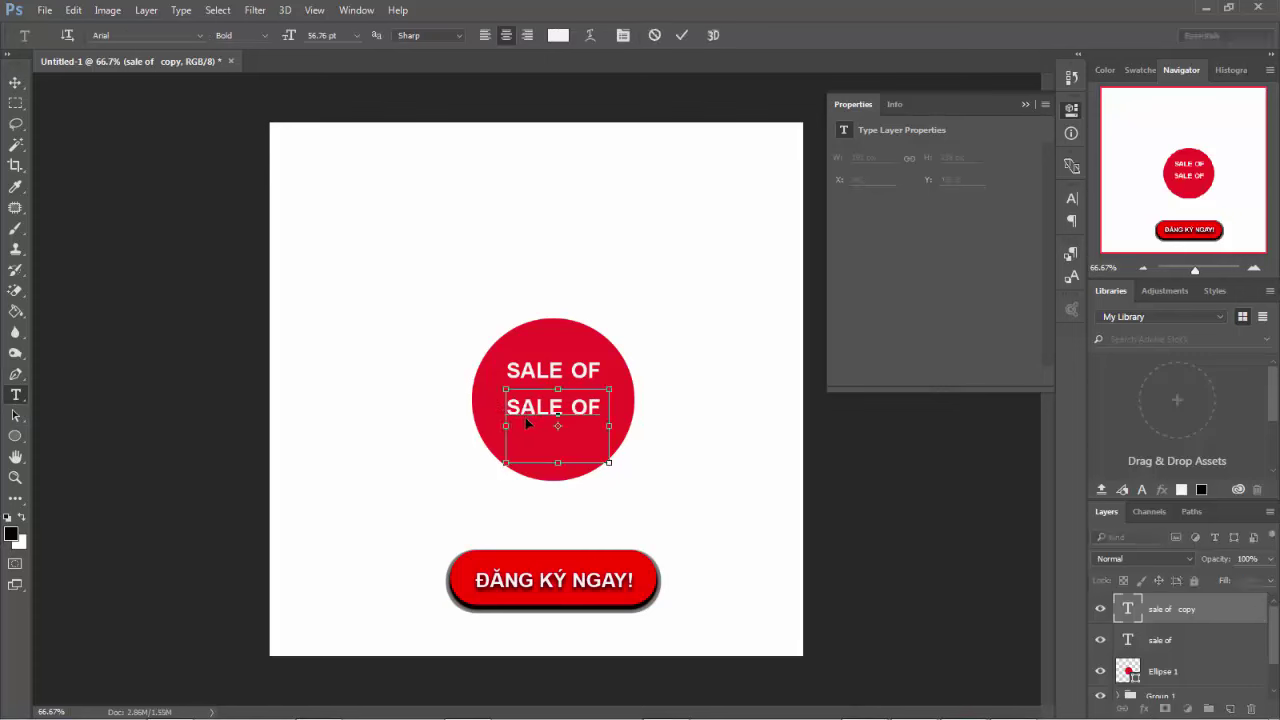
{"action": "key", "text": "ctrl+a"}
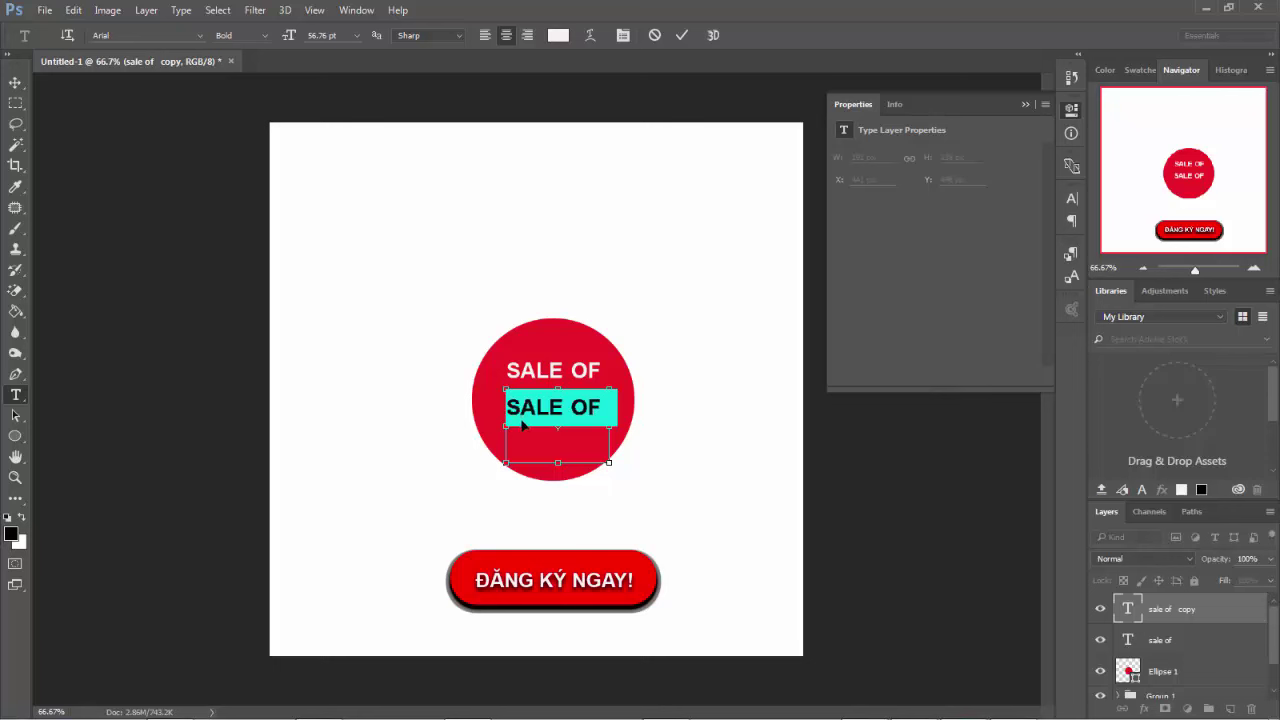
{"action": "type", "text": "70%"}
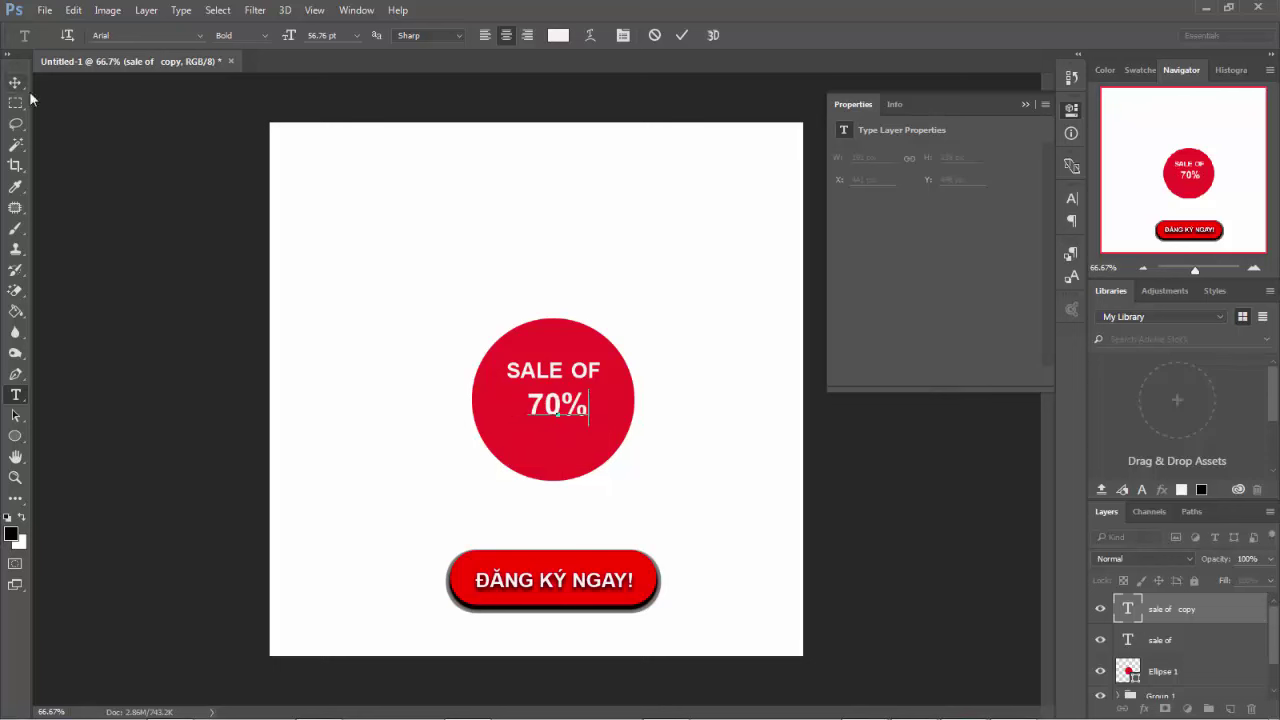
{"action": "left_click", "coordinate": [15, 82]}
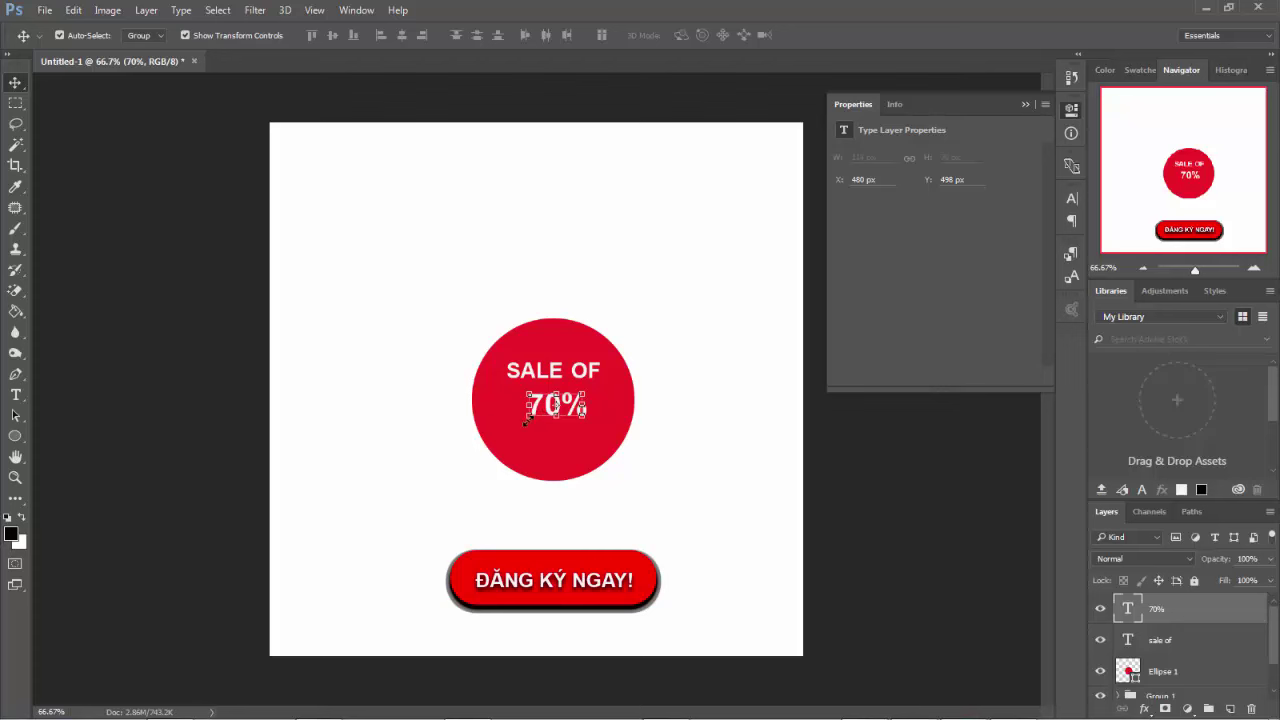
- Enlarge the 70% text and move it up just beneath SALE OF
{"action": "left_click_drag", "start_coordinate": [525, 422], "coordinate": [465, 464]}
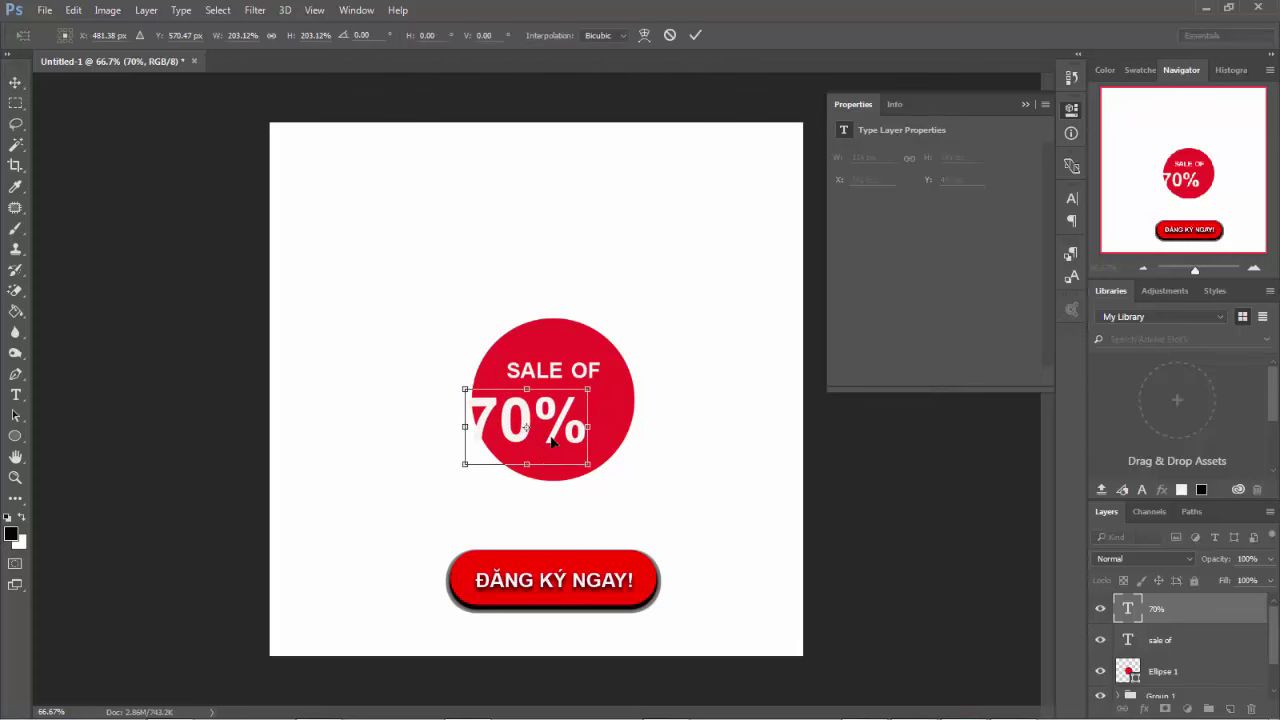
{"action": "left_click_drag", "start_coordinate": [543, 413], "coordinate": [569, 405]}
{"action": "key", "text": "Right"}
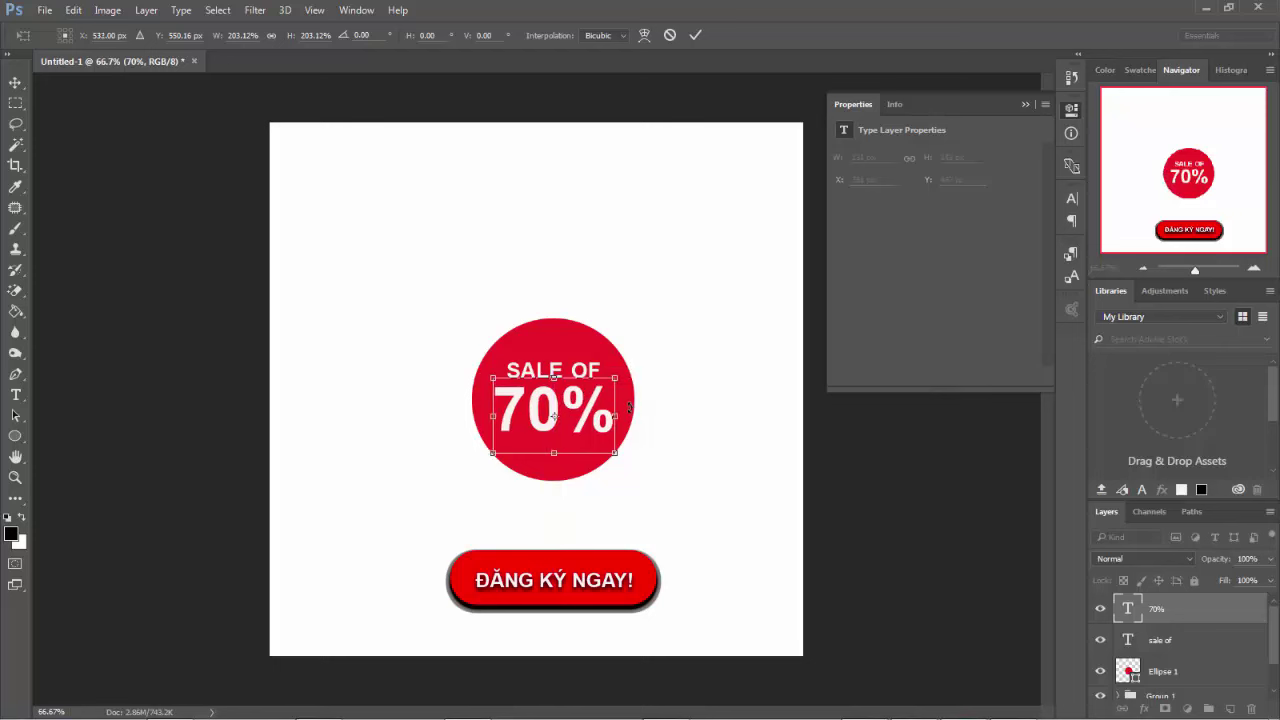
{"action": "key", "text": "Return"}
{"action": "left_click", "coordinate": [640, 403]}
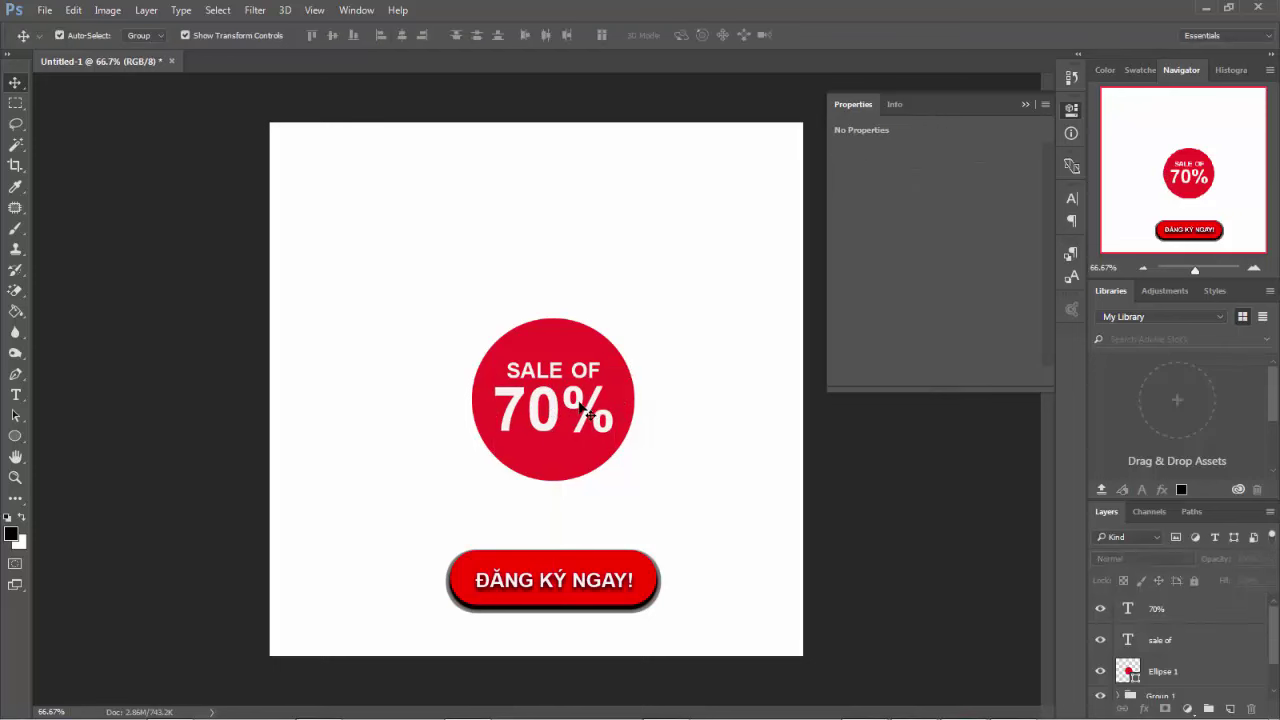
{"action": "left_click", "coordinate": [600, 410]}
{"action": "key", "text": "ctrl+t"}
{"action": "key", "text": "Return"}
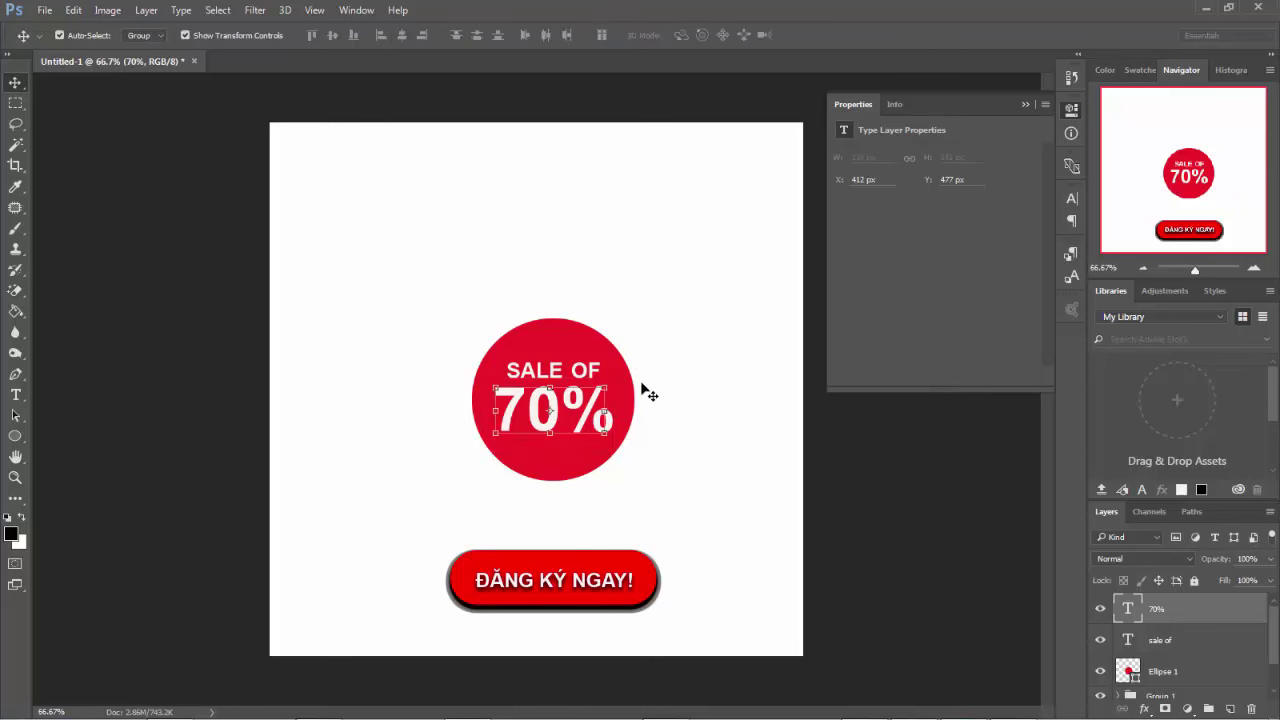
- Centre the 70% and SALE OF texts horizontally on the red circle
{"action": "left_click", "coordinate": [538, 372]}
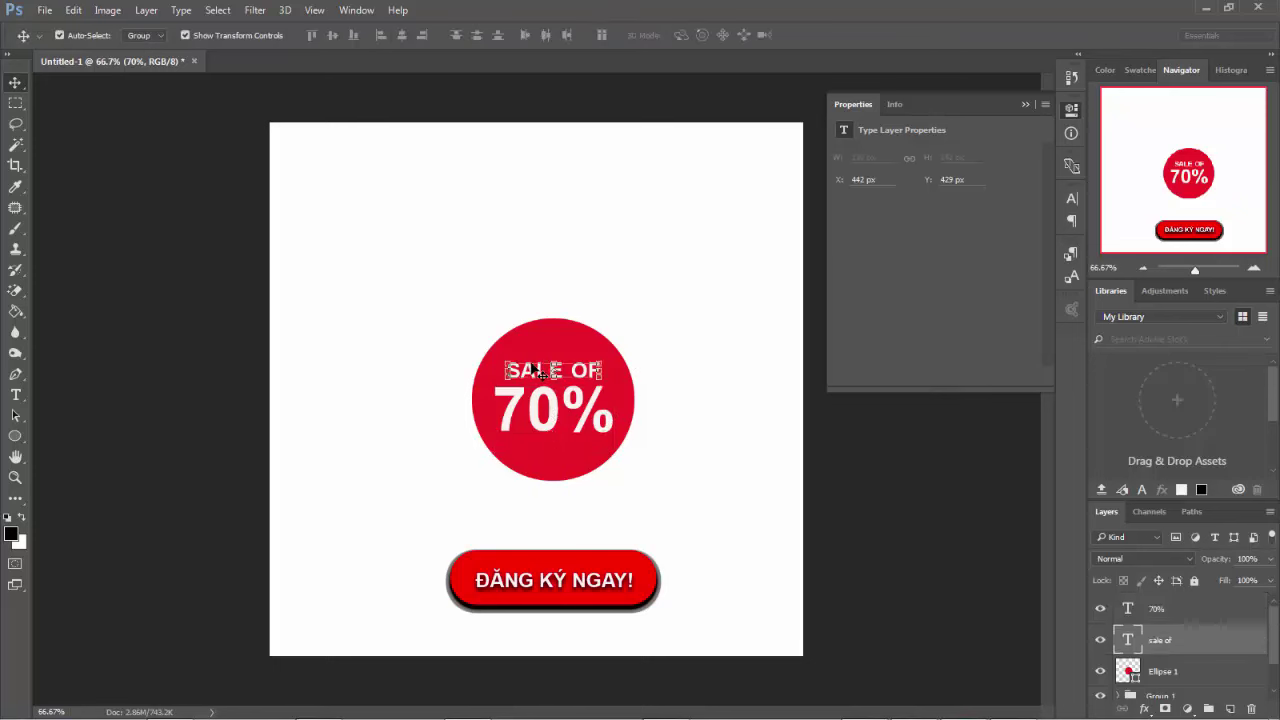
{"action": "left_click", "coordinate": [557, 424]}
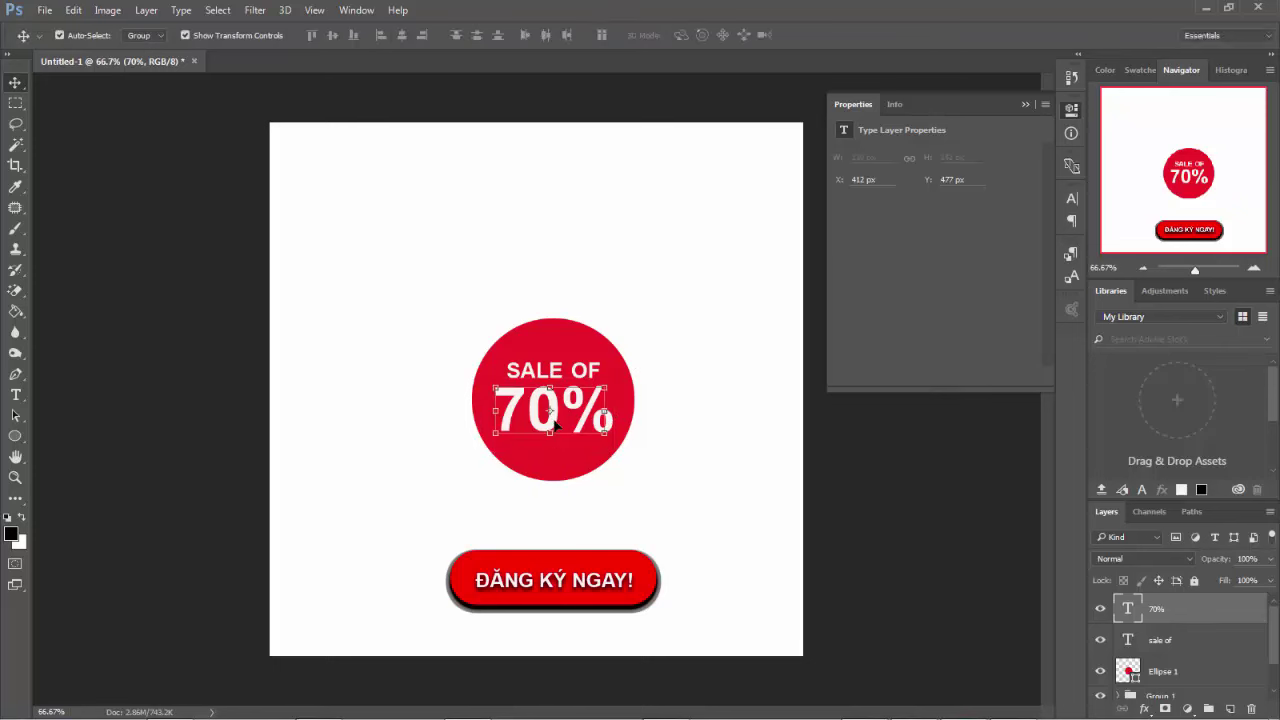
{"action": "left_click", "coordinate": [1156, 650], "text": "shift"}
{"action": "left_click", "coordinate": [1159, 674], "text": "shift"}
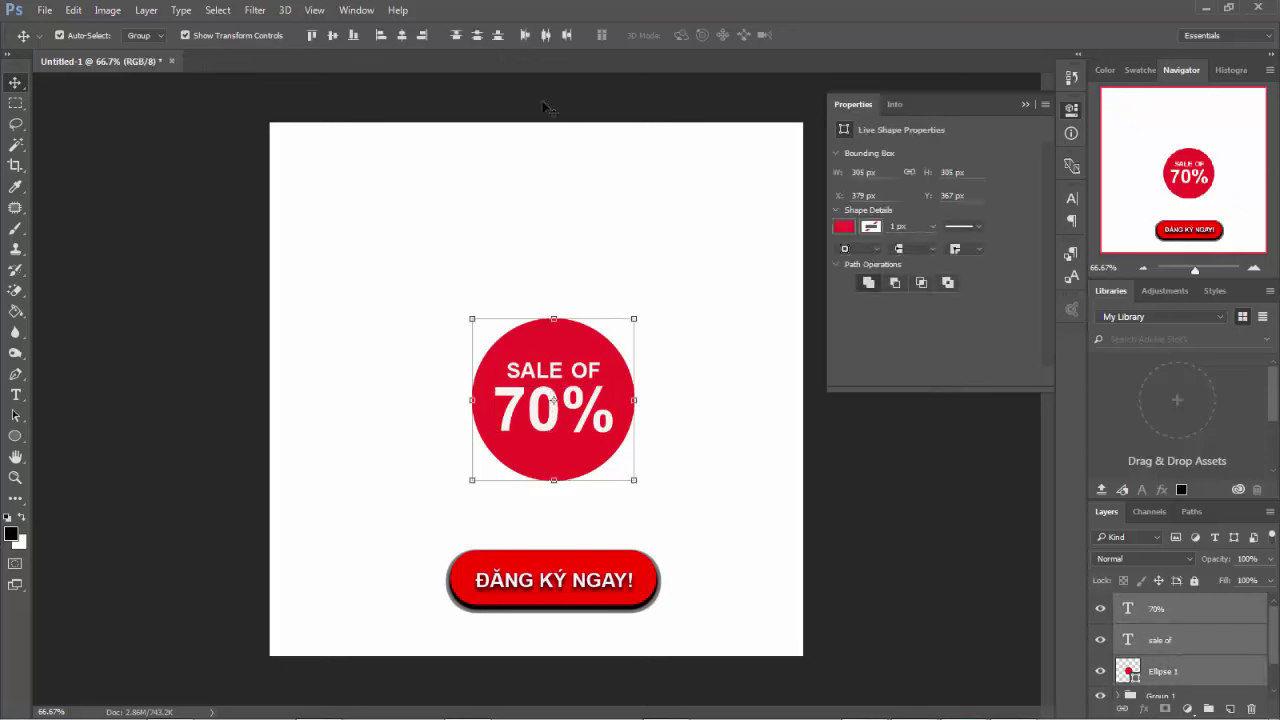
{"action": "left_click", "coordinate": [333, 36]}
{"action": "key", "text": "ctrl+z"}
{"action": "left_click", "coordinate": [402, 36]}
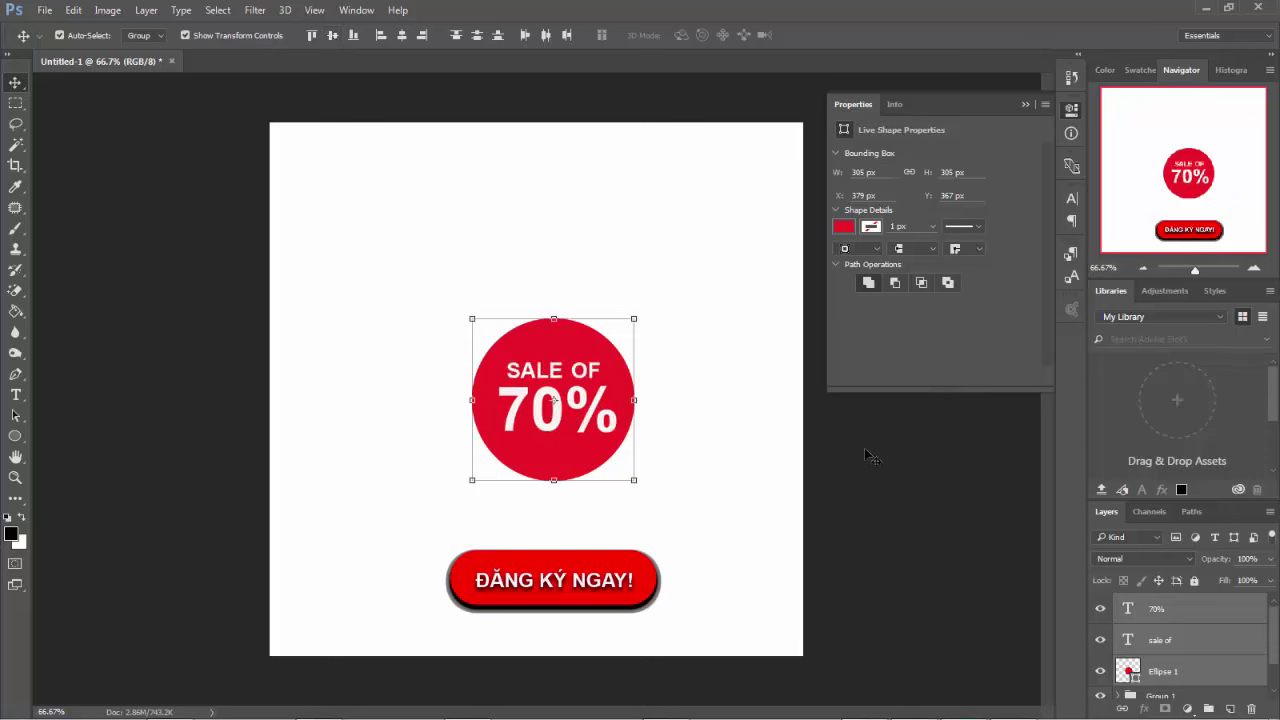
- Give the 70% text layer a Drop Shadow effect
{"action": "left_click", "coordinate": [845, 497]}
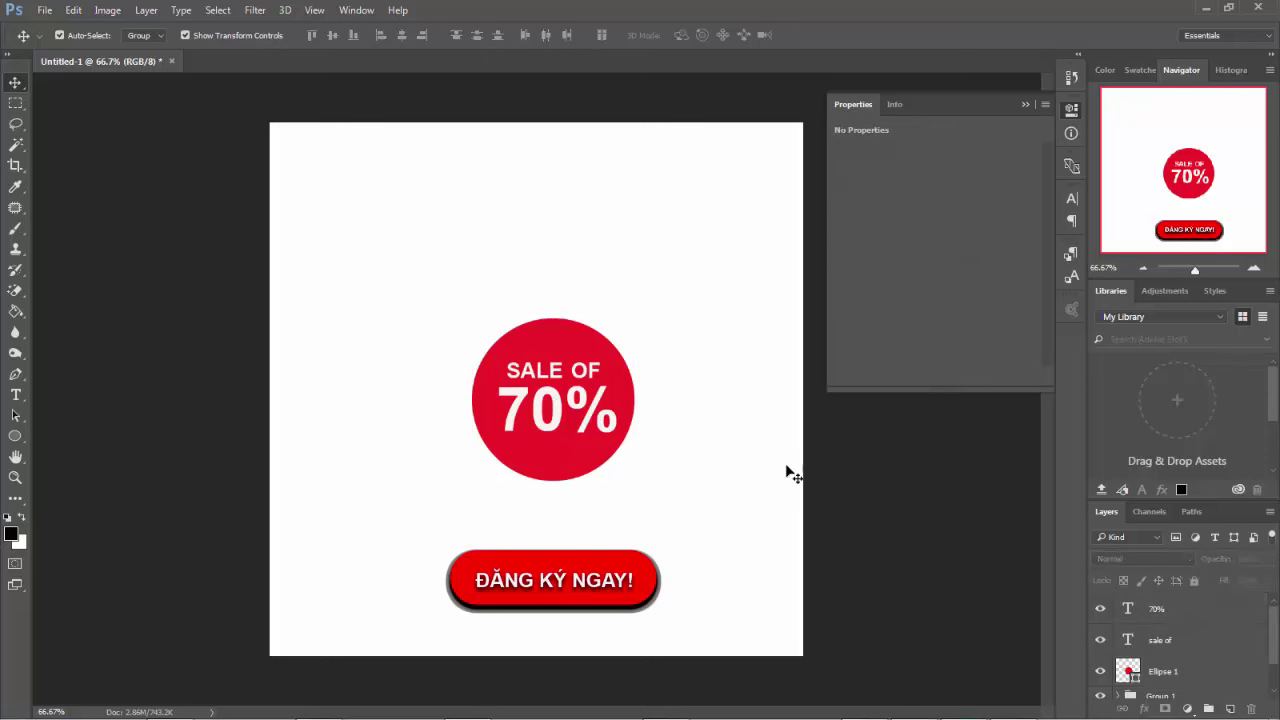
{"action": "left_click", "coordinate": [585, 405]}
{"action": "left_click", "coordinate": [912, 508]}
{"action": "left_click", "coordinate": [541, 373]}
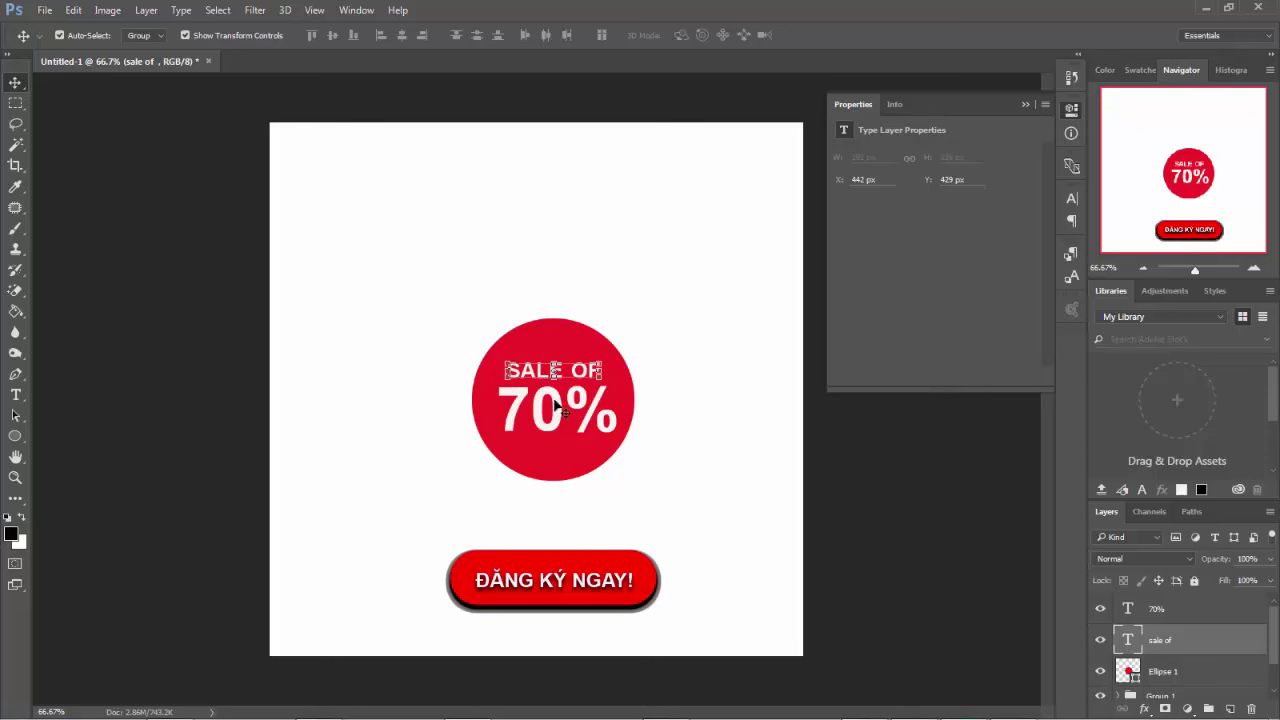
{"action": "left_click", "coordinate": [832, 493]}
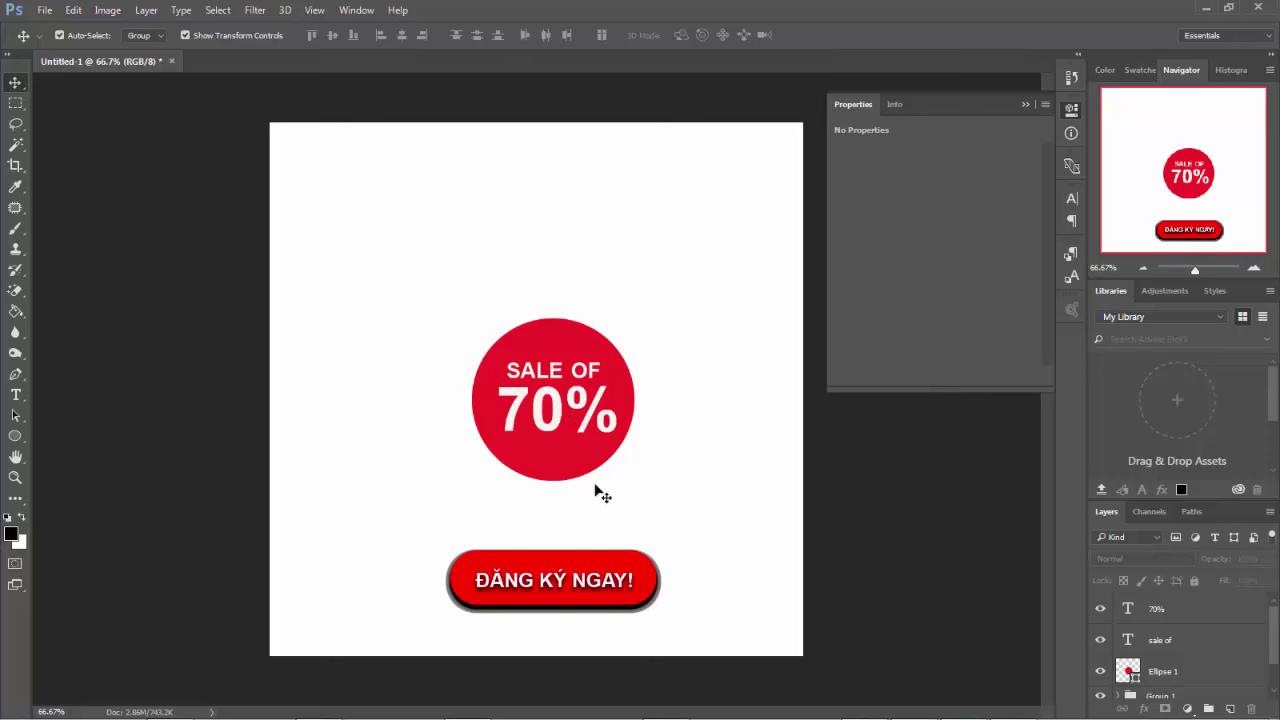
{"action": "left_click", "coordinate": [558, 418]}
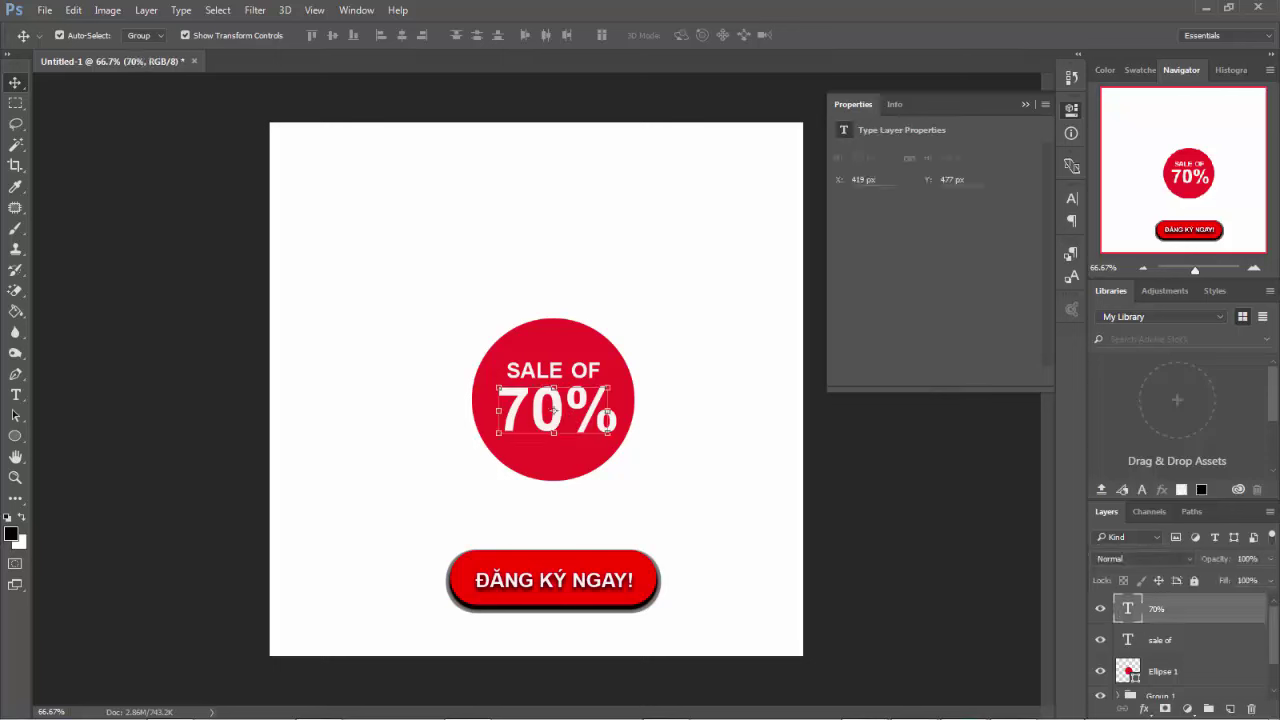
{"action": "left_click", "coordinate": [1144, 708]}
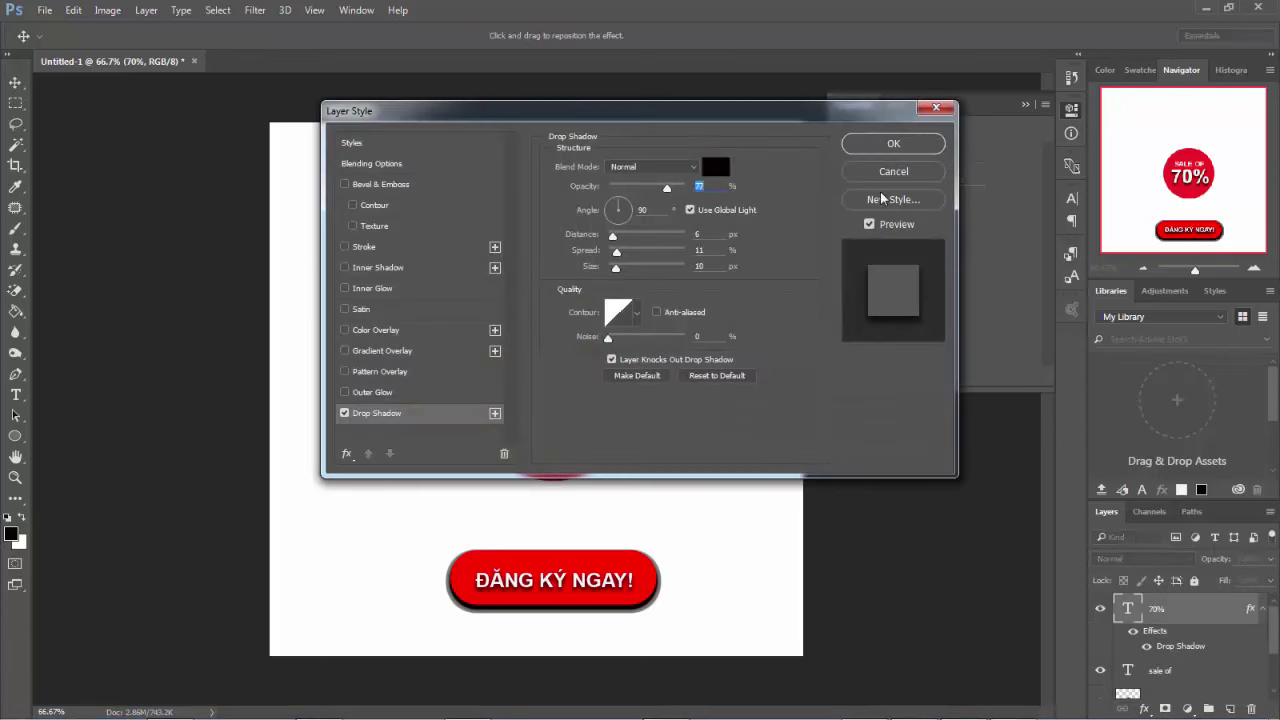
{"action": "left_click", "coordinate": [893, 143]}
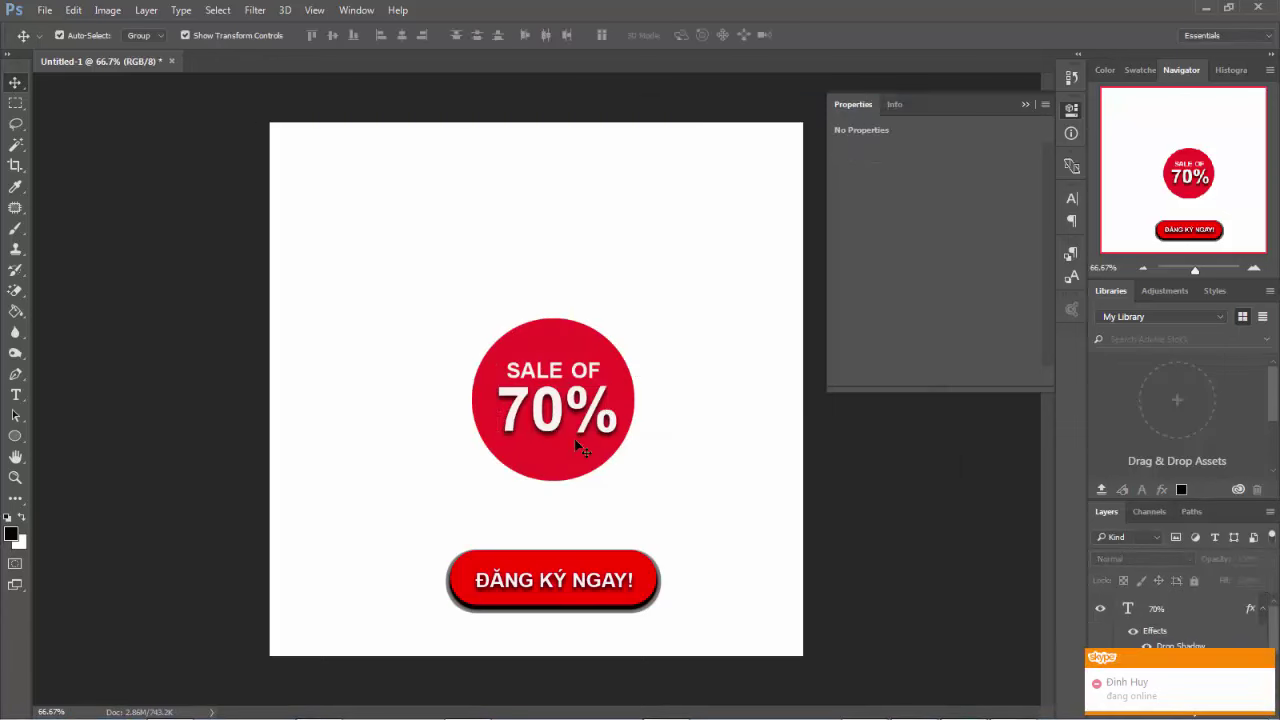
{"action": "left_click", "coordinate": [551, 459]}
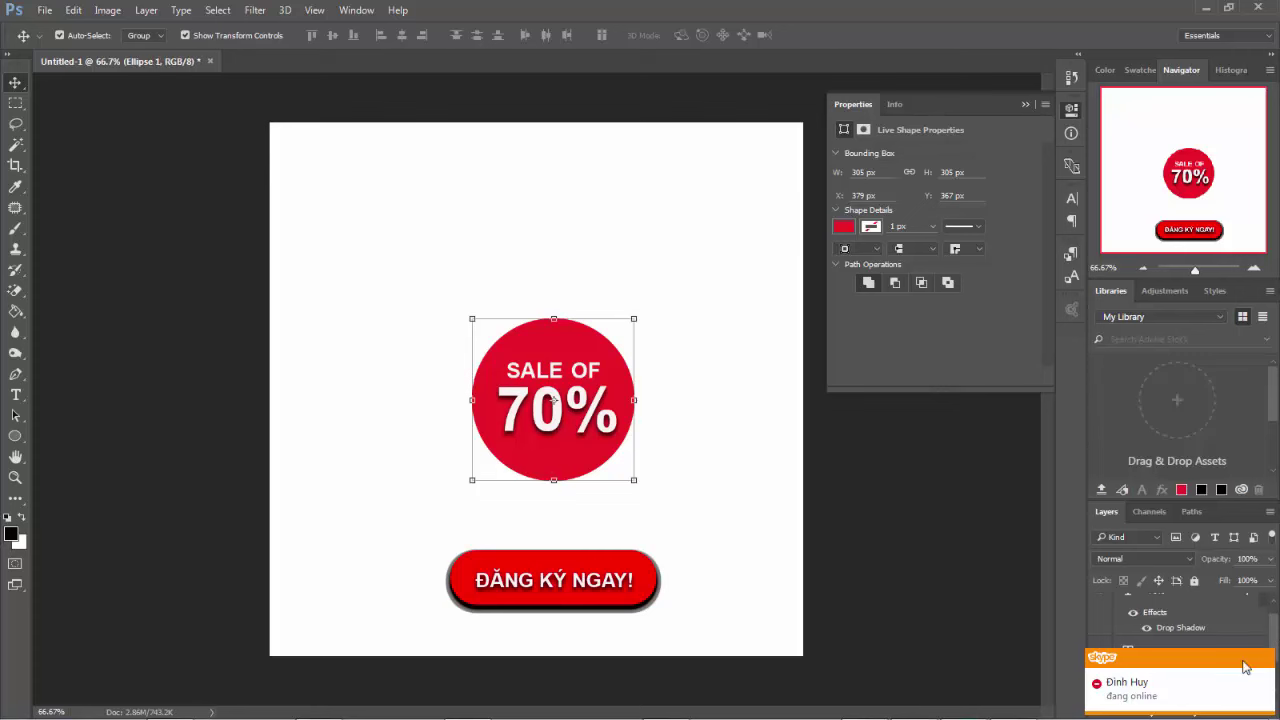
- Add a Drop Shadow effect to the red circle layer
{"action": "left_click", "coordinate": [1150, 710]}
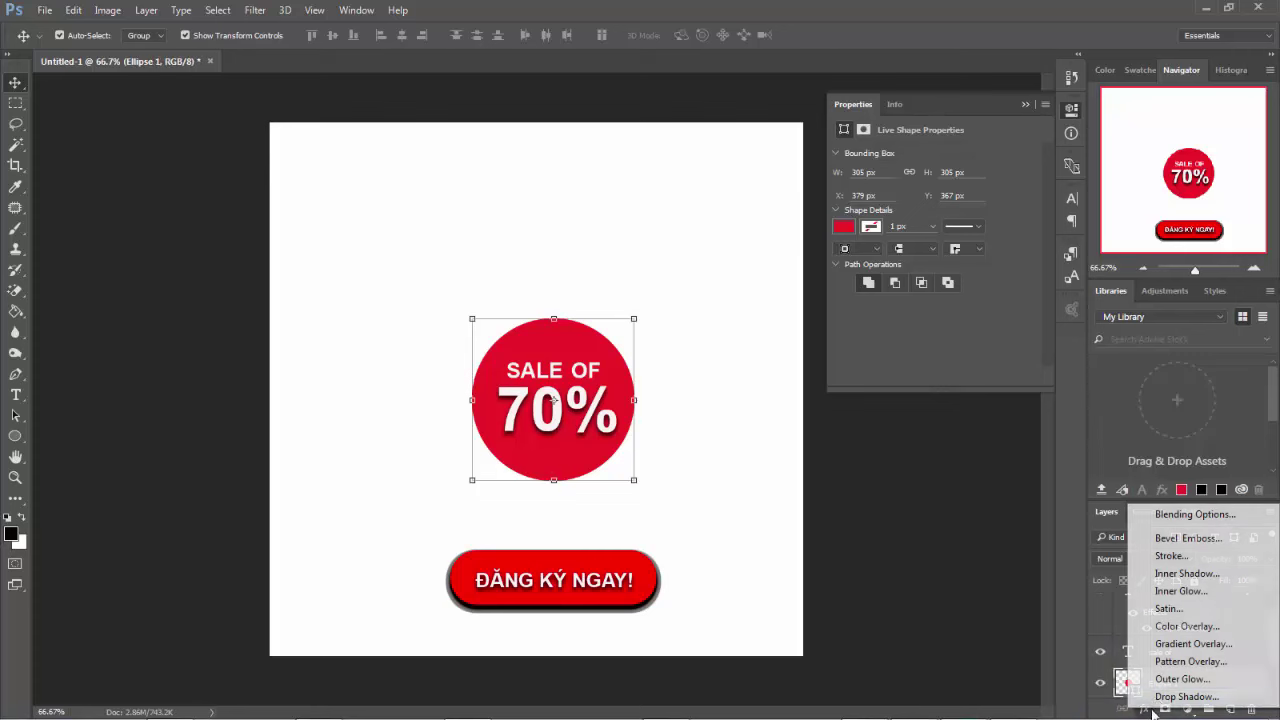
{"action": "left_click", "coordinate": [1186, 696]}
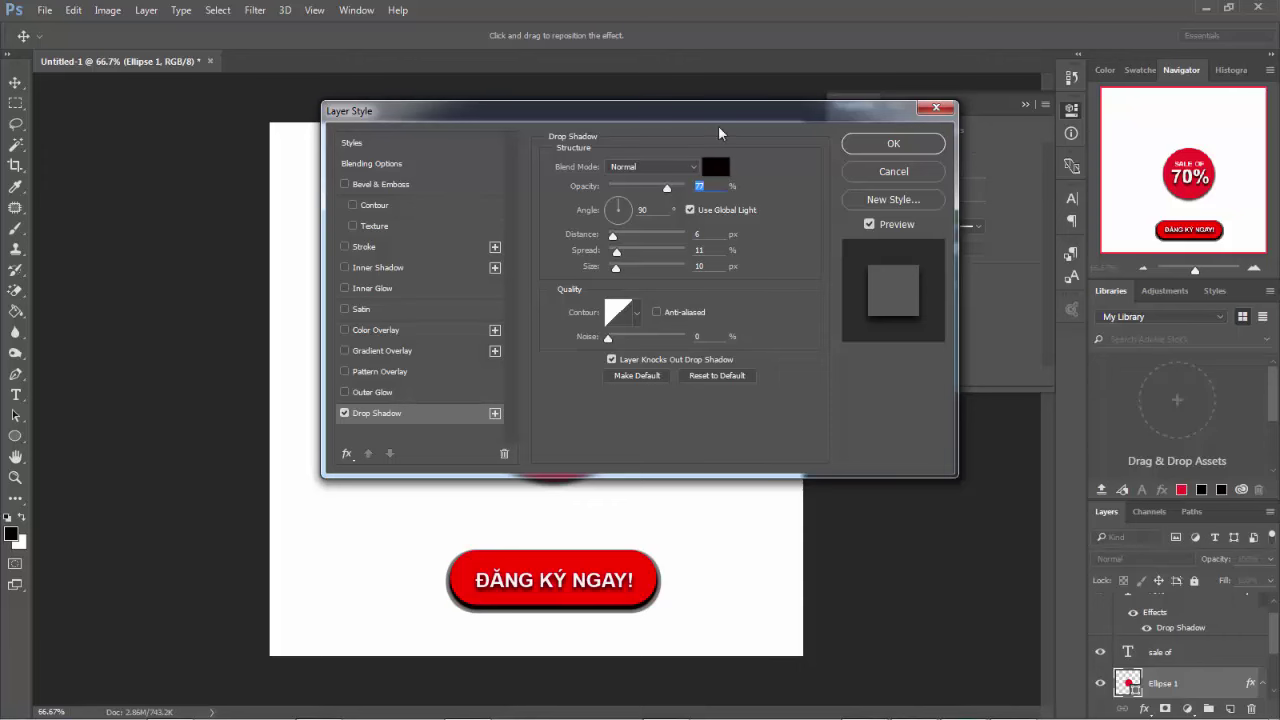
{"action": "left_click_drag", "start_coordinate": [712, 116], "coordinate": [775, 543]}
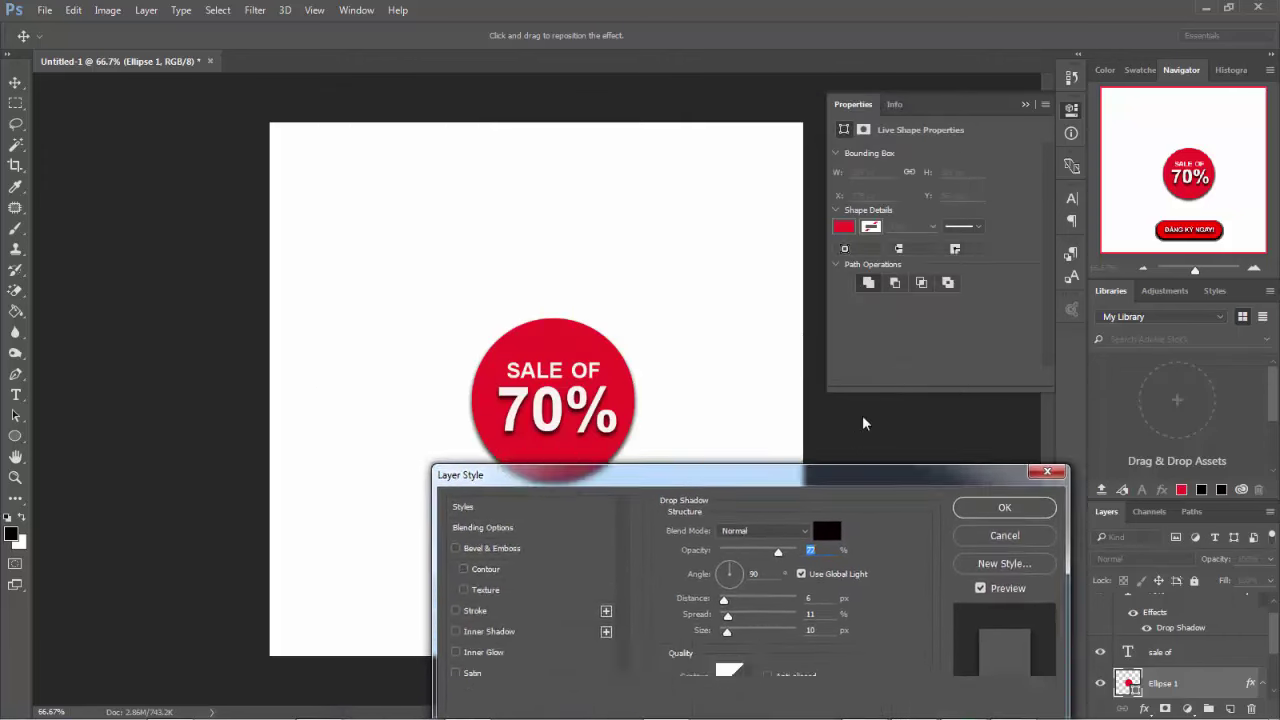
{"action": "left_click_drag", "start_coordinate": [781, 565], "coordinate": [1008, 251]}
{"action": "left_click", "coordinate": [920, 428]}
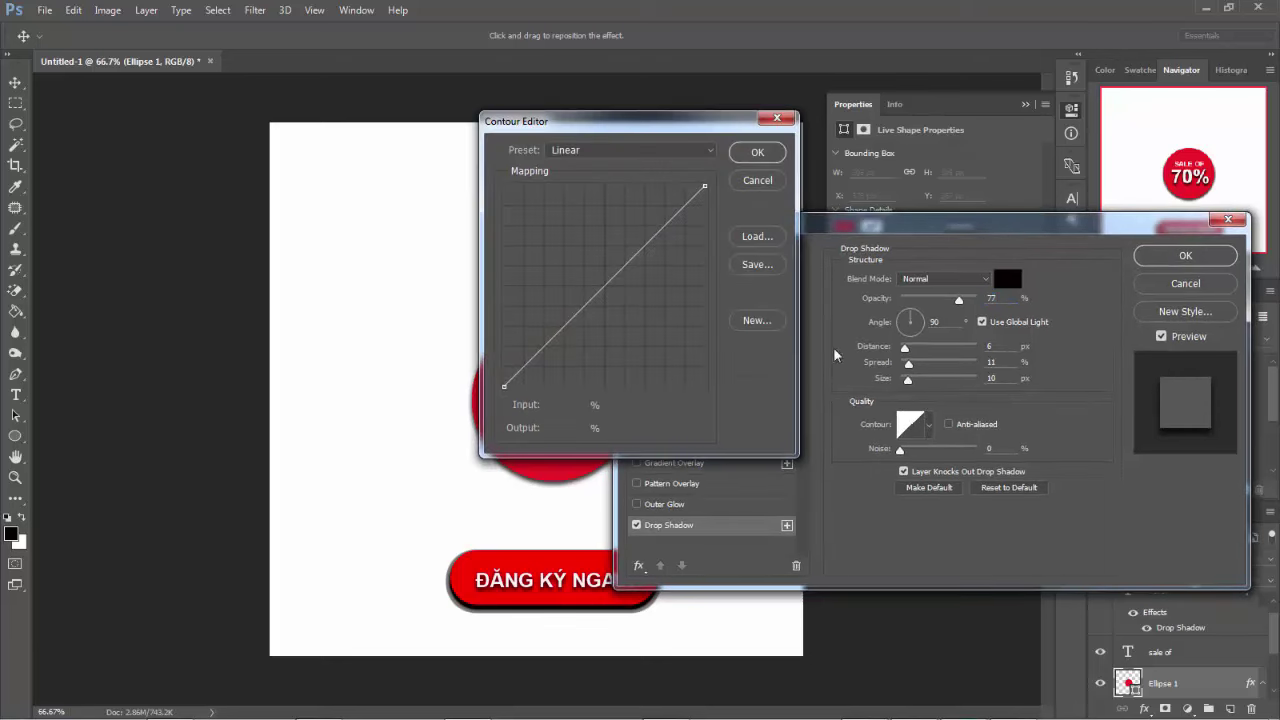
{"action": "left_click", "coordinate": [772, 122]}
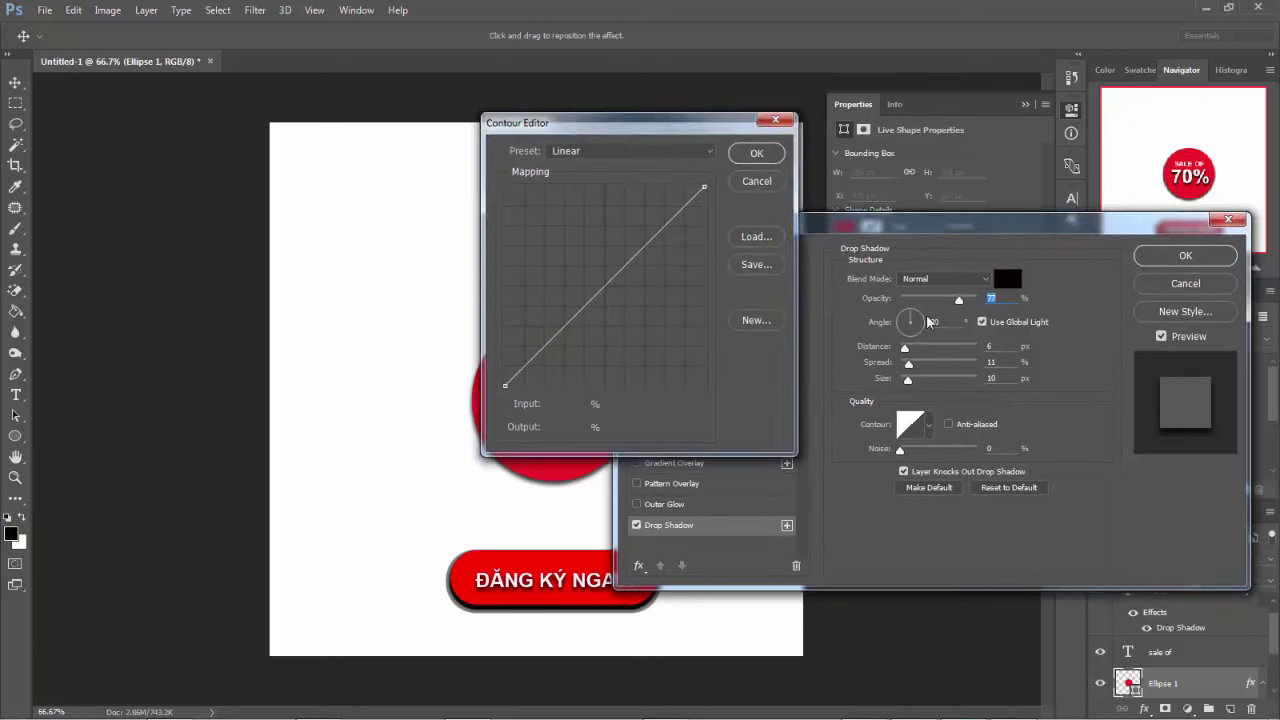
- Try contour presets and settle on one giving the circle's shadow a darker grey rim
{"action": "left_click", "coordinate": [929, 425]}
{"action": "left_click", "coordinate": [937, 463]}
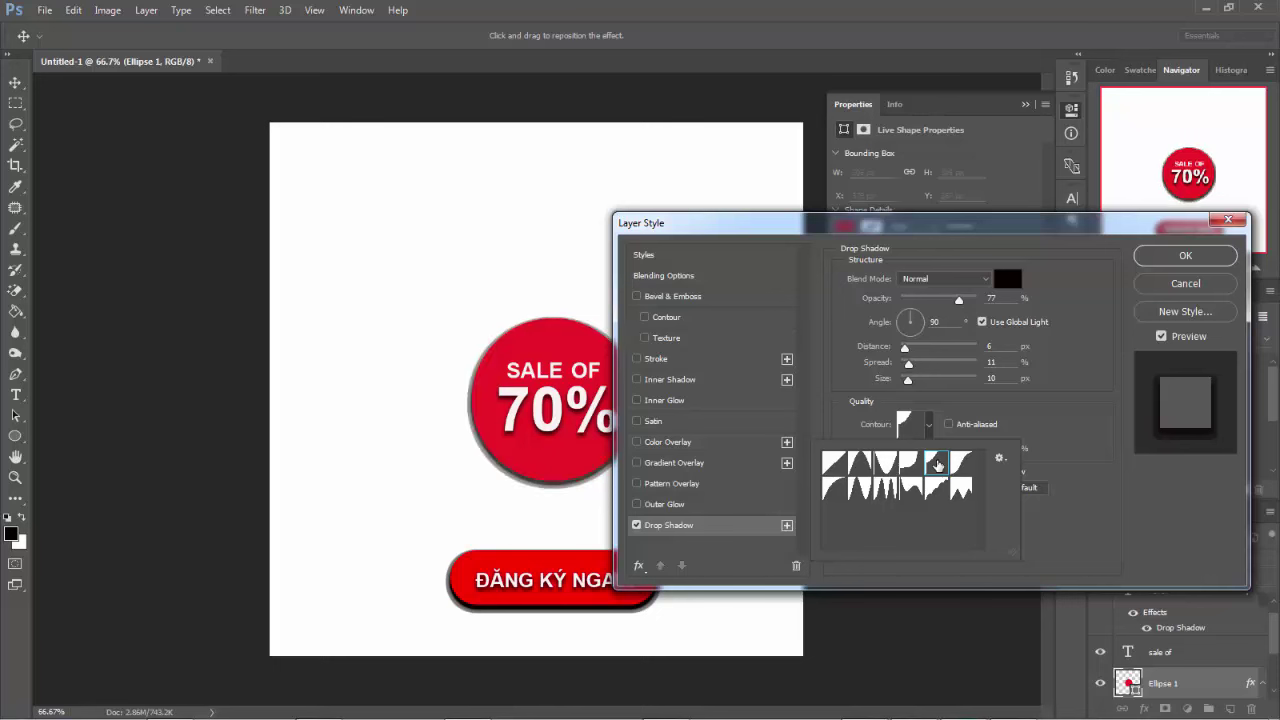
{"action": "left_click", "coordinate": [888, 489]}
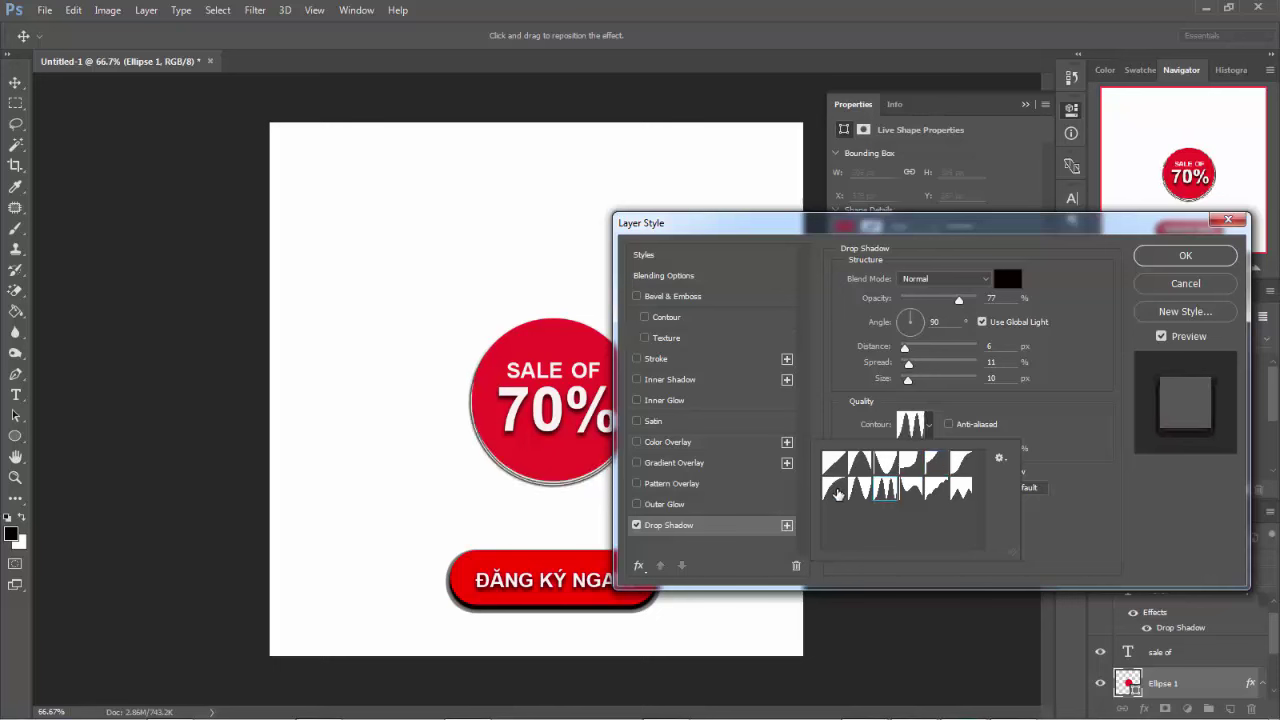
{"action": "left_click", "coordinate": [843, 492]}
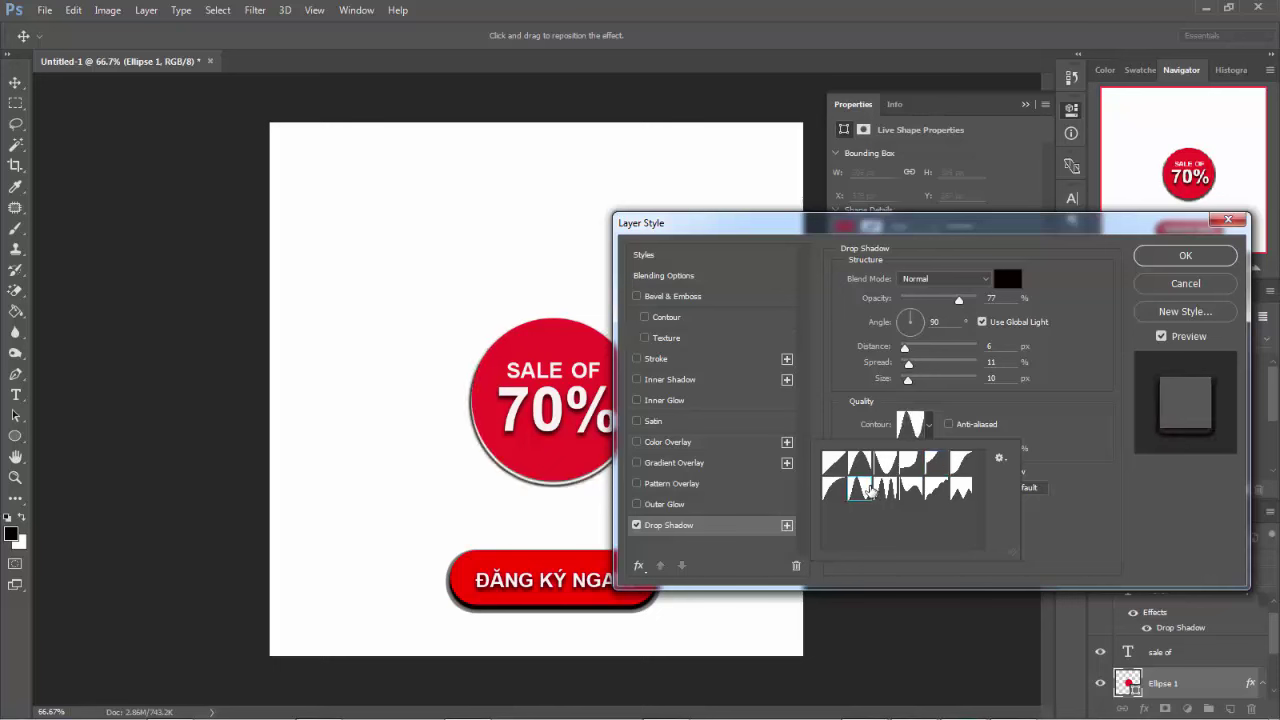
{"action": "left_click", "coordinate": [930, 490]}
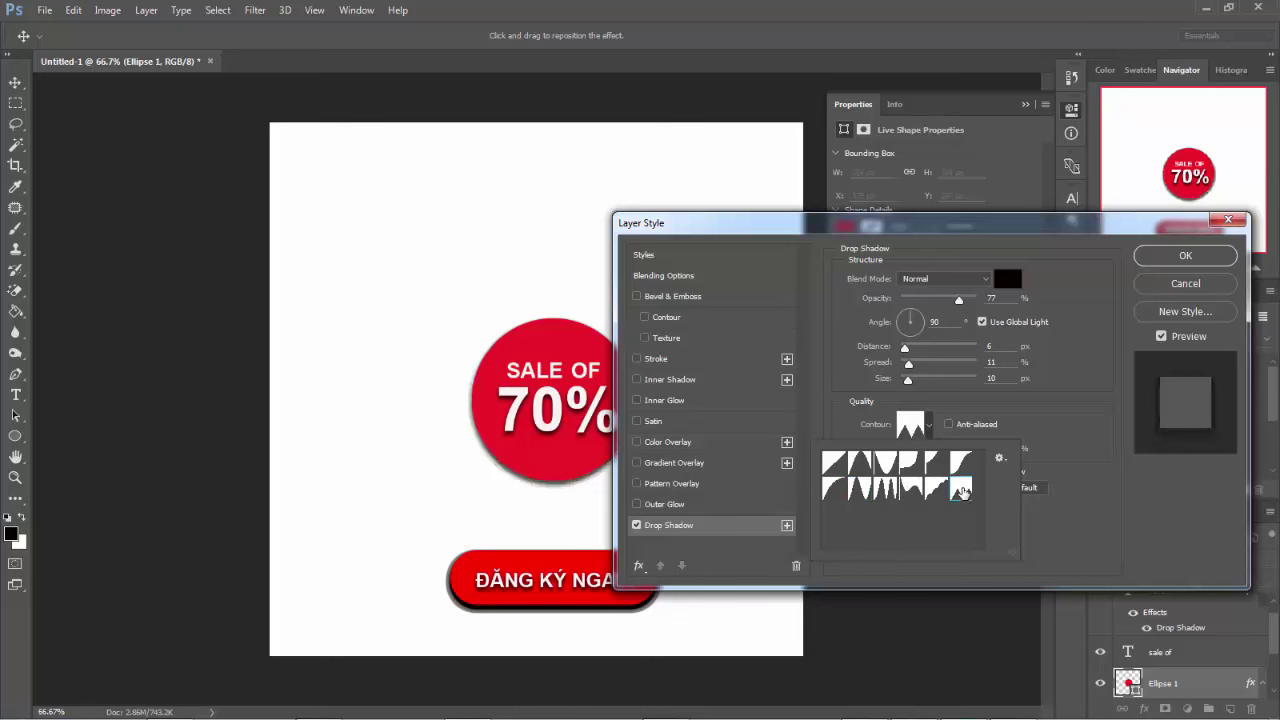
{"action": "left_click", "coordinate": [961, 490]}
{"action": "left_click", "coordinate": [912, 490]}
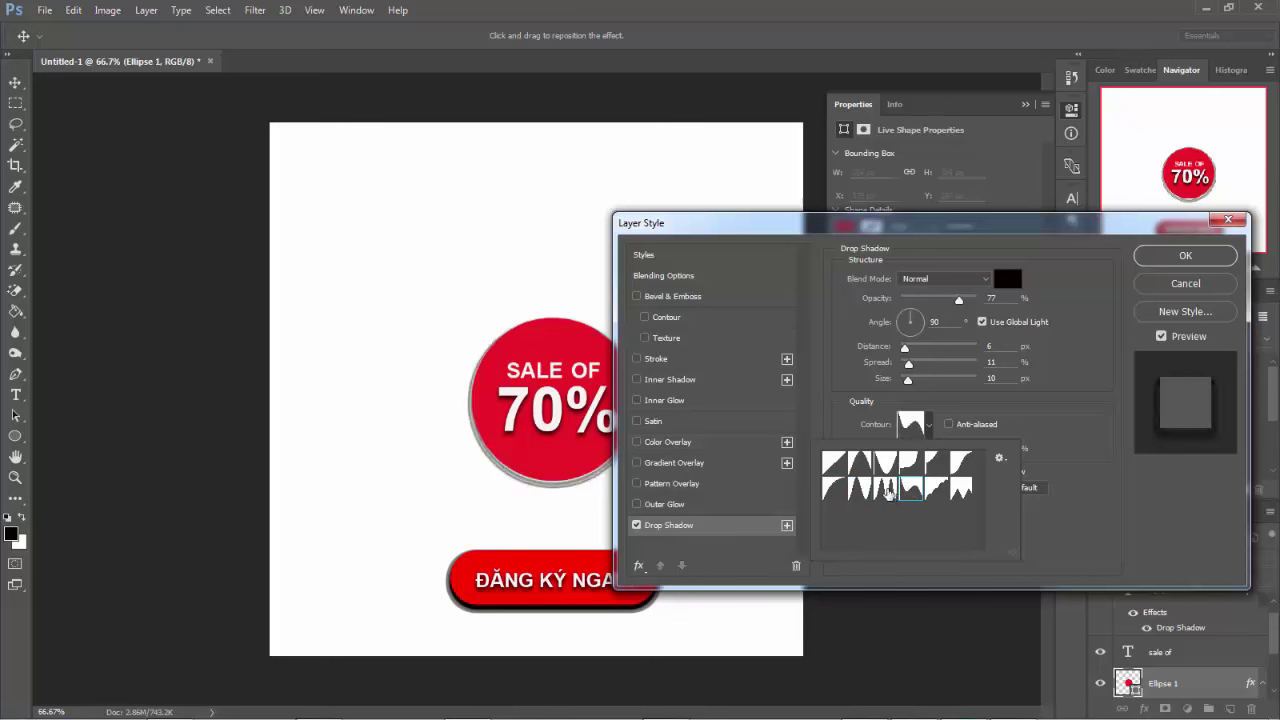
{"action": "left_click", "coordinate": [888, 490]}
{"action": "left_click", "coordinate": [936, 468]}
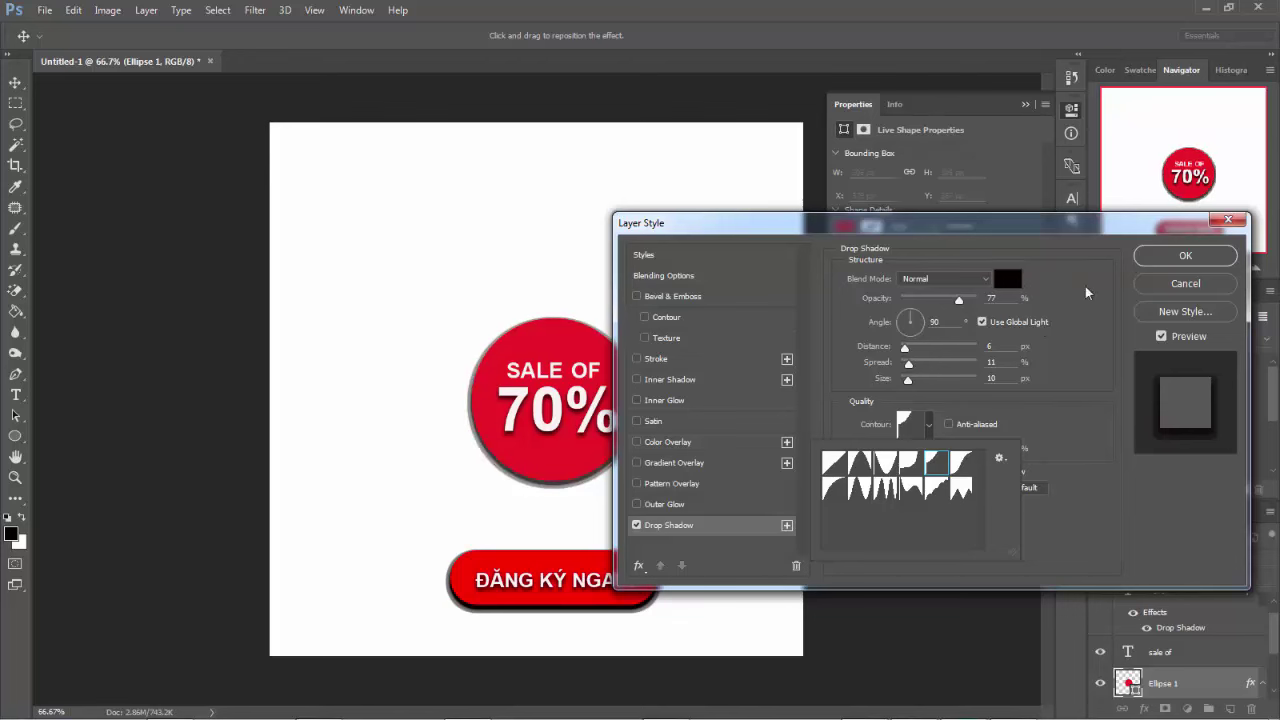
{"action": "left_click", "coordinate": [1185, 255]}
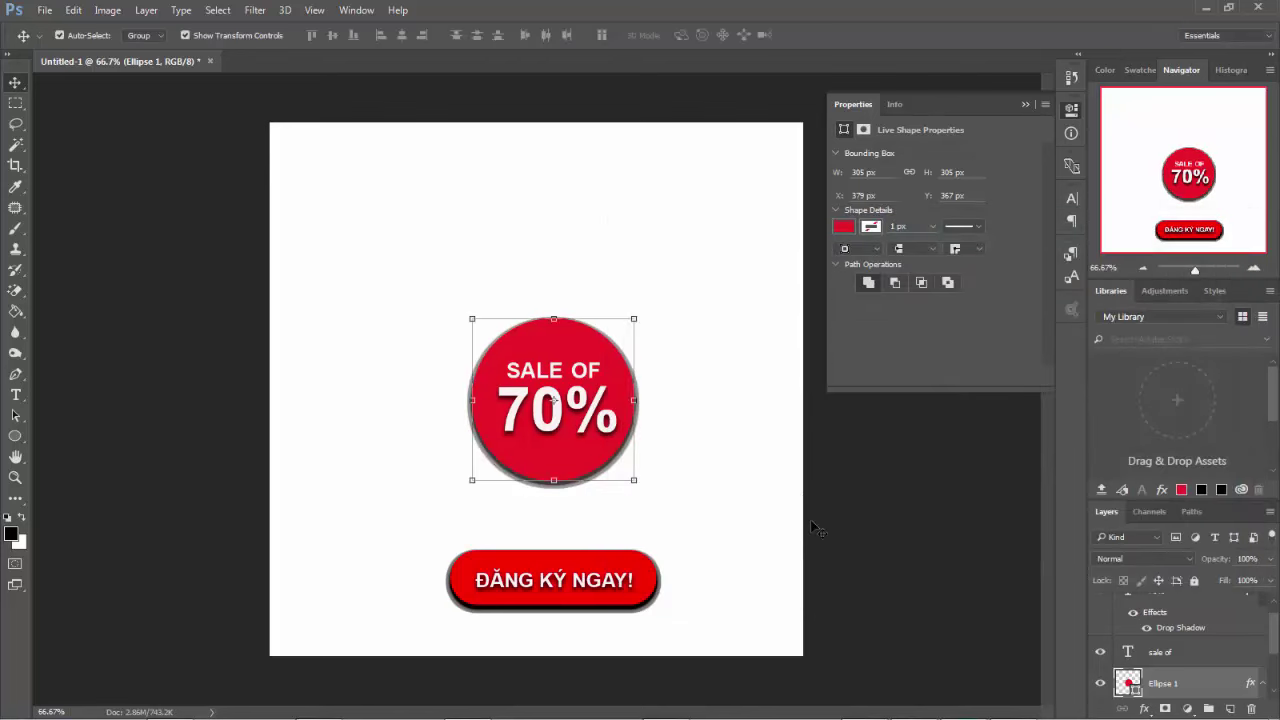
- Colour the SALE OF text yellow (f2f508) through the Character panel
{"action": "left_click", "coordinate": [814, 530]}
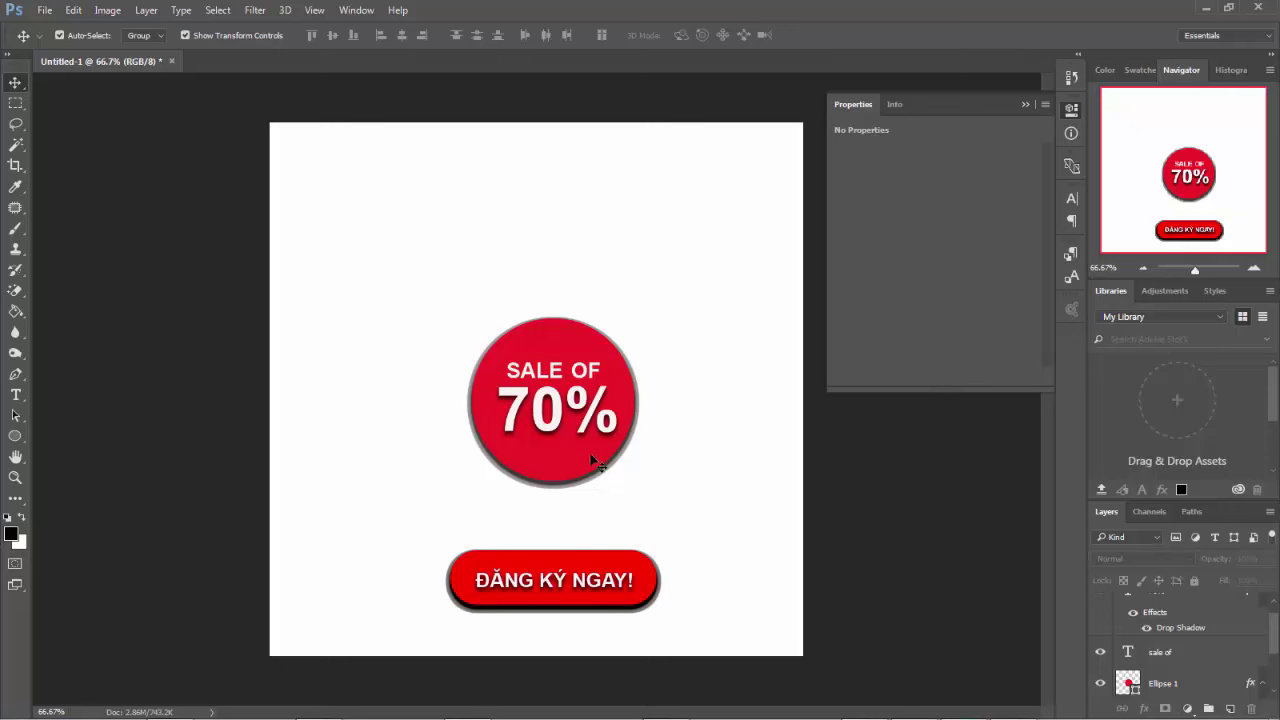
{"action": "left_click", "coordinate": [556, 374]}
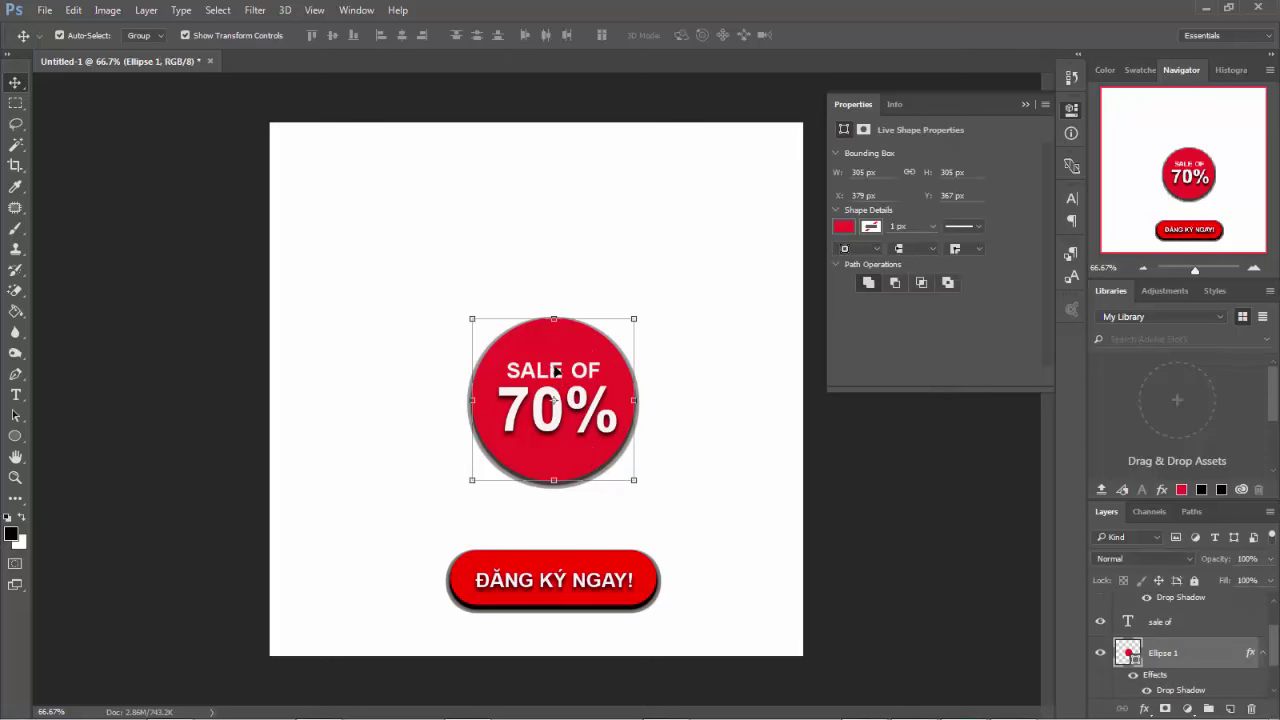
{"action": "left_click", "coordinate": [556, 372]}
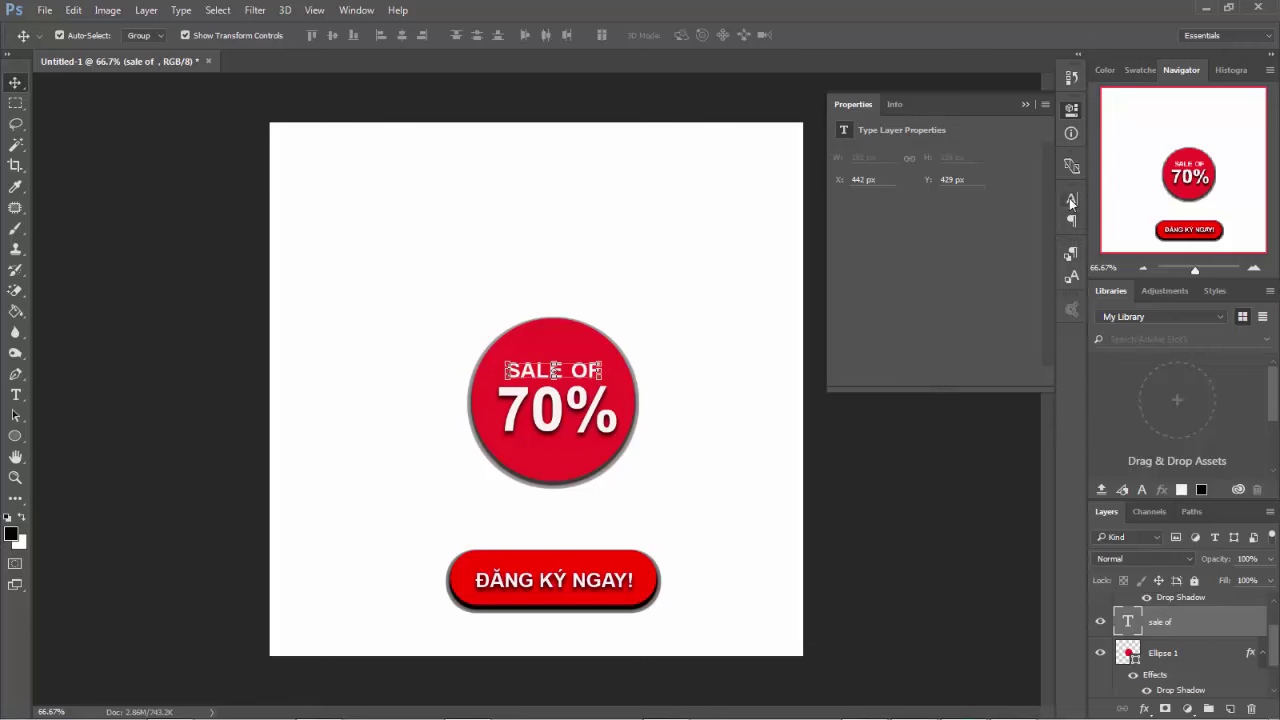
{"action": "left_click", "coordinate": [1071, 198]}
{"action": "left_click", "coordinate": [1011, 298]}
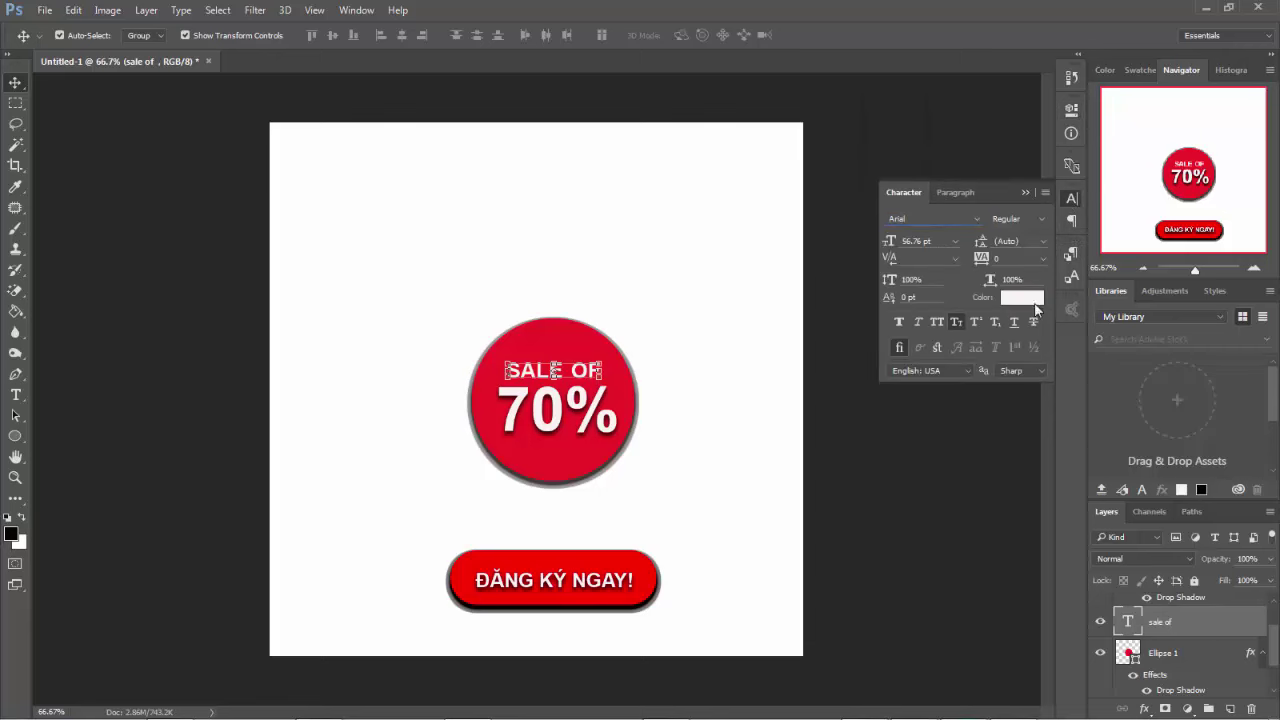
{"action": "left_click_drag", "start_coordinate": [658, 350], "coordinate": [658, 343]}
{"action": "left_click", "coordinate": [631, 182]}
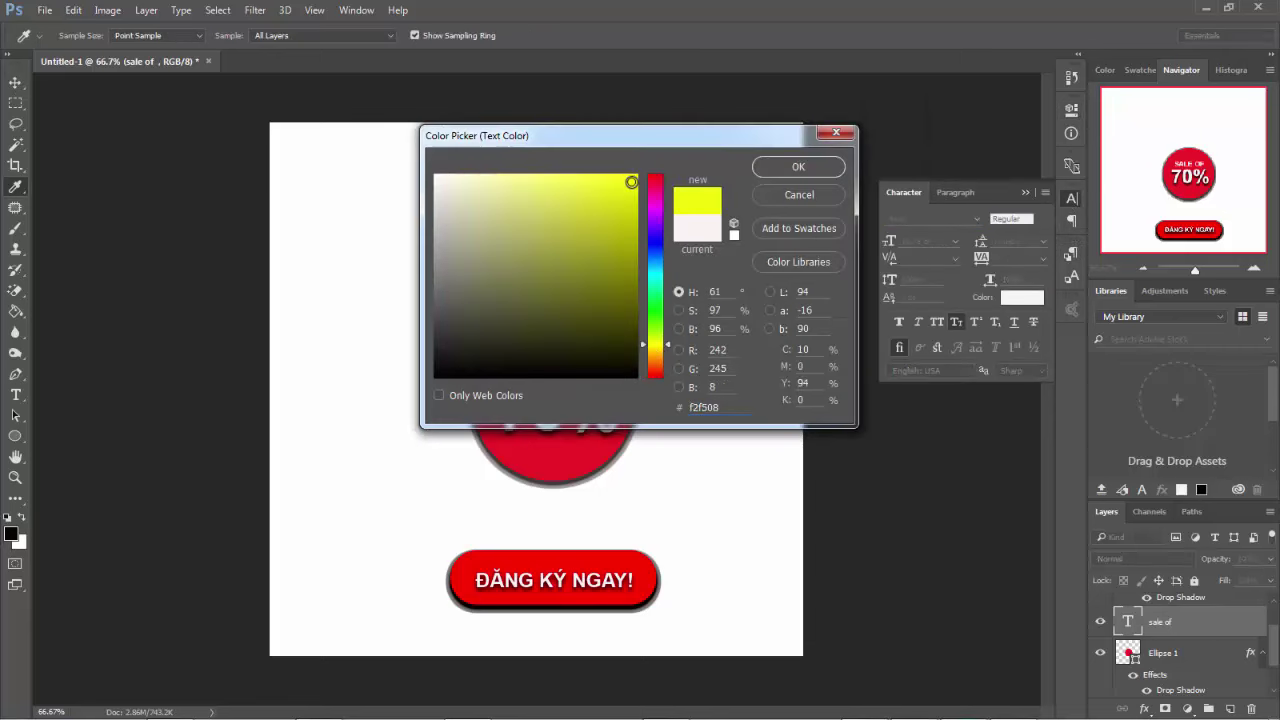
{"action": "left_click", "coordinate": [797, 169]}
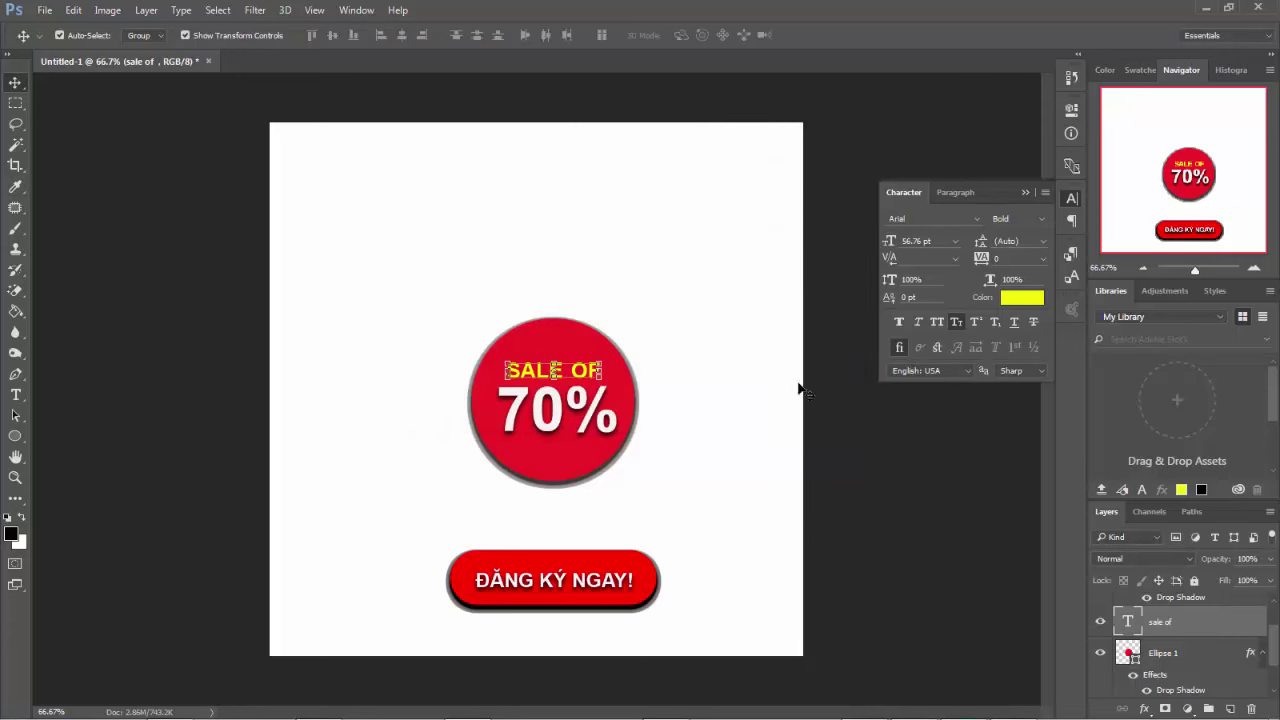
{"action": "left_click", "coordinate": [860, 446]}
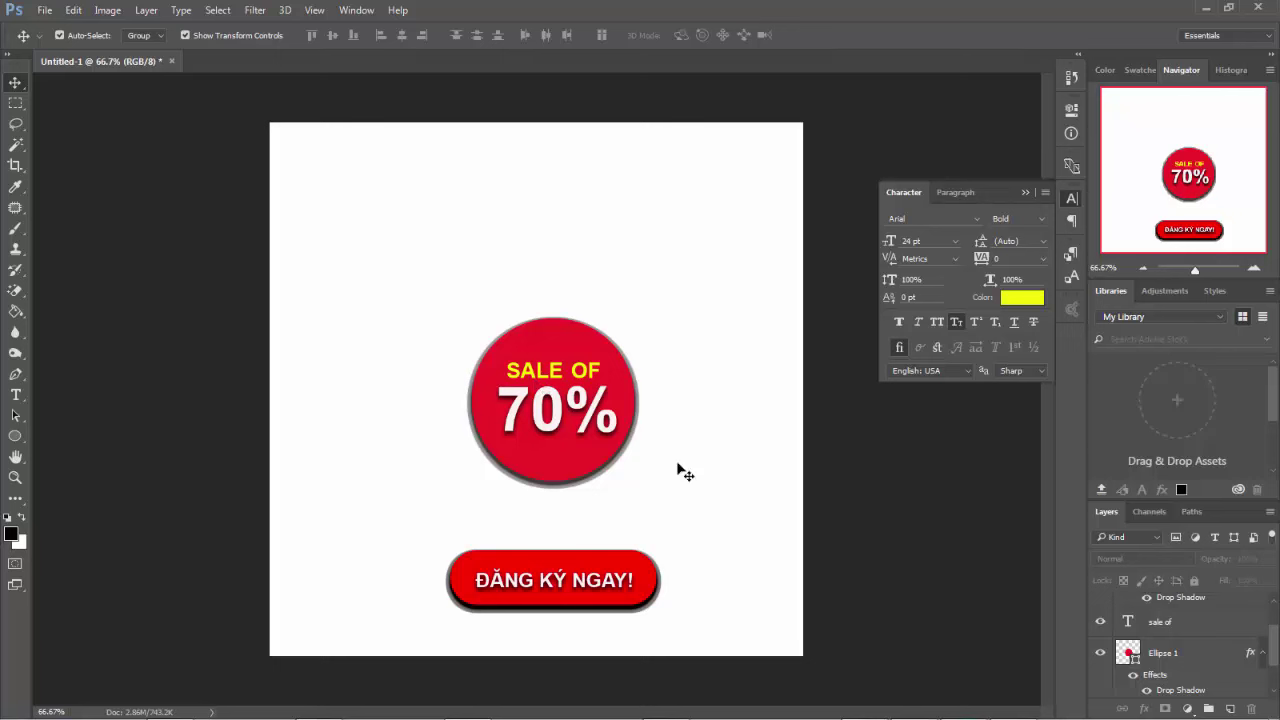
{"action": "left_click", "coordinate": [14, 437]}
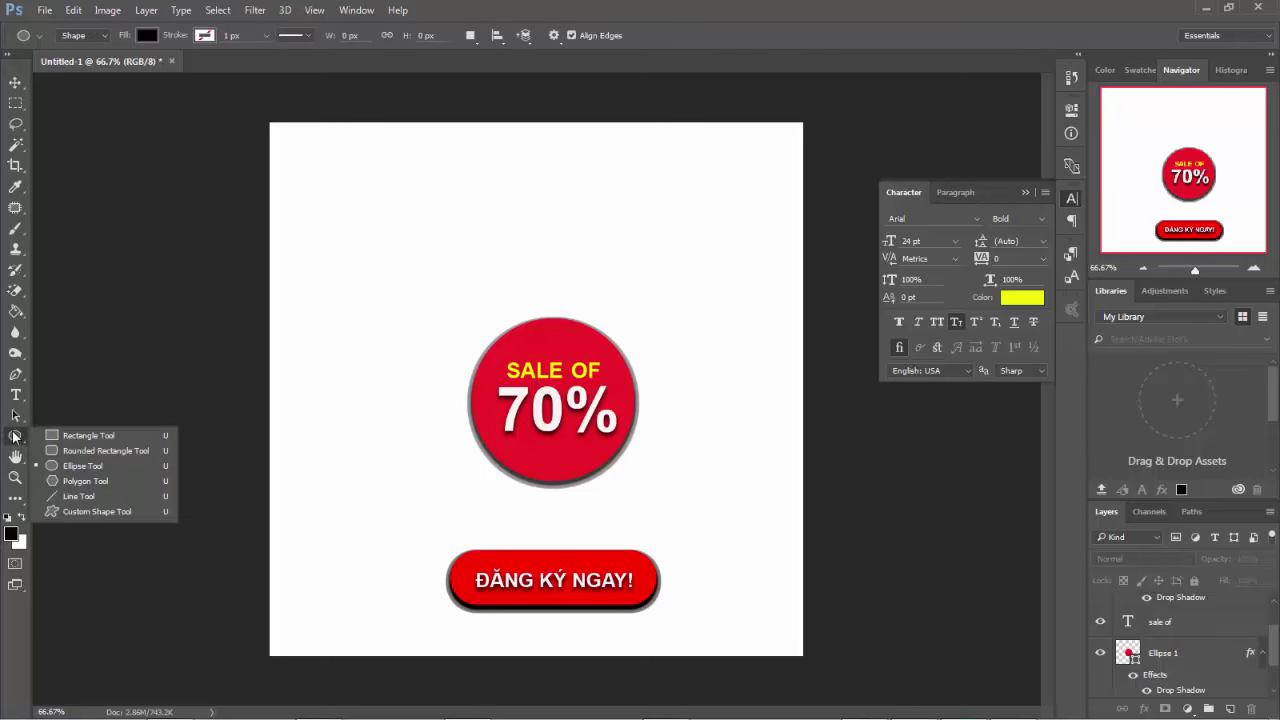
- Draw a five-sided polygon at the top left and move it fully onto the canvas
{"action": "left_click", "coordinate": [84, 481]}
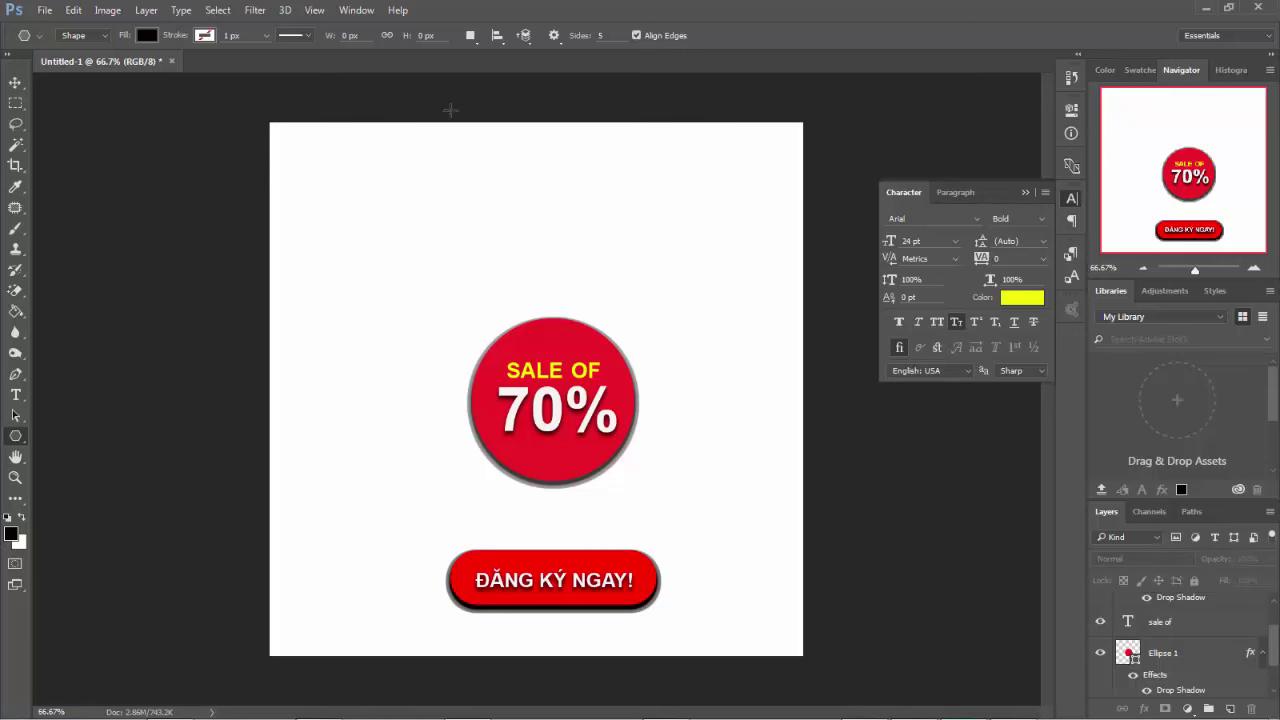
{"action": "mouse_move", "coordinate": [336, 154]}
{"action": "left_mouse_down"}
{"action": "mouse_move", "coordinate": [446, 291]}
{"action": "mouse_move", "coordinate": [384, 219]}
{"action": "mouse_move", "coordinate": [383, 157]}
{"action": "mouse_move", "coordinate": [423, 274]}
{"action": "left_mouse_up"}
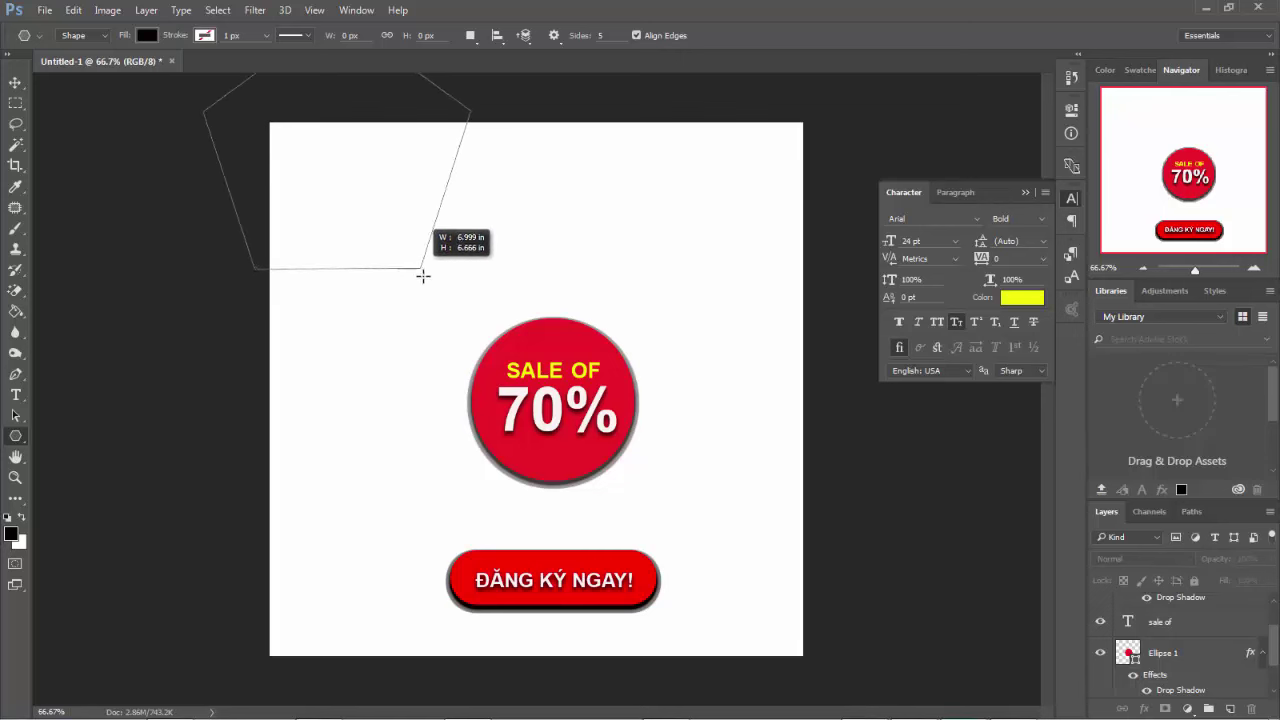
{"action": "left_click", "coordinate": [15, 82]}
{"action": "mouse_move", "coordinate": [363, 166]}
{"action": "left_mouse_down"}
{"action": "mouse_move", "coordinate": [505, 310]}
{"action": "mouse_move", "coordinate": [416, 292]}
{"action": "mouse_move", "coordinate": [444, 294]}
{"action": "left_mouse_up"}
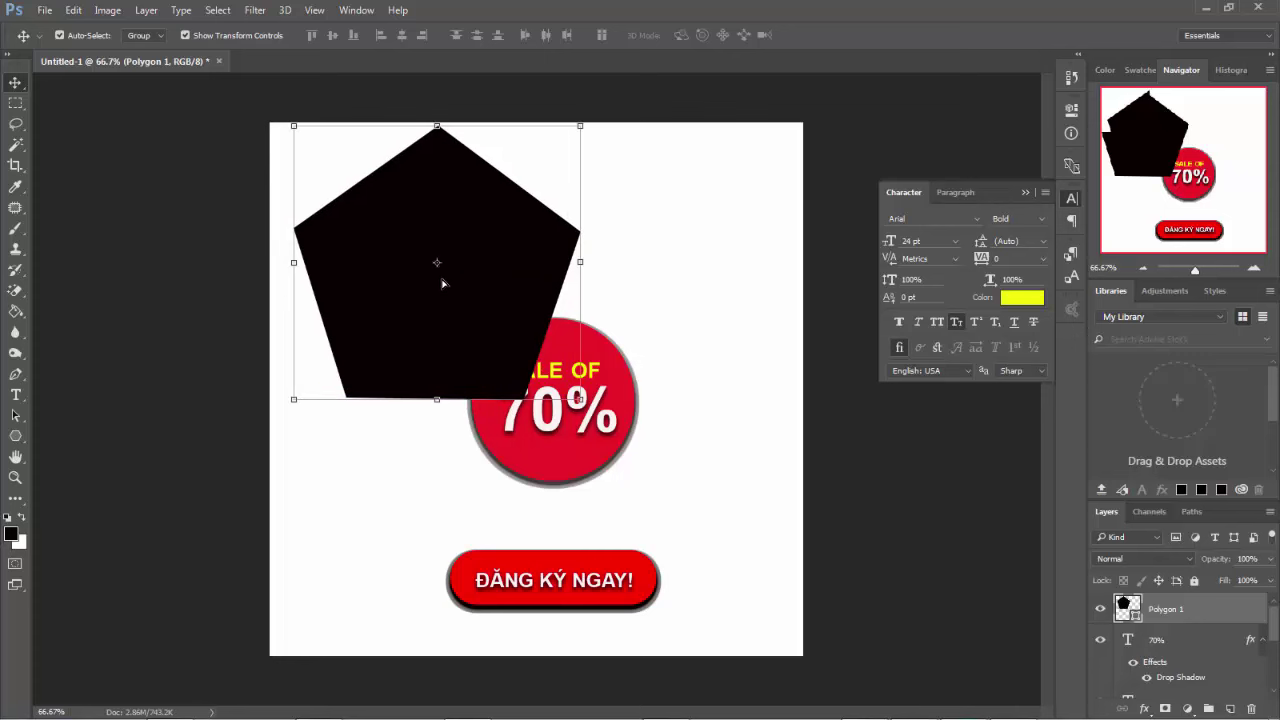
{"action": "left_click", "coordinate": [15, 437]}
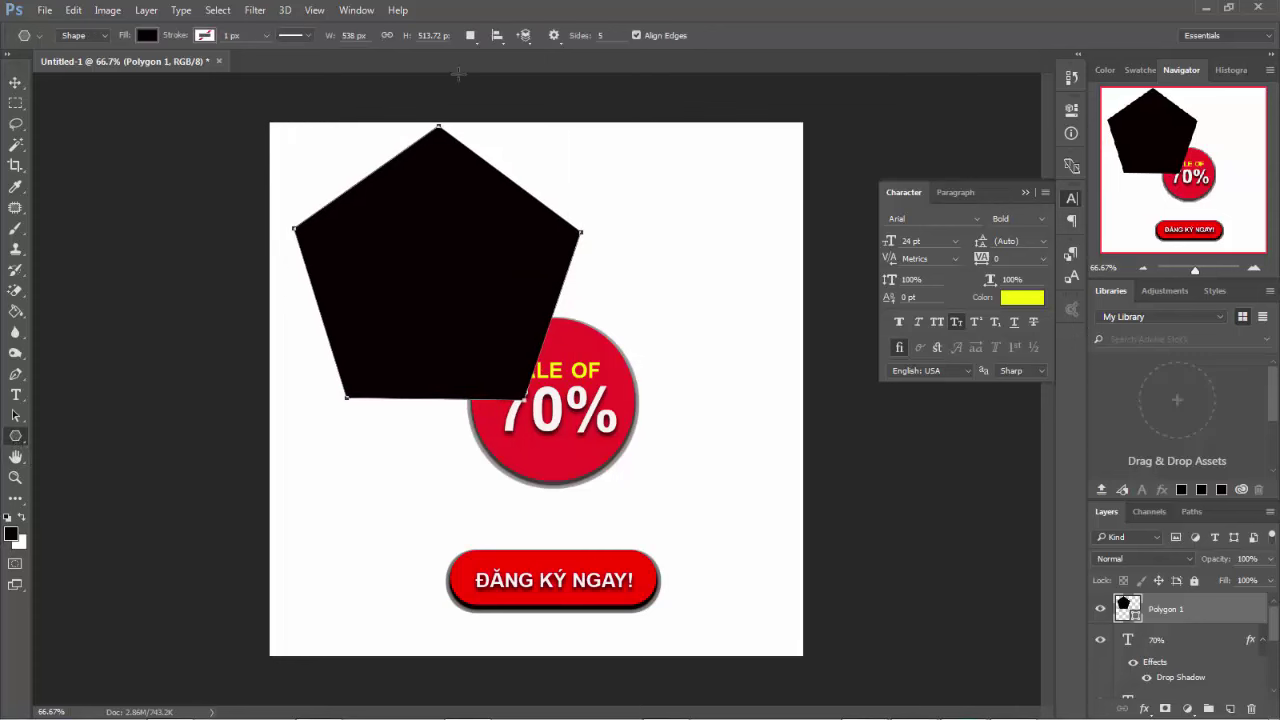
- Give the pentagon a red fill and a yellow 16.61 px stroke
{"action": "left_click", "coordinate": [148, 36]}
{"action": "left_click", "coordinate": [130, 150]}
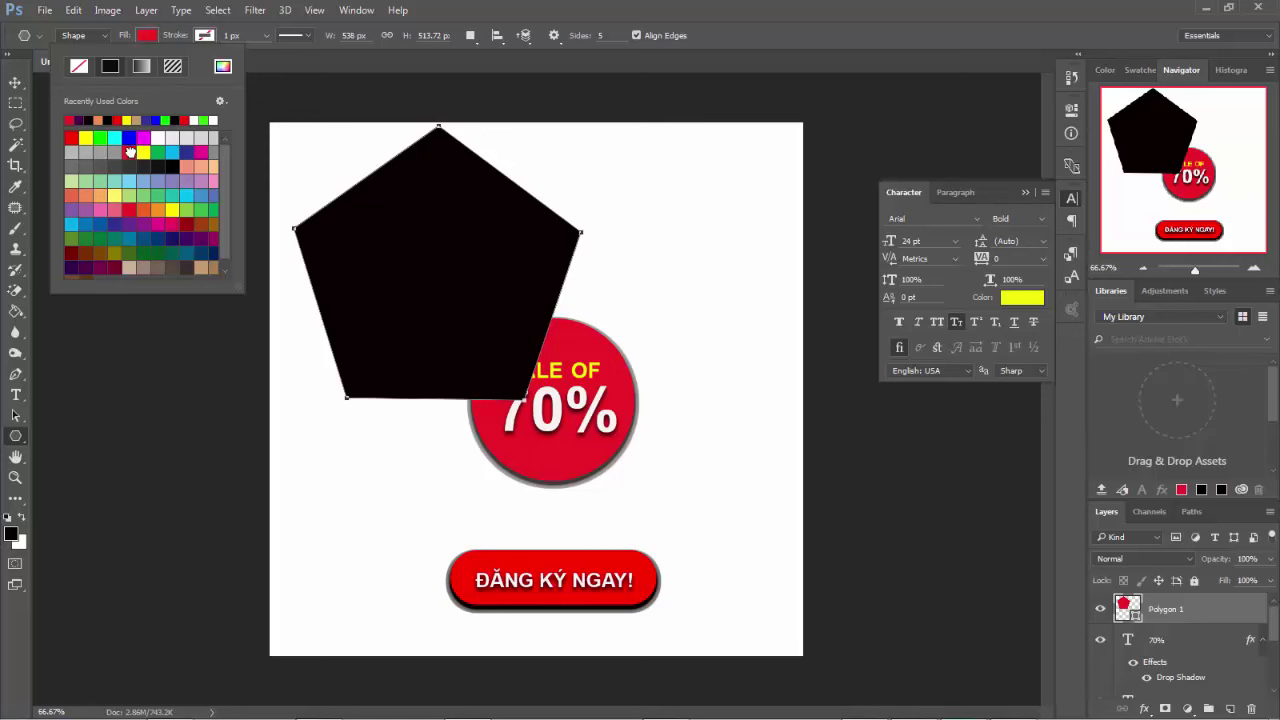
{"action": "left_click", "coordinate": [205, 35]}
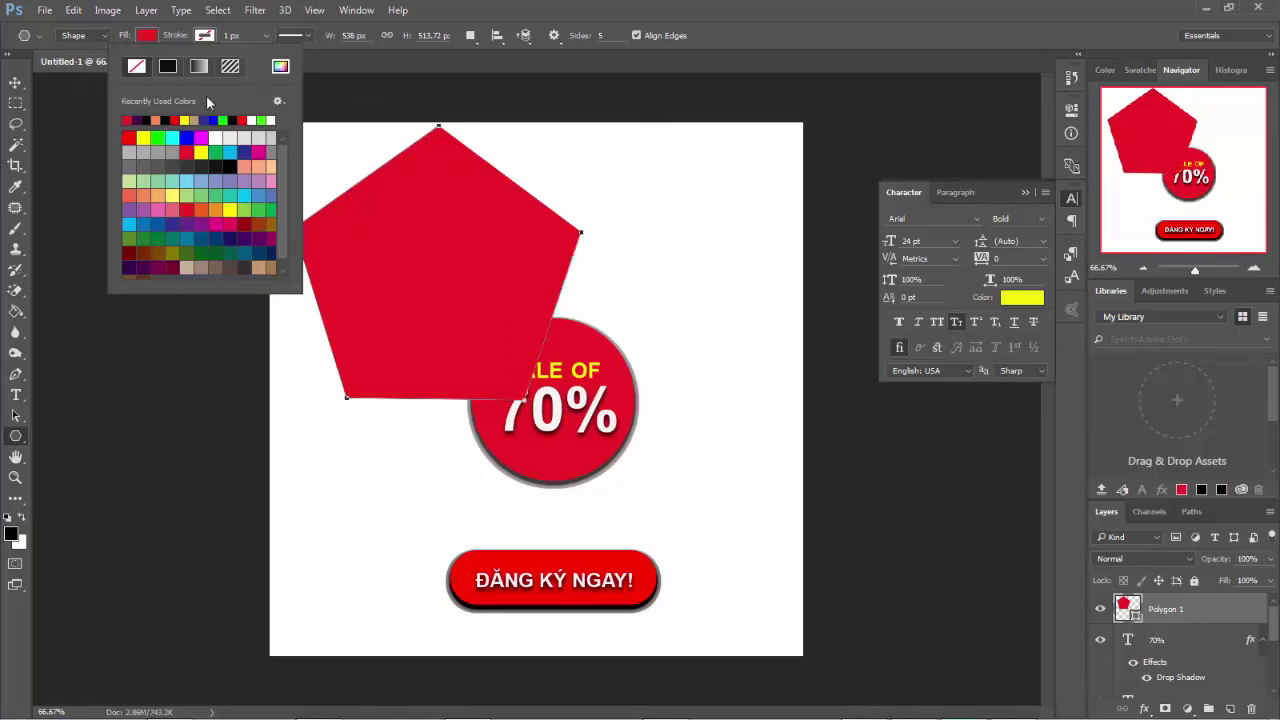
{"action": "left_click", "coordinate": [203, 137]}
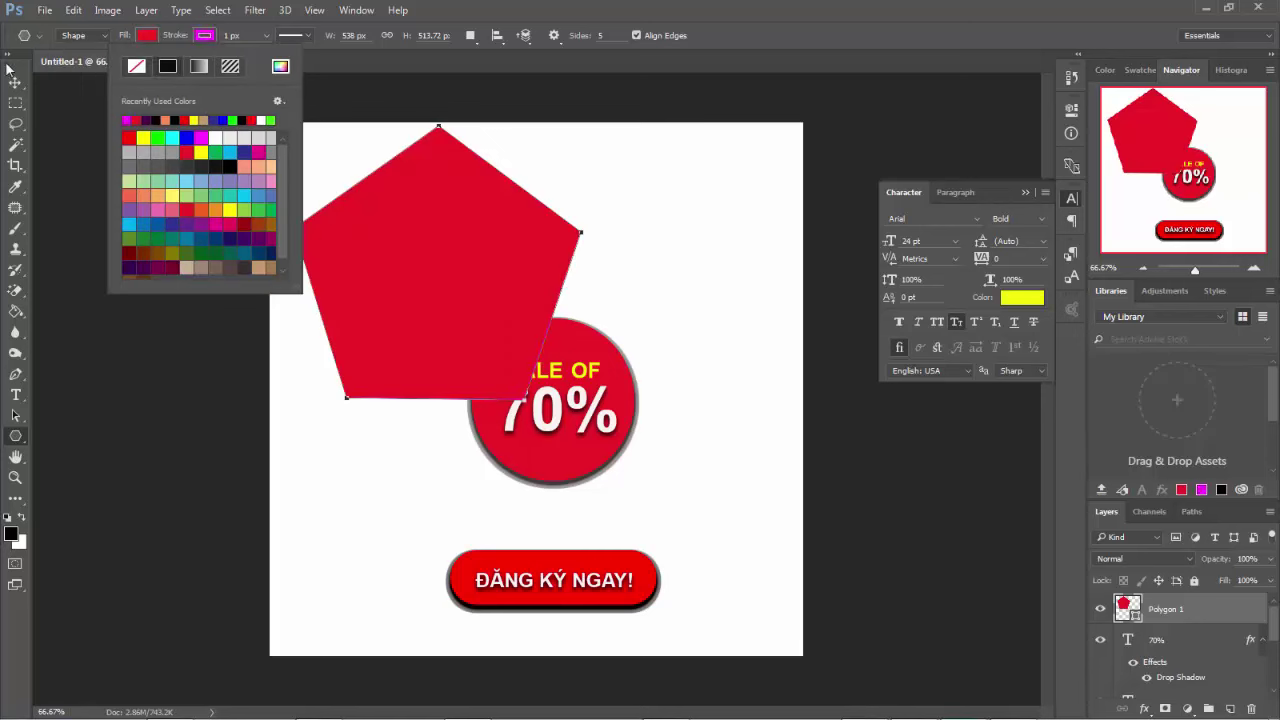
{"action": "left_click", "coordinate": [264, 36]}
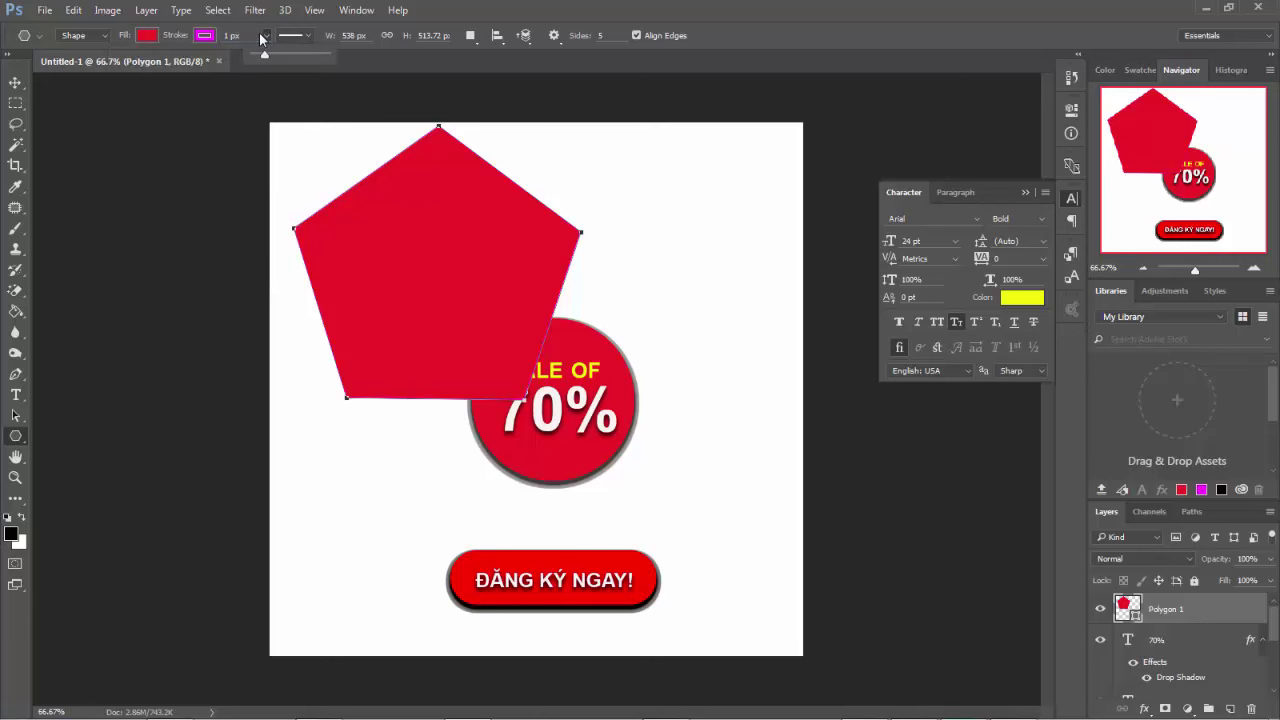
{"action": "left_click_drag", "start_coordinate": [268, 55], "coordinate": [284, 53]}
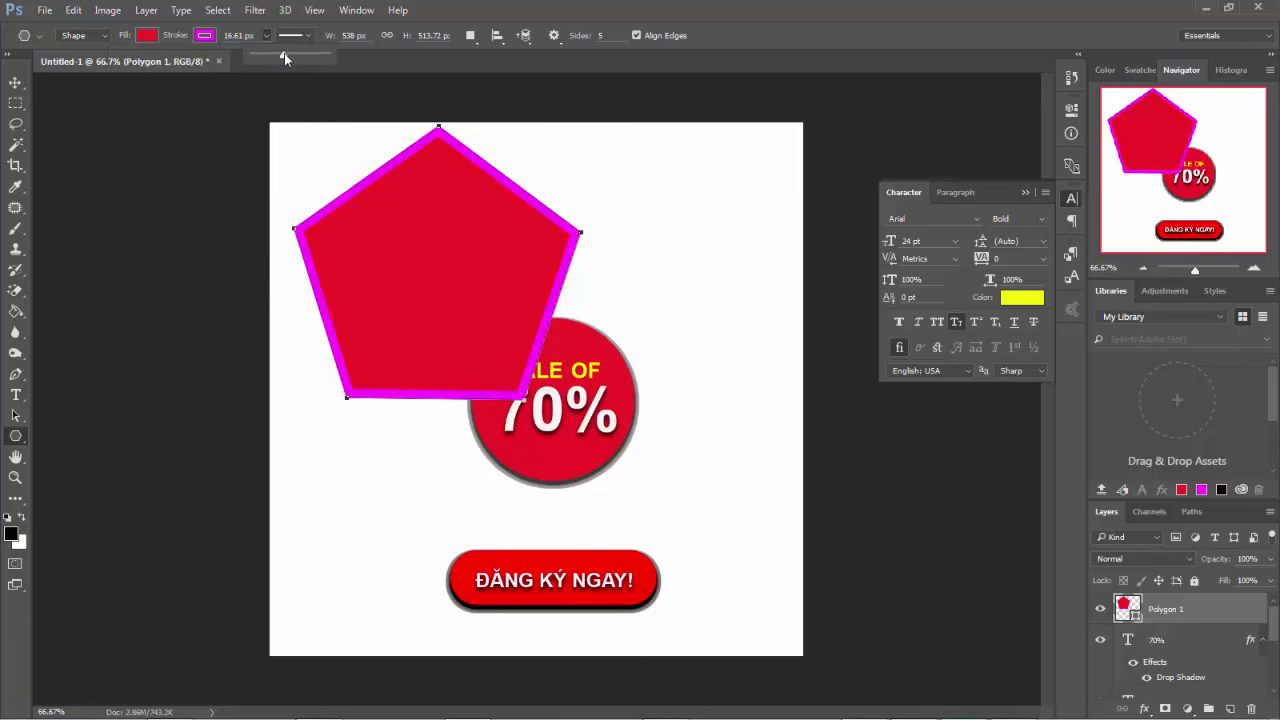
{"action": "left_click", "coordinate": [203, 37]}
{"action": "left_click", "coordinate": [201, 152]}
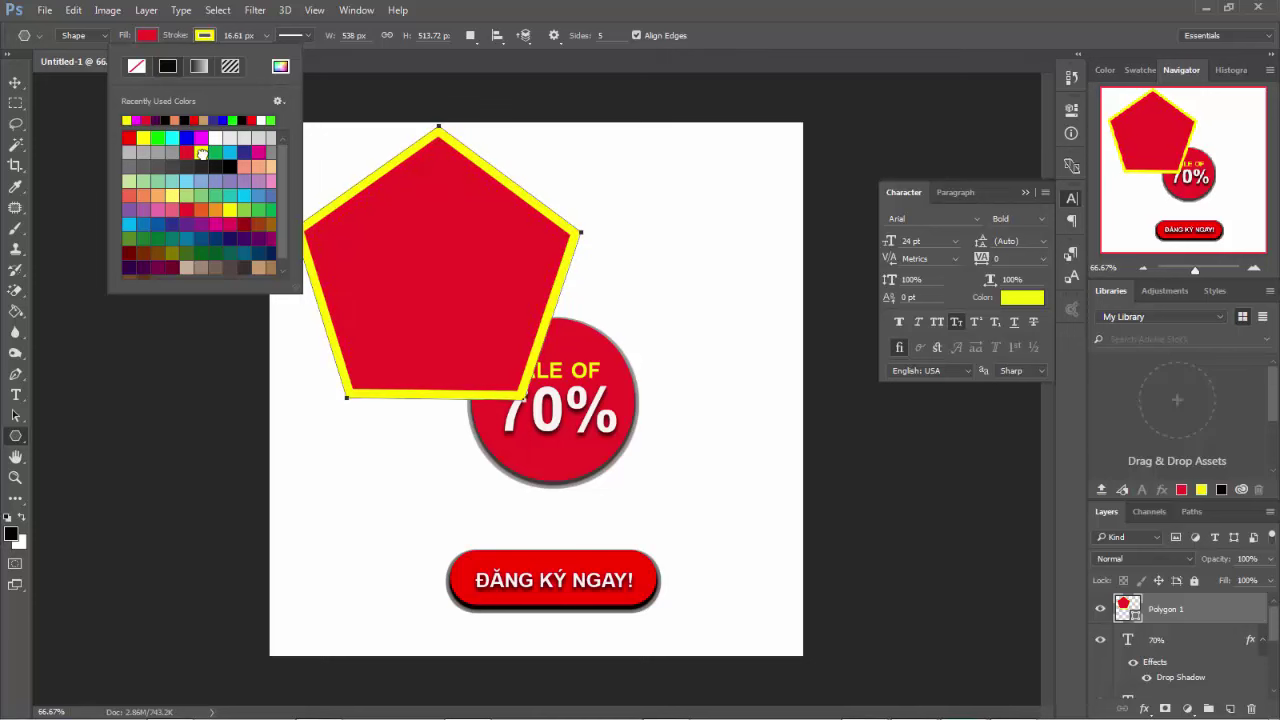
{"action": "left_click", "coordinate": [15, 82]}
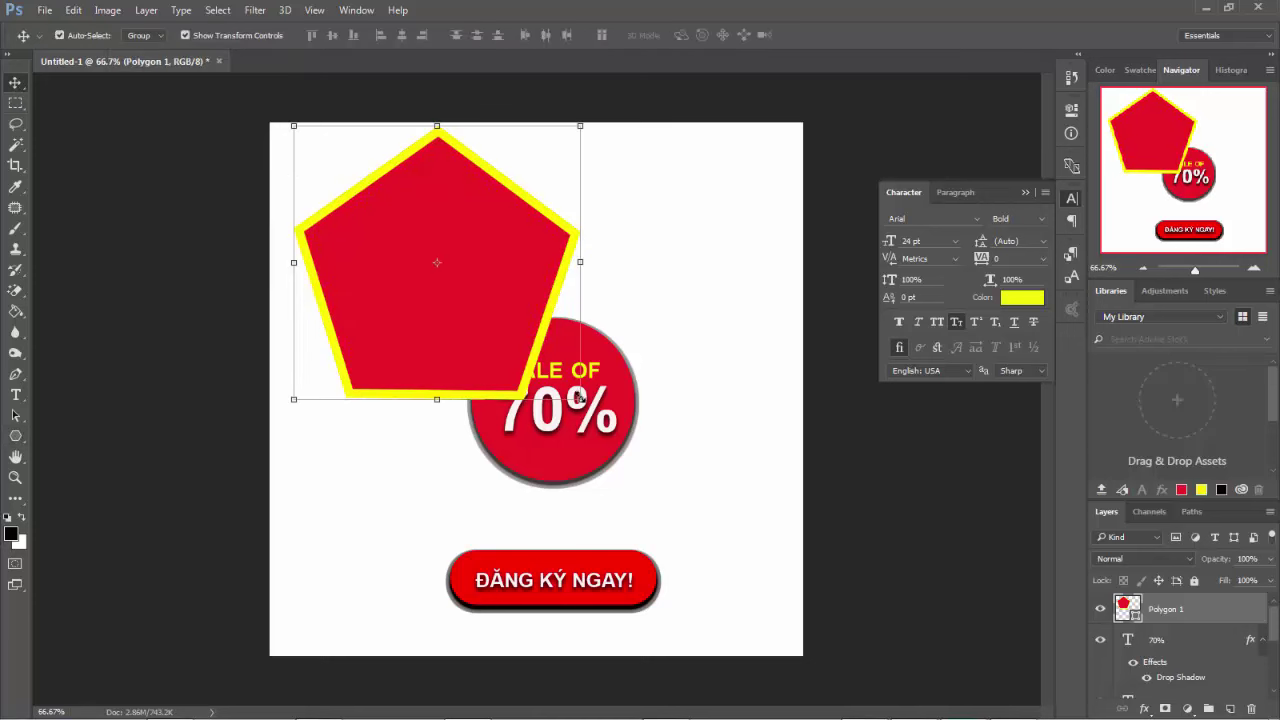
- Scale the pentagon down to about 42% and place it upper left, clear of the circle
{"action": "left_click_drag", "start_coordinate": [578, 397], "coordinate": [444, 298]}
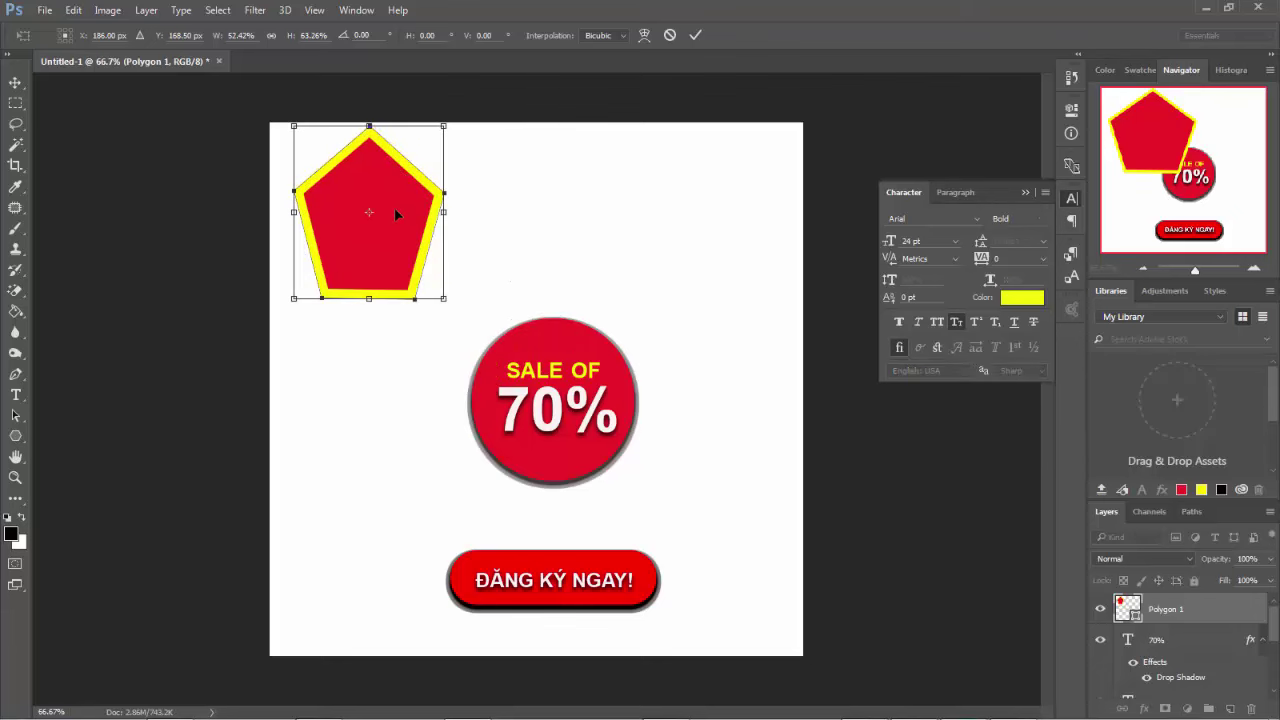
{"action": "left_click_drag", "start_coordinate": [395, 208], "coordinate": [401, 261]}
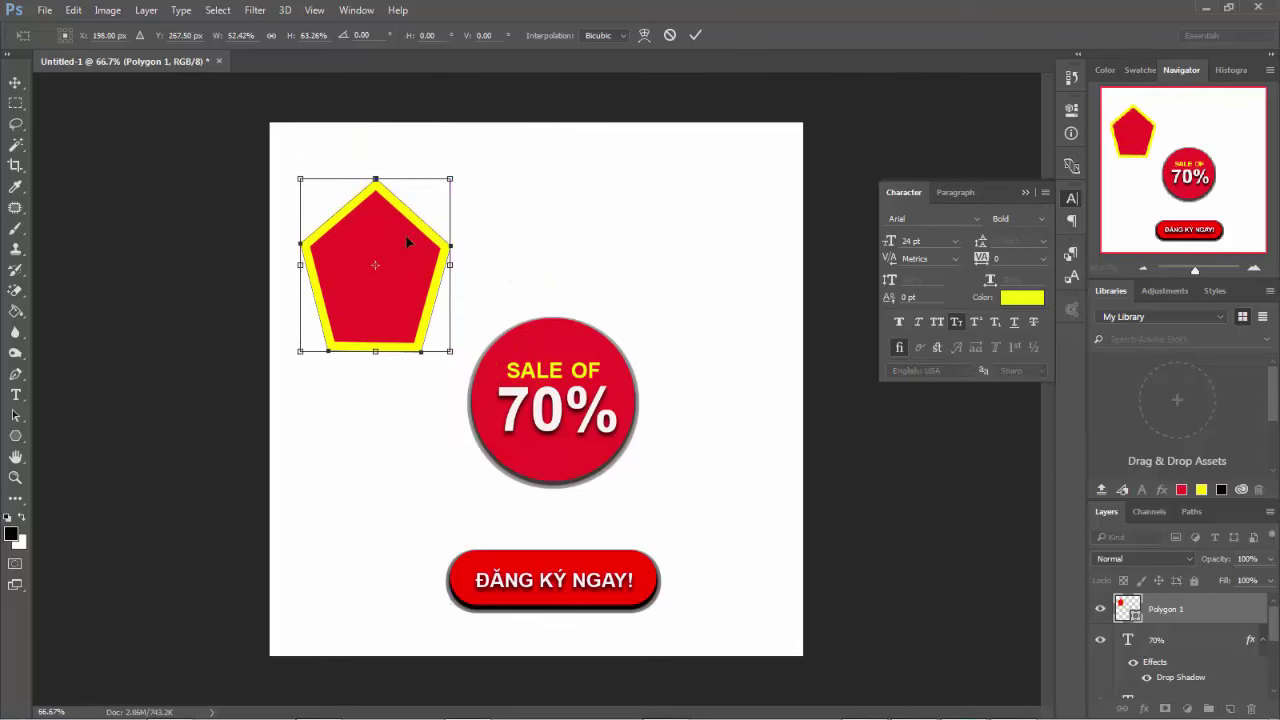
{"action": "mouse_move", "coordinate": [449, 176]}
{"action": "left_mouse_down"}
{"action": "mouse_move", "coordinate": [421, 211]}
{"action": "mouse_move", "coordinate": [361, 234]}
{"action": "left_mouse_up"}
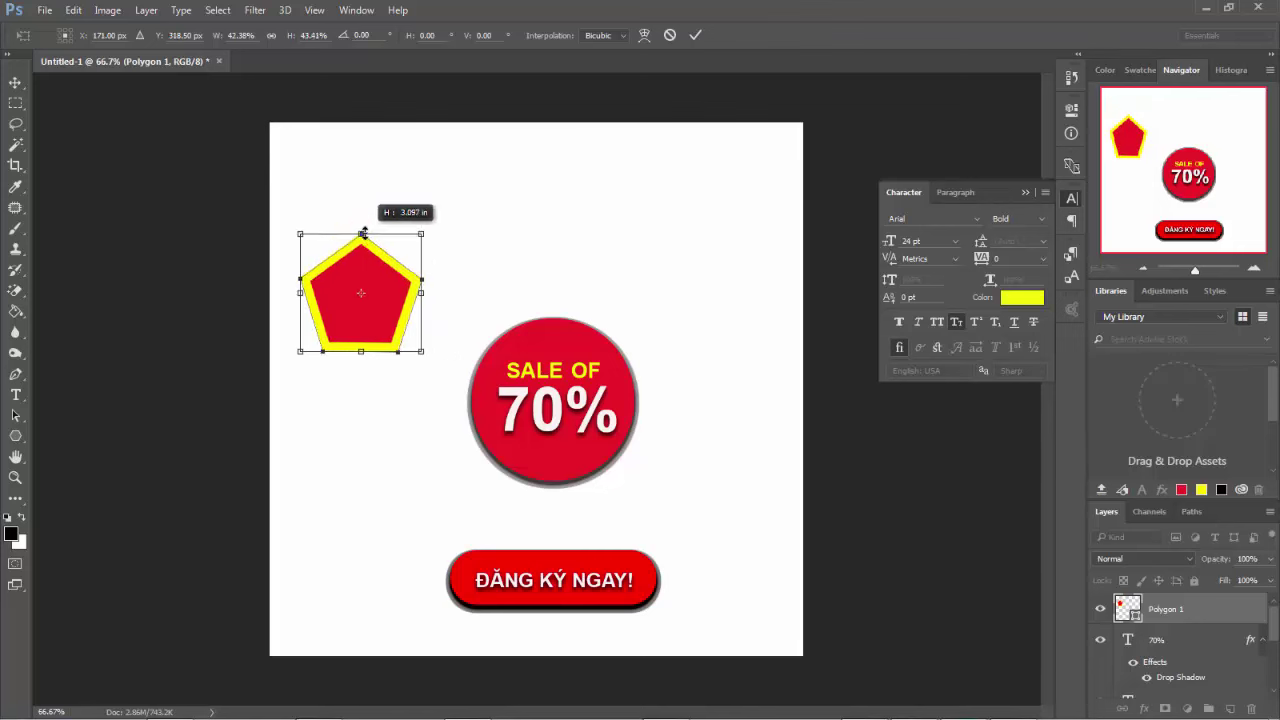
{"action": "key", "text": "Return"}
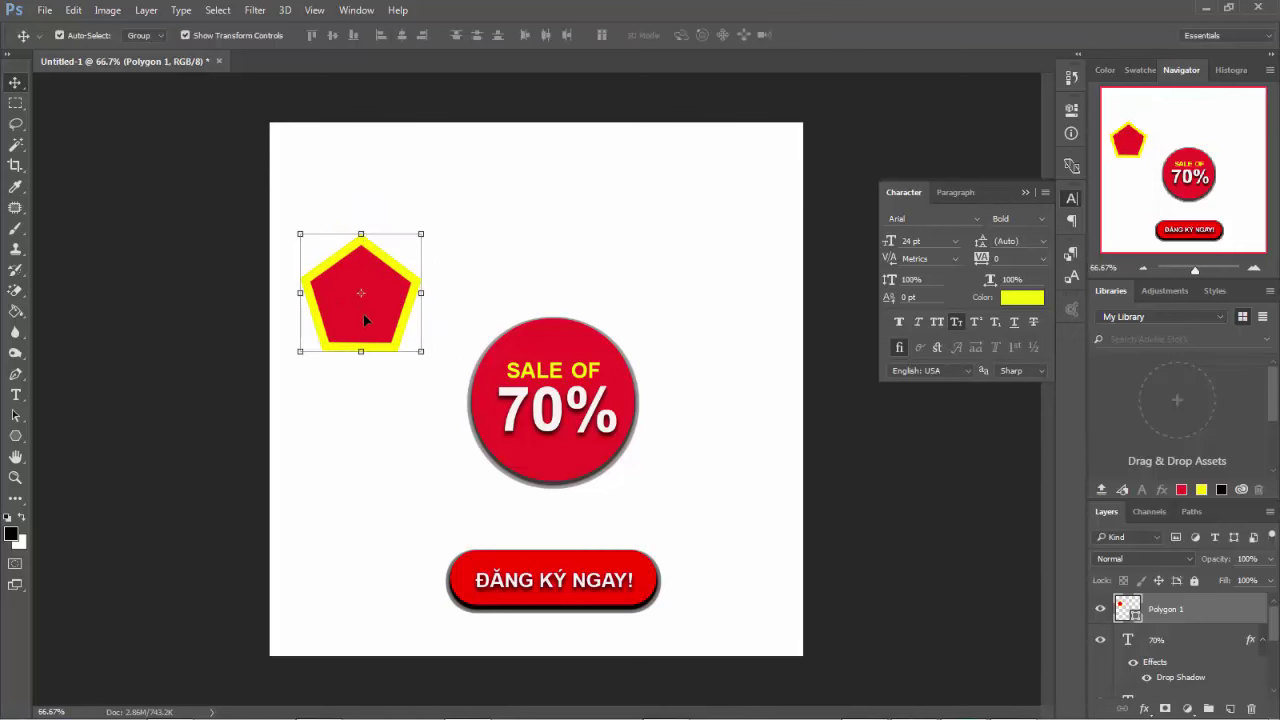
{"action": "left_click_drag", "start_coordinate": [363, 314], "coordinate": [392, 297]}
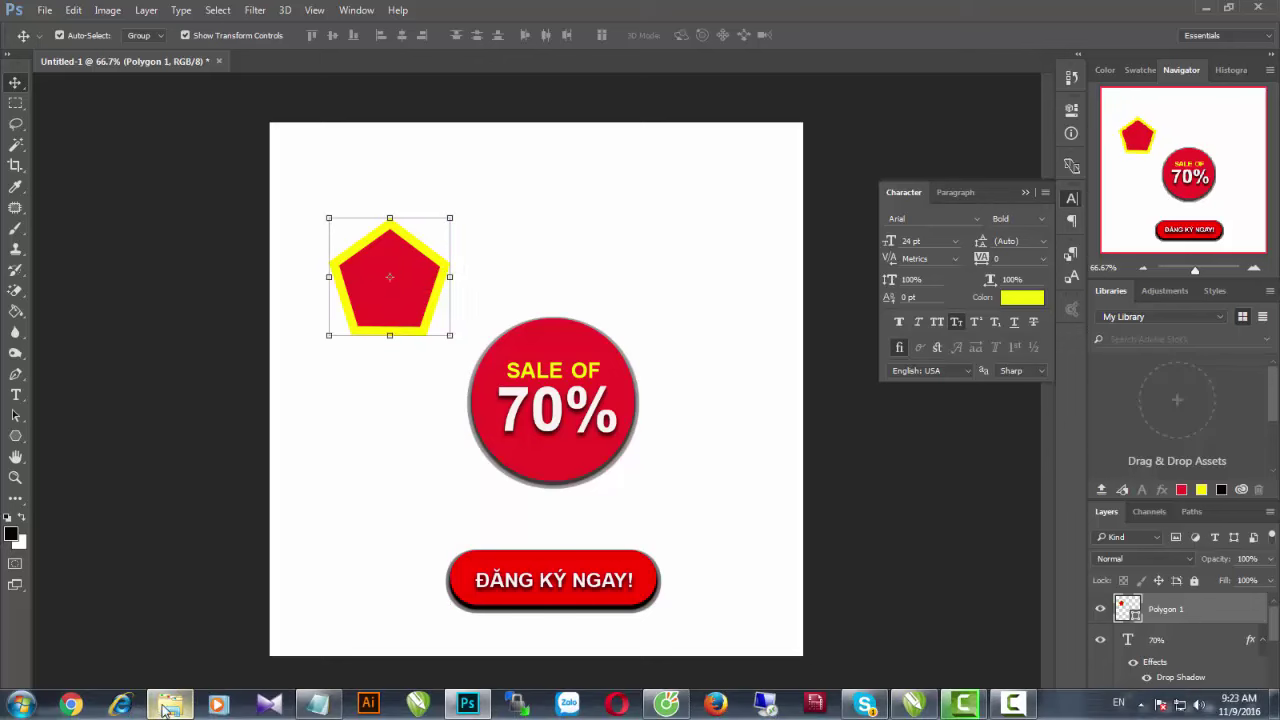
- In Explorer, navigate to BAI GIANG > KHOA NEW > Thuc hanh
{"action": "left_click", "coordinate": [264, 655]}
{"action": "left_click", "coordinate": [589, 357]}
{"action": "key", "text": "BackSpace"}
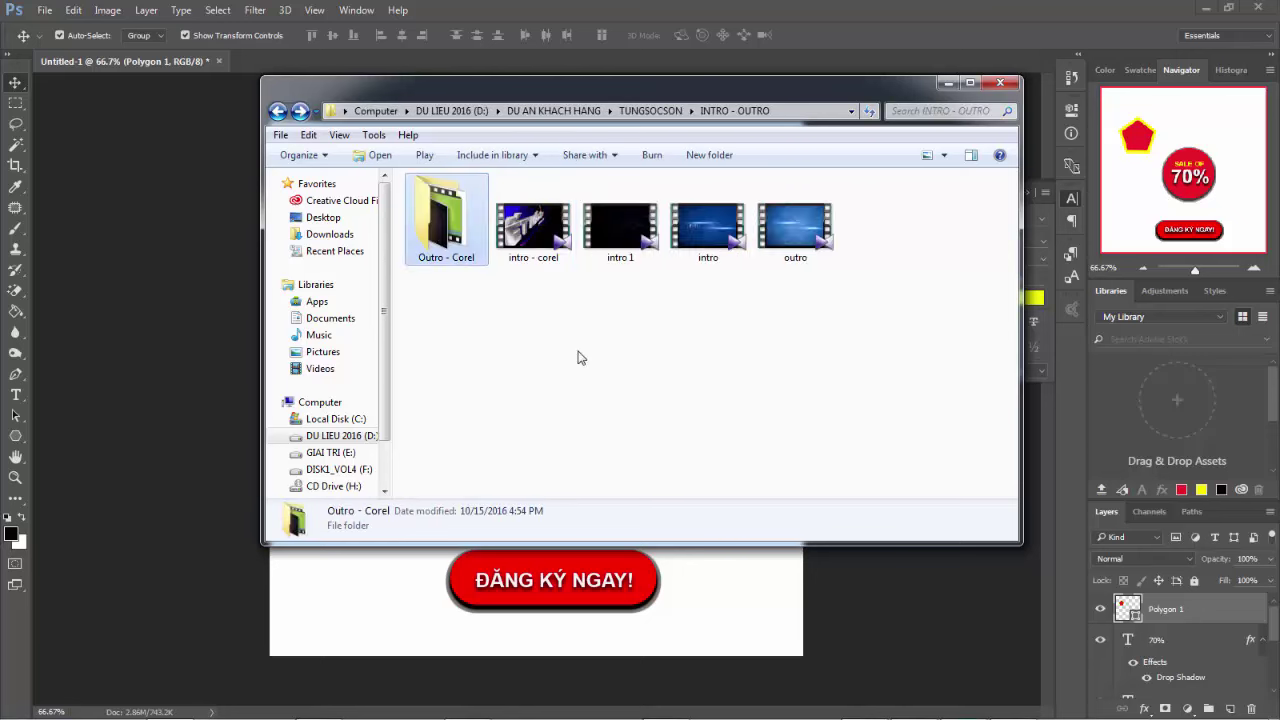
{"action": "key", "text": "BackSpace"}
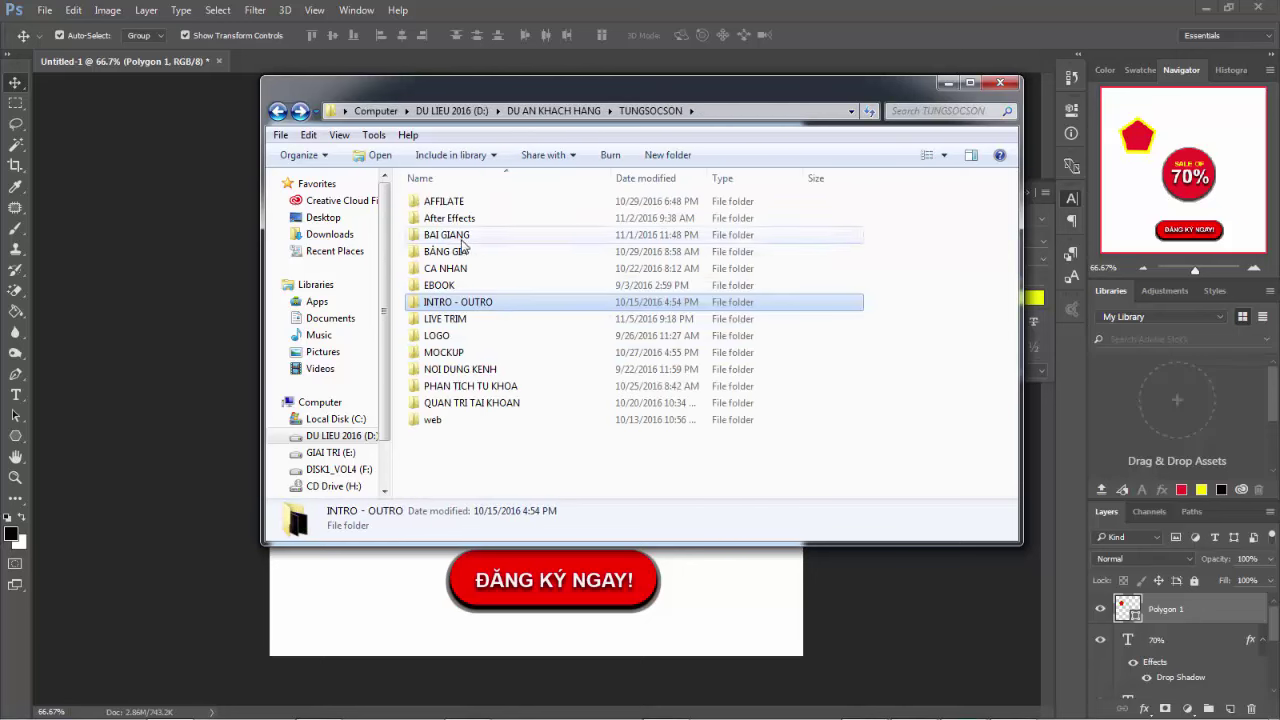
{"action": "double_click", "coordinate": [466, 236]}
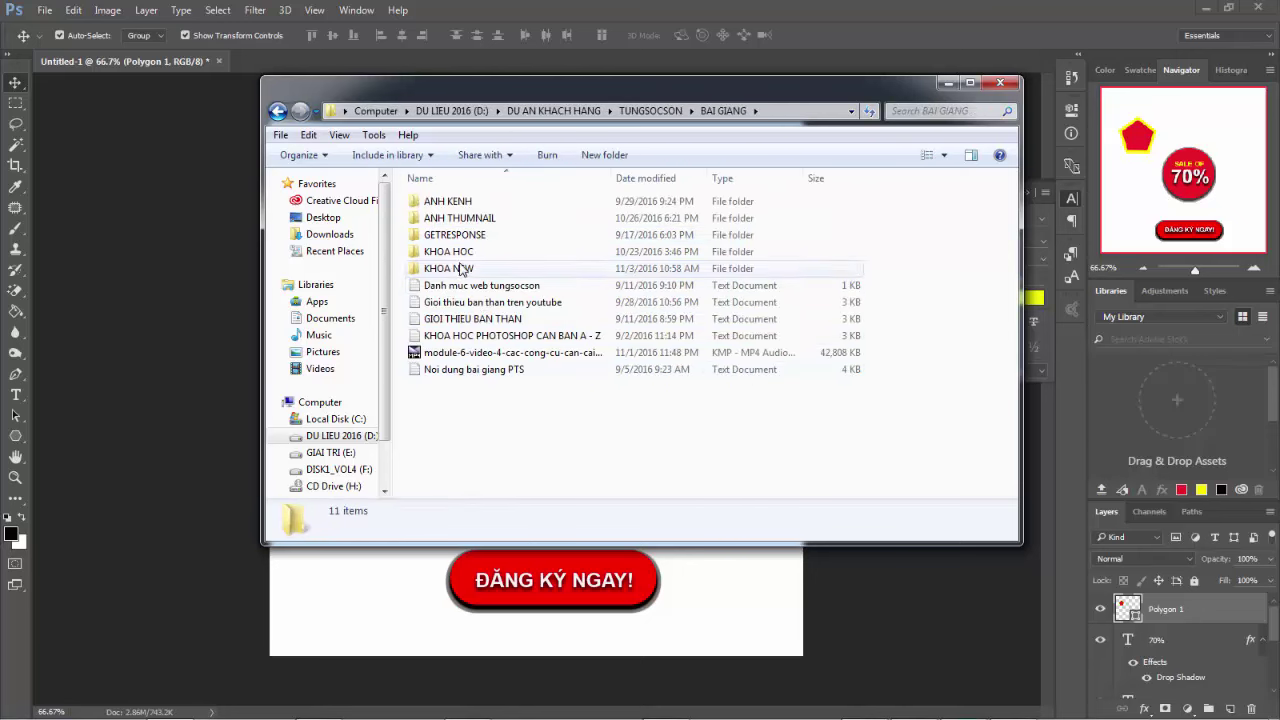
{"action": "double_click", "coordinate": [457, 270]}
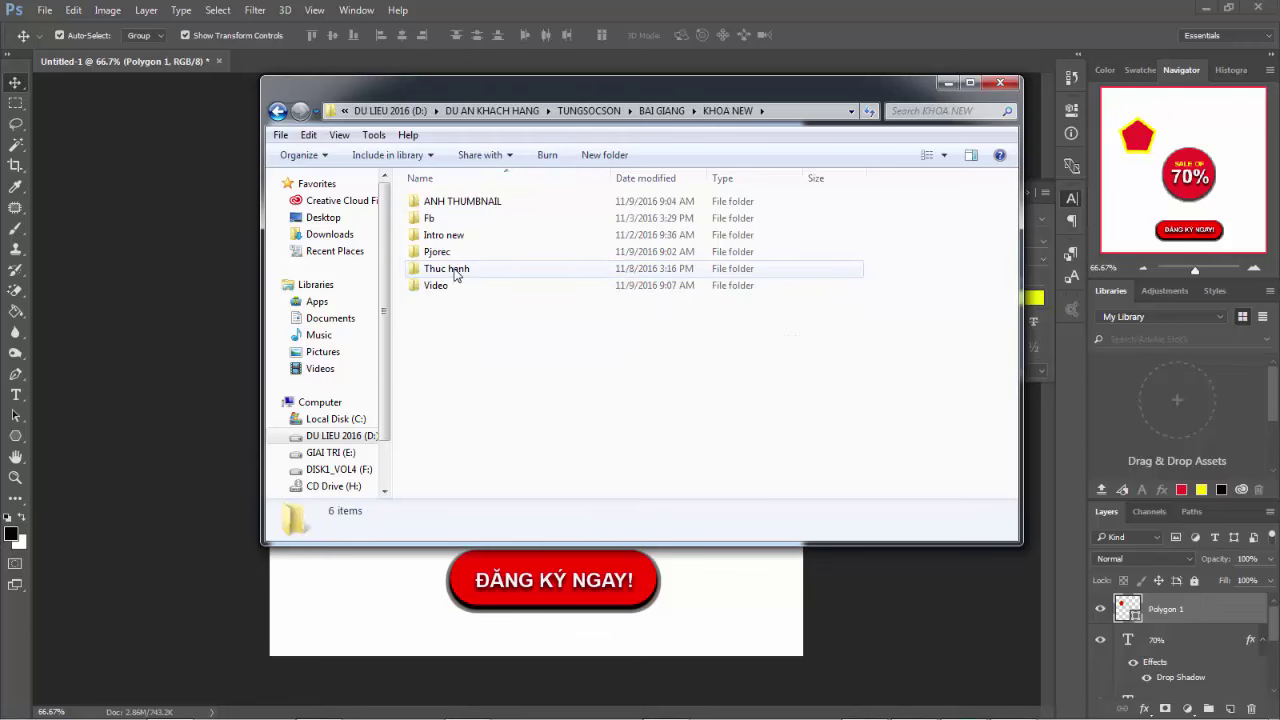
{"action": "double_click", "coordinate": [455, 273]}
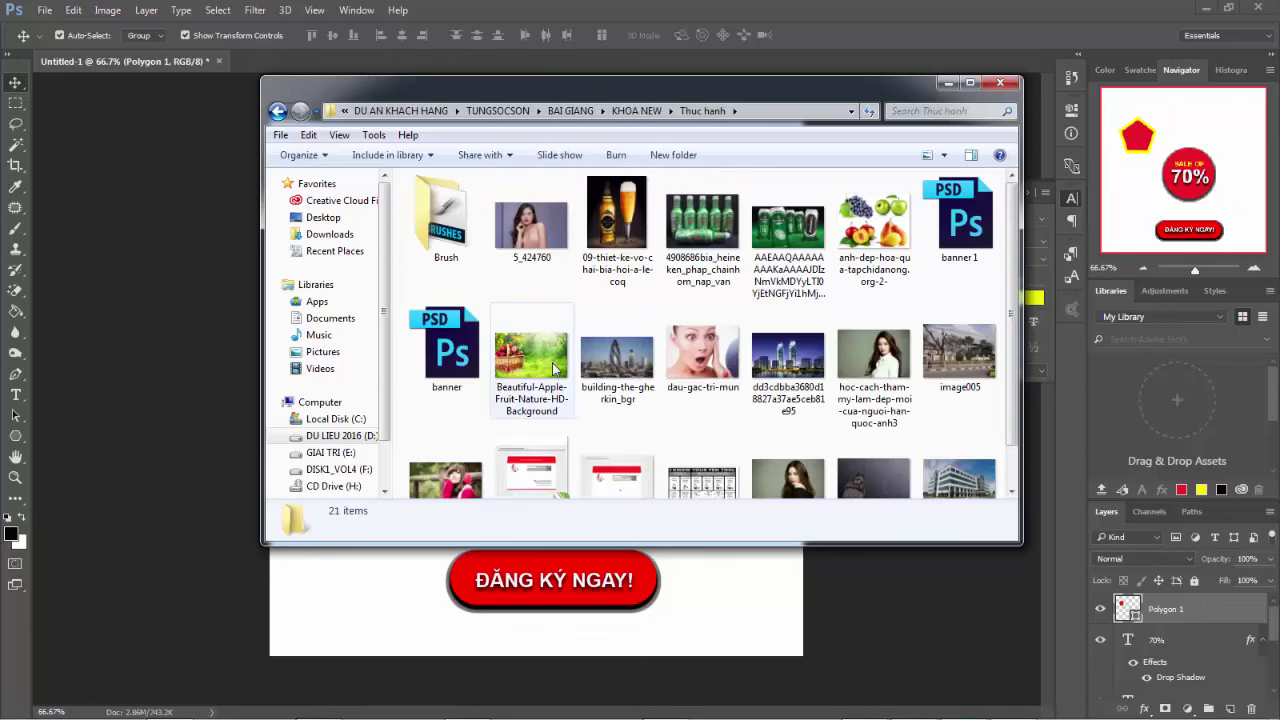
- Check the 700 × 467 portrait JPEG's details and move the Explorer window aside
{"action": "scroll", "coordinate": [552, 362], "scroll_direction": "down", "scroll_amount": 1}
{"action": "left_click", "coordinate": [443, 452]}
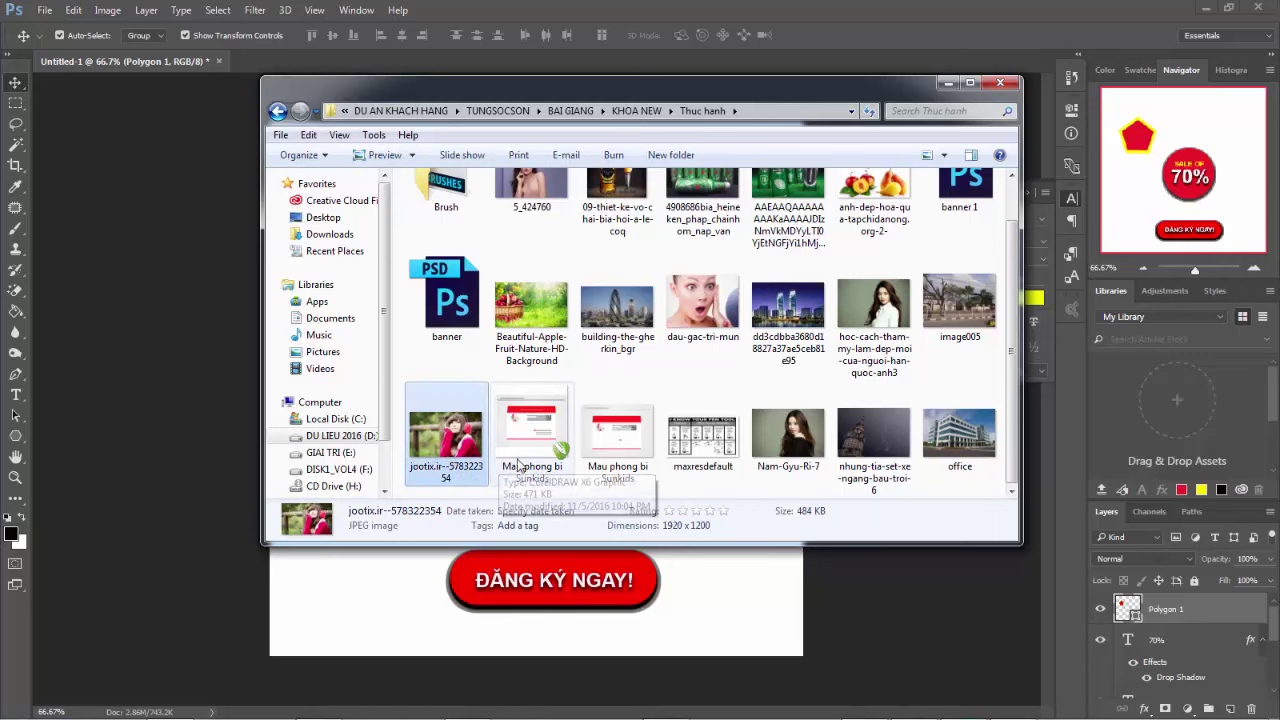
{"action": "scroll", "coordinate": [868, 383], "scroll_direction": "up", "scroll_amount": 1}
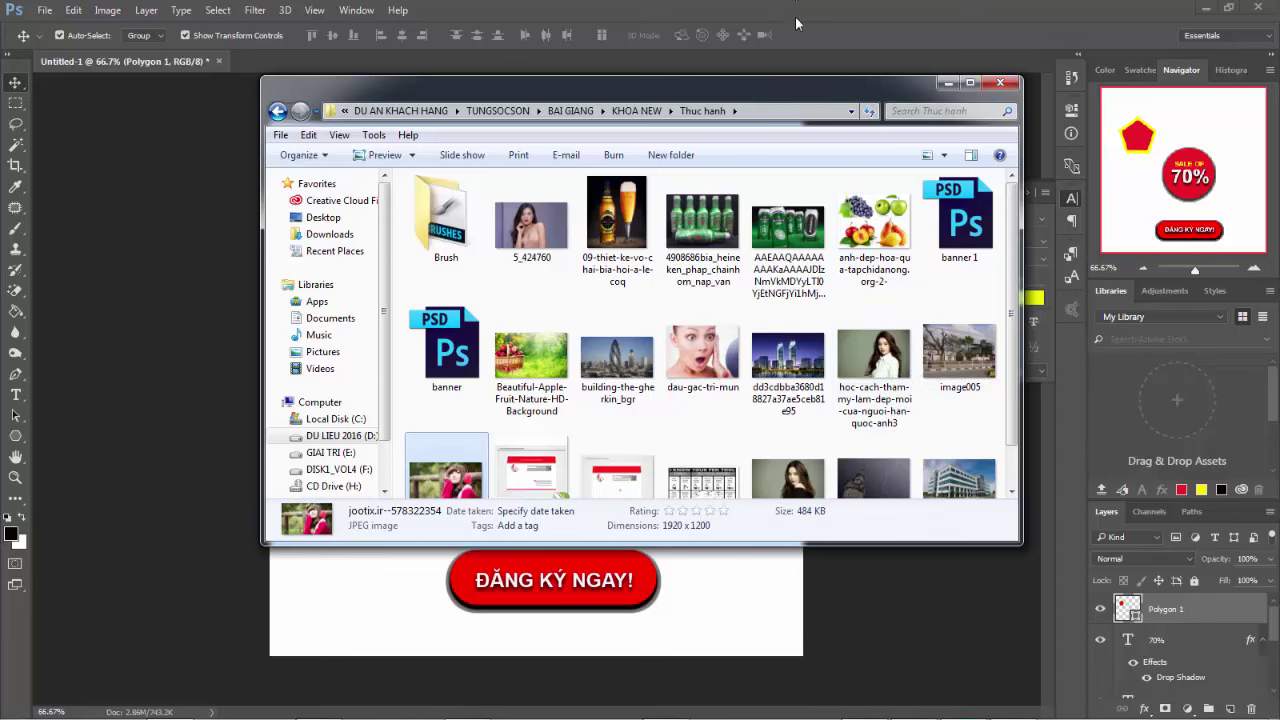
{"action": "left_click_drag", "start_coordinate": [803, 95], "coordinate": [1090, 97]}
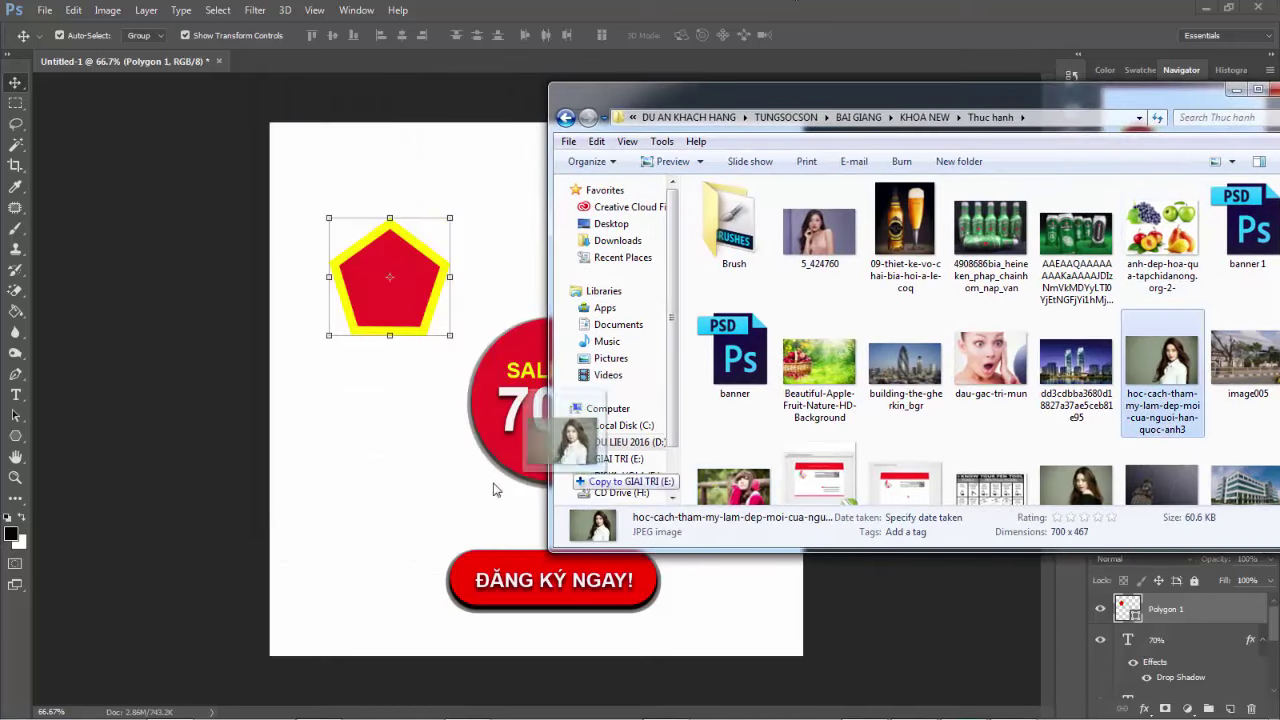
- Drop the portrait photo onto the banner, position it upper left and commit the placement
{"action": "left_click_drag", "start_coordinate": [1157, 360], "coordinate": [355, 509]}
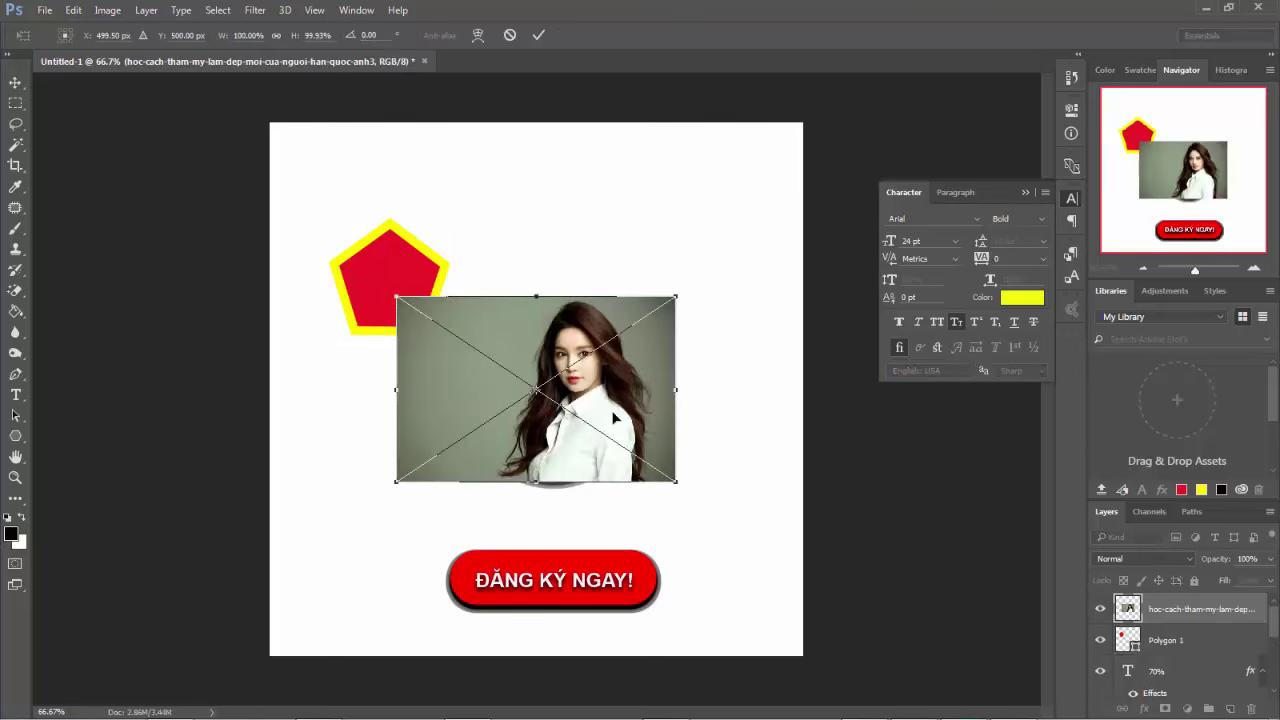
{"action": "left_click_drag", "start_coordinate": [614, 418], "coordinate": [470, 308]}
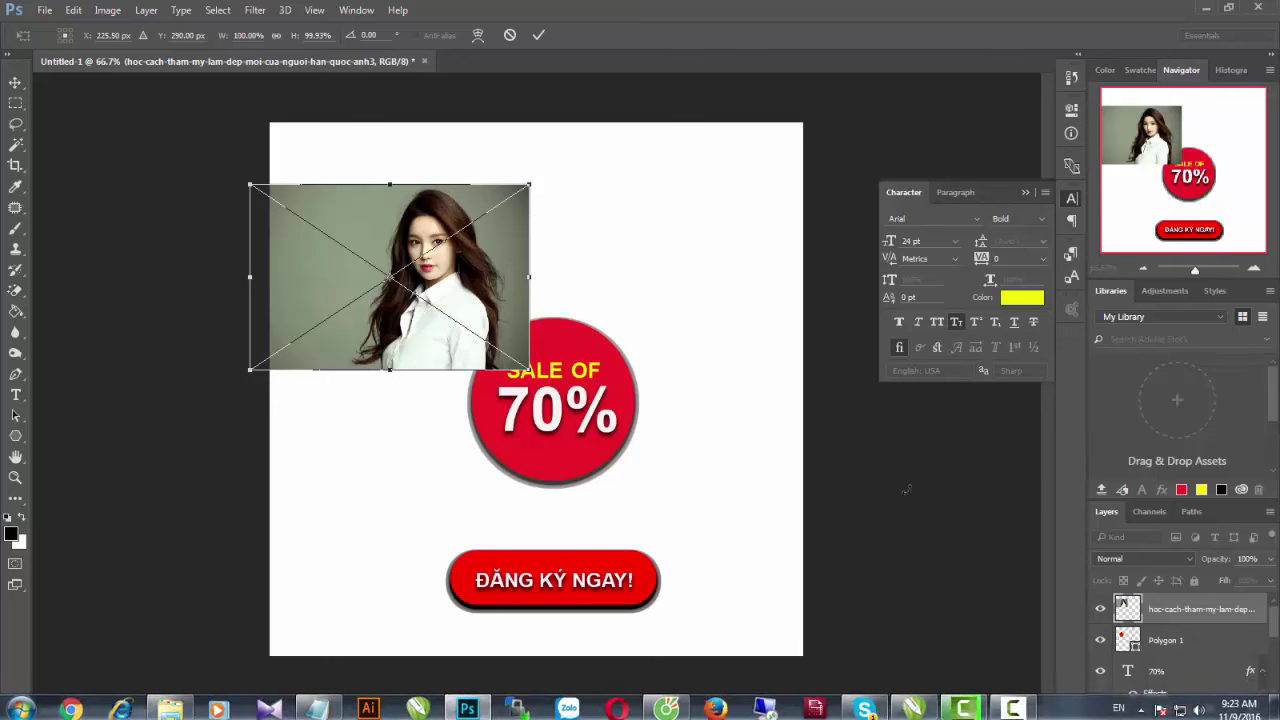
{"action": "key", "text": "Return"}
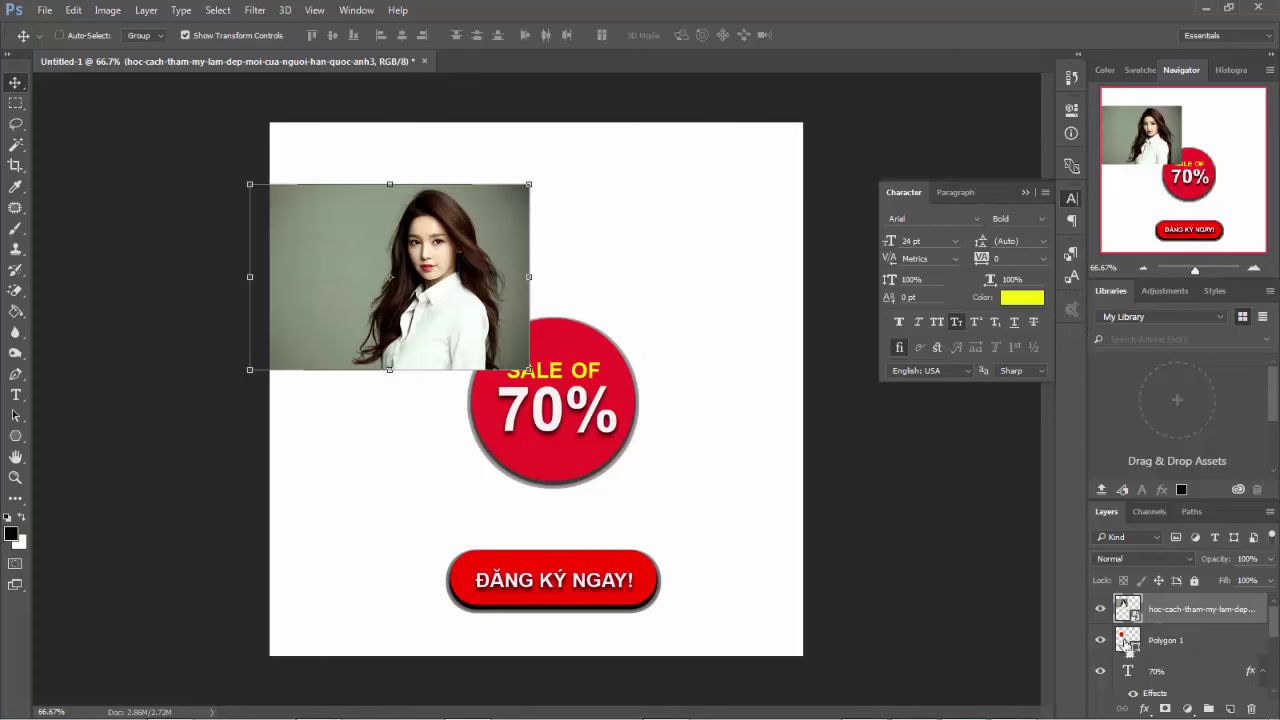
- Clip the woman's photo layer to the Polygon 1 pentagon with Create Clipping Mask
{"action": "left_click", "coordinate": [1128, 640], "text": "ctrl"}
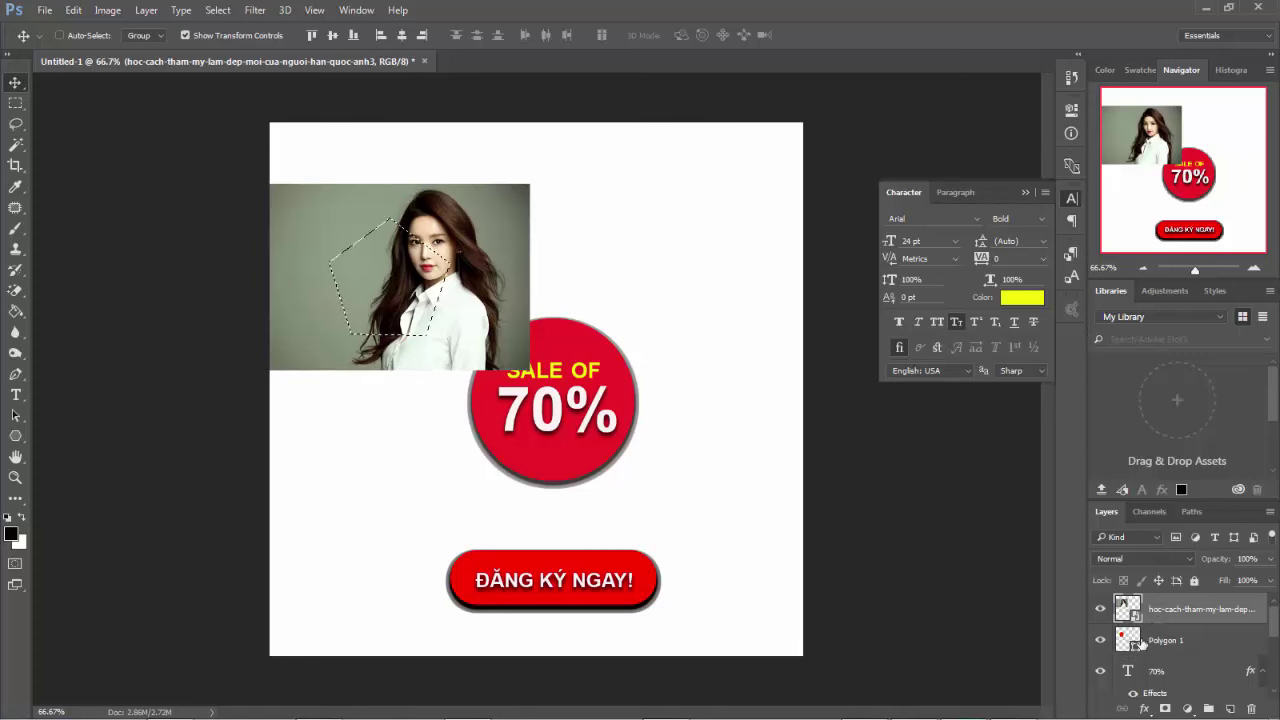
{"action": "left_click", "coordinate": [857, 450]}
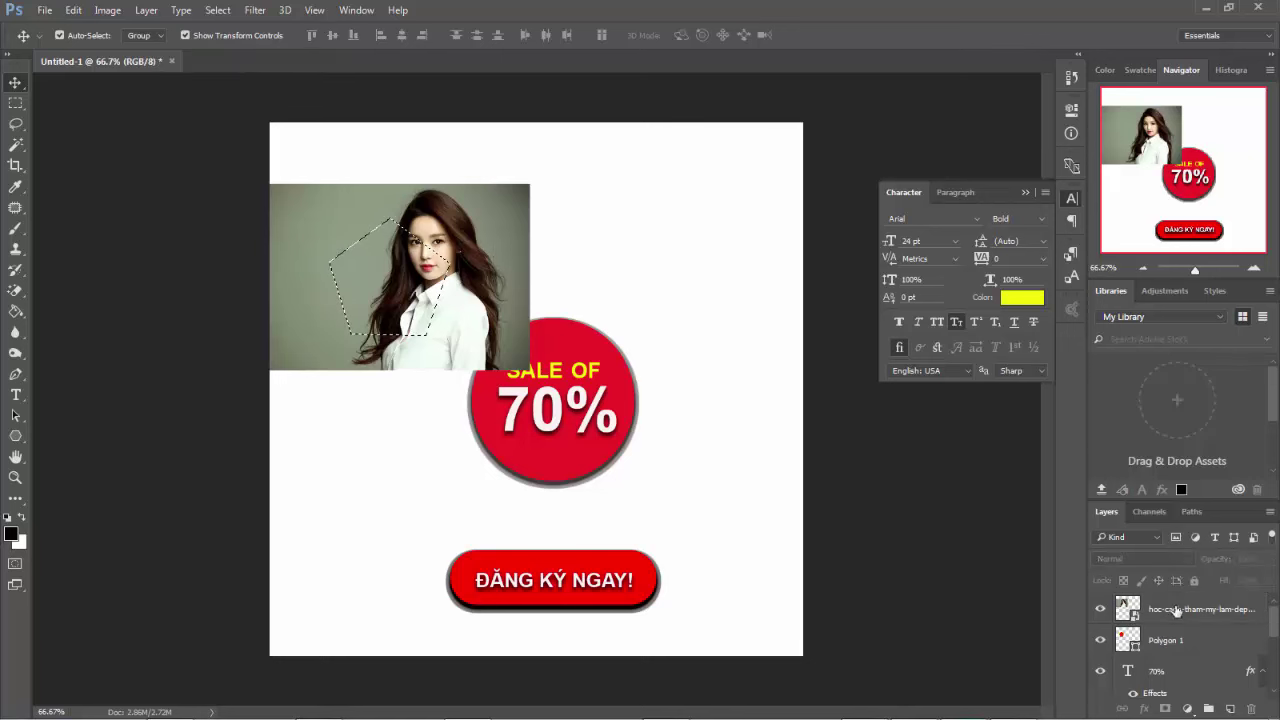
{"action": "left_click", "coordinate": [1128, 614]}
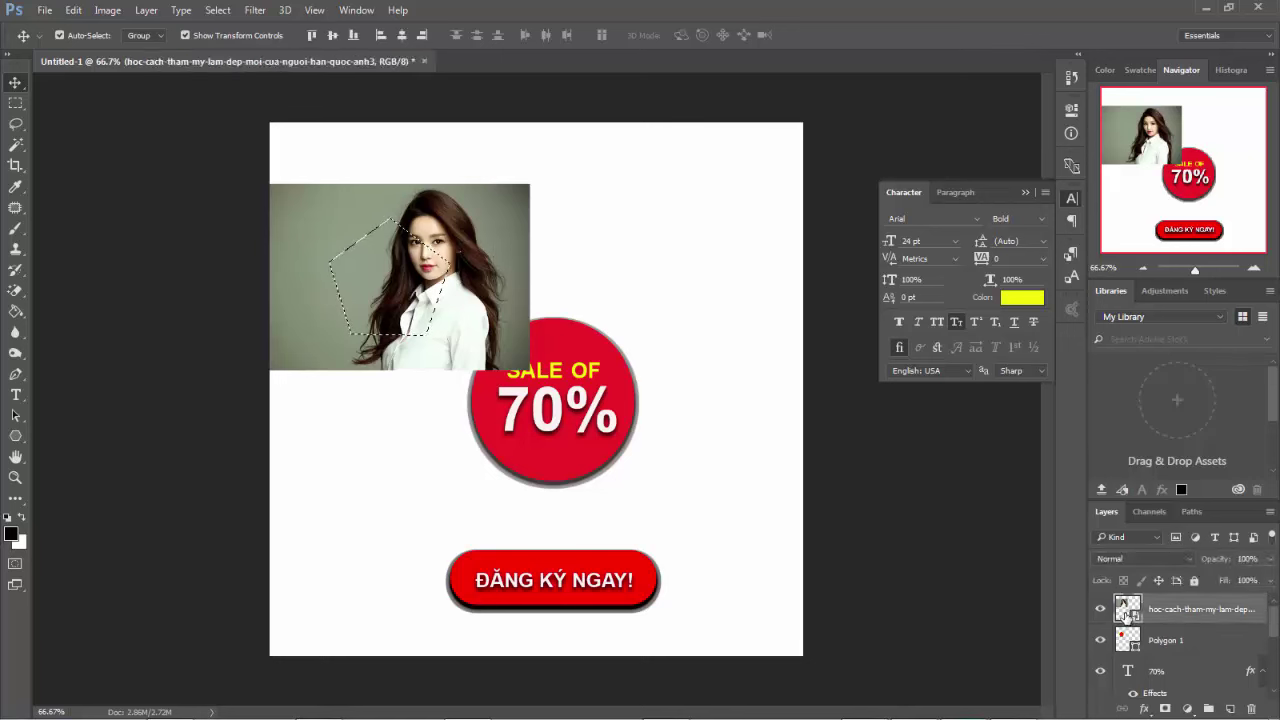
{"action": "right_click", "coordinate": [1127, 614]}
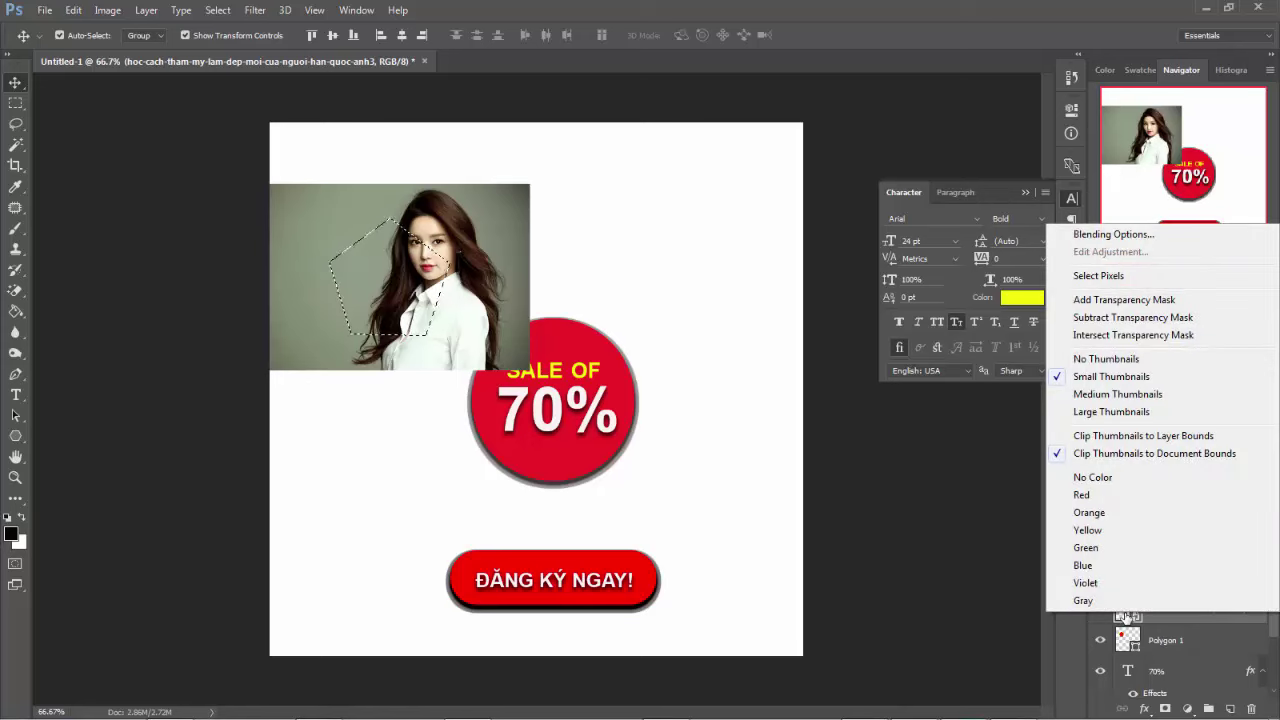
{"action": "left_click", "coordinate": [1153, 612]}
{"action": "right_click", "coordinate": [1161, 613]}
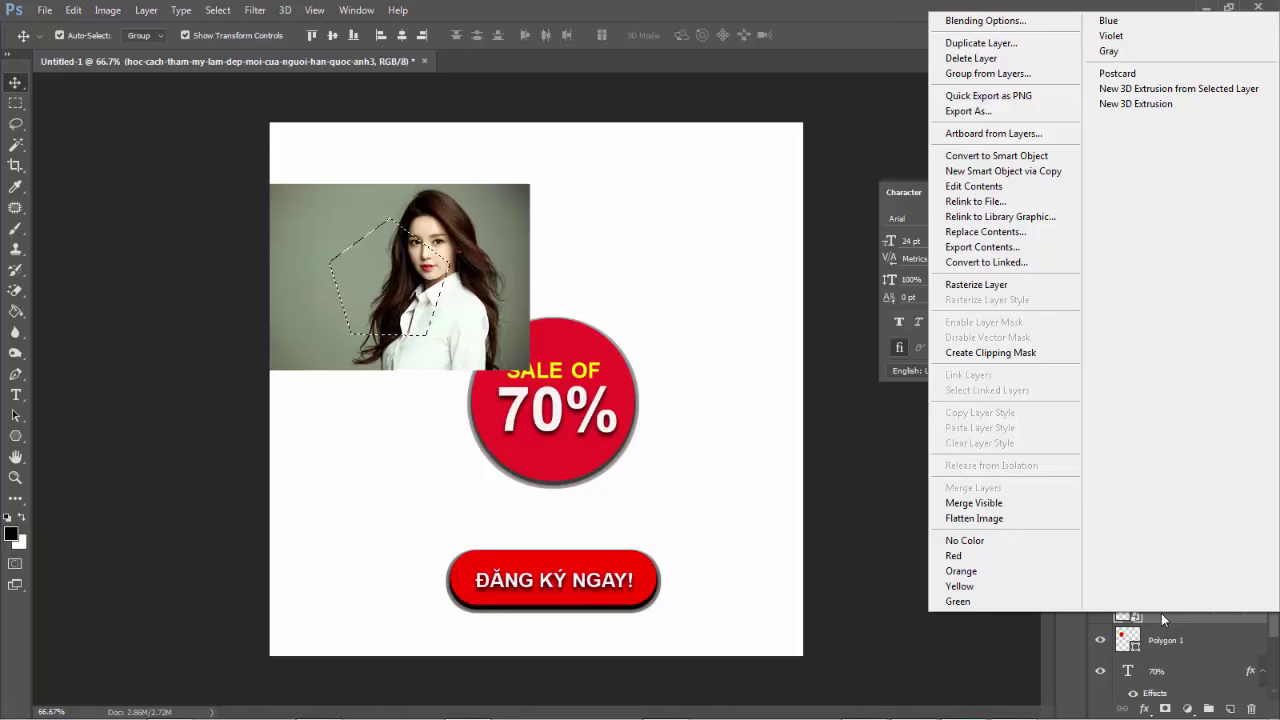
{"action": "left_click", "coordinate": [1009, 355]}
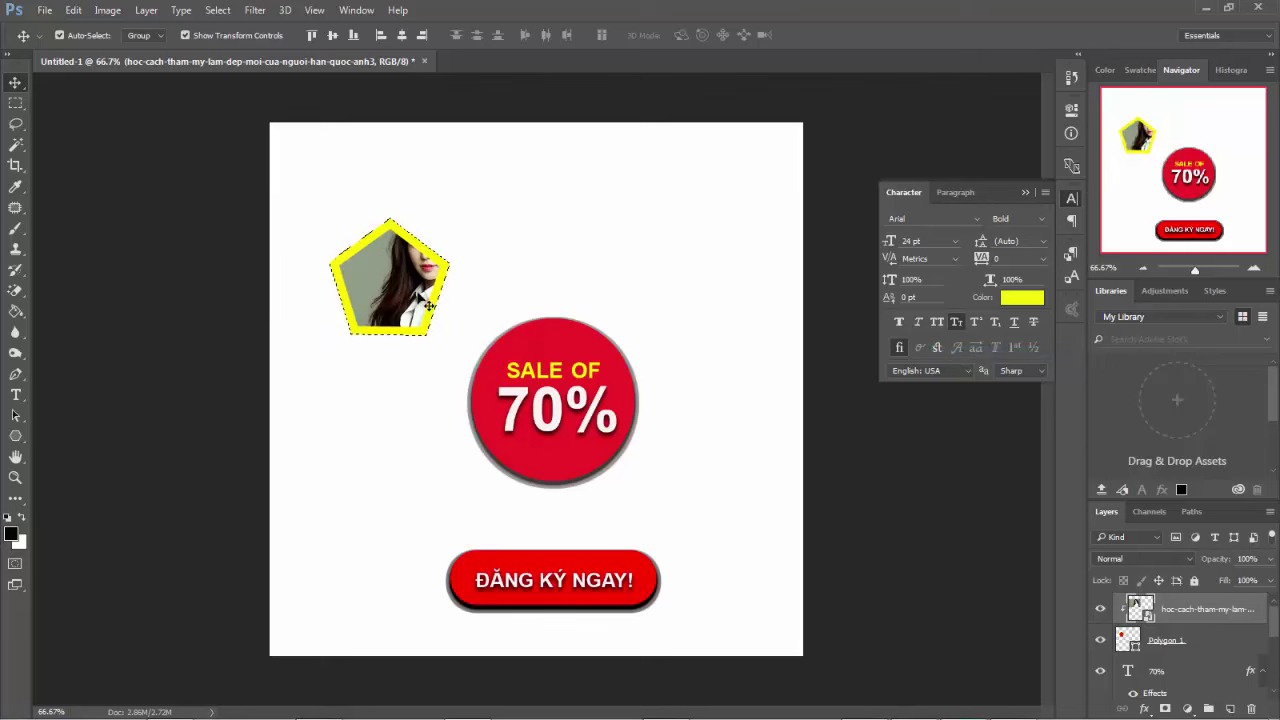
- Scale the clipped photo to about 60% so her face and shoulders sit centred in the pentagon
{"action": "left_click_drag", "start_coordinate": [416, 291], "coordinate": [392, 296]}
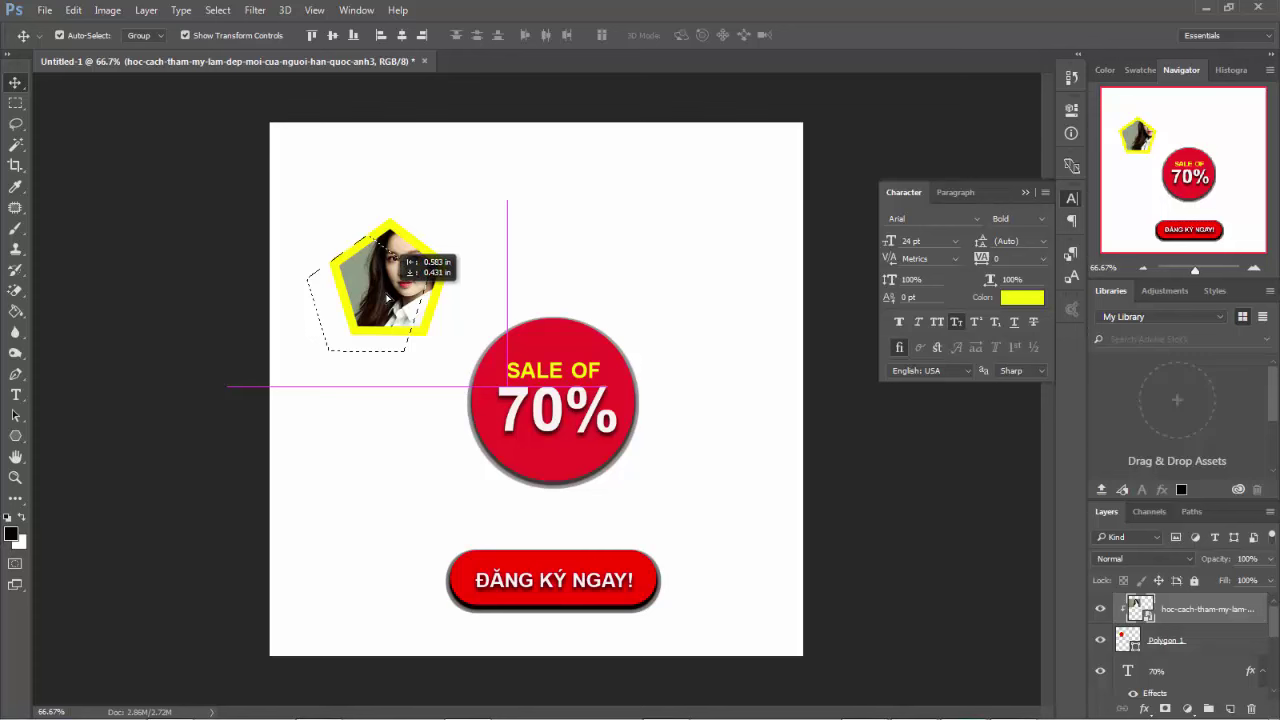
{"action": "left_click_drag", "start_coordinate": [392, 296], "coordinate": [407, 298]}
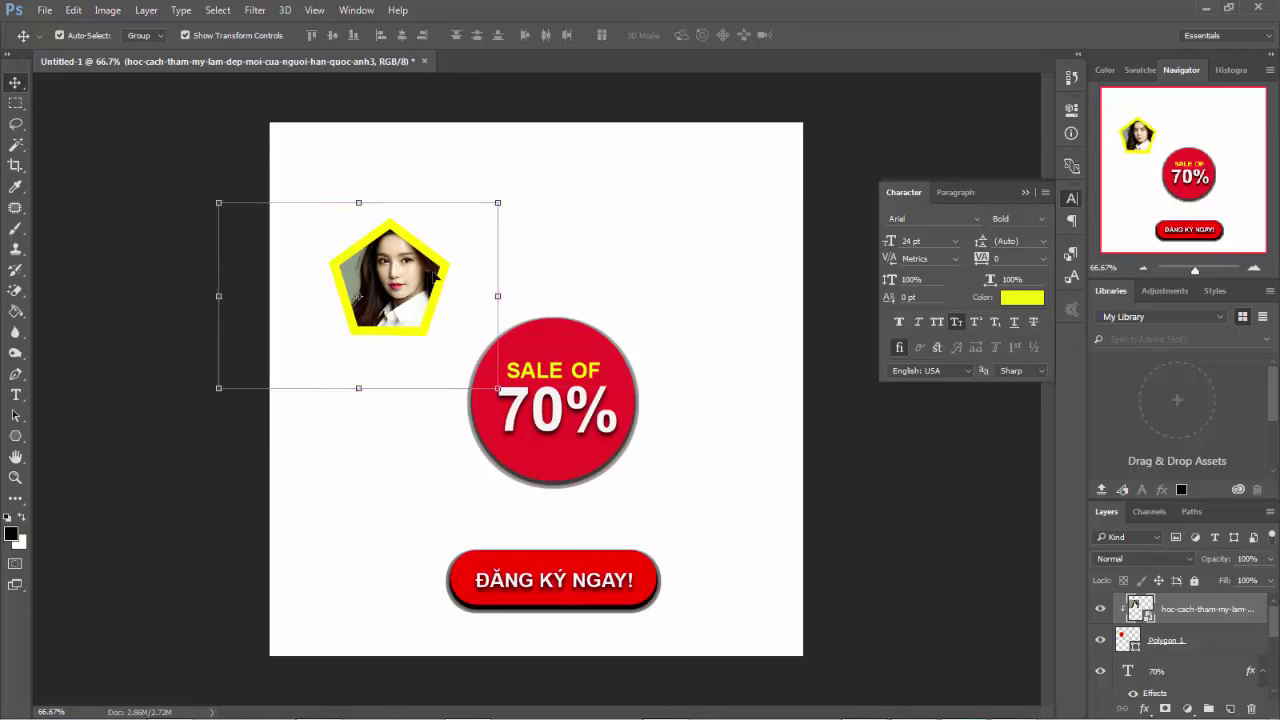
{"action": "left_click_drag", "start_coordinate": [500, 204], "coordinate": [429, 248]}
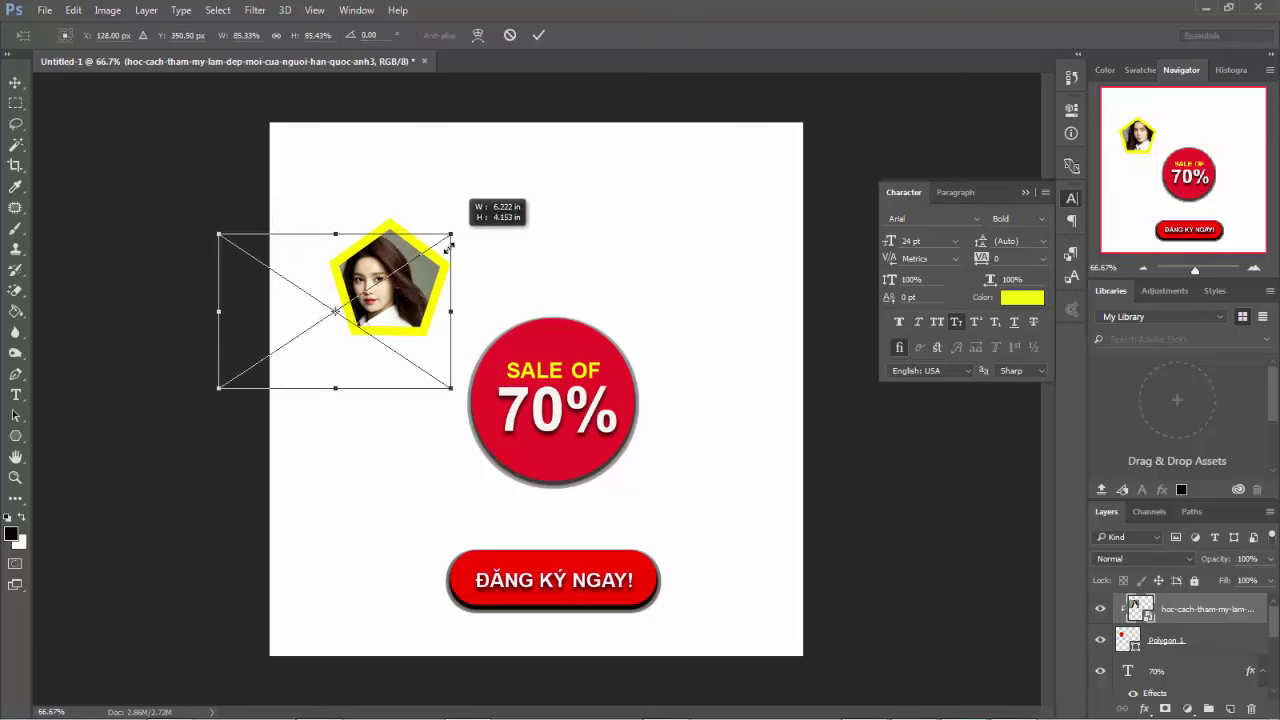
{"action": "left_click_drag", "start_coordinate": [313, 369], "coordinate": [347, 343]}
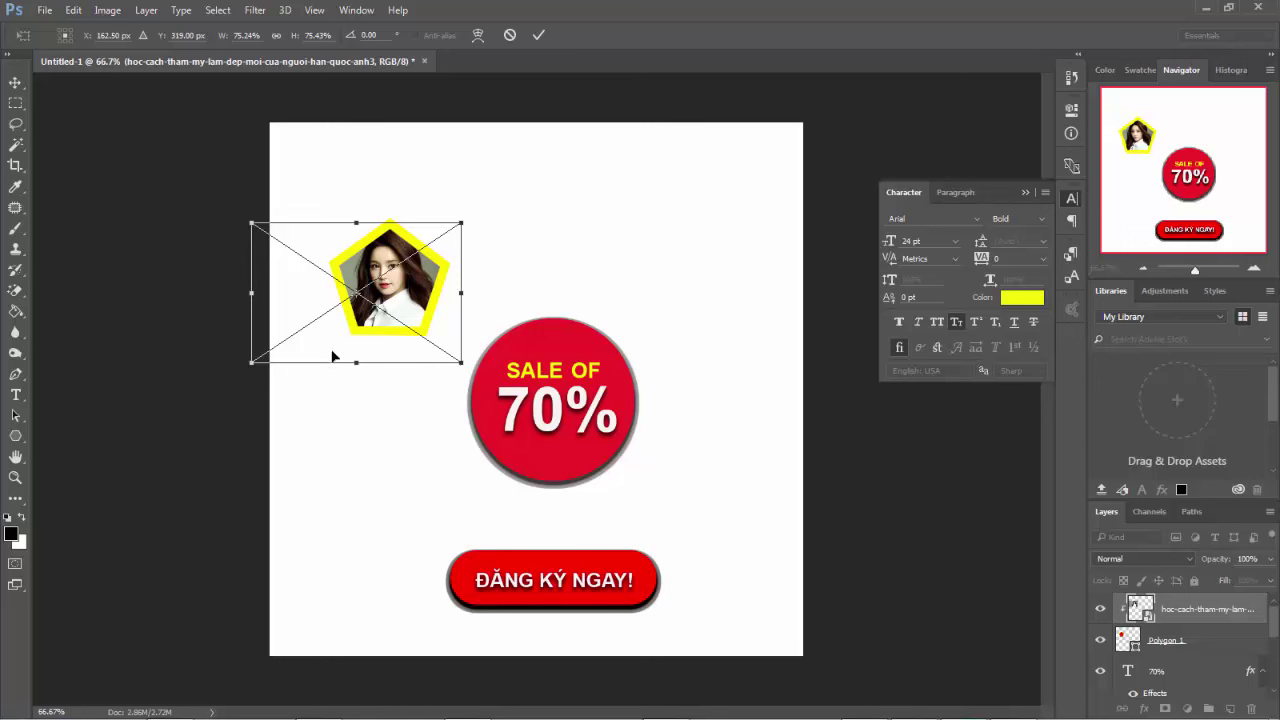
{"action": "left_click_drag", "start_coordinate": [251, 362], "coordinate": [294, 333]}
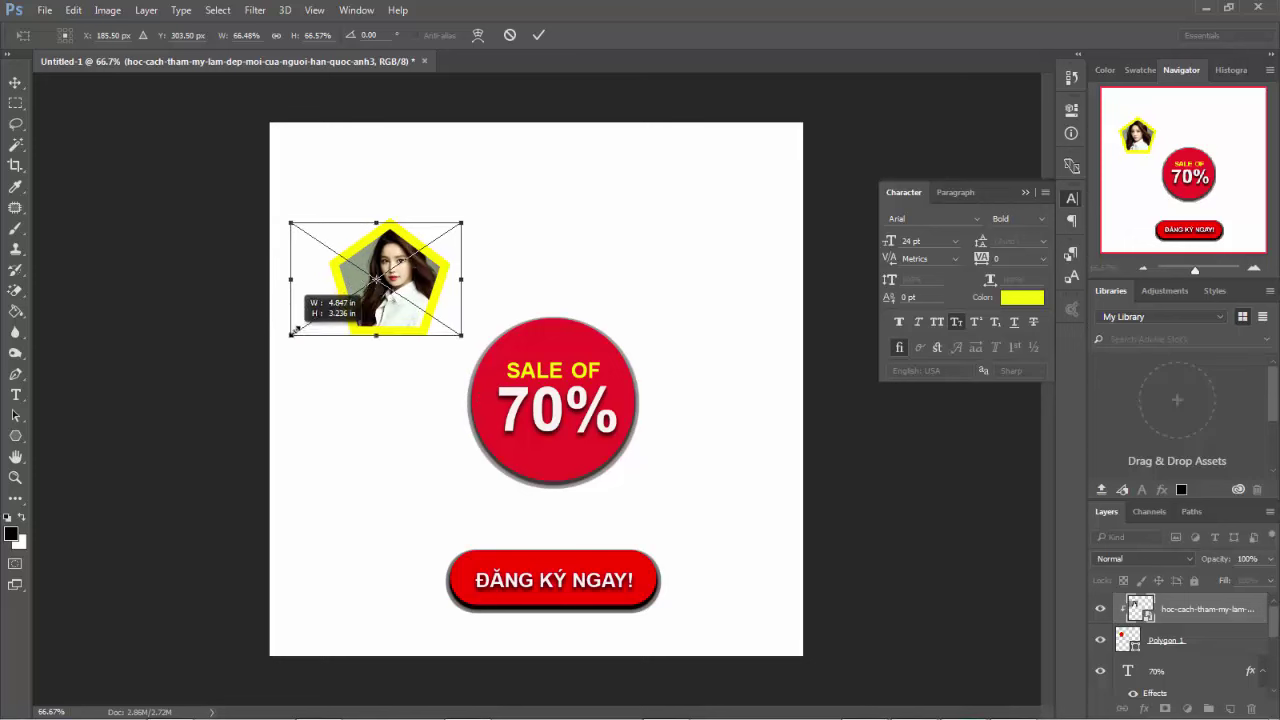
{"action": "left_click_drag", "start_coordinate": [388, 316], "coordinate": [377, 320]}
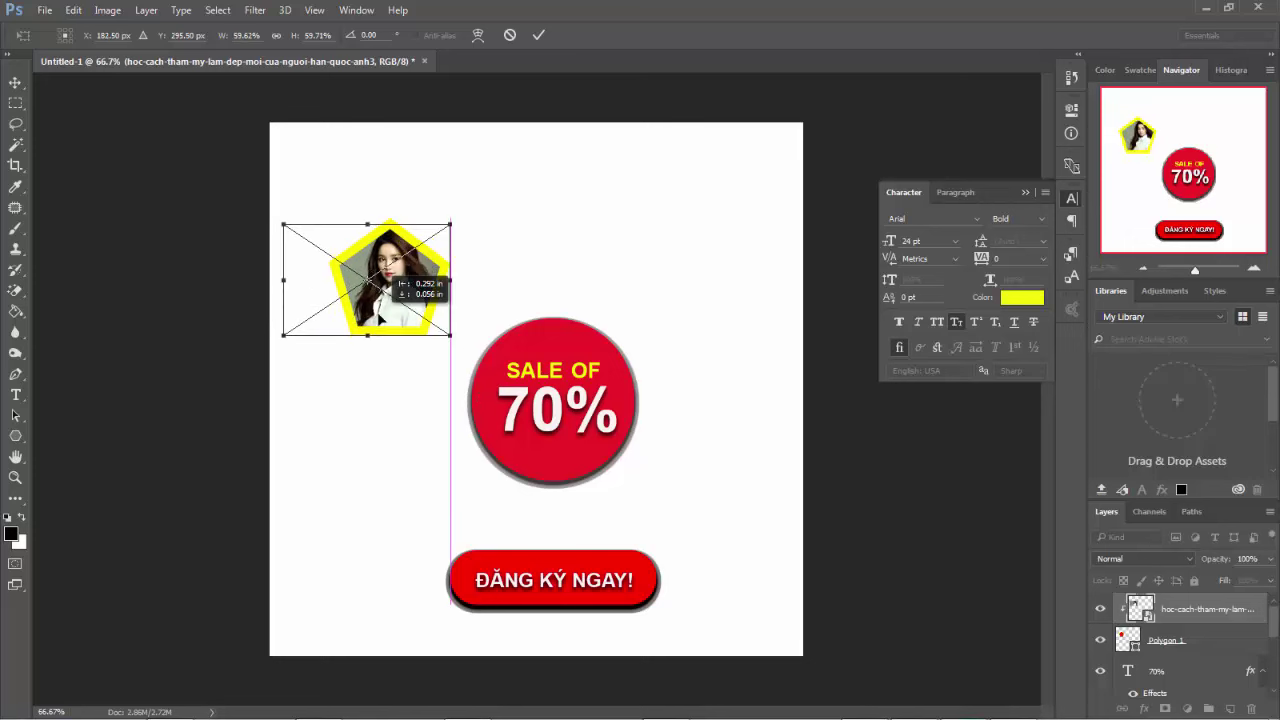
{"action": "key", "text": "Return"}
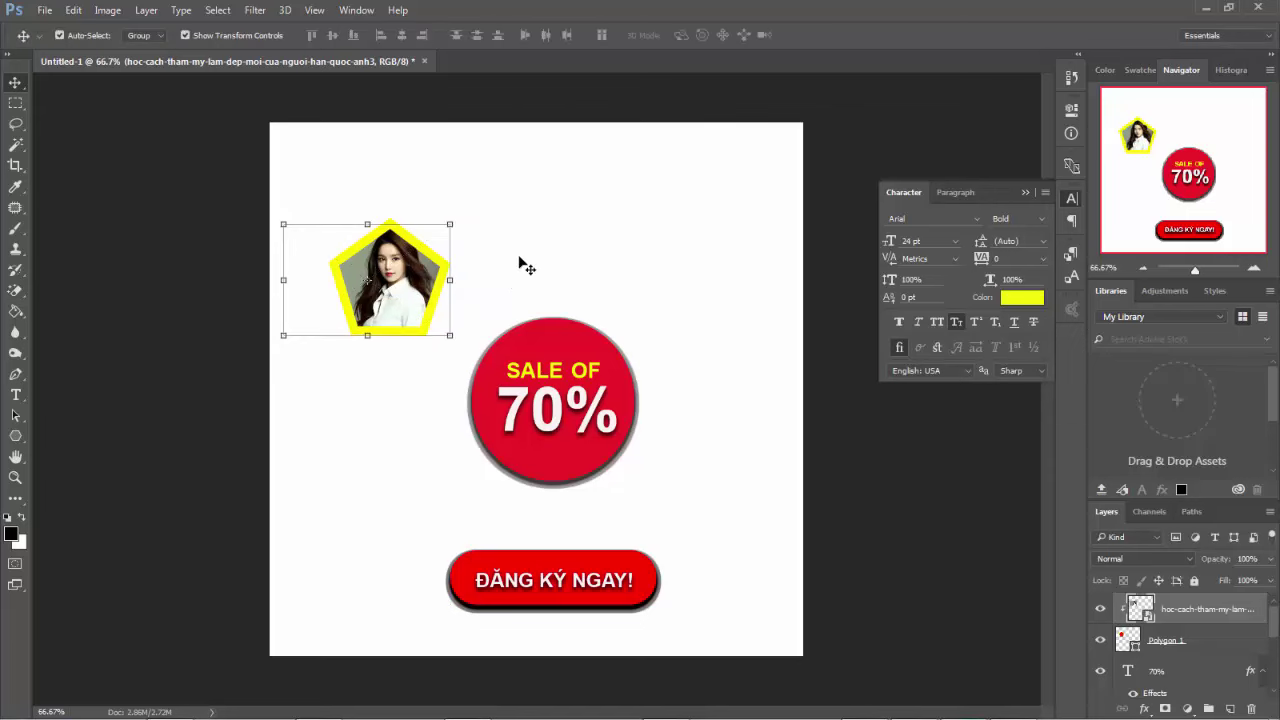
{"action": "key", "text": "ctrl+plus"}
{"action": "key", "text": "ctrl+plus"}
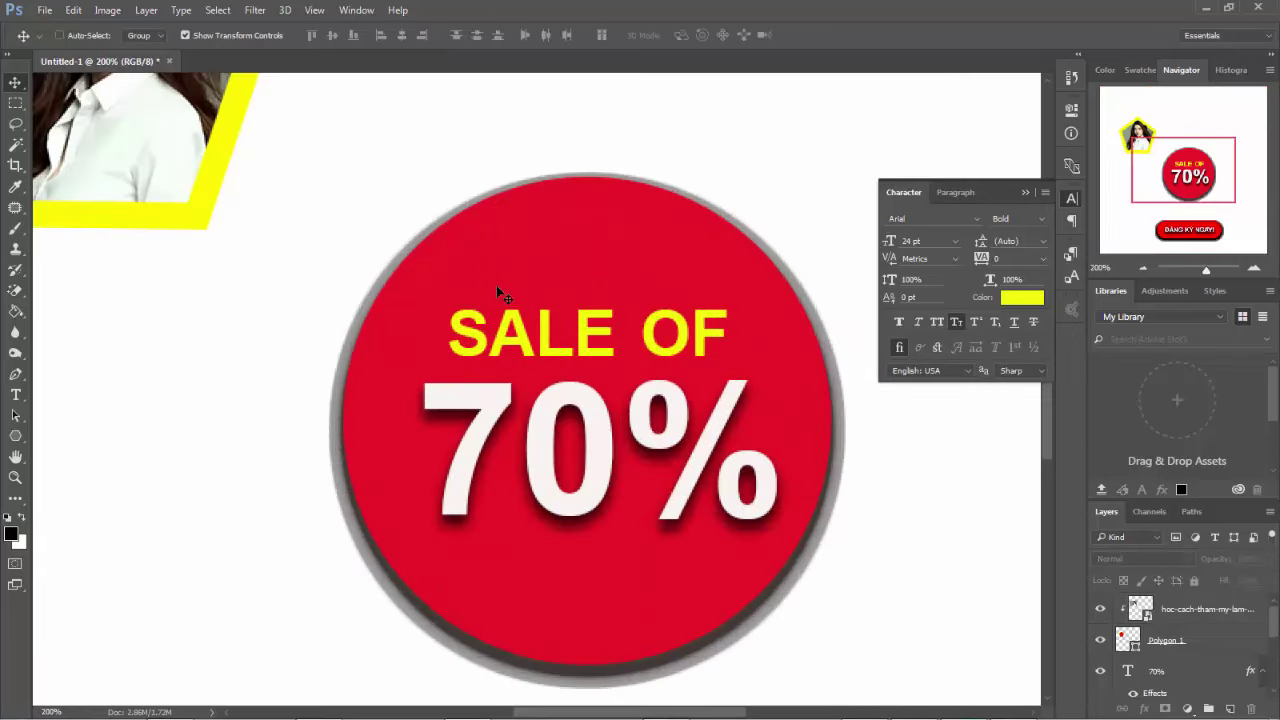
- Select the Polygon 1 layer and make the pentagon's stroke much thinner
{"action": "left_click_drag", "start_coordinate": [314, 206], "coordinate": [615, 486]}
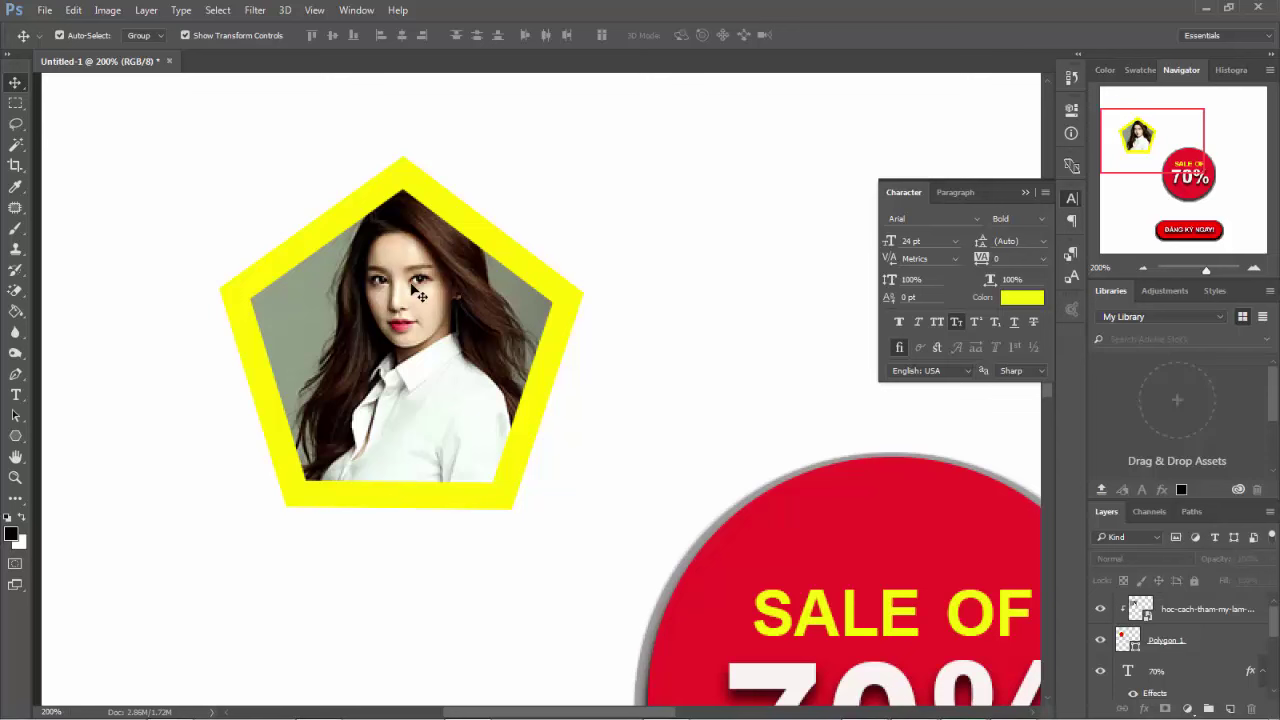
{"action": "left_click", "coordinate": [409, 292]}
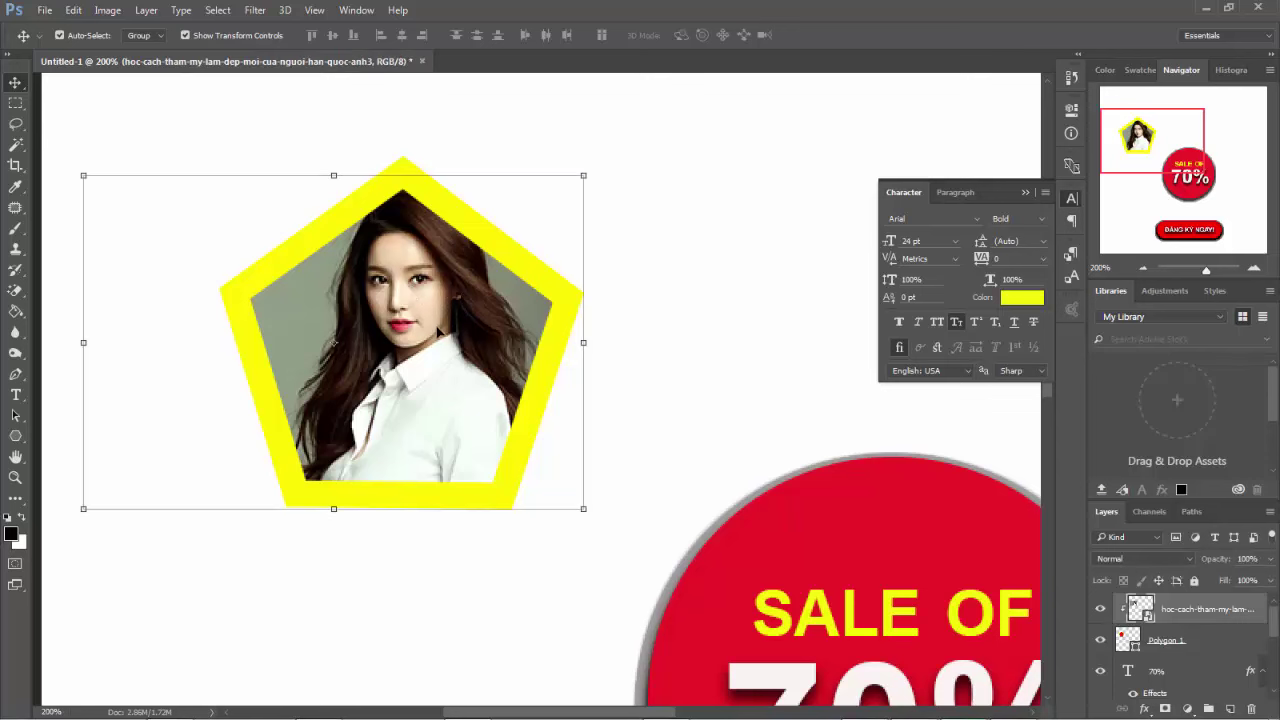
{"action": "left_click", "coordinate": [1163, 645]}
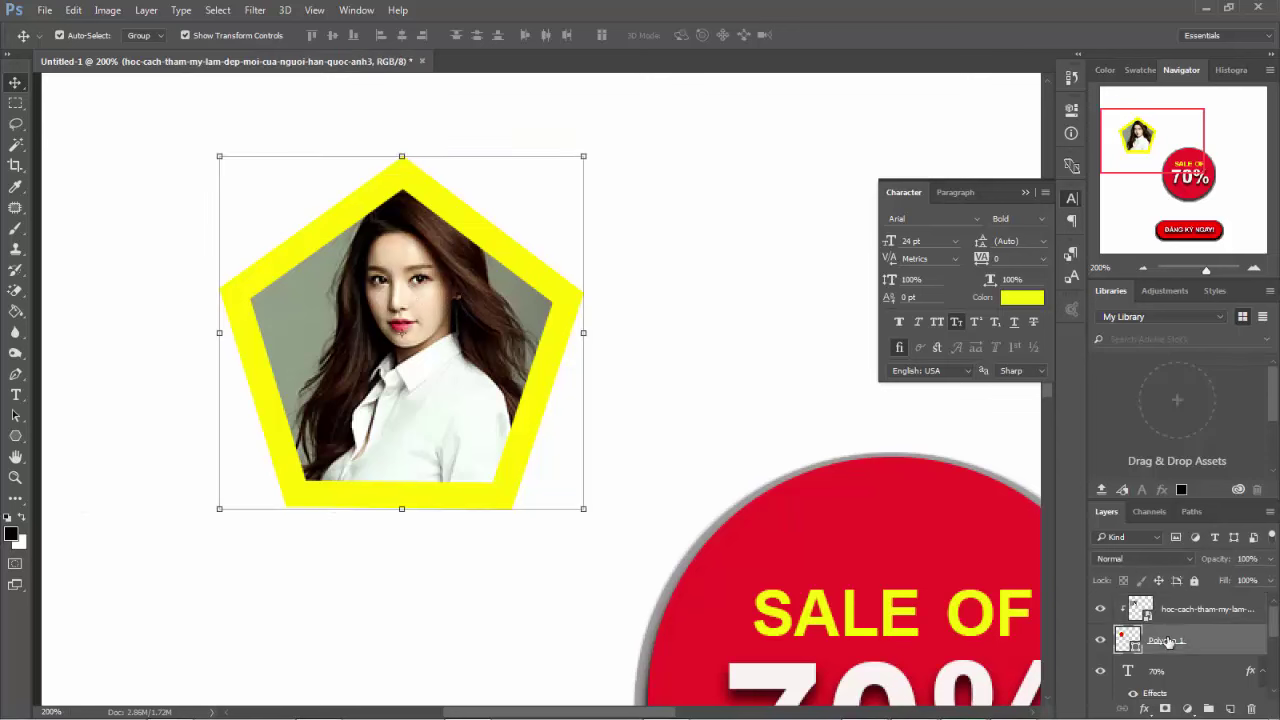
{"action": "left_click", "coordinate": [15, 436]}
{"action": "left_click", "coordinate": [215, 38]}
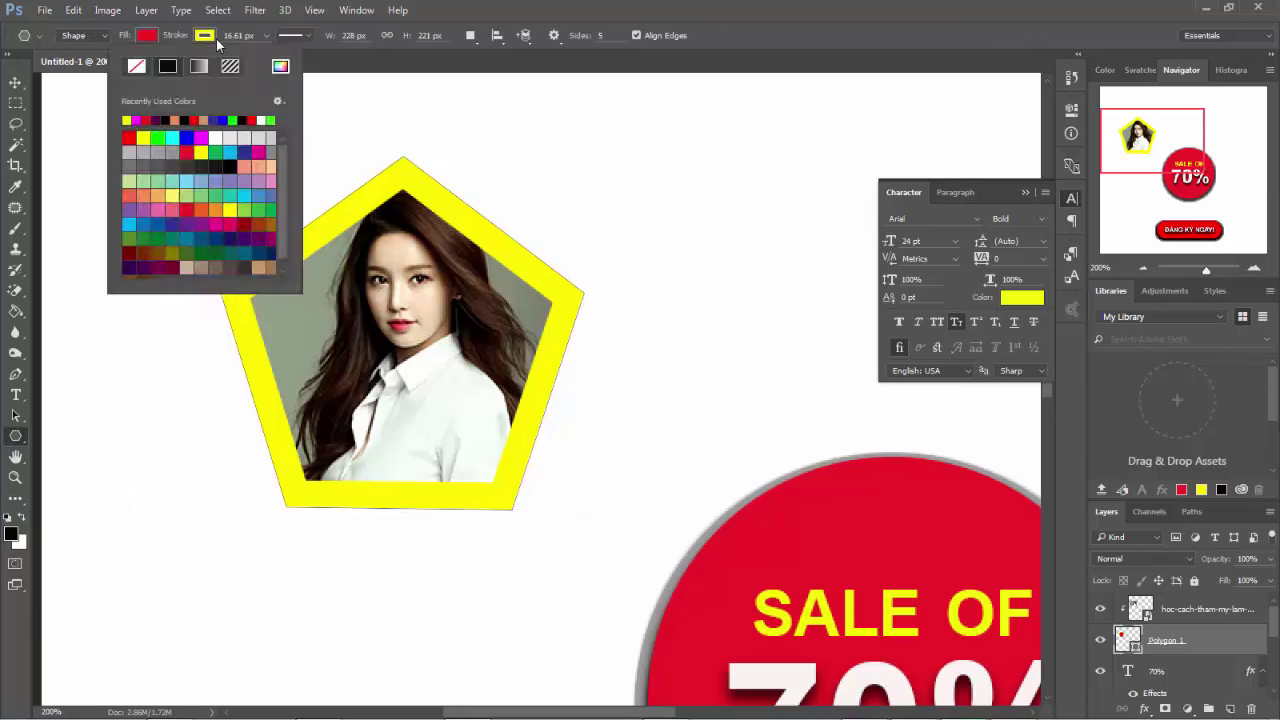
{"action": "left_click", "coordinate": [266, 35]}
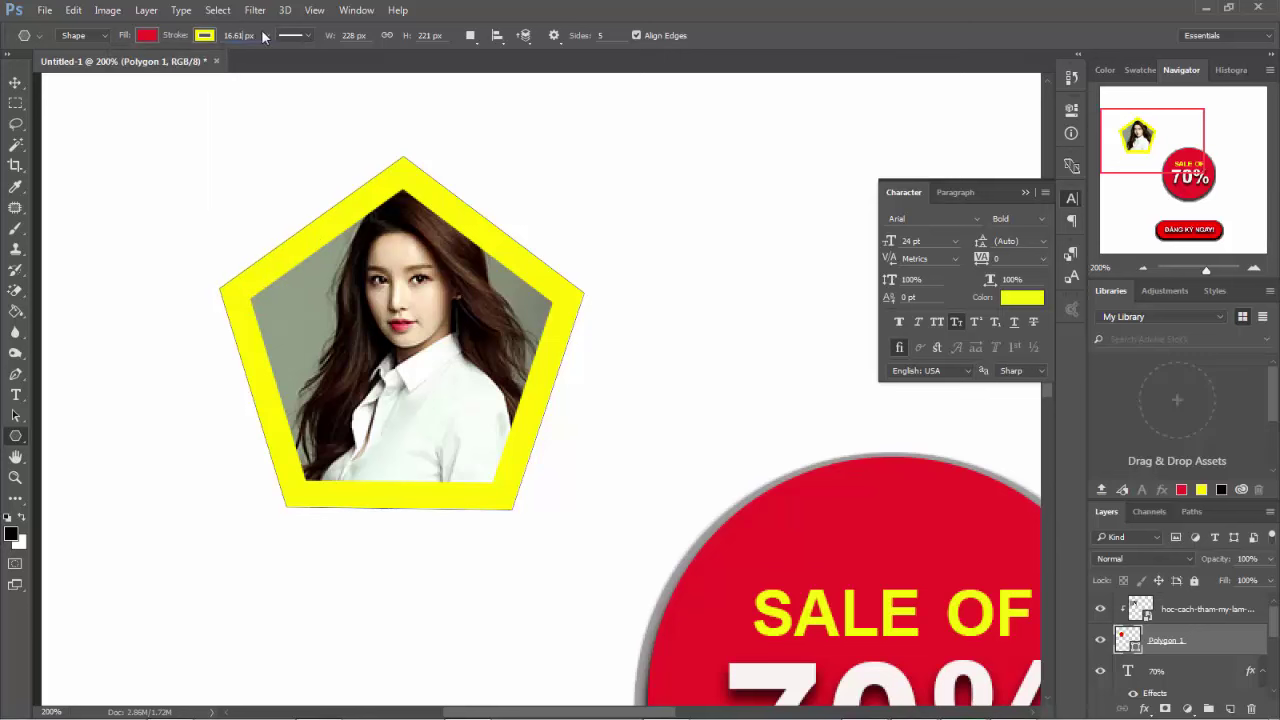
{"action": "left_click_drag", "start_coordinate": [244, 58], "coordinate": [249, 56]}
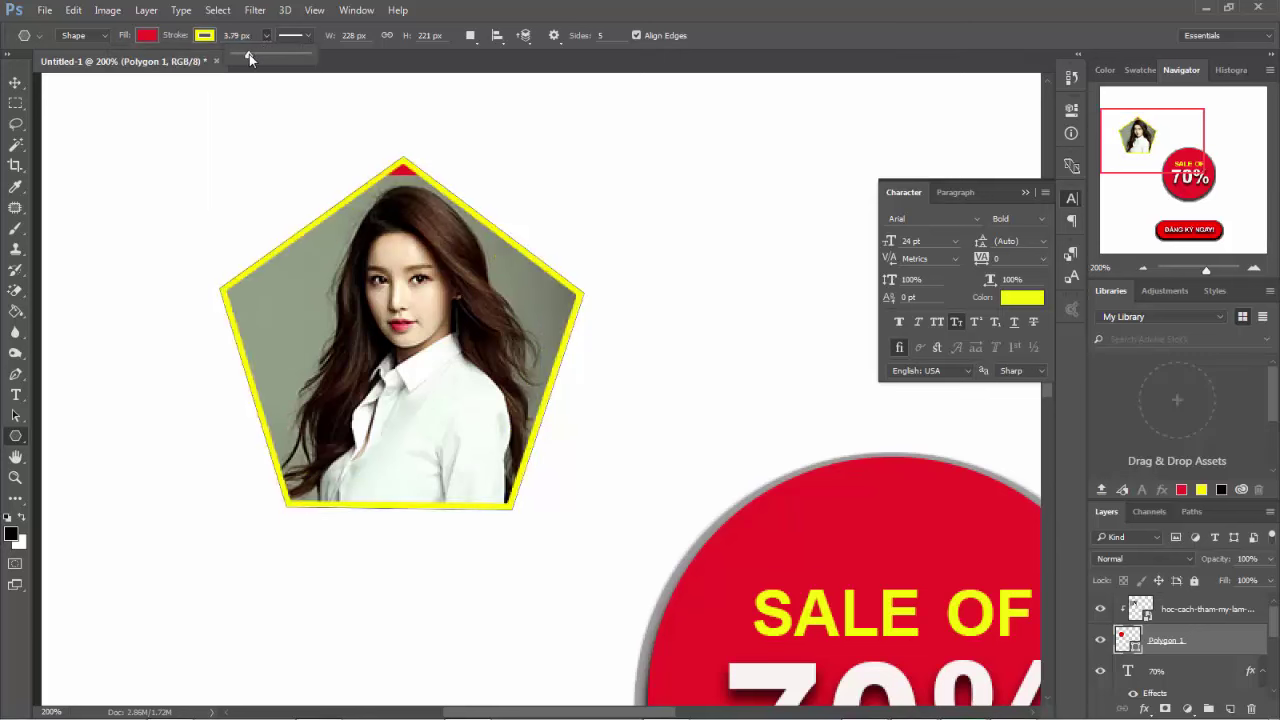
- Change the pentagon's stroke colour to magenta and deselect the shape
{"action": "left_click", "coordinate": [200, 36]}
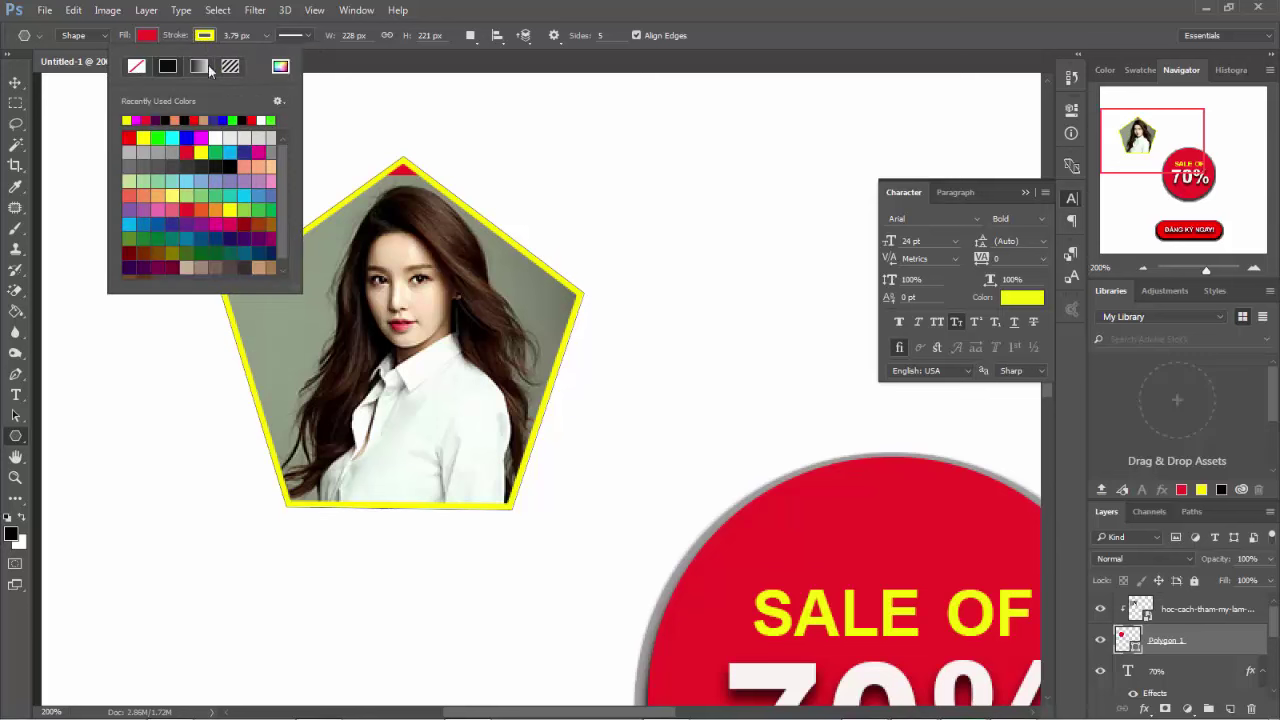
{"action": "left_click", "coordinate": [216, 151]}
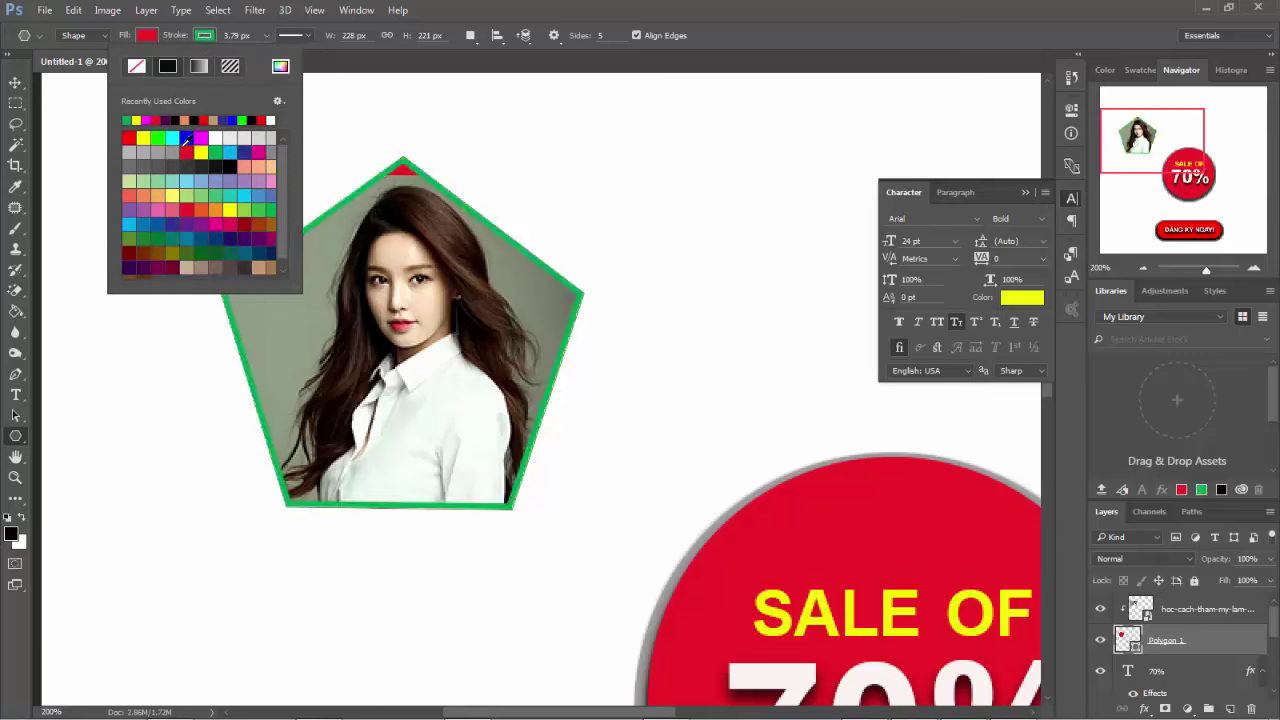
{"action": "left_click", "coordinate": [186, 151]}
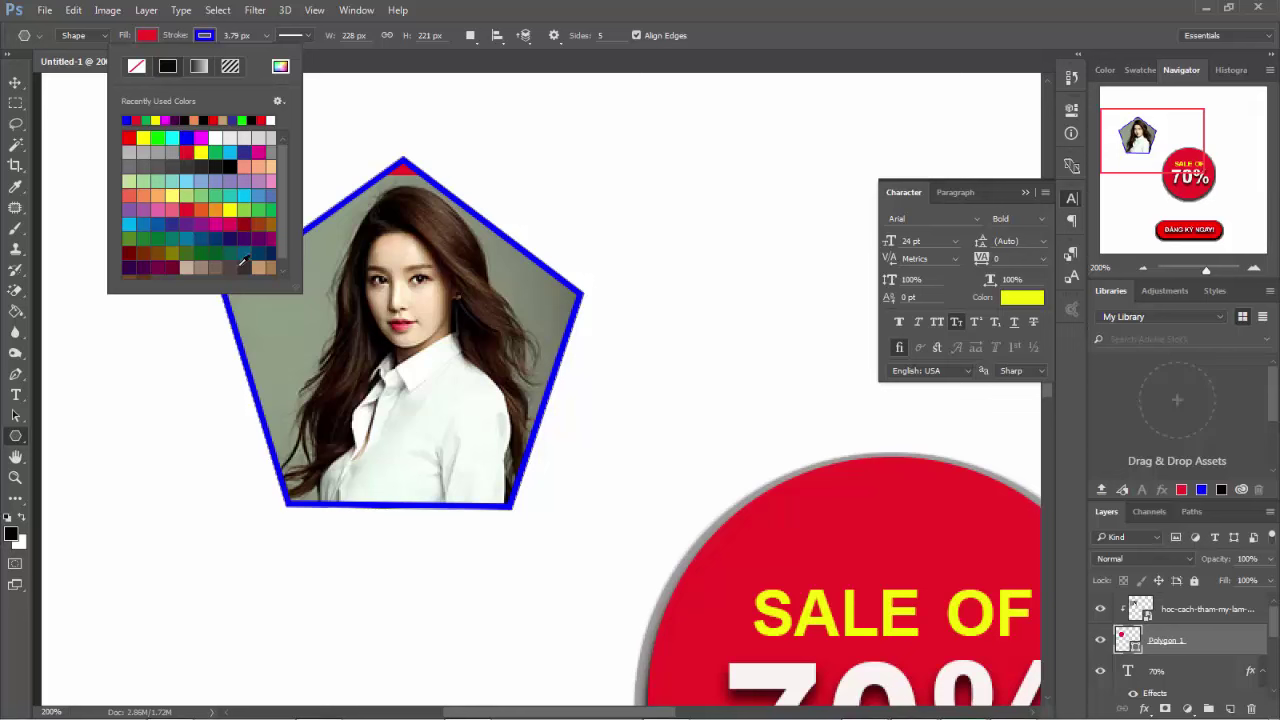
{"action": "left_click", "coordinate": [220, 240]}
{"action": "left_click", "coordinate": [244, 236]}
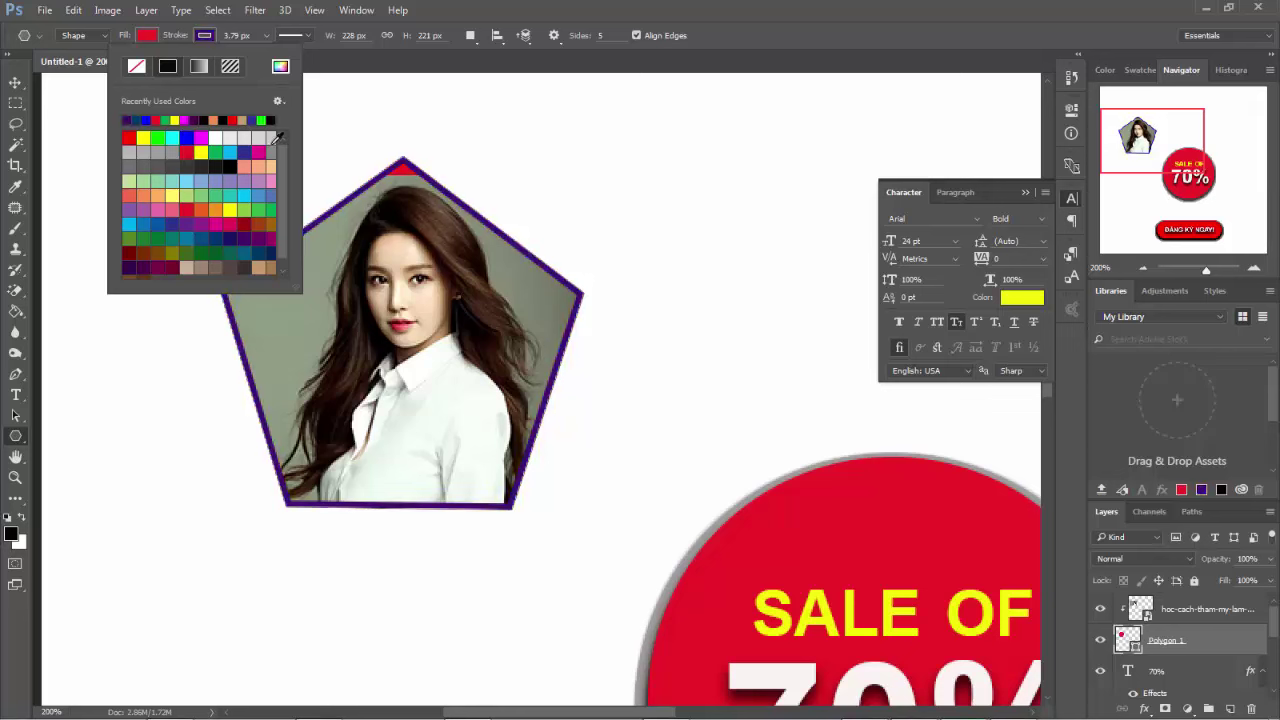
{"action": "left_click", "coordinate": [258, 151]}
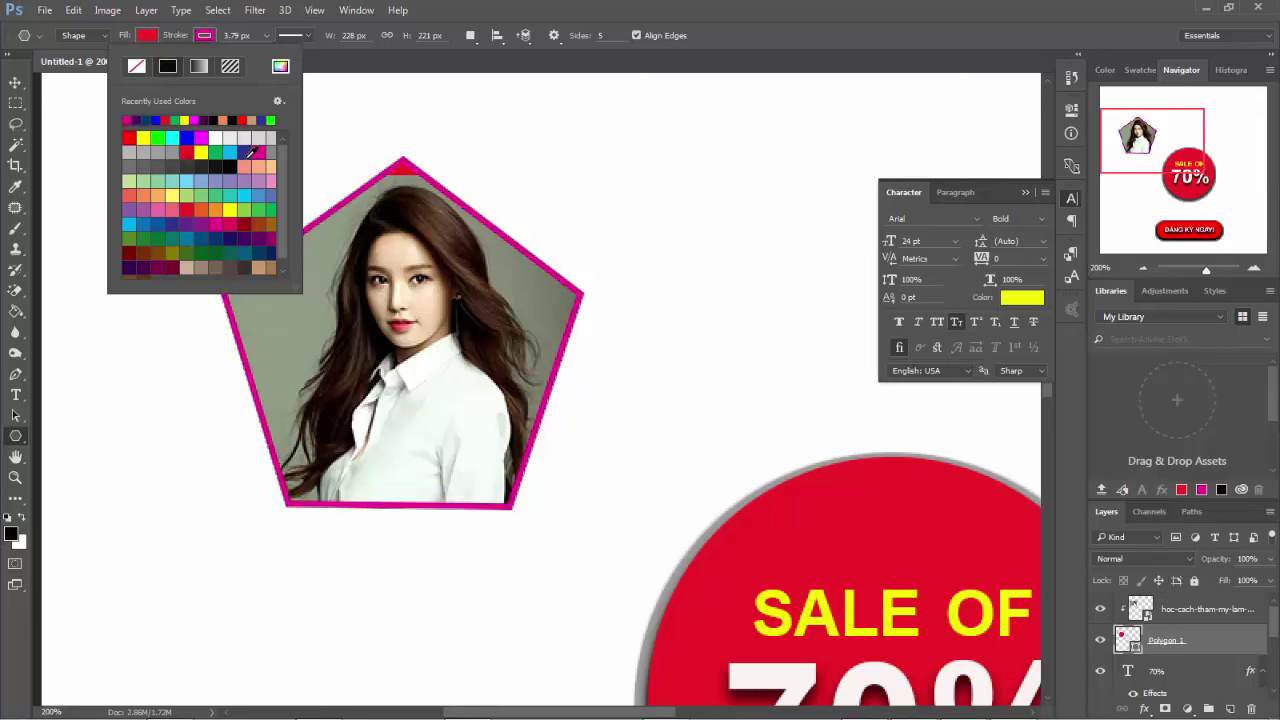
{"action": "left_click", "coordinate": [15, 82]}
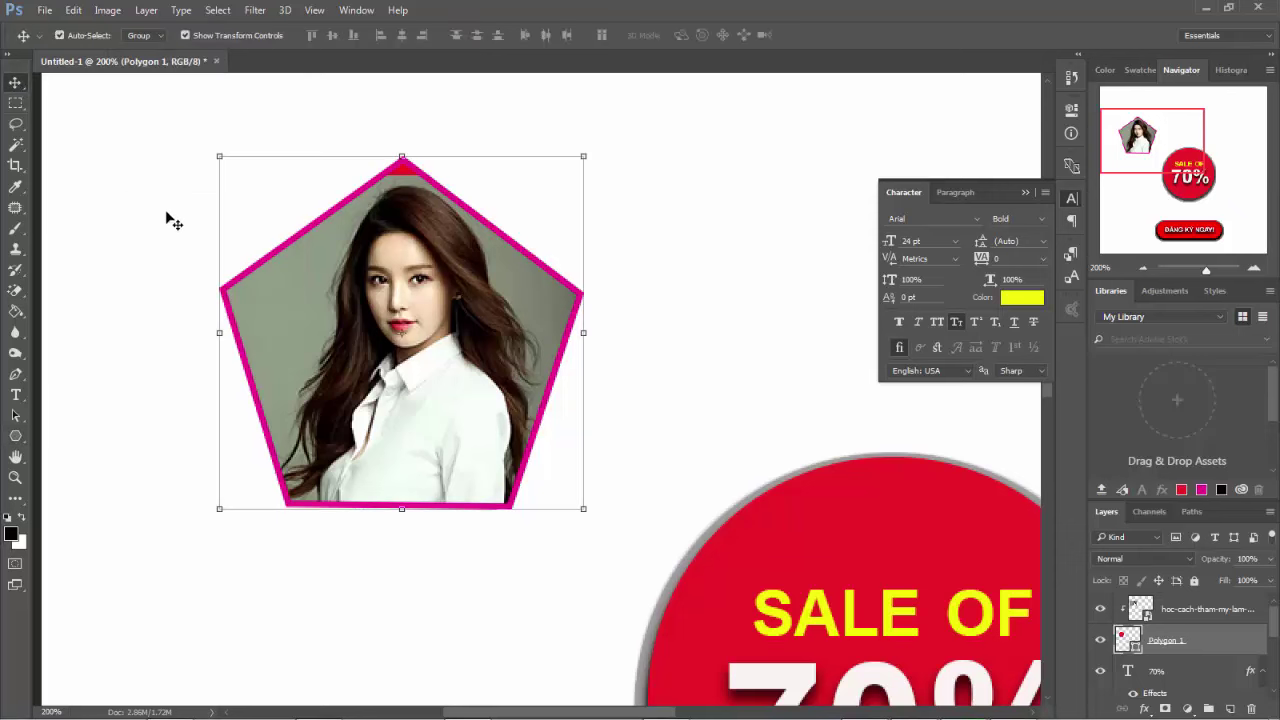
{"action": "left_click", "coordinate": [130, 238]}
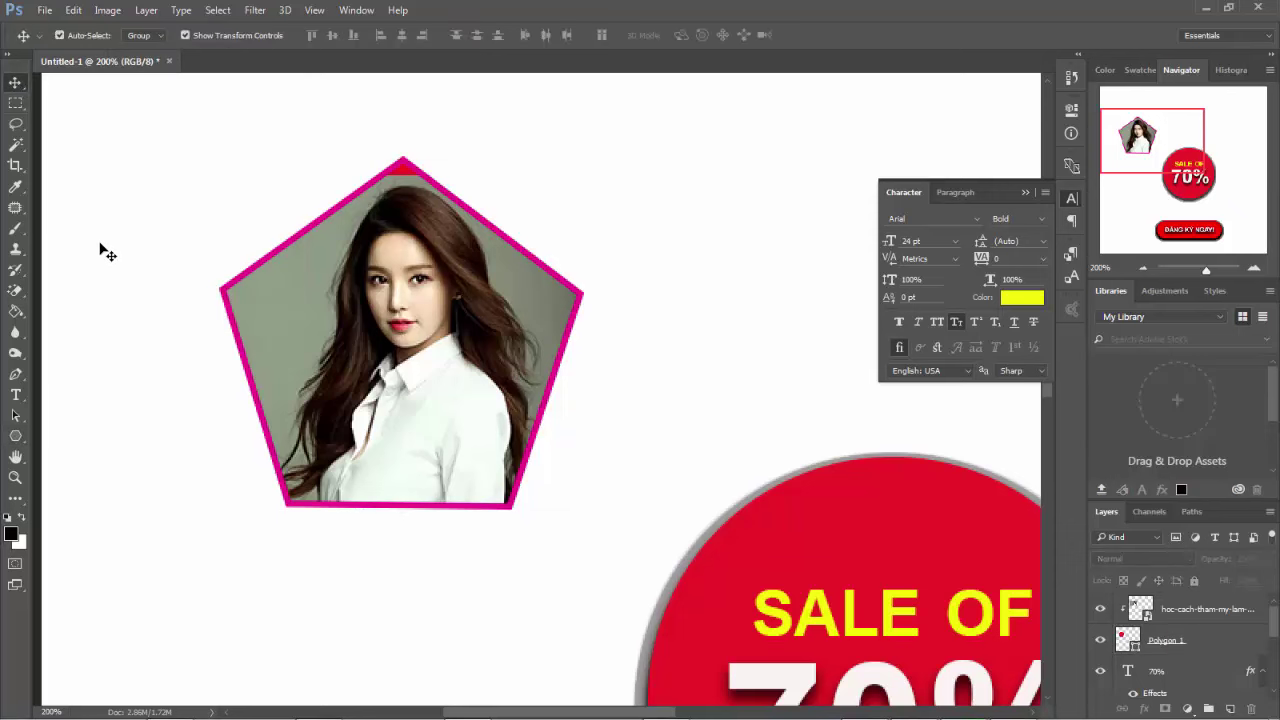
- Enlarge the woman's photo and shift it down to fill the pentagon
{"action": "key", "text": "ctrl+0"}
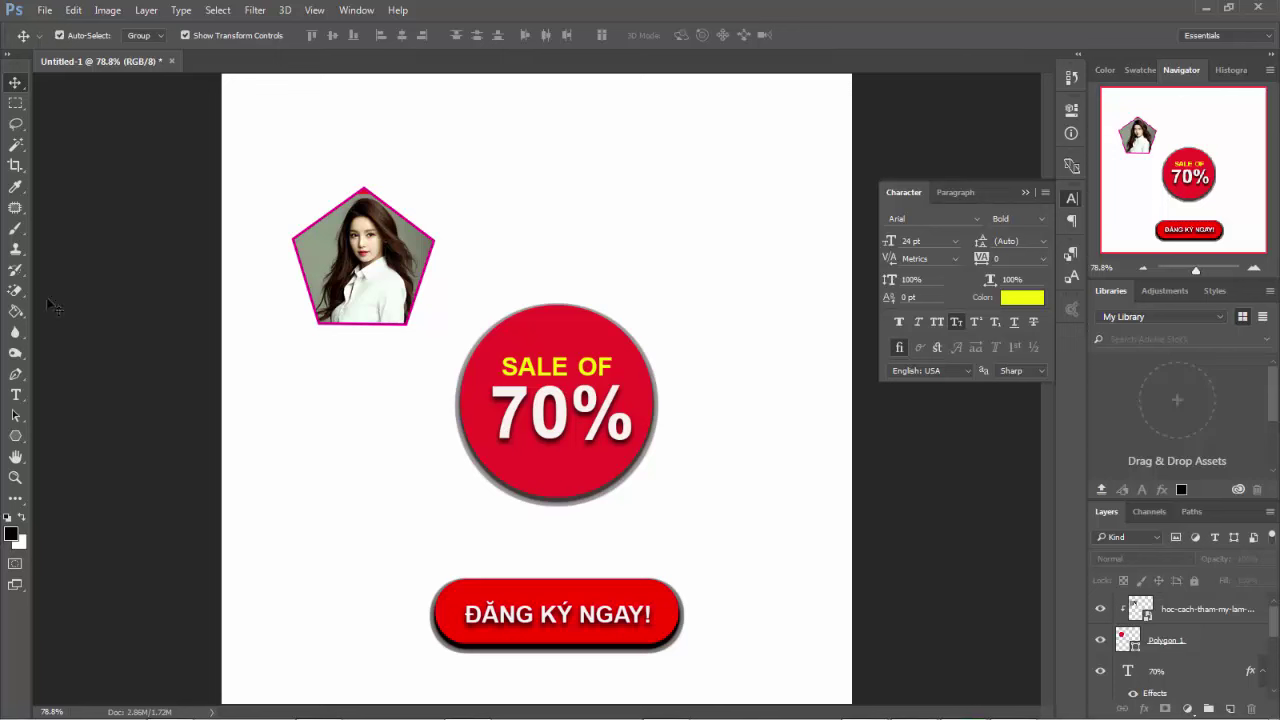
{"action": "left_click", "coordinate": [348, 268]}
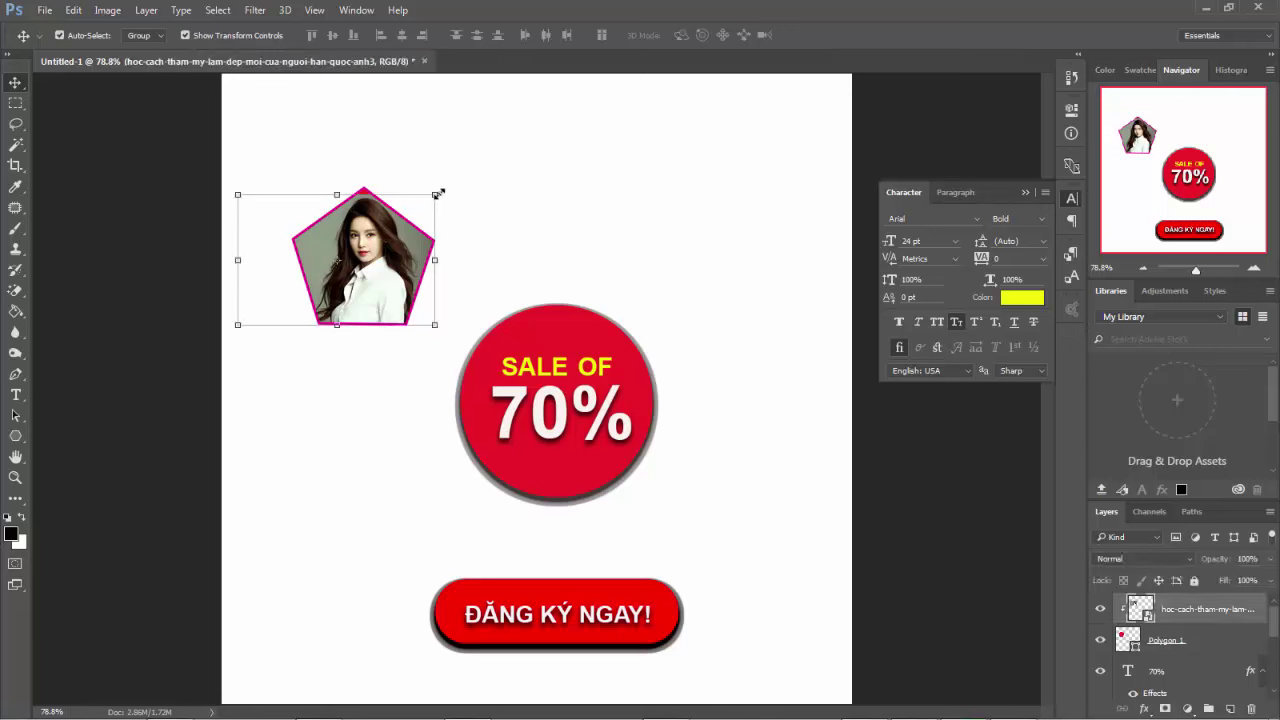
{"action": "left_click_drag", "start_coordinate": [437, 193], "coordinate": [448, 186]}
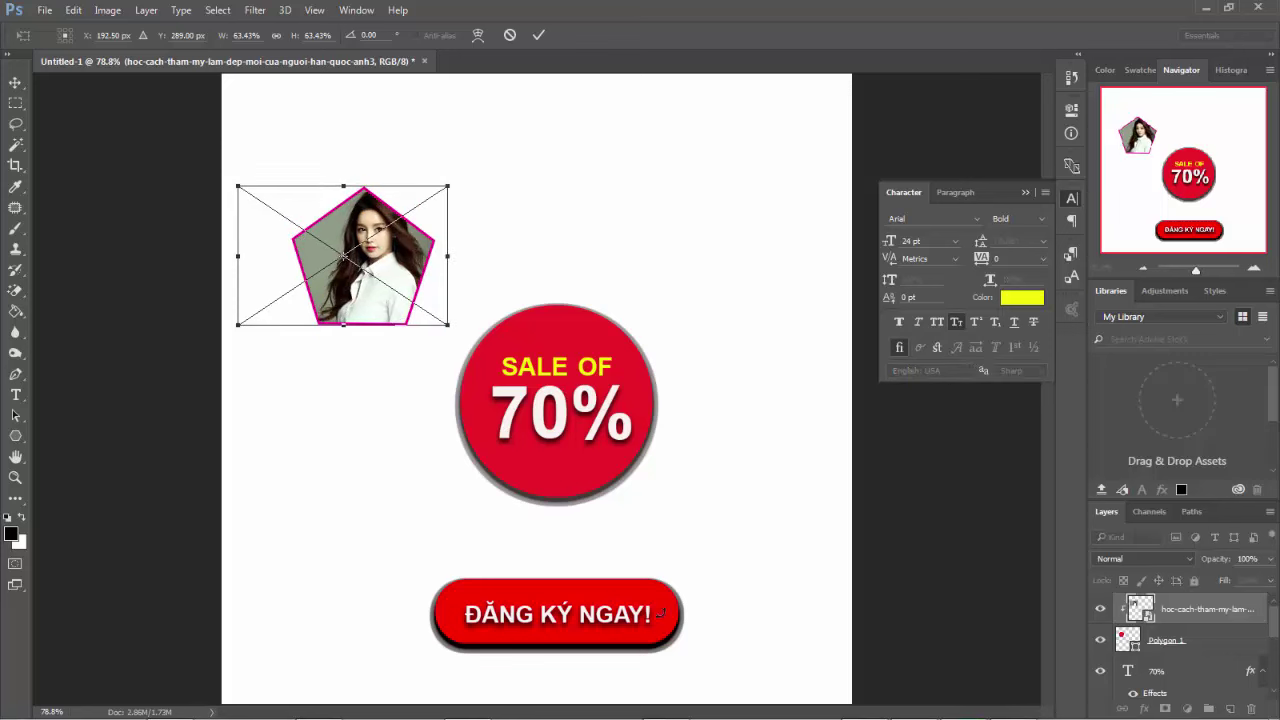
{"action": "key", "text": "Return"}
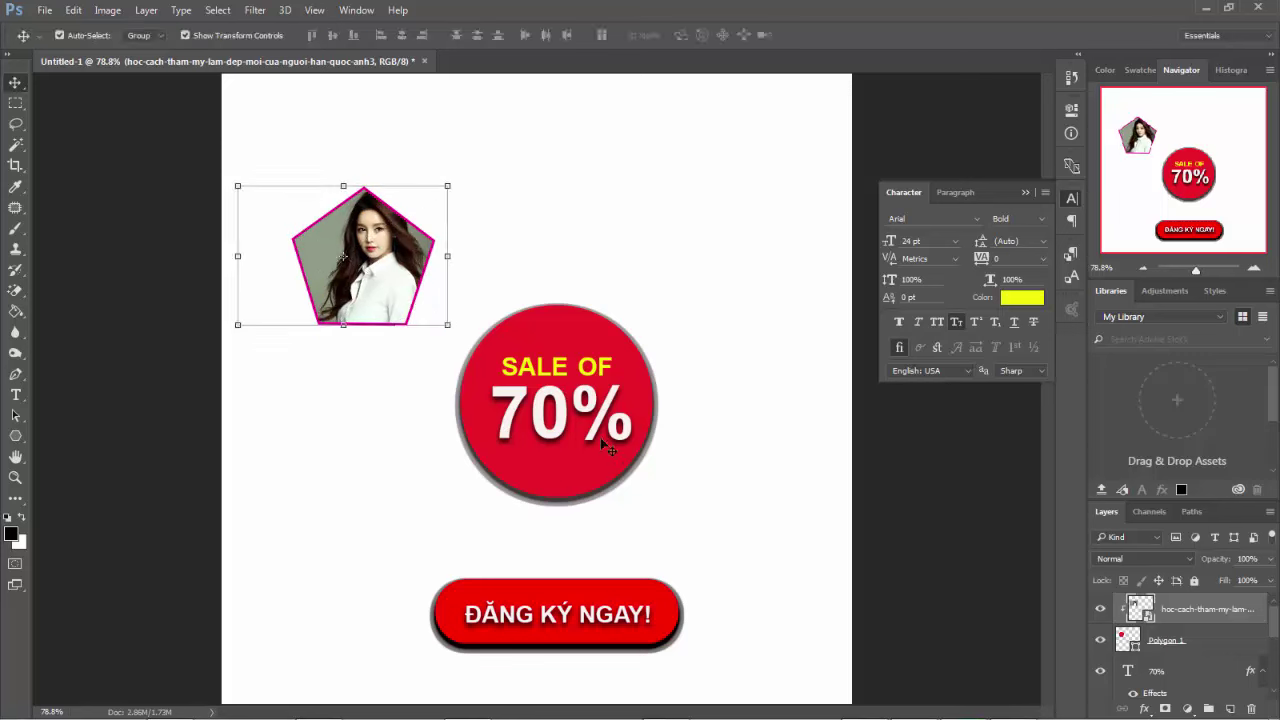
{"action": "left_click_drag", "start_coordinate": [357, 273], "coordinate": [365, 247]}
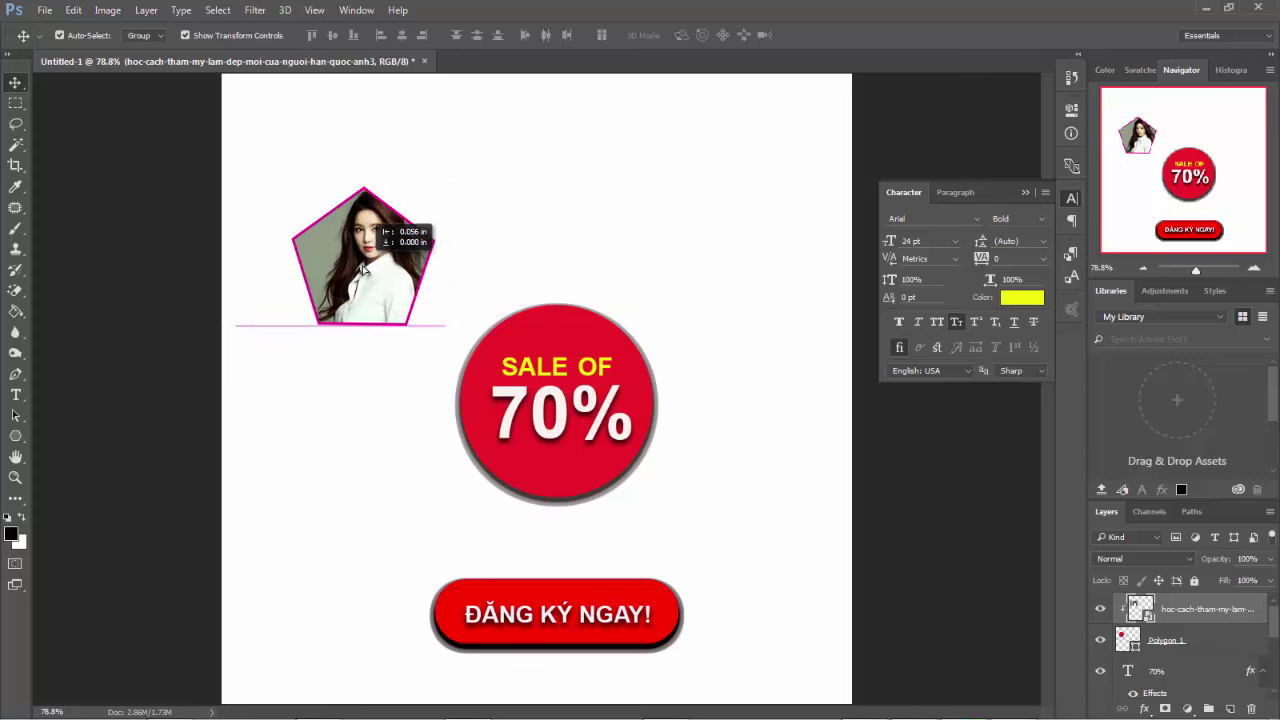
{"action": "left_click_drag", "start_coordinate": [365, 247], "coordinate": [357, 263]}
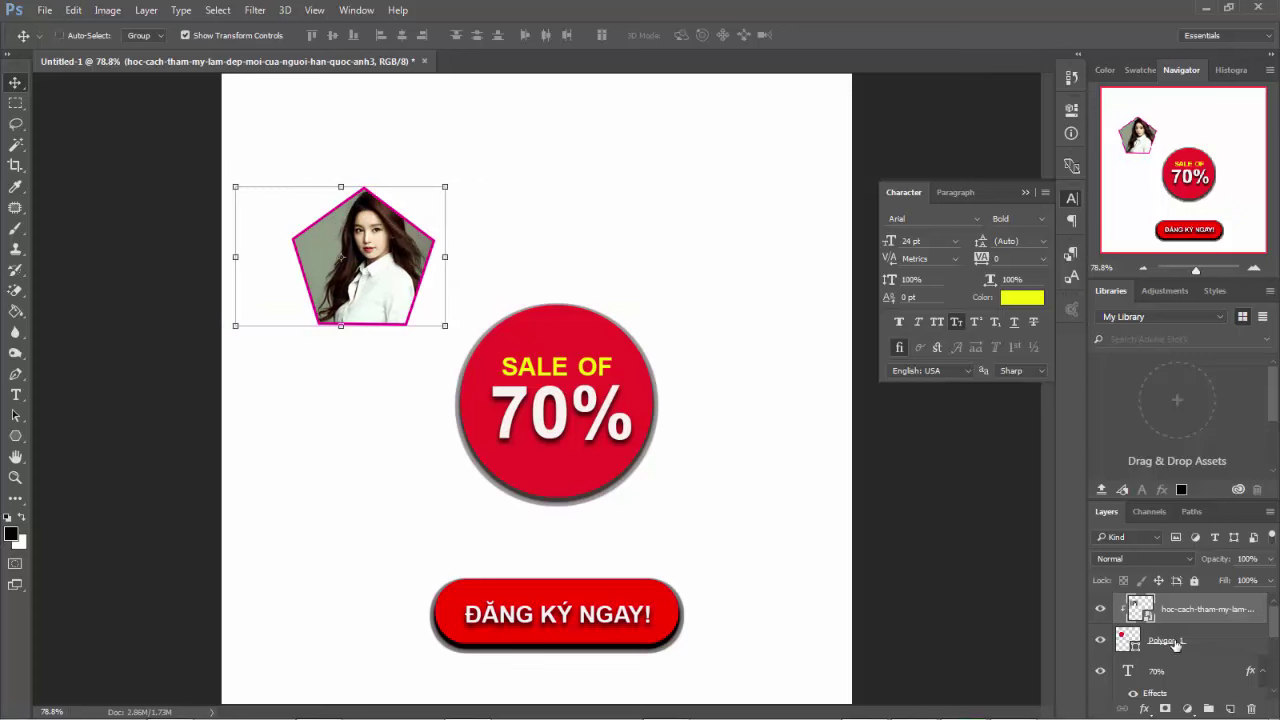
- Group the photo with Polygon 1 and move the group beside the sale circle
{"action": "key", "text": "ctrl"}
{"action": "left_click", "coordinate": [1172, 640], "text": "shift"}
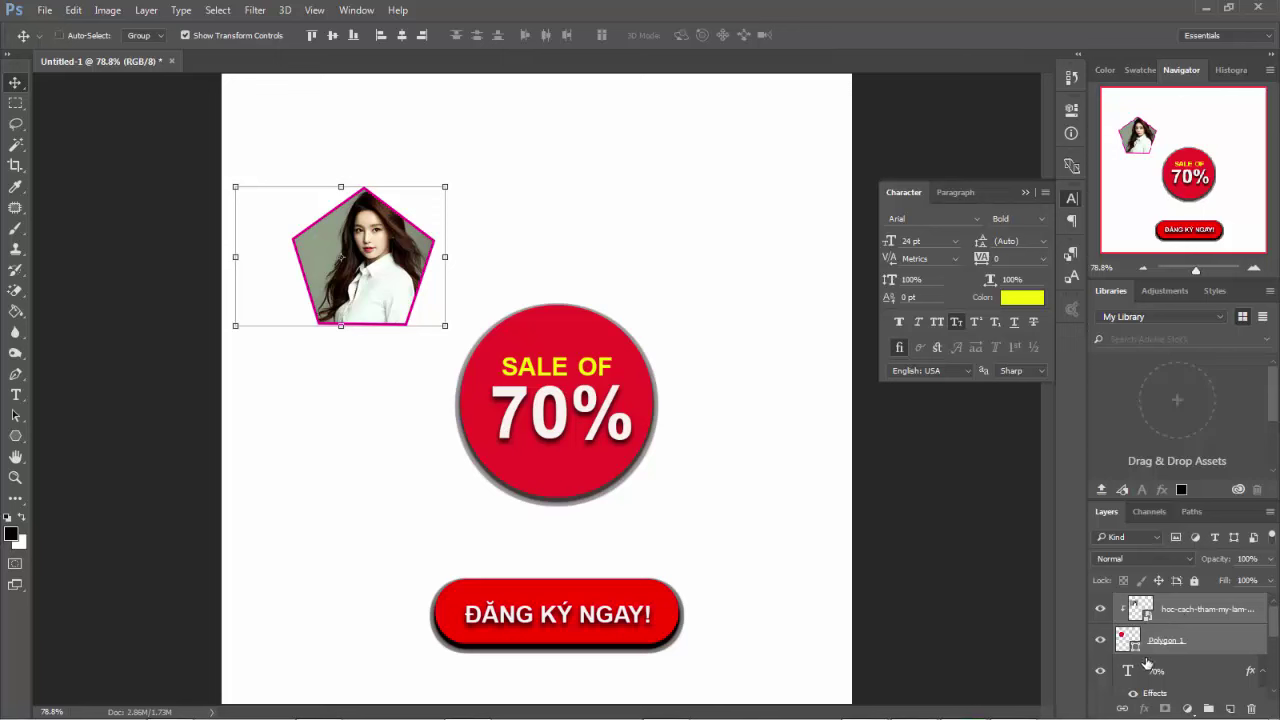
{"action": "key", "text": "ctrl+g"}
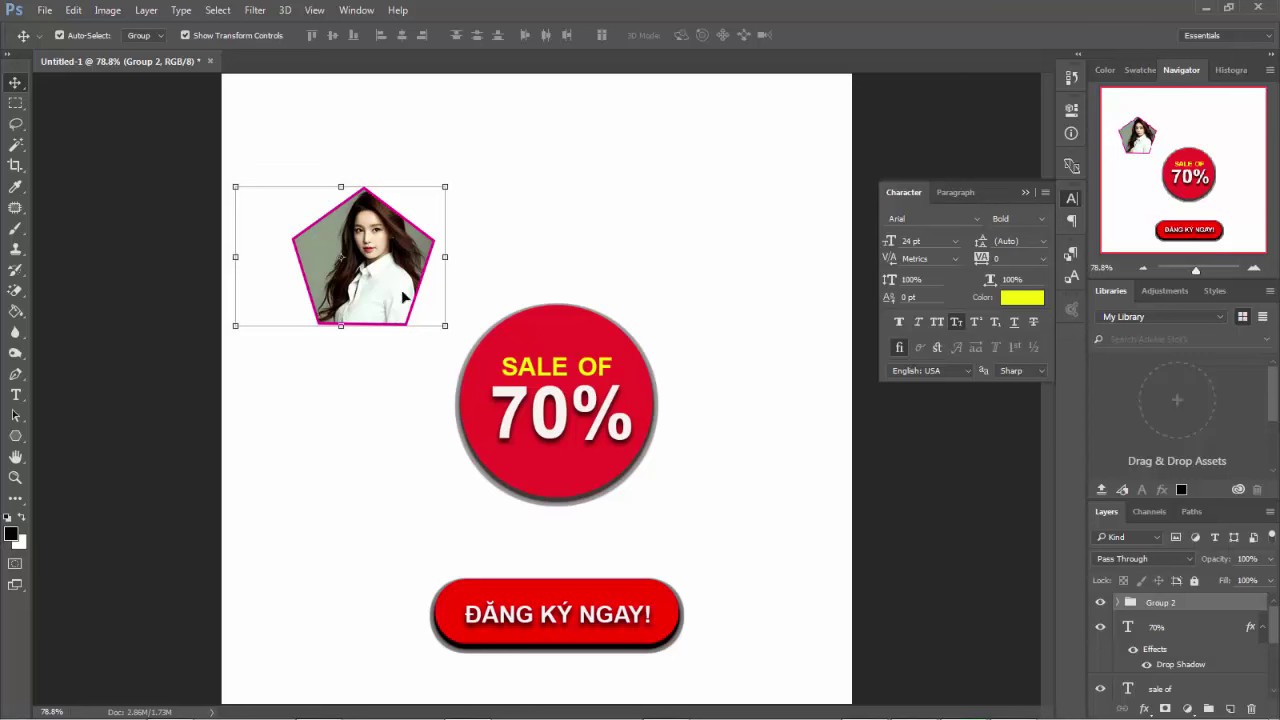
{"action": "mouse_move", "coordinate": [400, 285]}
{"action": "left_mouse_down"}
{"action": "mouse_move", "coordinate": [536, 247]}
{"action": "mouse_move", "coordinate": [762, 231]}
{"action": "mouse_move", "coordinate": [337, 243]}
{"action": "mouse_move", "coordinate": [367, 236]}
{"action": "mouse_move", "coordinate": [397, 378]}
{"action": "mouse_move", "coordinate": [395, 412]}
{"action": "mouse_move", "coordinate": [353, 420]}
{"action": "left_mouse_up"}
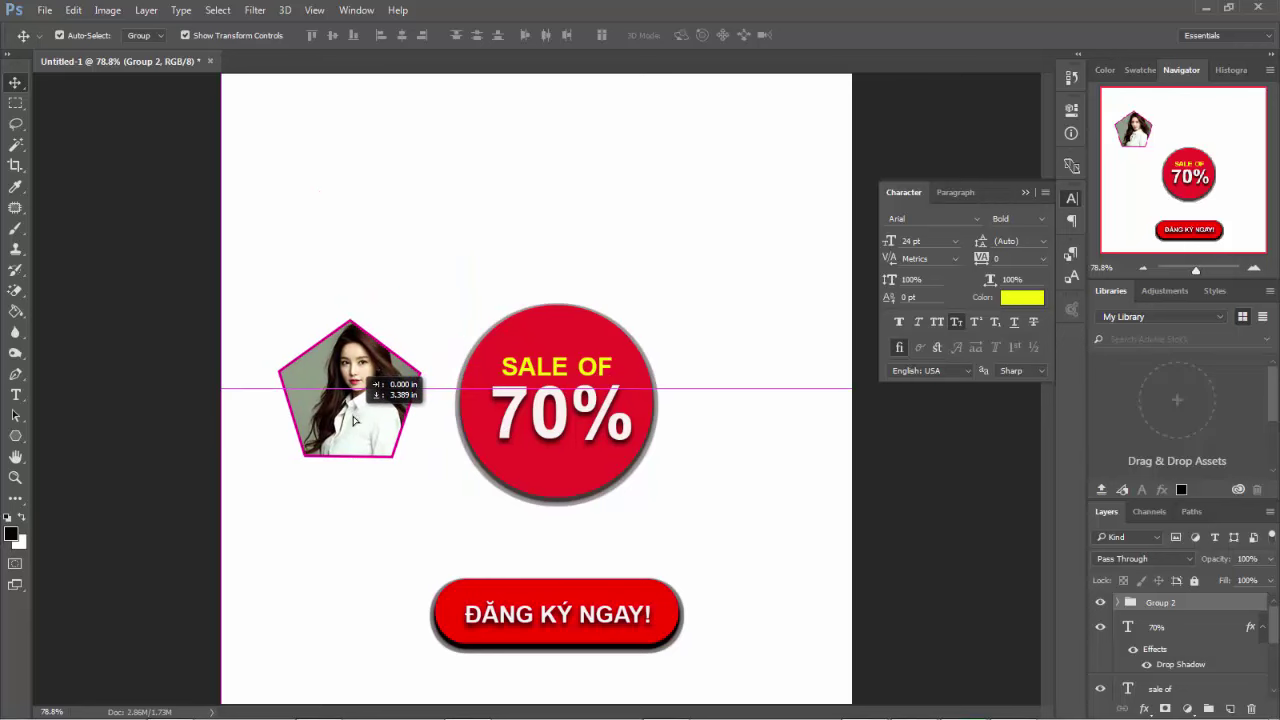
- Draw a horizontal line across the upper canvas with a red fill
{"action": "left_click", "coordinate": [360, 270]}
{"action": "left_click", "coordinate": [16, 436]}
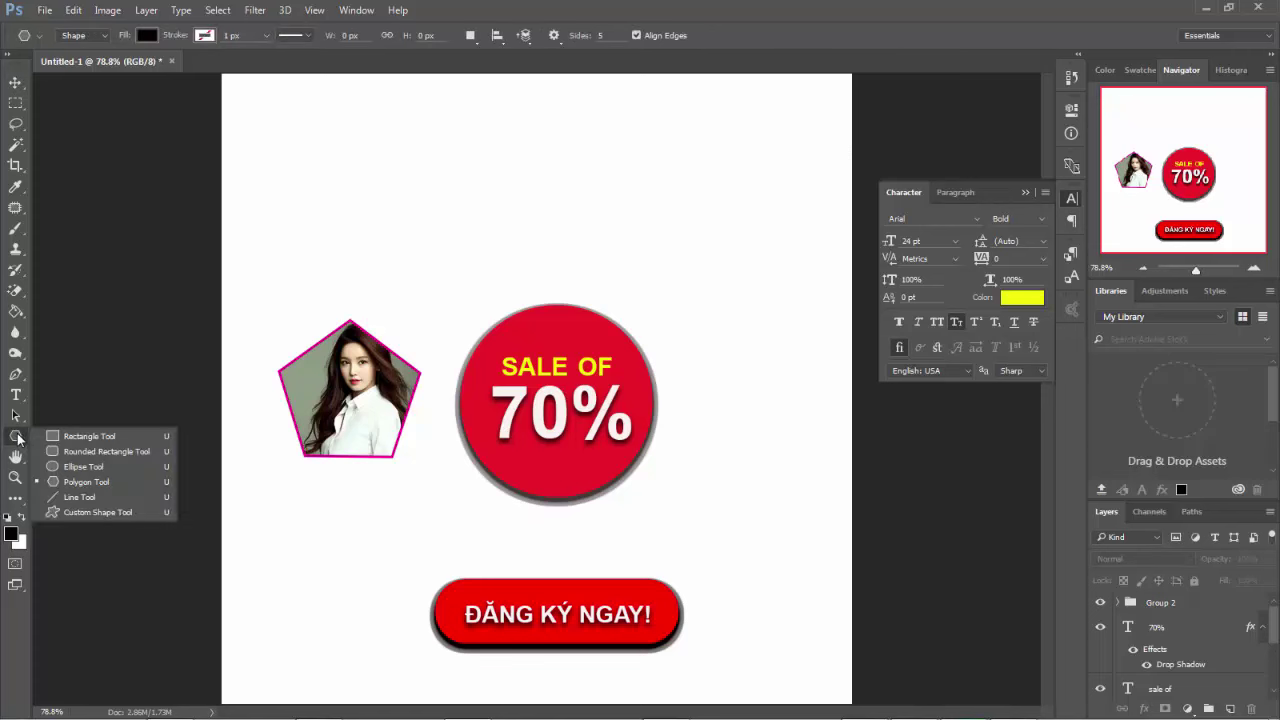
{"action": "left_click", "coordinate": [83, 498]}
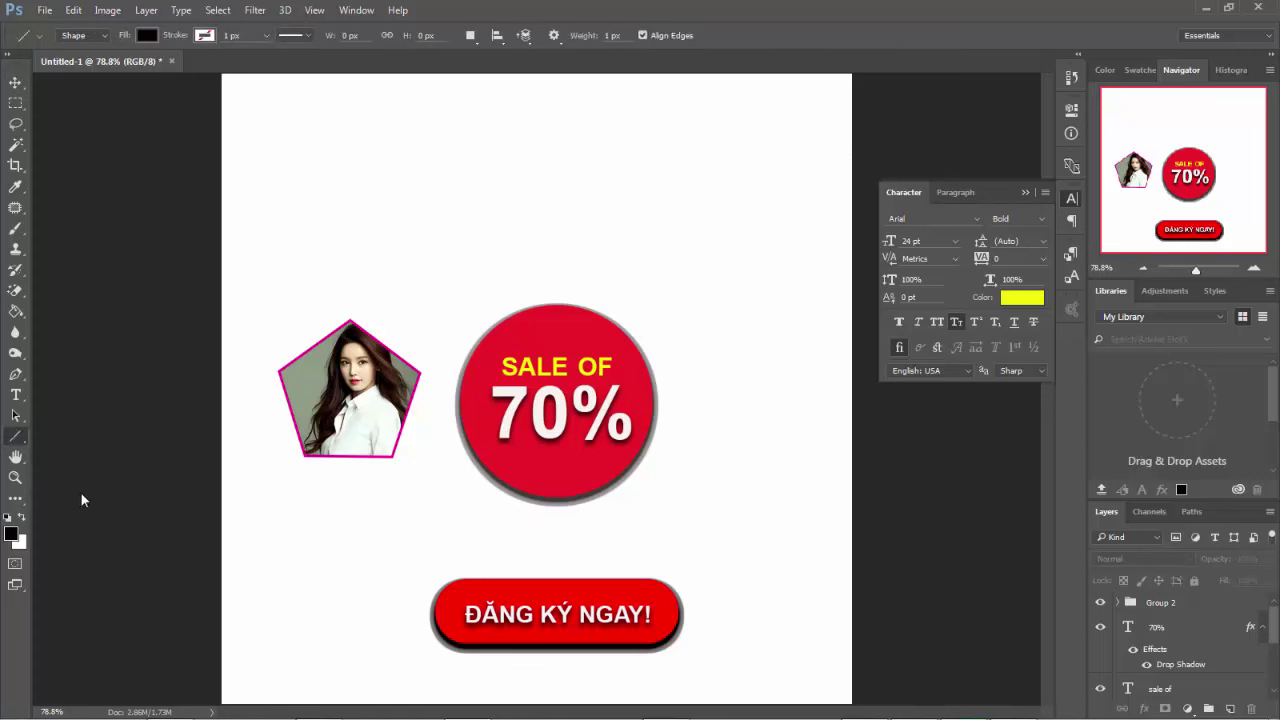
{"action": "left_click_drag", "start_coordinate": [310, 180], "coordinate": [718, 180]}
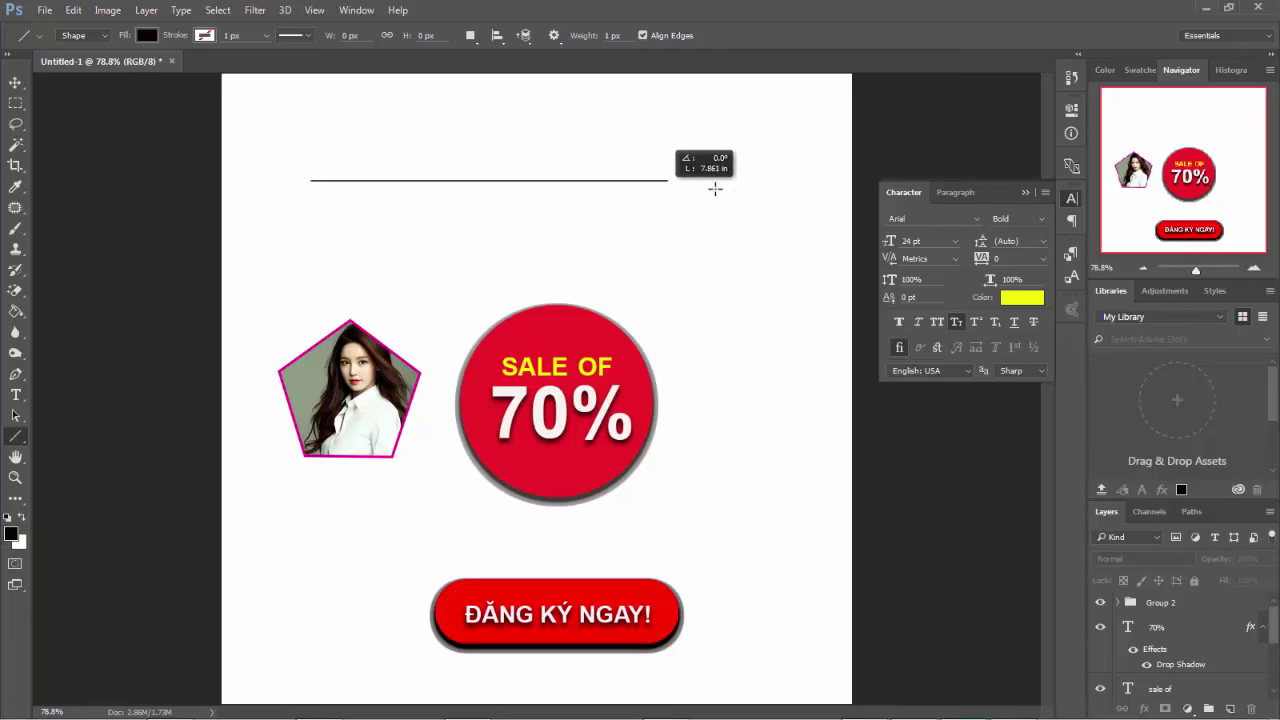
{"action": "left_click", "coordinate": [146, 36]}
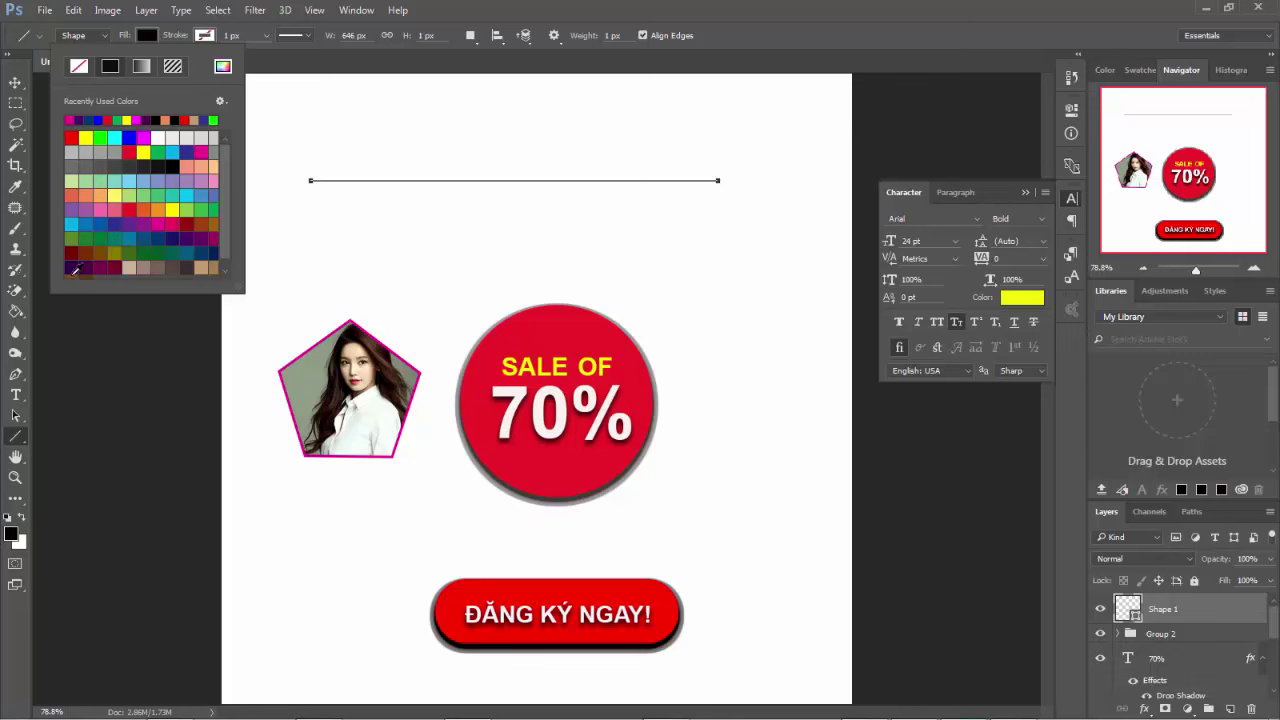
{"action": "left_click", "coordinate": [87, 257]}
{"action": "left_click", "coordinate": [116, 119]}
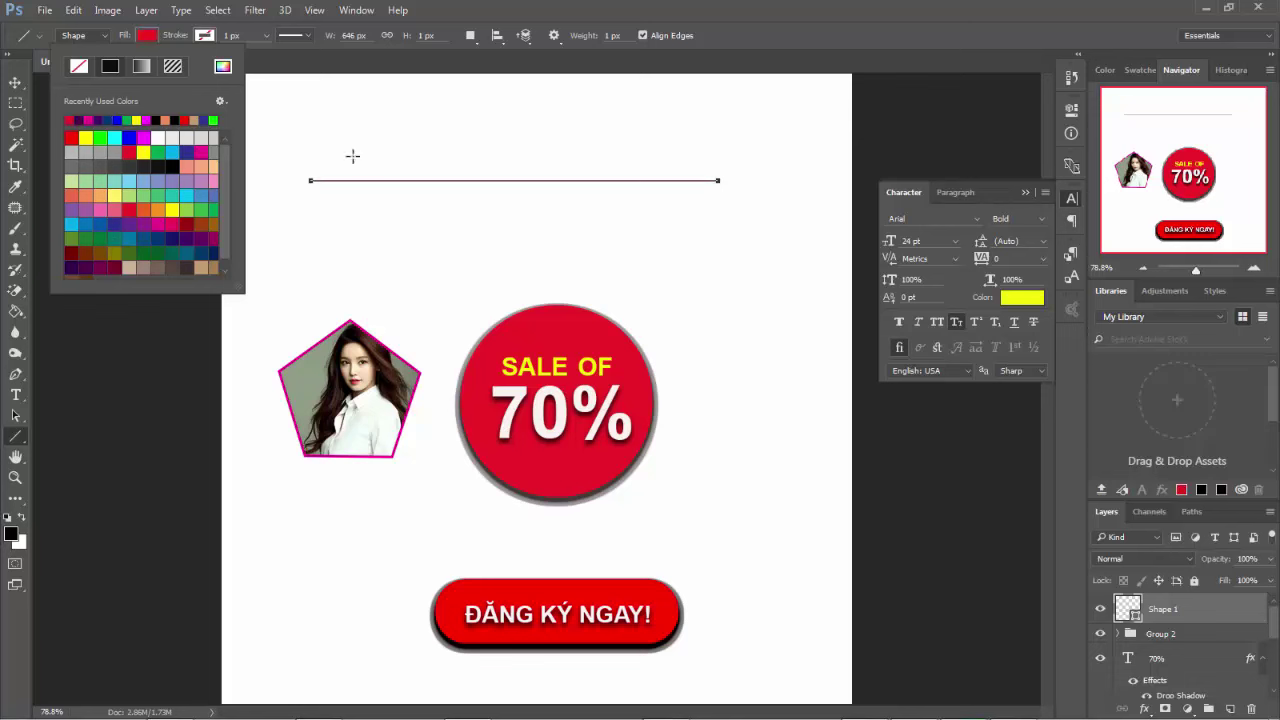
- Stretch the red line, apply the transform, and move it above the register button
{"action": "left_click", "coordinate": [209, 35]}
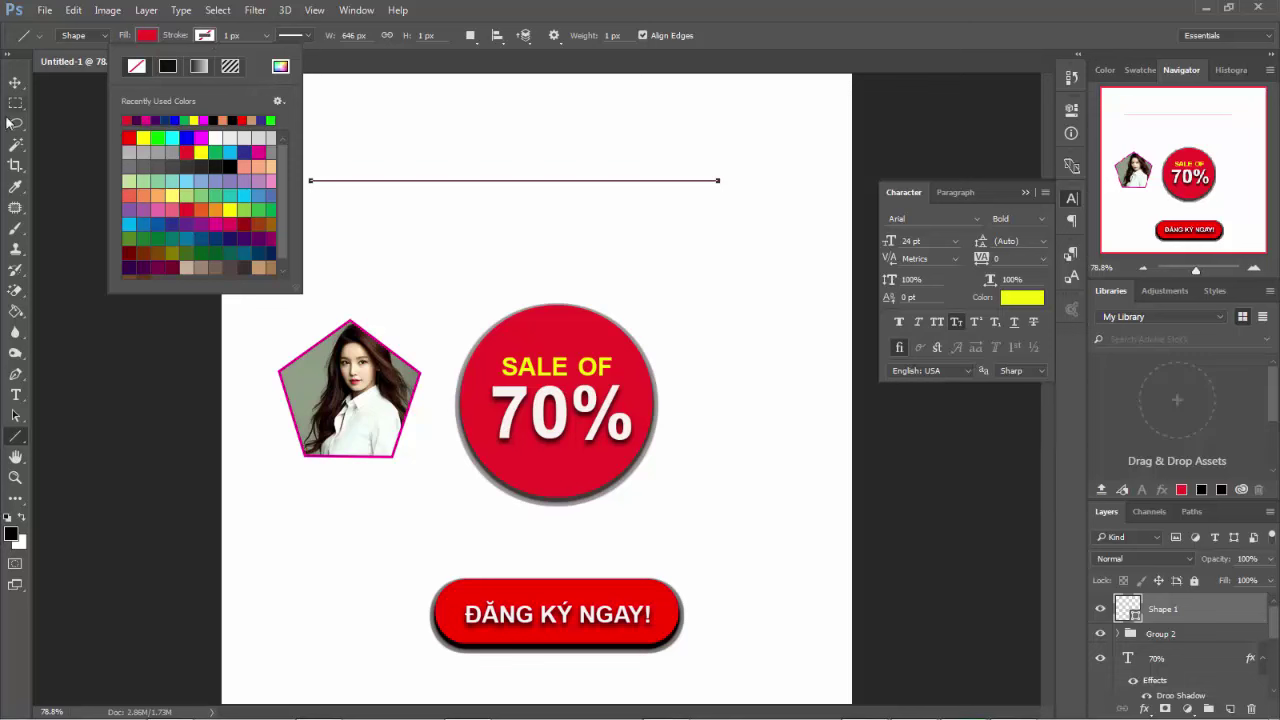
{"action": "left_click", "coordinate": [15, 82]}
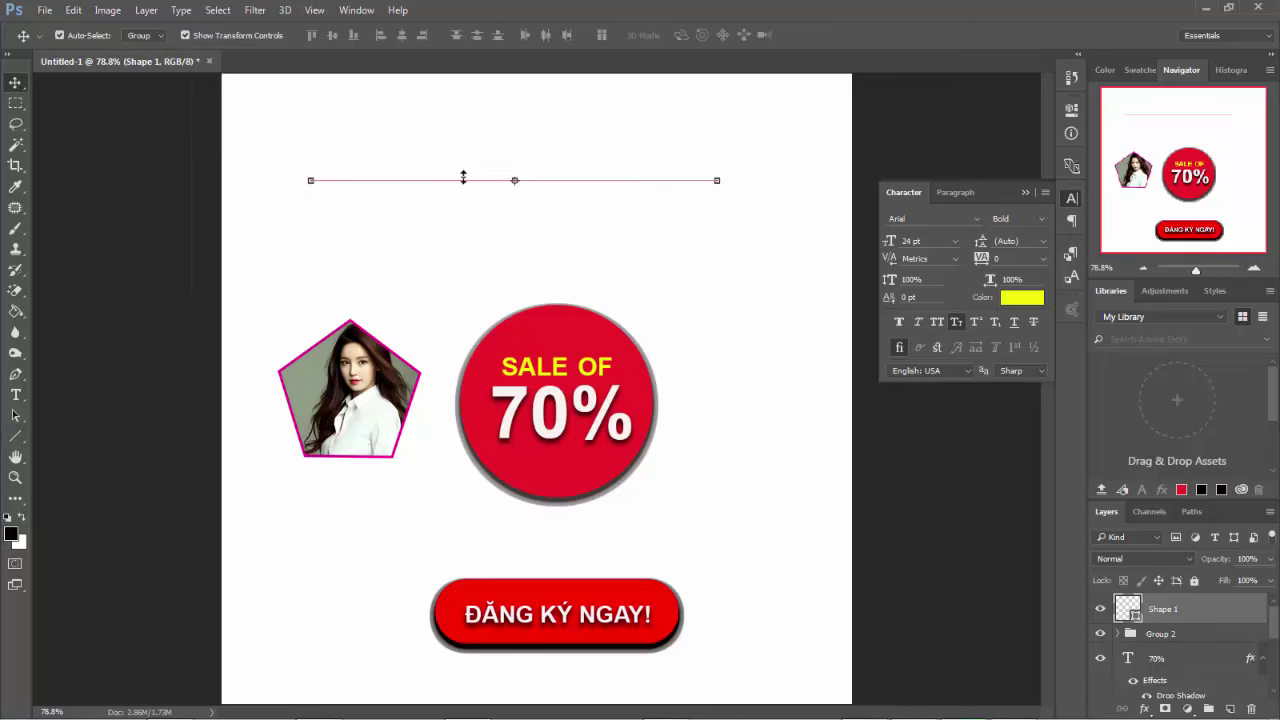
{"action": "left_click_drag", "start_coordinate": [515, 181], "coordinate": [515, 216]}
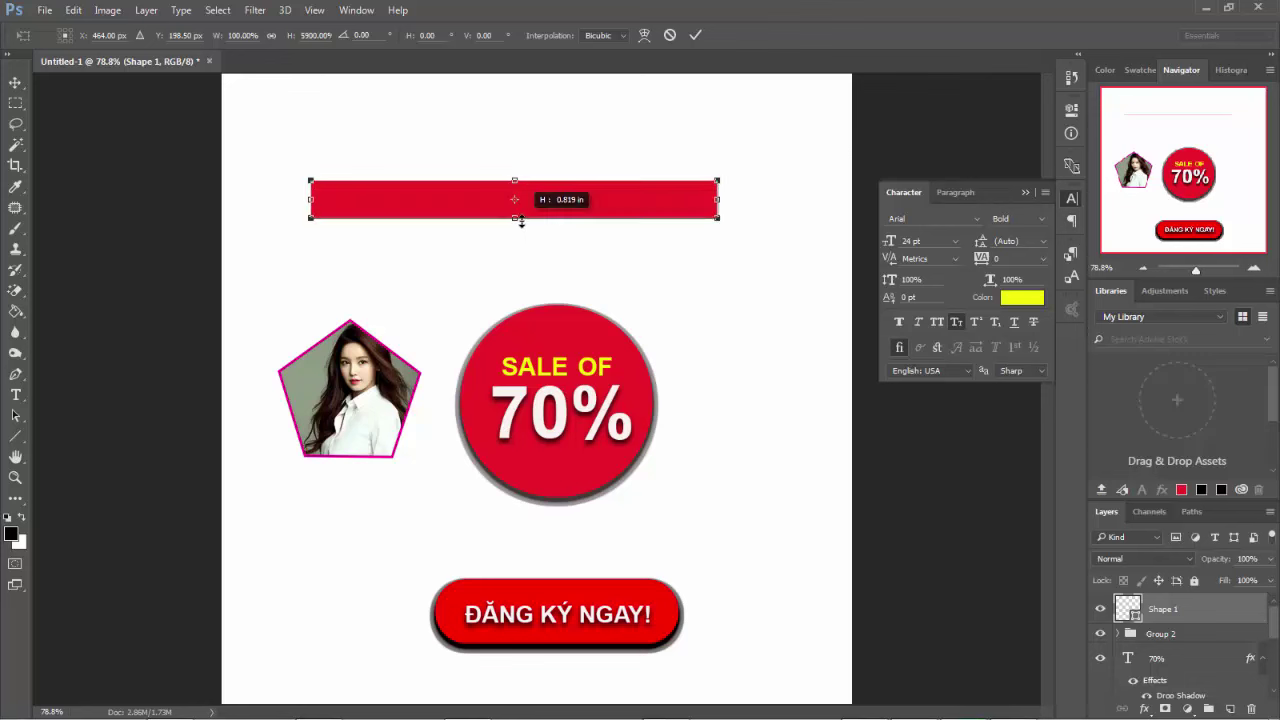
{"action": "mouse_move", "coordinate": [505, 116]}
{"action": "left_mouse_down"}
{"action": "mouse_move", "coordinate": [536, 660]}
{"action": "mouse_move", "coordinate": [500, 178]}
{"action": "left_mouse_up"}
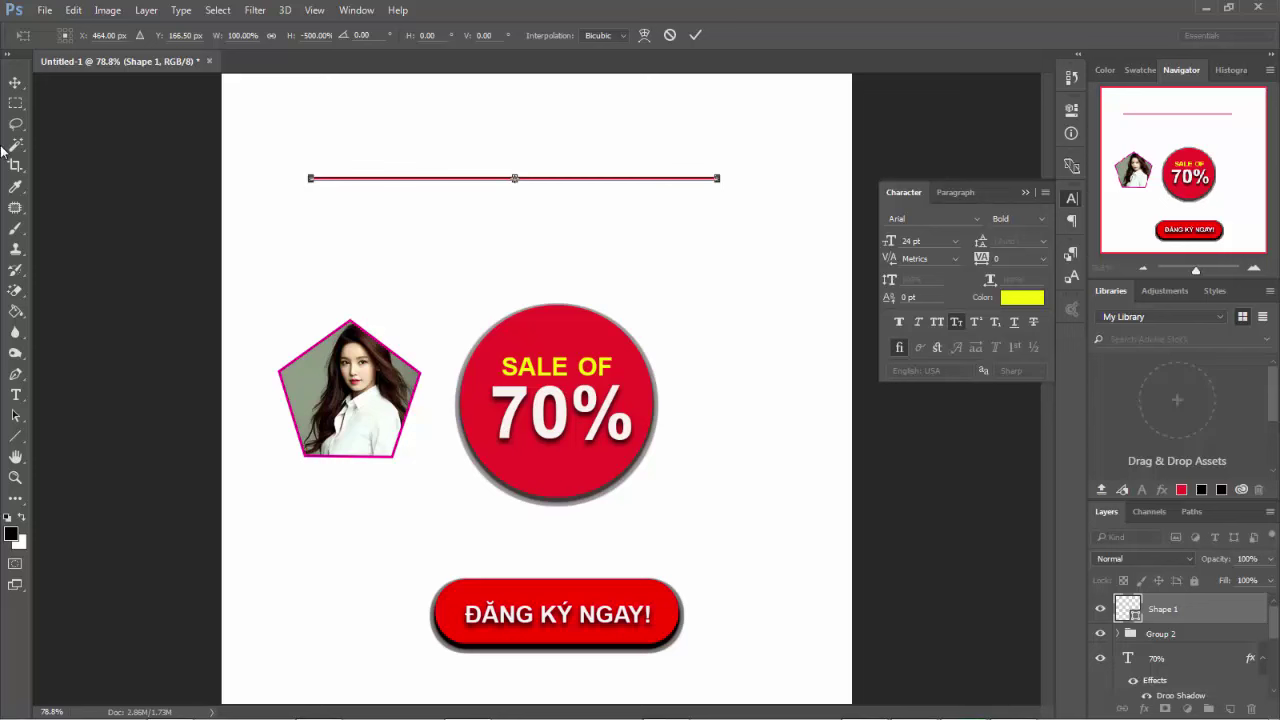
{"action": "left_click", "coordinate": [15, 86]}
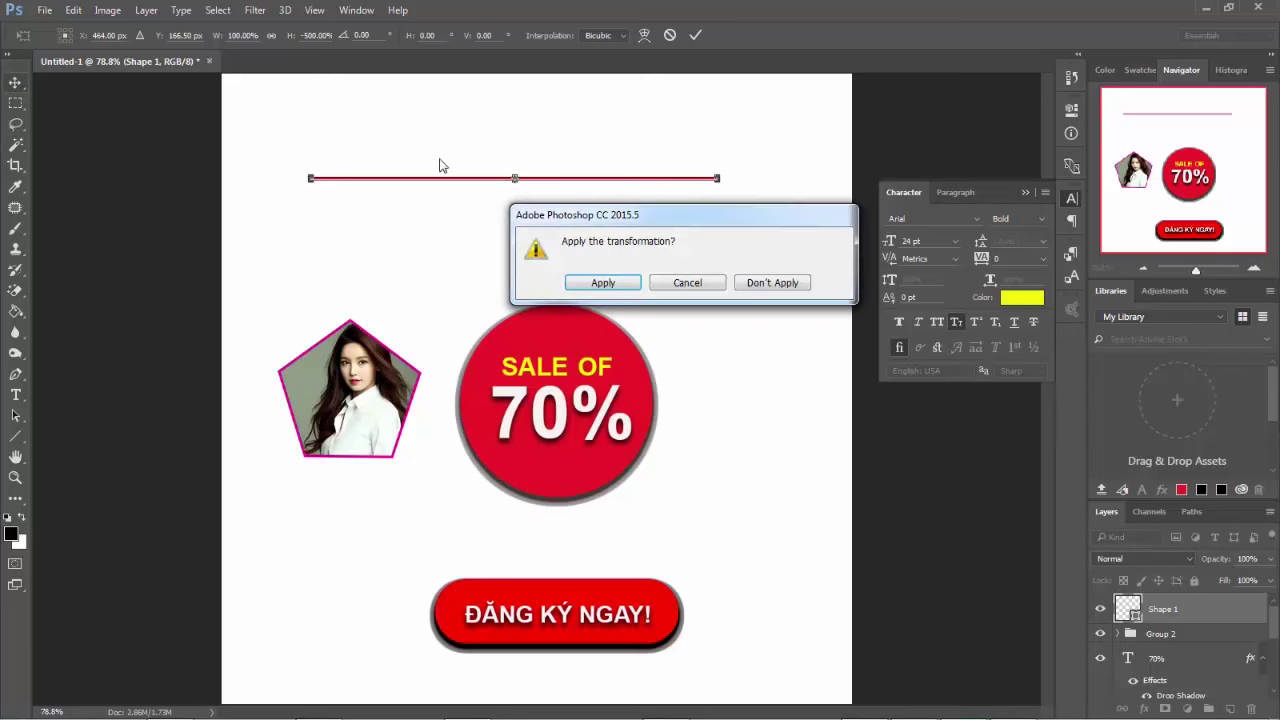
{"action": "left_click", "coordinate": [608, 284]}
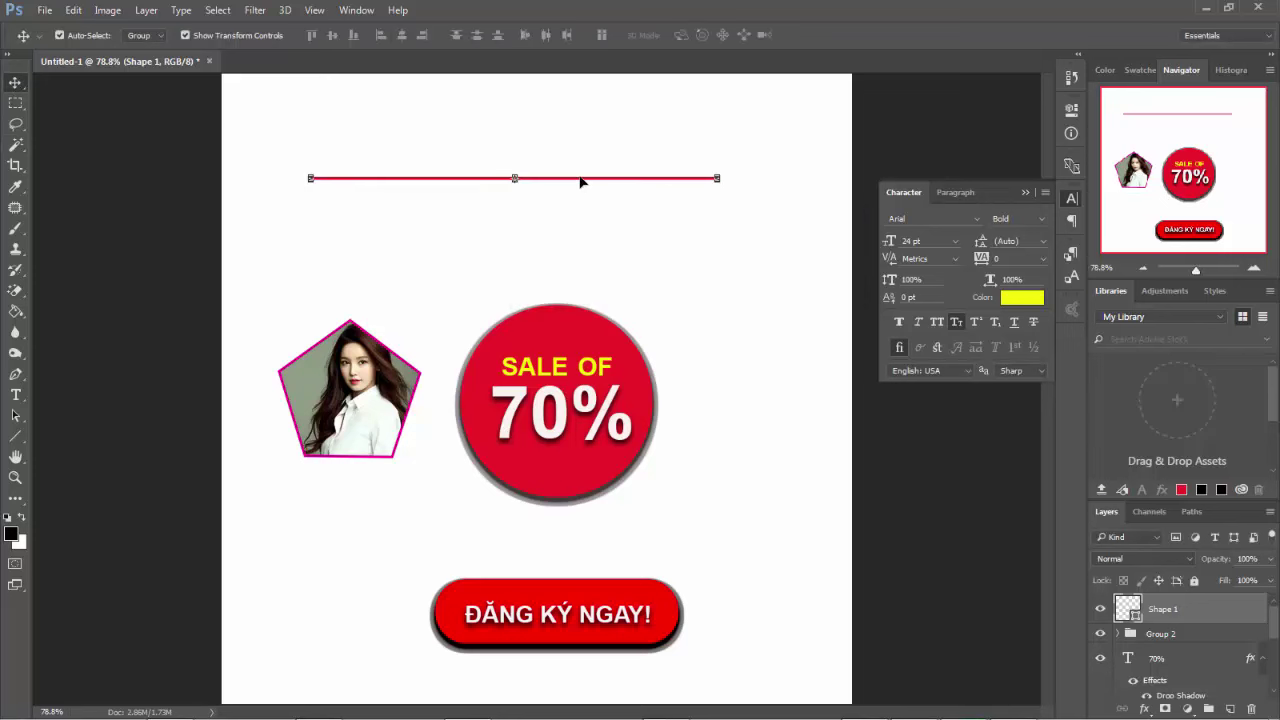
{"action": "mouse_move", "coordinate": [578, 182]}
{"action": "left_mouse_down"}
{"action": "mouse_move", "coordinate": [609, 689]}
{"action": "mouse_move", "coordinate": [600, 547]}
{"action": "left_mouse_up"}
{"action": "left_click", "coordinate": [709, 451]}
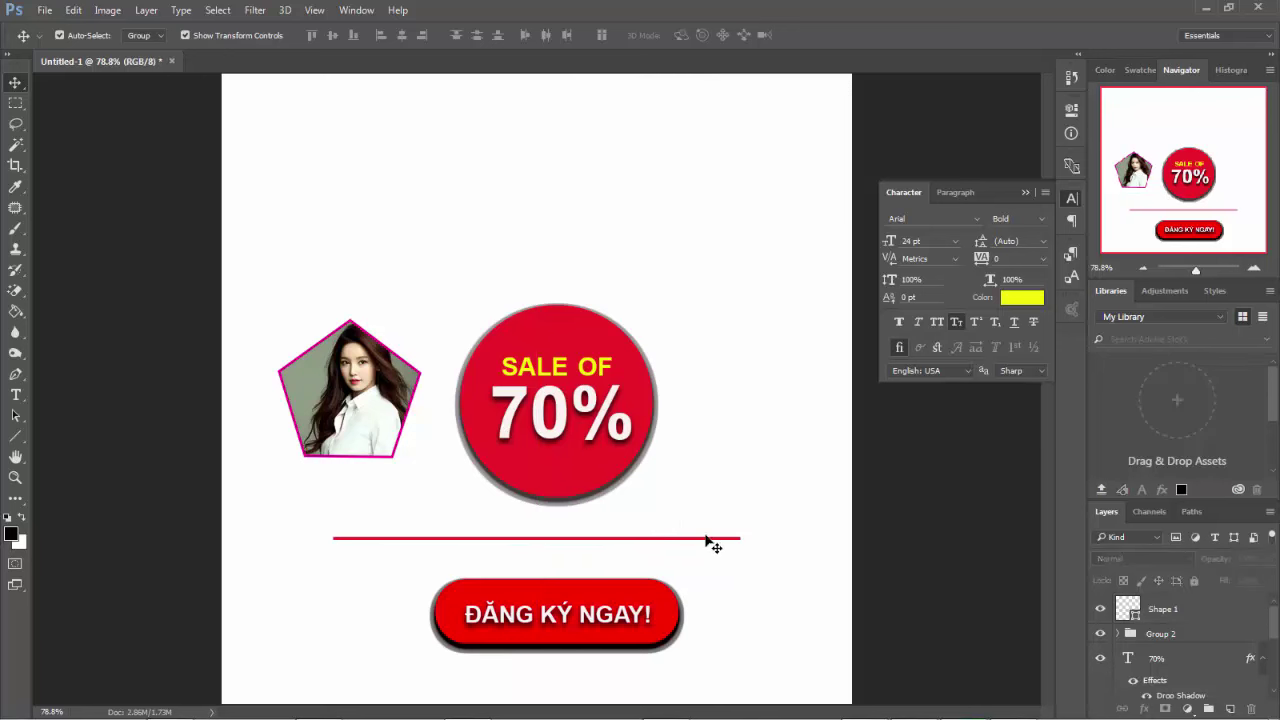
{"action": "left_click", "coordinate": [15, 436]}
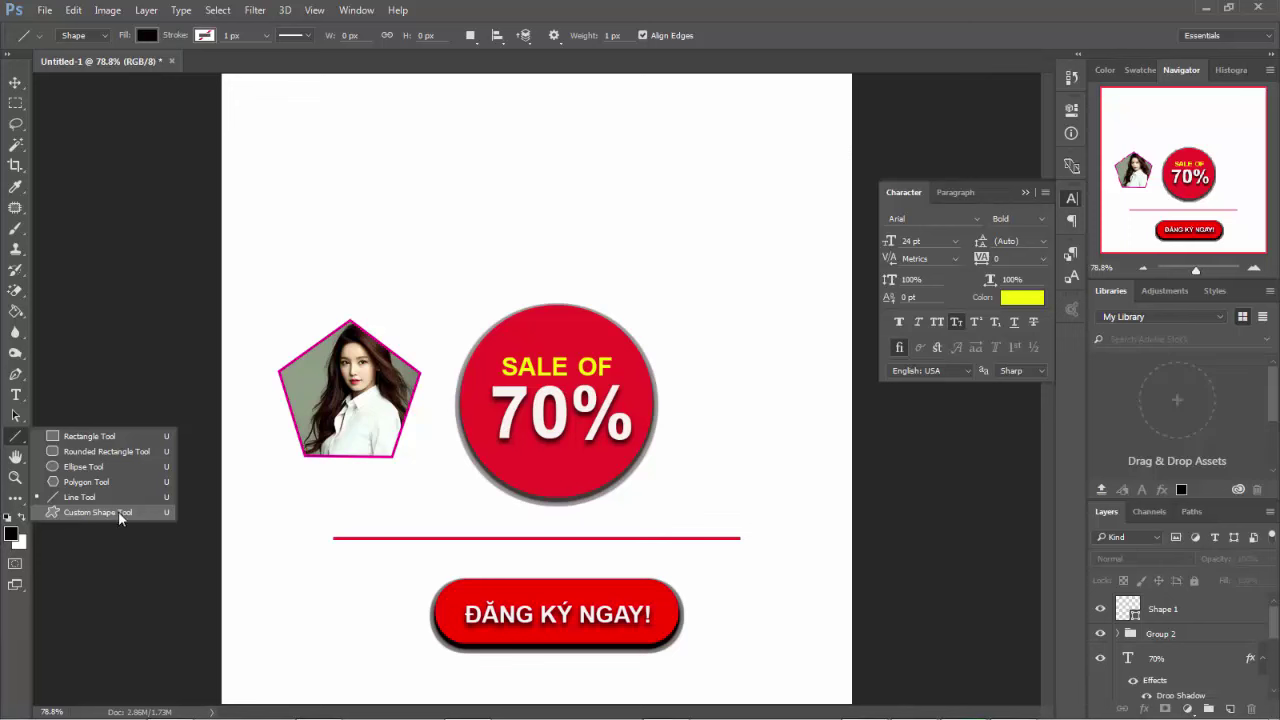
- Draw a heart custom shape near the top of the banner
{"action": "left_click", "coordinate": [117, 512]}
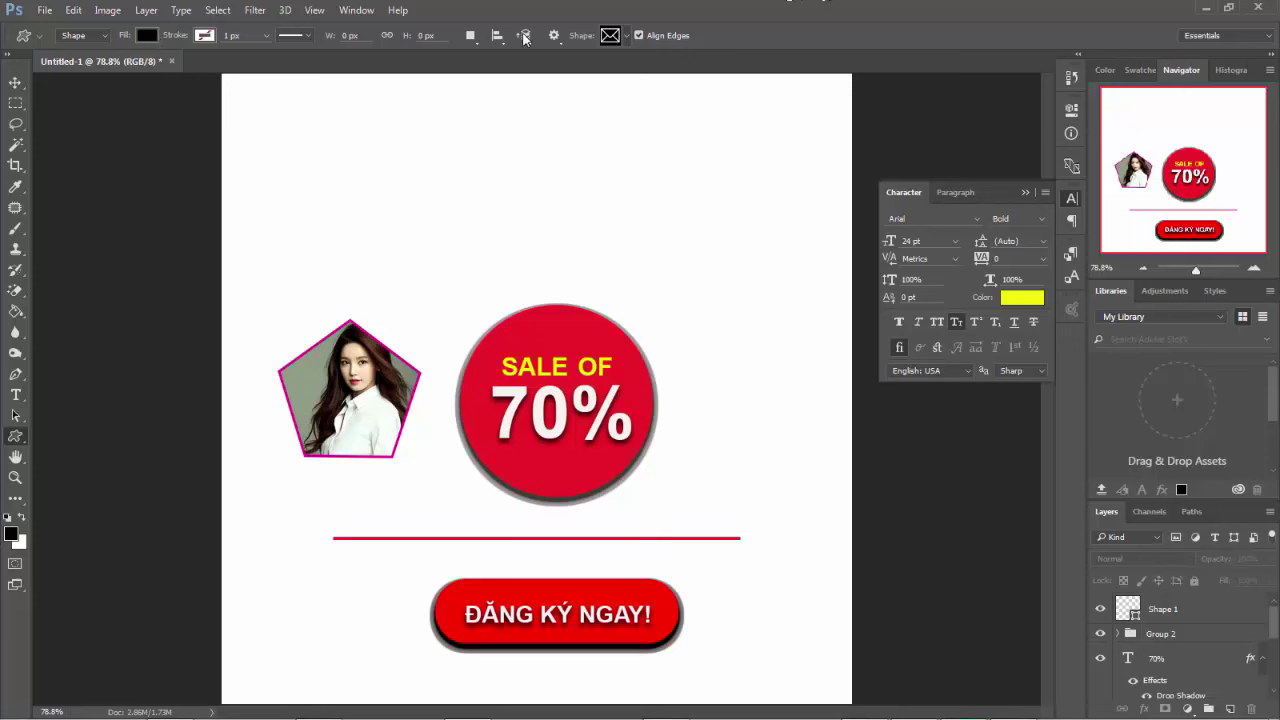
{"action": "left_click", "coordinate": [611, 40]}
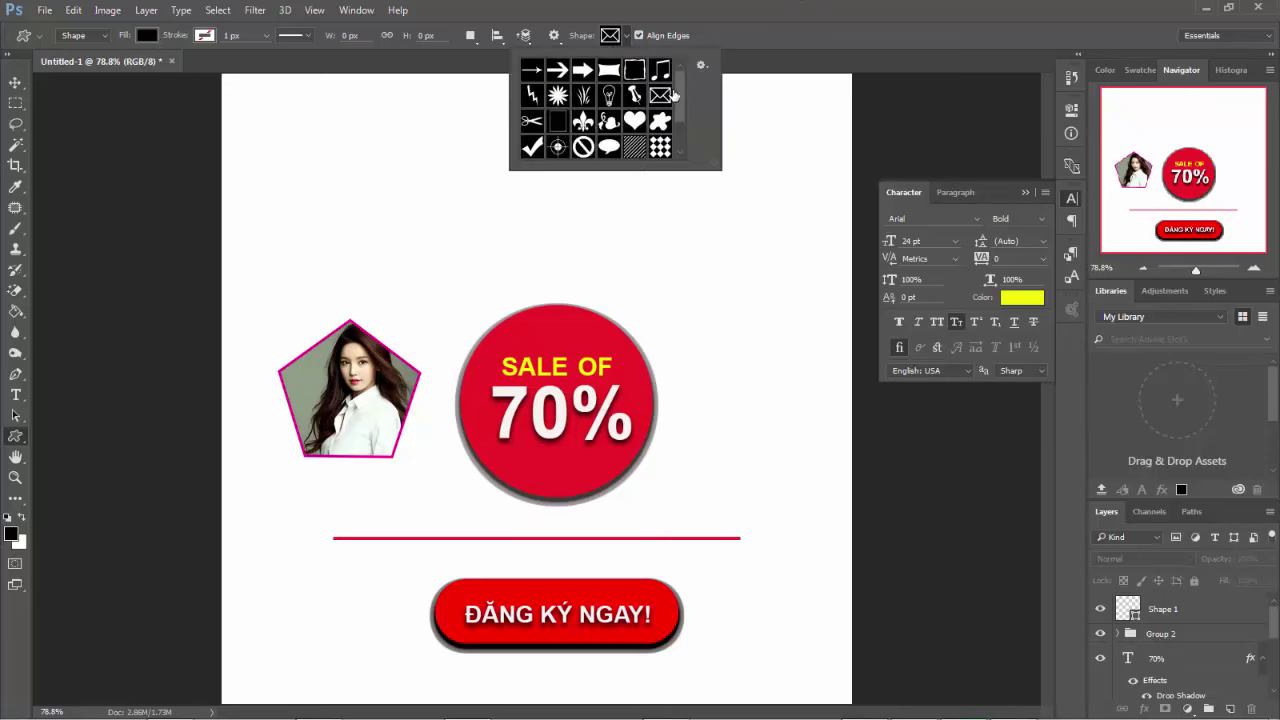
{"action": "mouse_move", "coordinate": [677, 104]}
{"action": "left_mouse_down"}
{"action": "mouse_move", "coordinate": [678, 148]}
{"action": "mouse_move", "coordinate": [688, 76]}
{"action": "mouse_move", "coordinate": [689, 137]}
{"action": "left_mouse_up"}
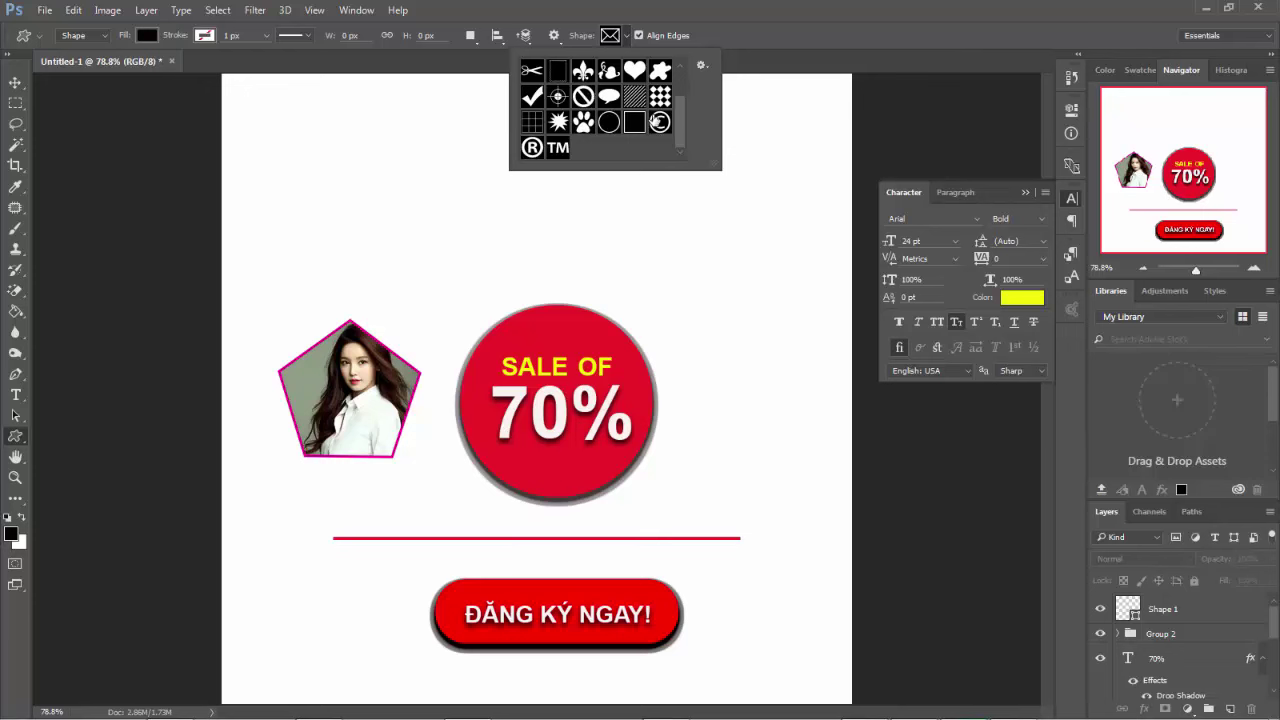
{"action": "scroll", "coordinate": [675, 122], "scroll_direction": "up", "scroll_amount": 2}
{"action": "mouse_move", "coordinate": [678, 104]}
{"action": "left_mouse_down"}
{"action": "mouse_move", "coordinate": [692, 143]}
{"action": "mouse_move", "coordinate": [690, 100]}
{"action": "left_mouse_up"}
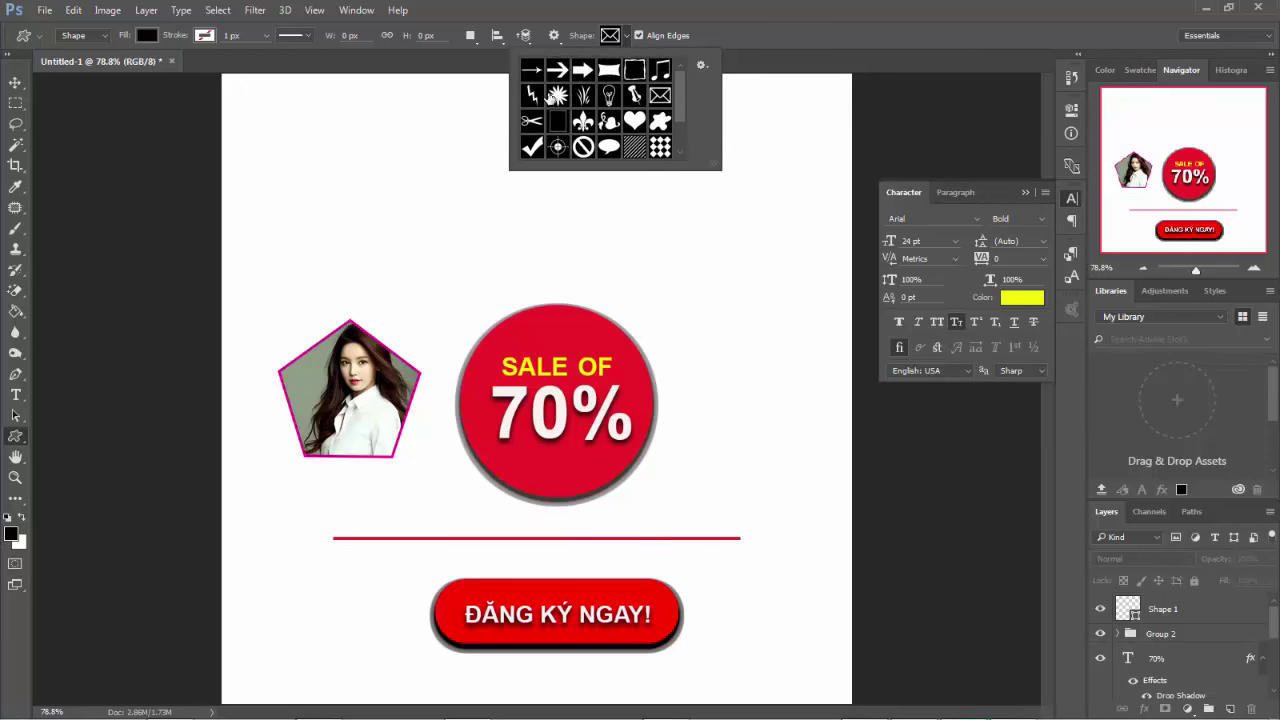
{"action": "left_click", "coordinate": [634, 122]}
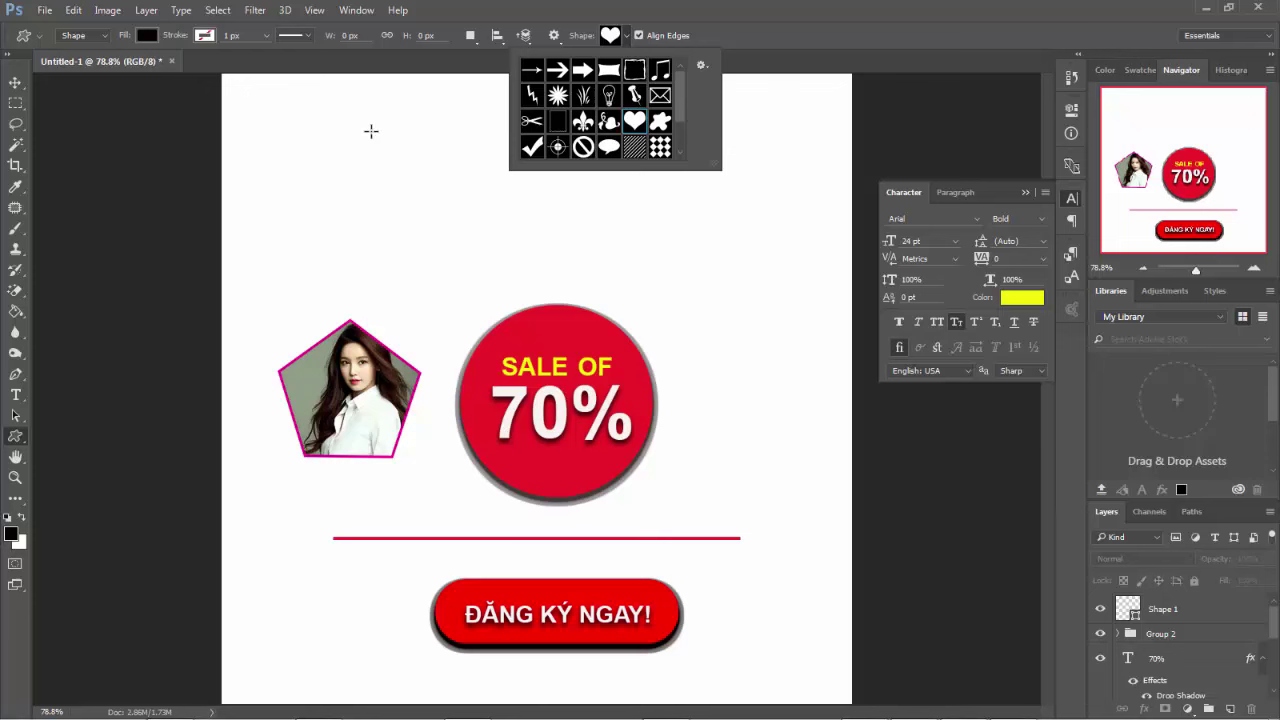
{"action": "mouse_move", "coordinate": [371, 131]}
{"action": "left_mouse_down"}
{"action": "mouse_move", "coordinate": [531, 280]}
{"action": "mouse_move", "coordinate": [500, 283]}
{"action": "mouse_move", "coordinate": [526, 274]}
{"action": "mouse_move", "coordinate": [511, 305]}
{"action": "left_mouse_up"}
- Fill the heart with red and select the splat shape in the Shape picker
{"action": "left_click", "coordinate": [147, 35]}
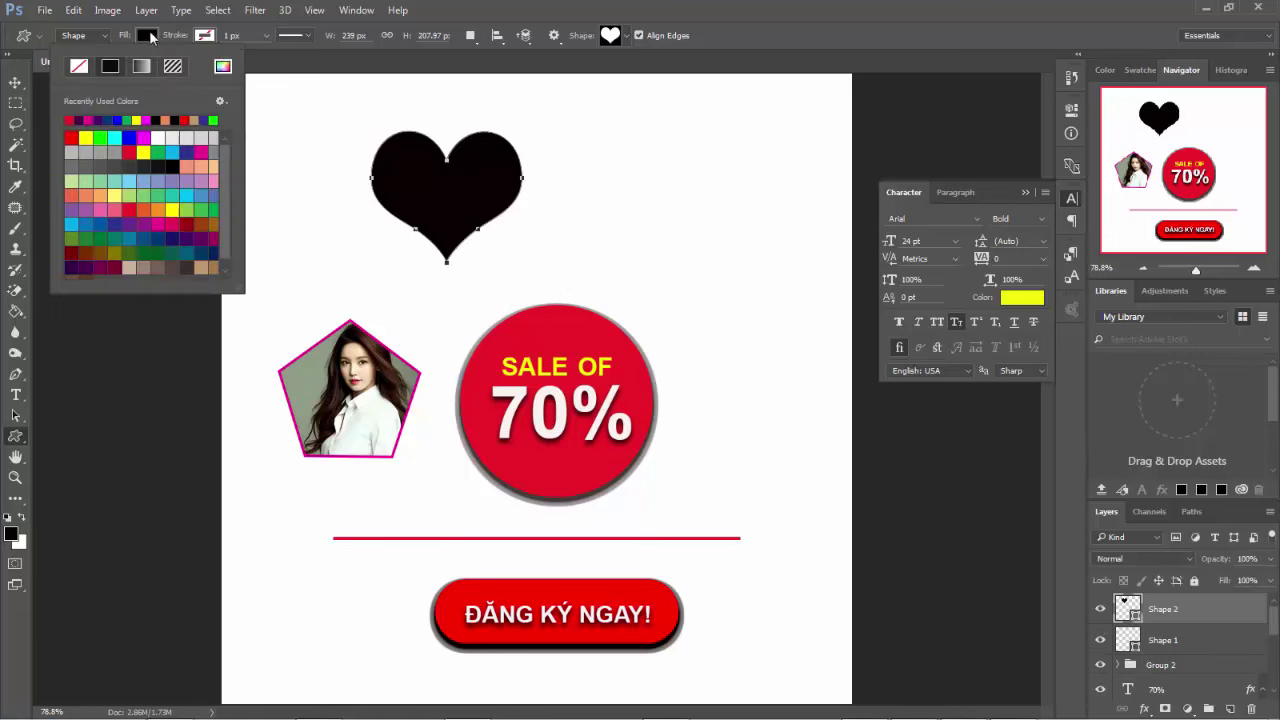
{"action": "left_click", "coordinate": [71, 138]}
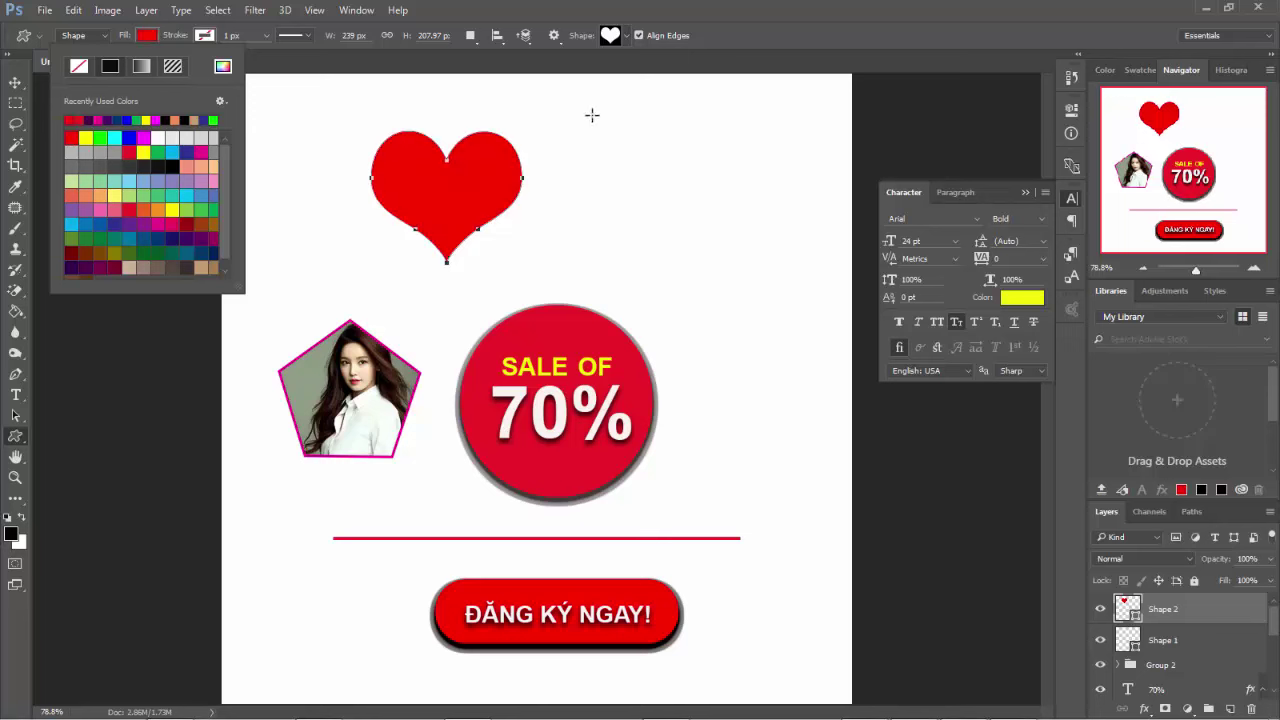
{"action": "left_click", "coordinate": [622, 37]}
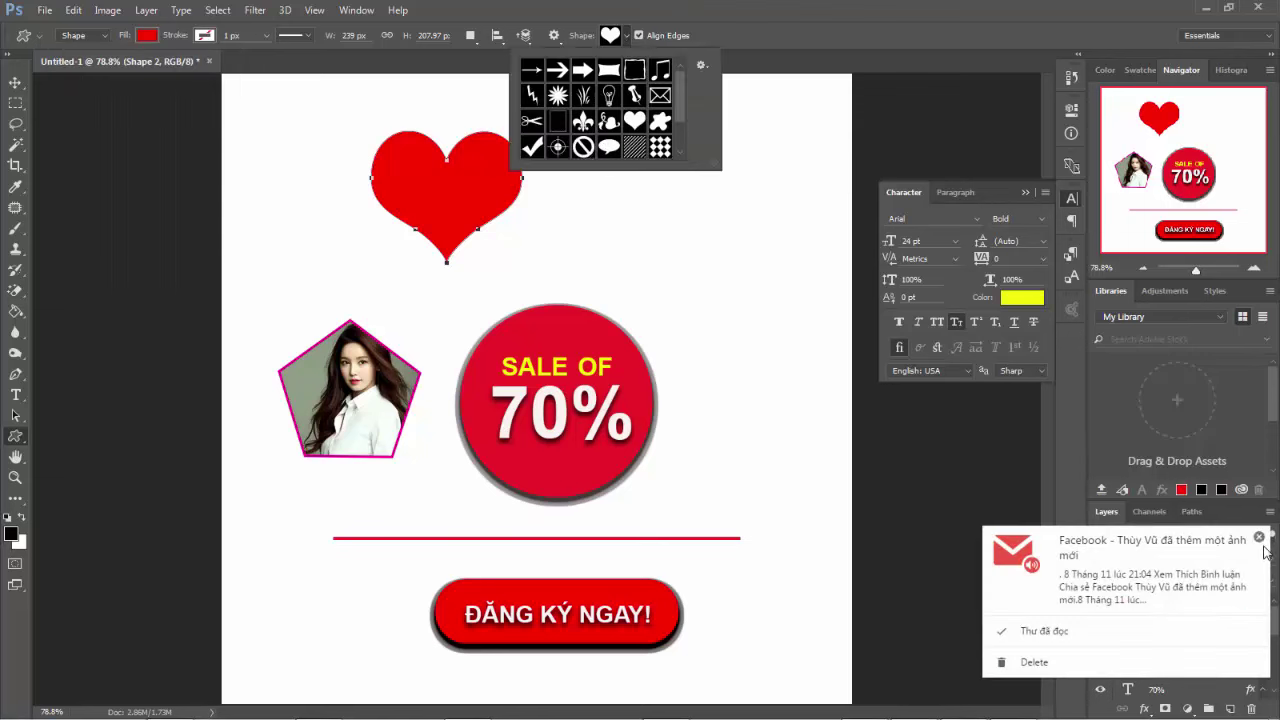
{"action": "left_click", "coordinate": [1259, 538]}
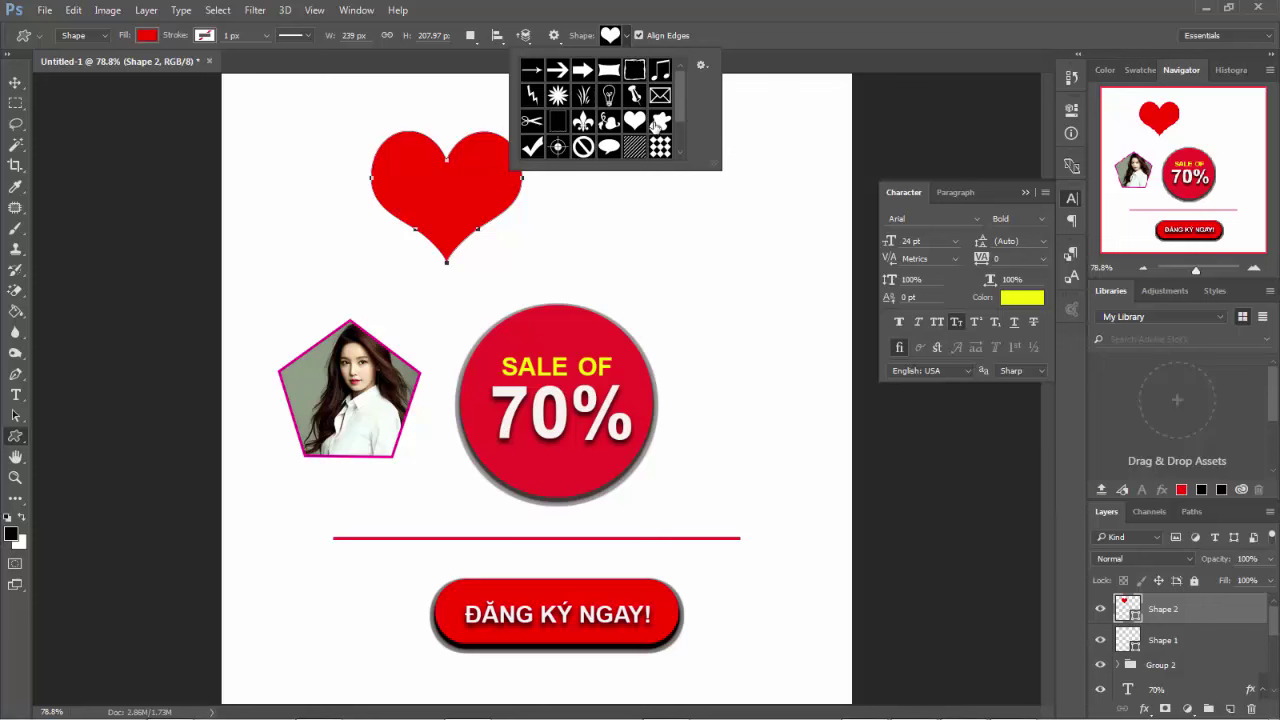
{"action": "left_click", "coordinate": [660, 121]}
- Draw a red splat right of the heart, a checkmark upper left, and an envelope top-right
{"action": "left_click", "coordinate": [607, 206]}
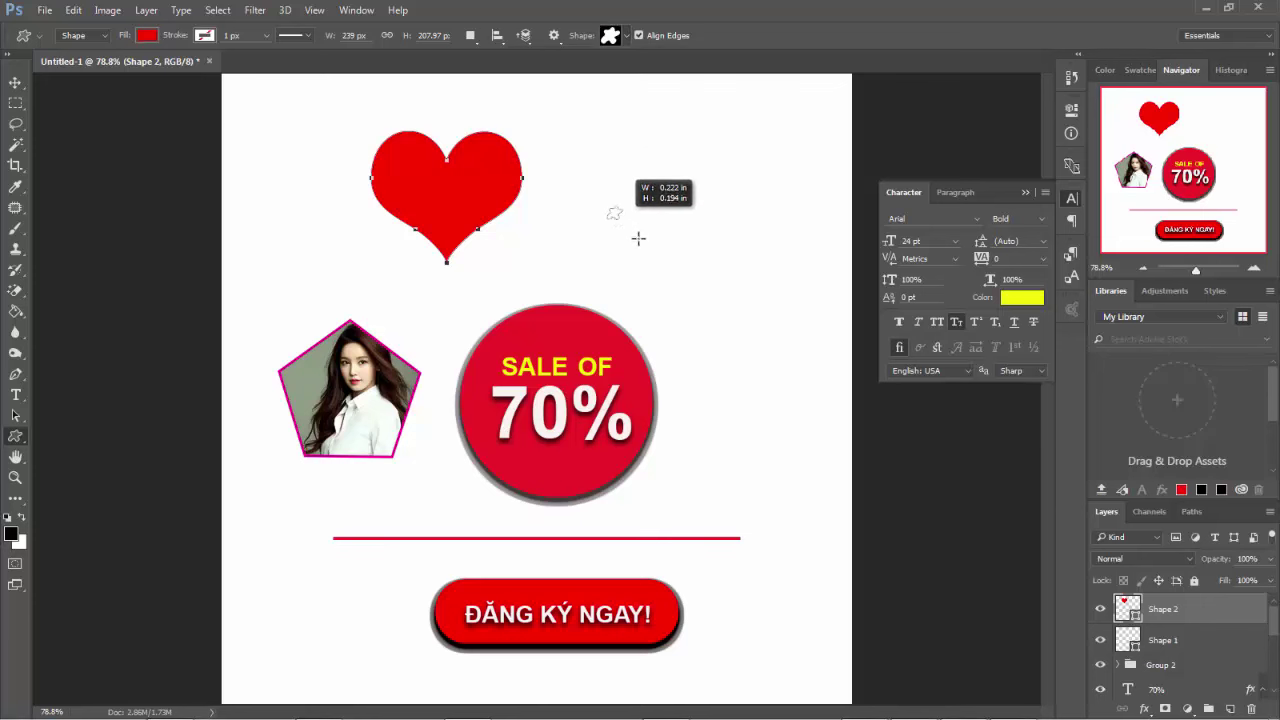
{"action": "left_click_drag", "start_coordinate": [607, 206], "coordinate": [730, 312]}
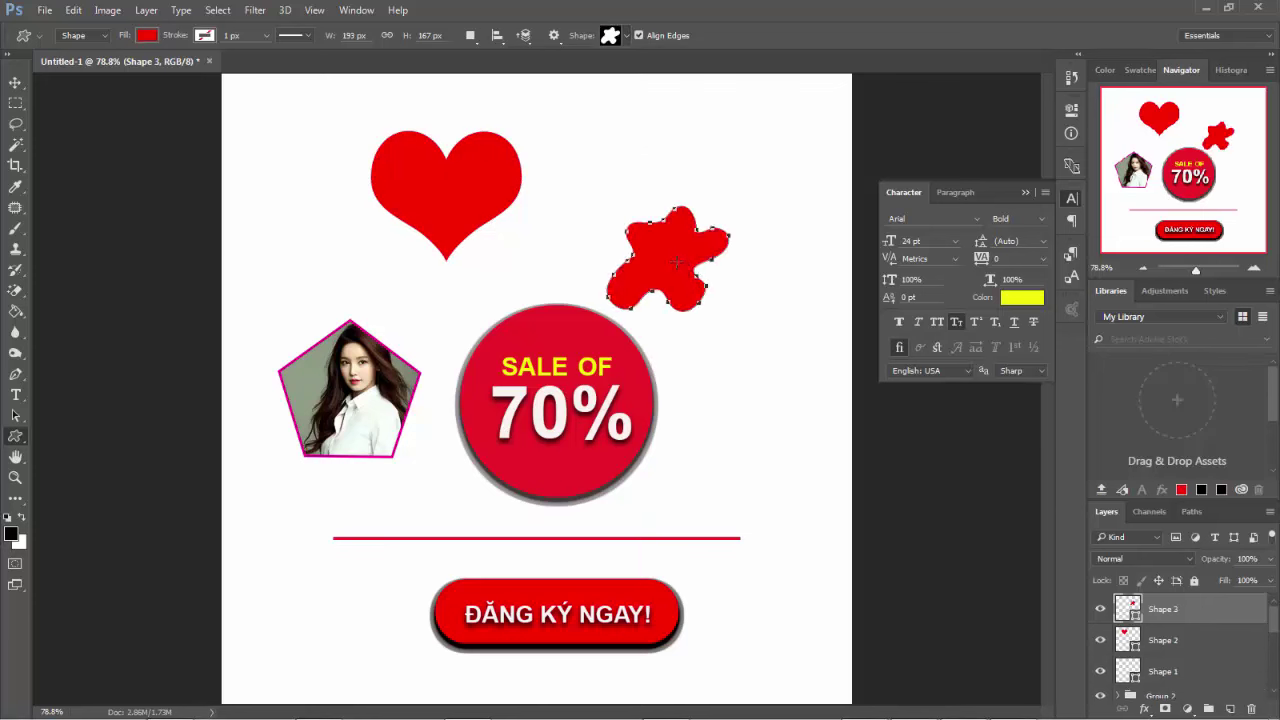
{"action": "left_click", "coordinate": [620, 35]}
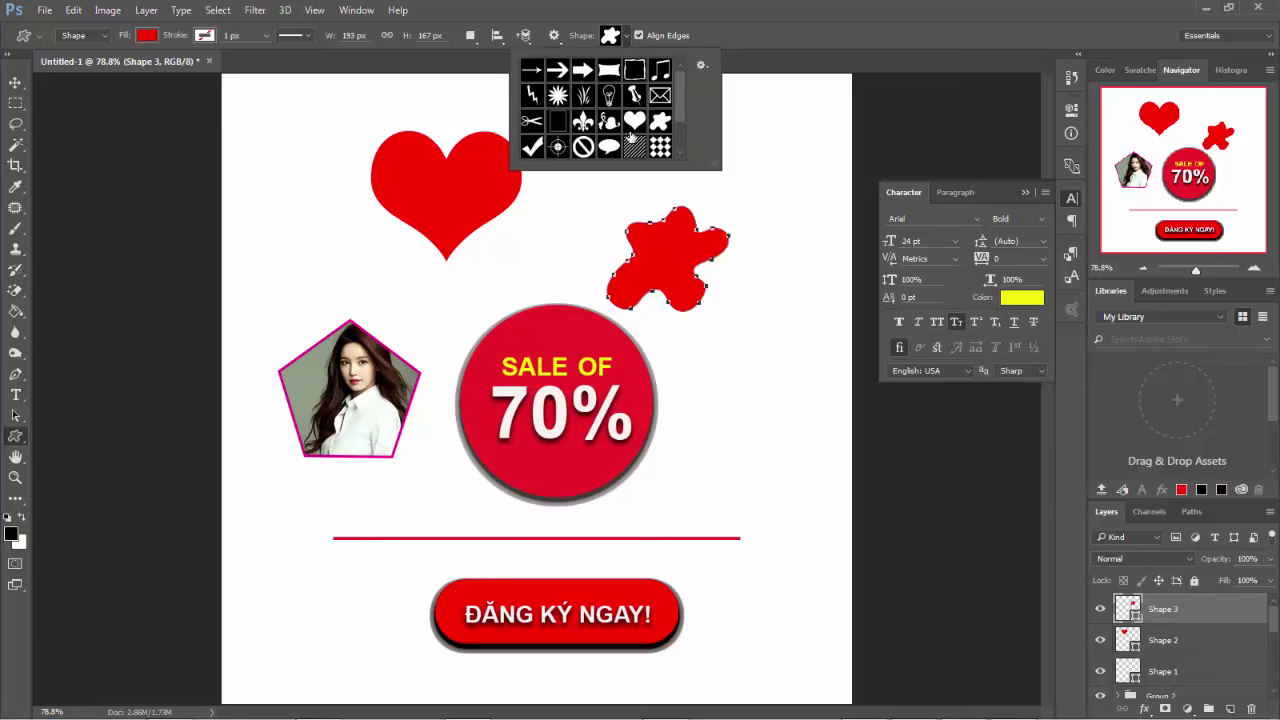
{"action": "left_click", "coordinate": [532, 146]}
{"action": "left_click", "coordinate": [251, 181]}
{"action": "left_click_drag", "start_coordinate": [251, 181], "coordinate": [288, 223]}
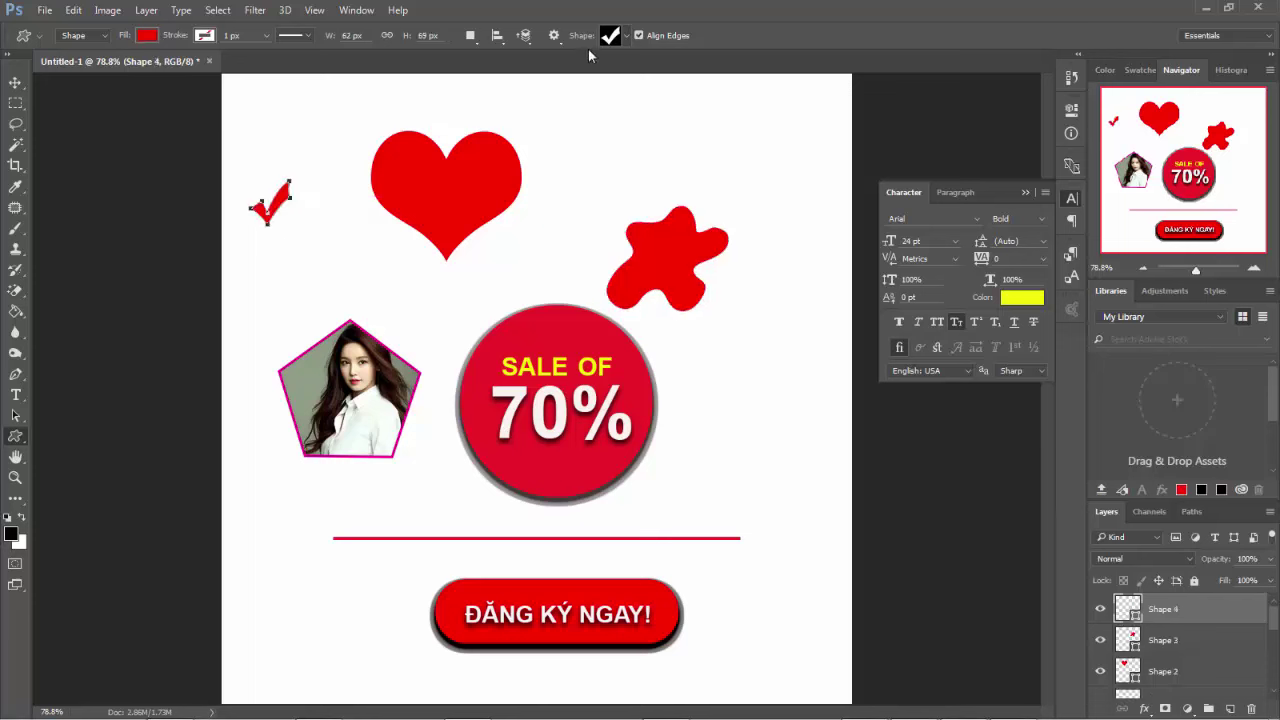
{"action": "left_click", "coordinate": [622, 37]}
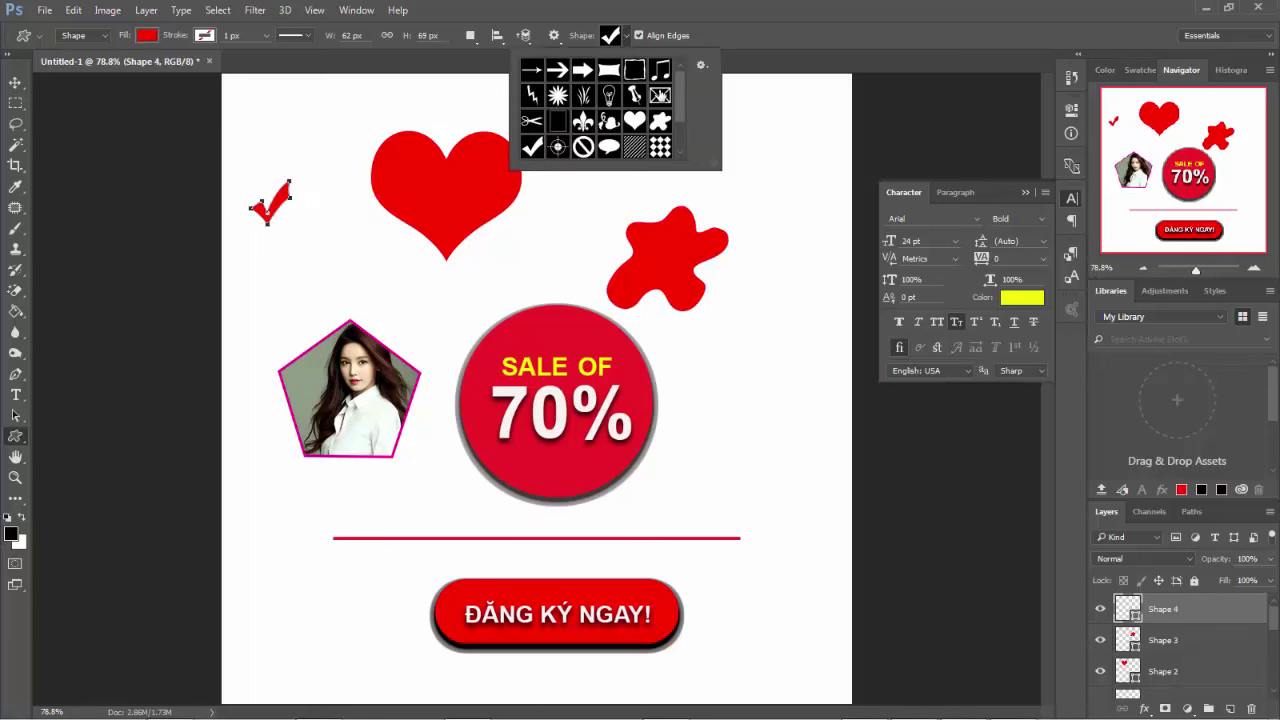
{"action": "left_click", "coordinate": [664, 98]}
{"action": "mouse_move", "coordinate": [750, 128]}
{"action": "left_mouse_down"}
{"action": "mouse_move", "coordinate": [804, 176]}
{"action": "mouse_move", "coordinate": [801, 163]}
{"action": "left_mouse_up"}
- Draw a speech bubble above the pentagon photo and a lightbulb right of the sale circle
{"action": "left_click", "coordinate": [609, 36]}
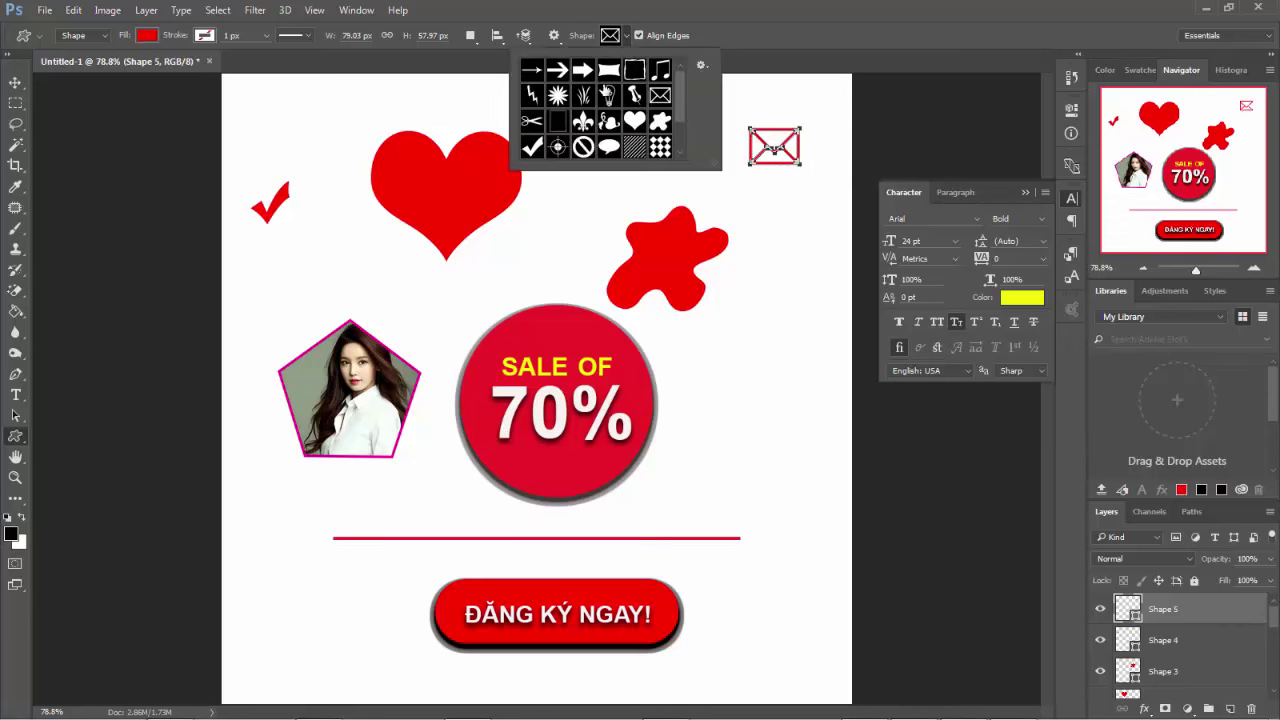
{"action": "scroll", "coordinate": [609, 160], "scroll_direction": "down", "scroll_amount": 2}
{"action": "left_click", "coordinate": [609, 110]}
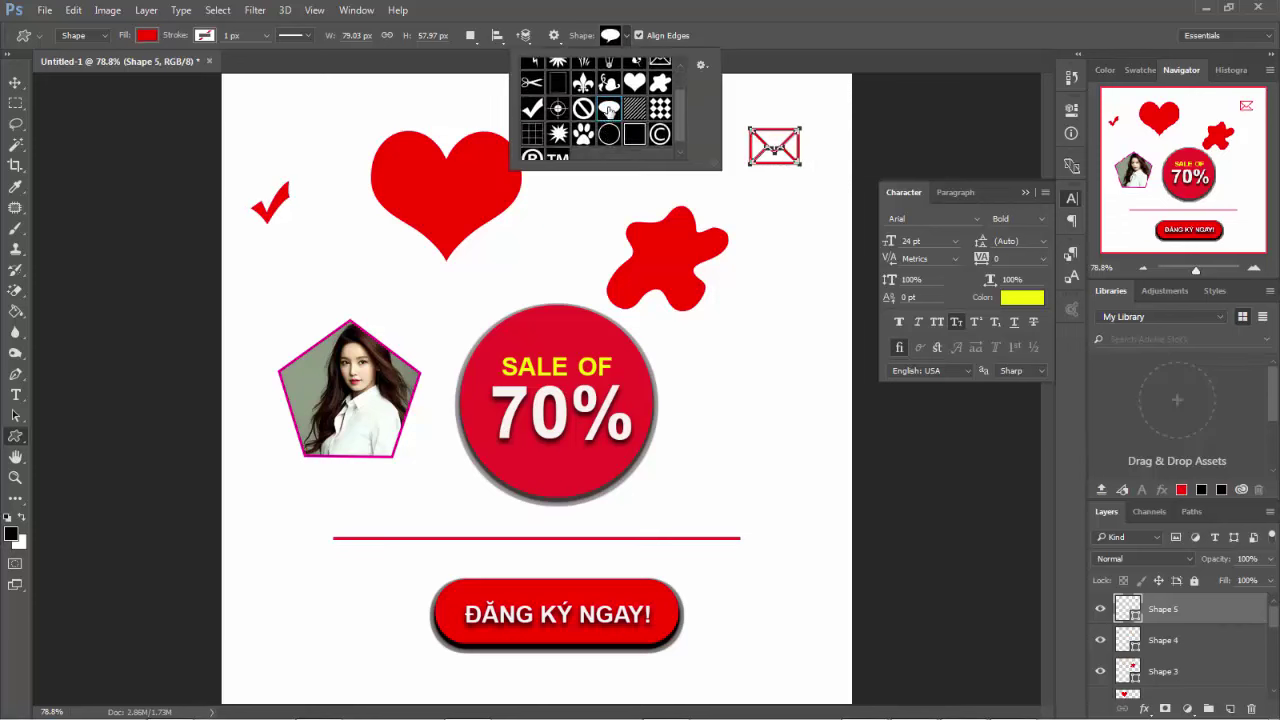
{"action": "left_click_drag", "start_coordinate": [320, 237], "coordinate": [432, 318]}
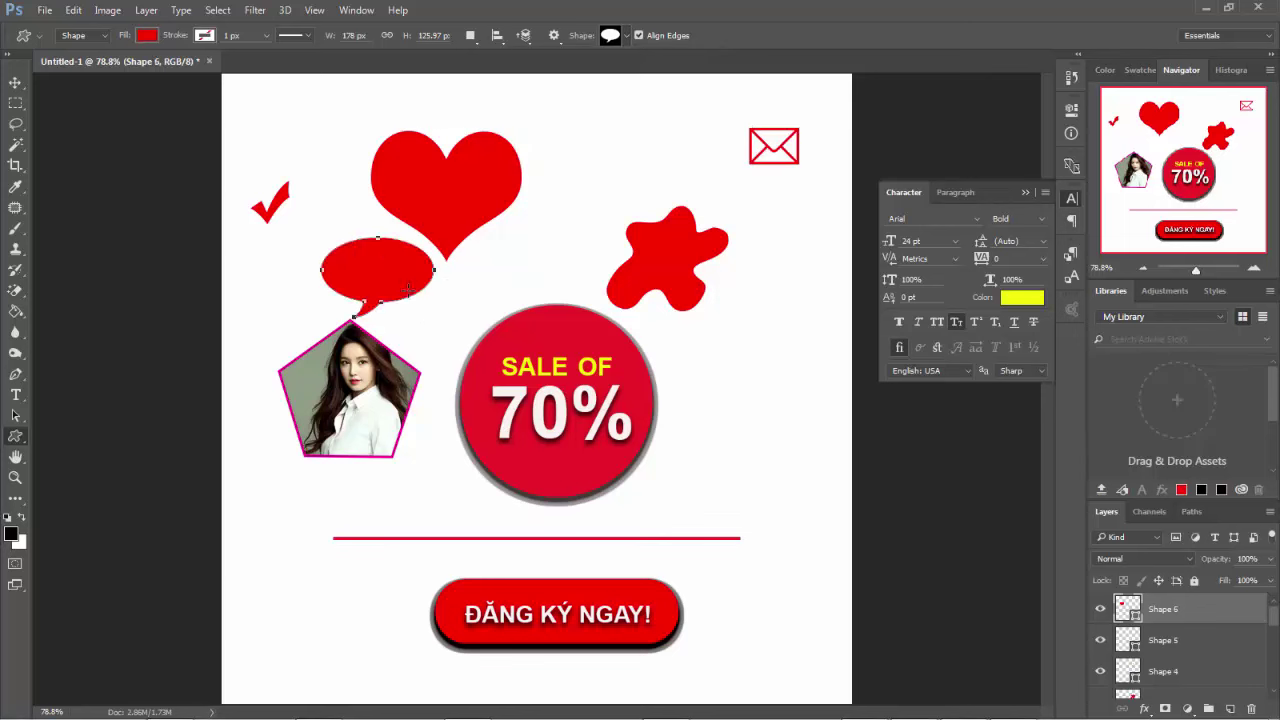
{"action": "left_click", "coordinate": [625, 35]}
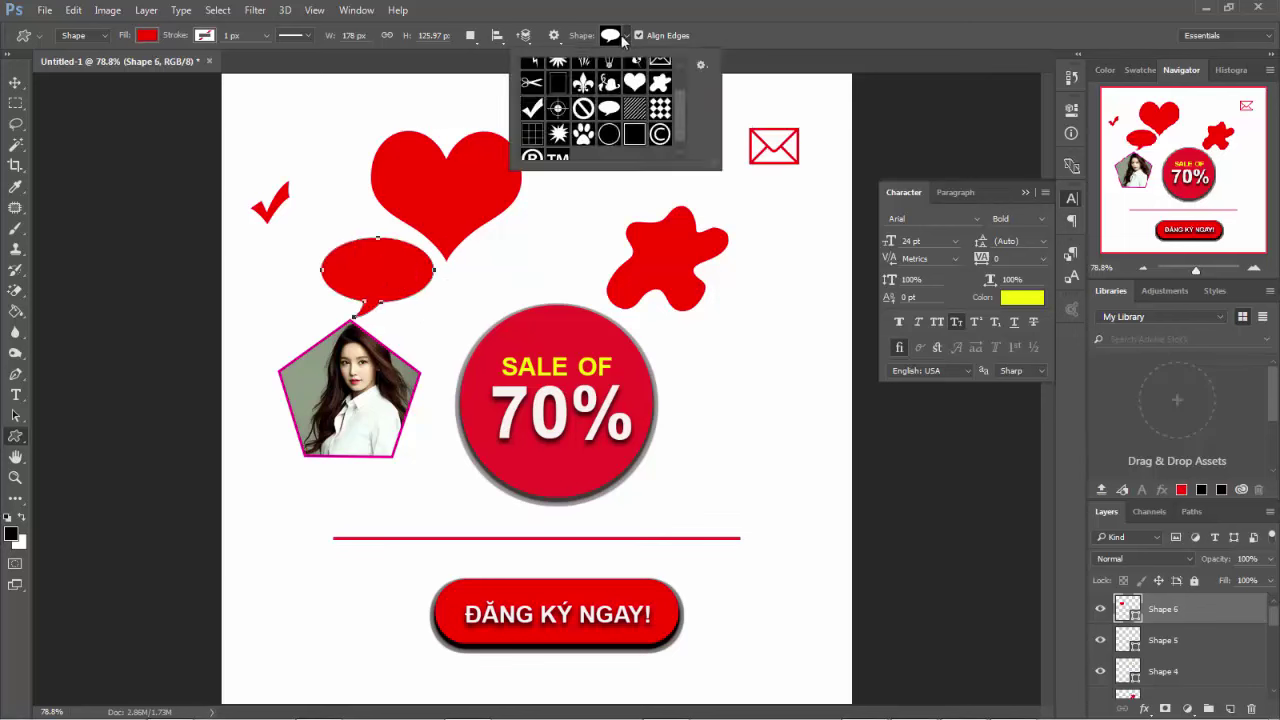
{"action": "scroll", "coordinate": [616, 110], "scroll_direction": "up", "scroll_amount": 2}
{"action": "scroll", "coordinate": [620, 140], "scroll_direction": "down", "scroll_amount": 1}
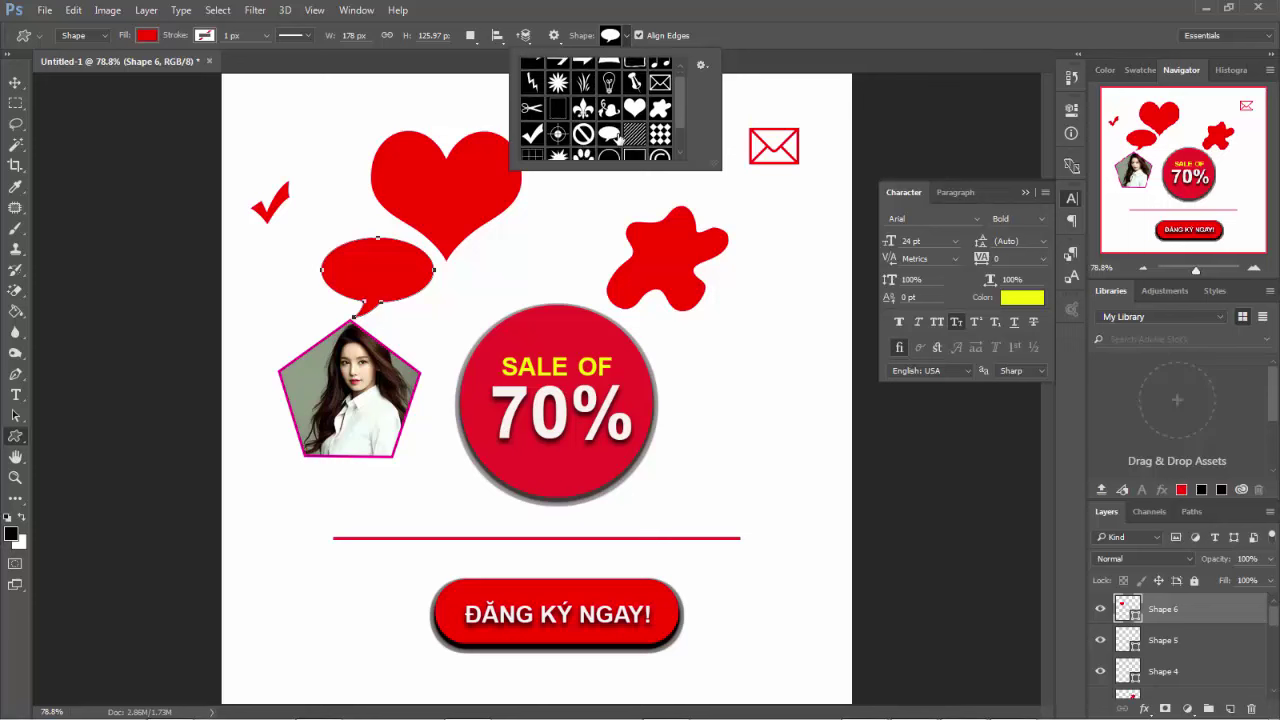
{"action": "scroll", "coordinate": [620, 140], "scroll_direction": "down", "scroll_amount": 1}
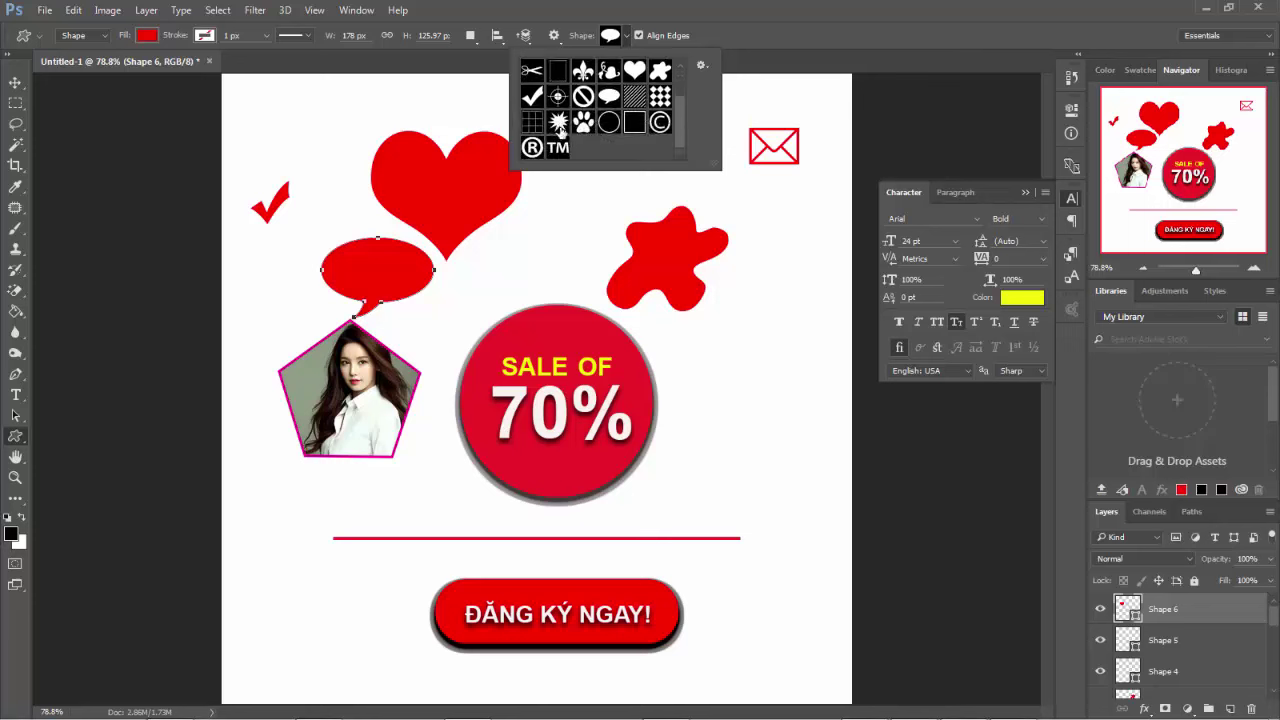
{"action": "scroll", "coordinate": [620, 130], "scroll_direction": "up", "scroll_amount": 1}
{"action": "scroll", "coordinate": [670, 129], "scroll_direction": "down", "scroll_amount": 1}
{"action": "scroll", "coordinate": [678, 128], "scroll_direction": "up", "scroll_amount": 1}
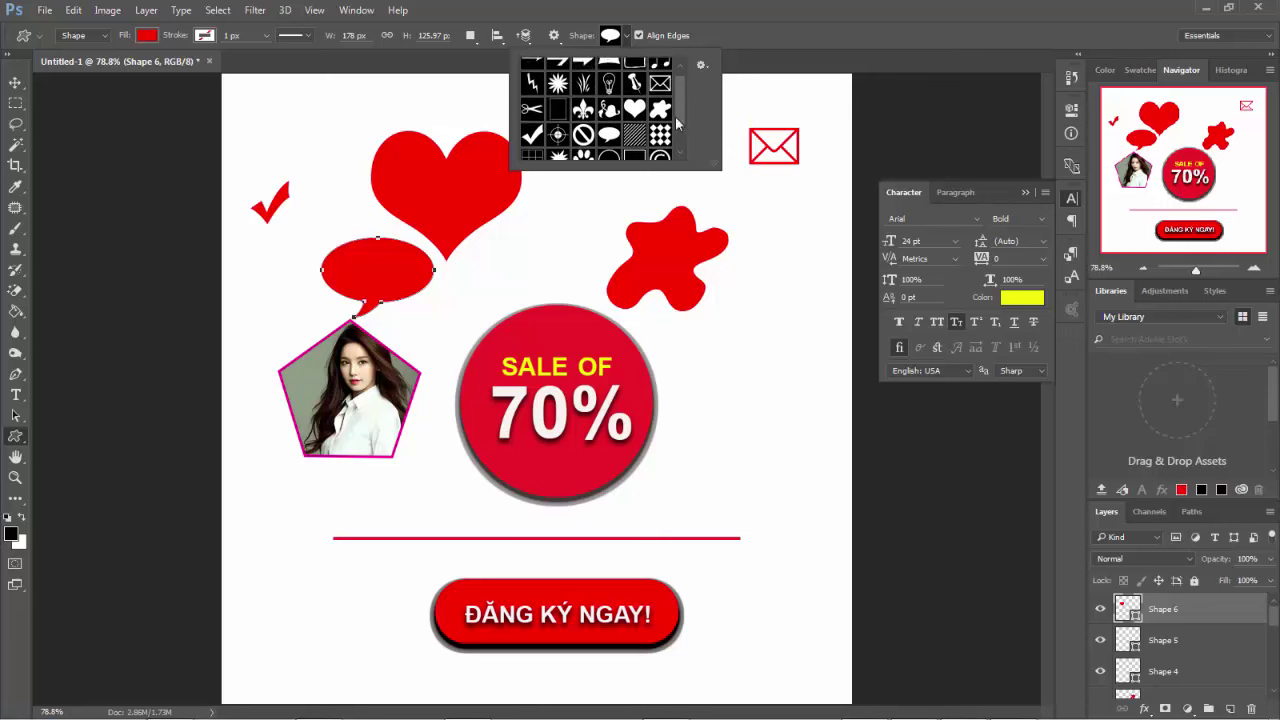
{"action": "scroll", "coordinate": [660, 108], "scroll_direction": "up", "scroll_amount": 1}
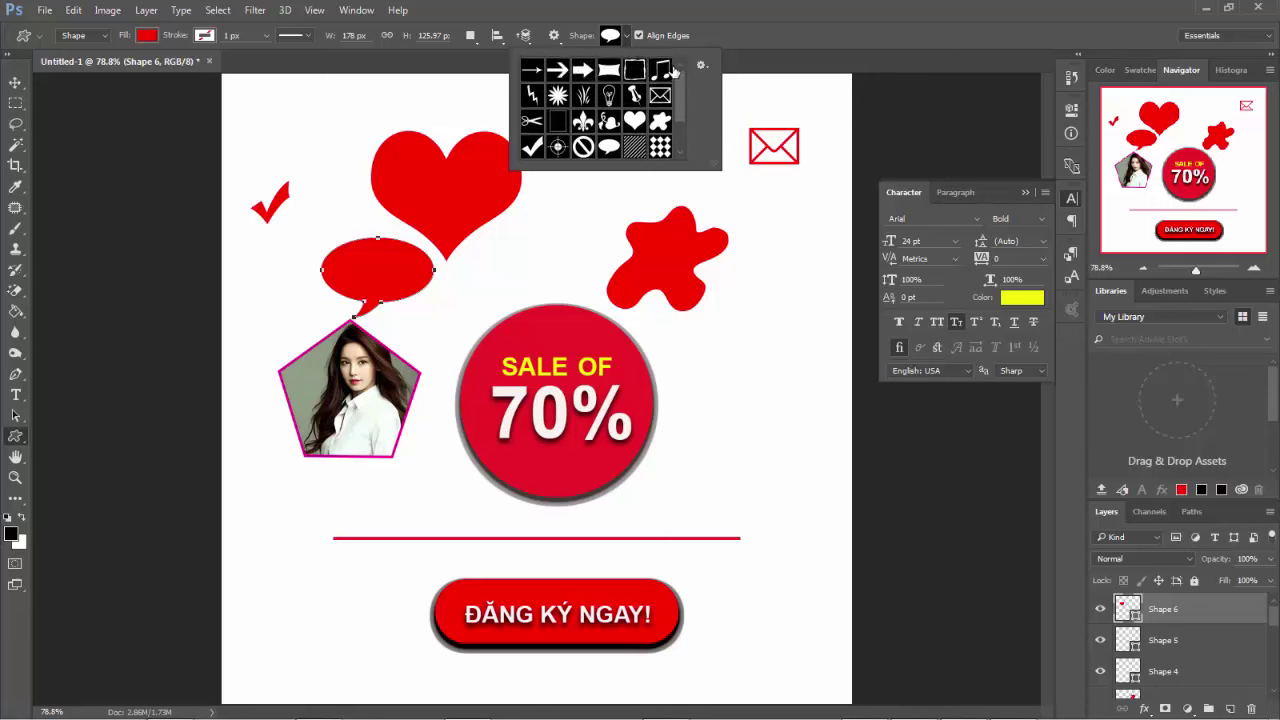
{"action": "left_click", "coordinate": [609, 95]}
{"action": "left_click_drag", "start_coordinate": [761, 324], "coordinate": [828, 444]}
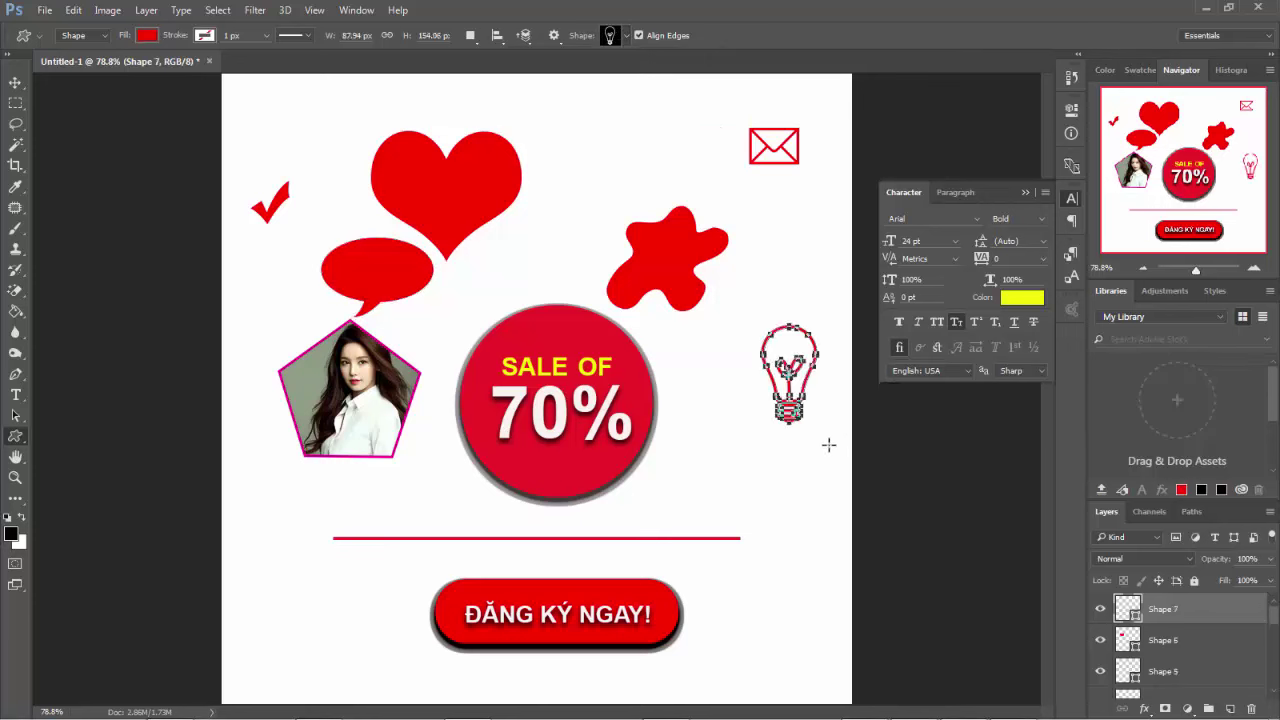
- Draw a circle-slash no-entry symbol at the lower left of the banner
{"action": "left_click", "coordinate": [626, 37]}
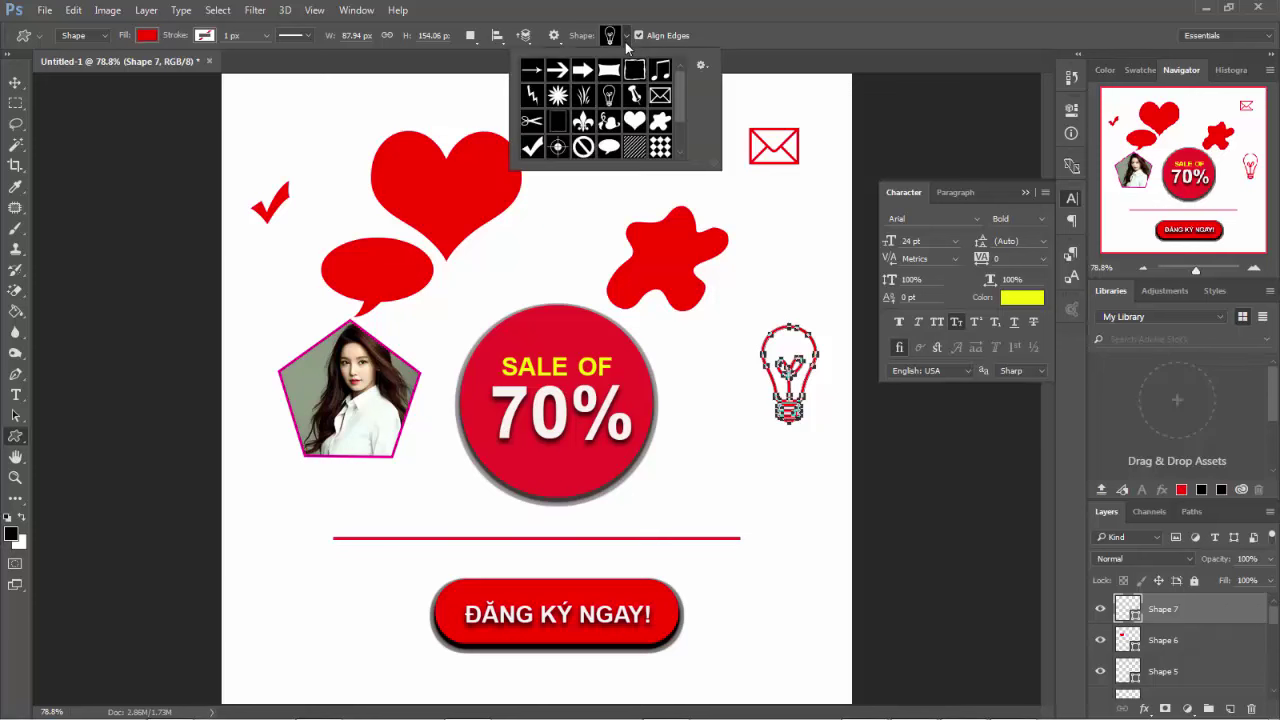
{"action": "left_click", "coordinate": [582, 148]}
{"action": "left_click_drag", "start_coordinate": [268, 534], "coordinate": [337, 622]}
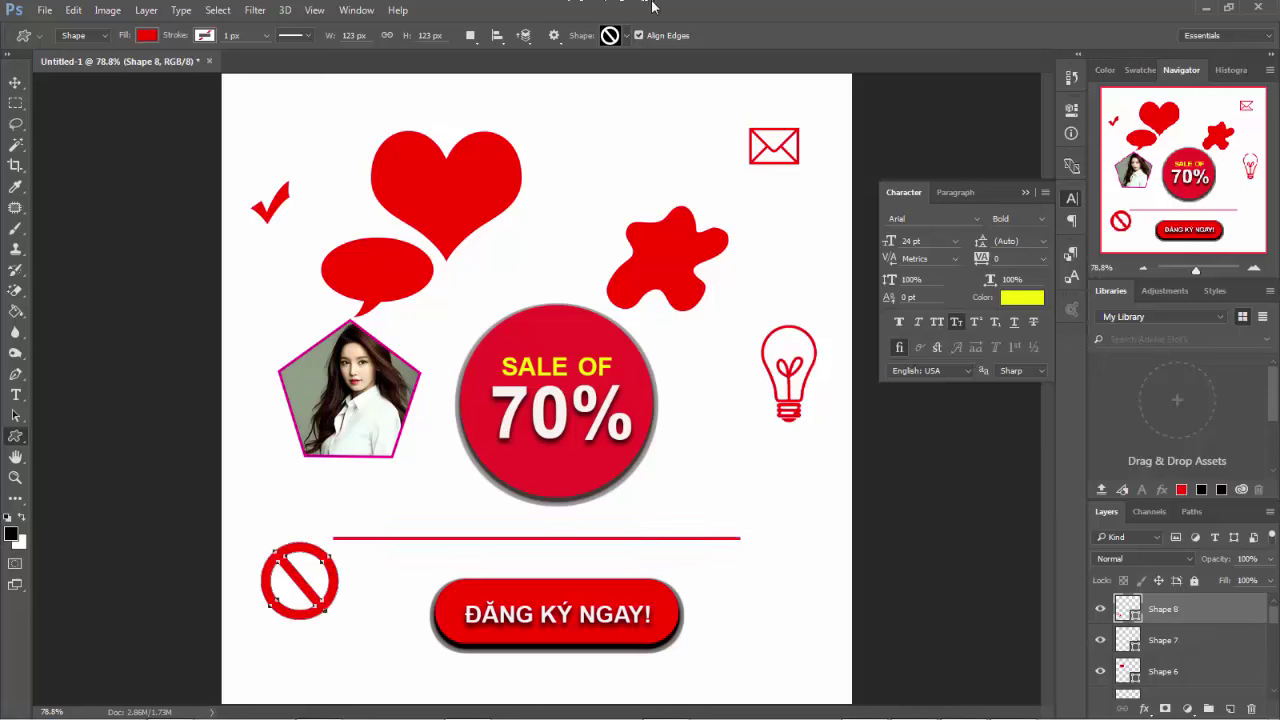
- Move the heart shape up and to the right, toward top-centre
{"action": "right_click", "coordinate": [12, 440]}
{"action": "left_click", "coordinate": [70, 515]}
{"action": "key", "text": "v"}
{"action": "left_click_drag", "start_coordinate": [454, 189], "coordinate": [531, 184]}
{"action": "left_click", "coordinate": [379, 272]}
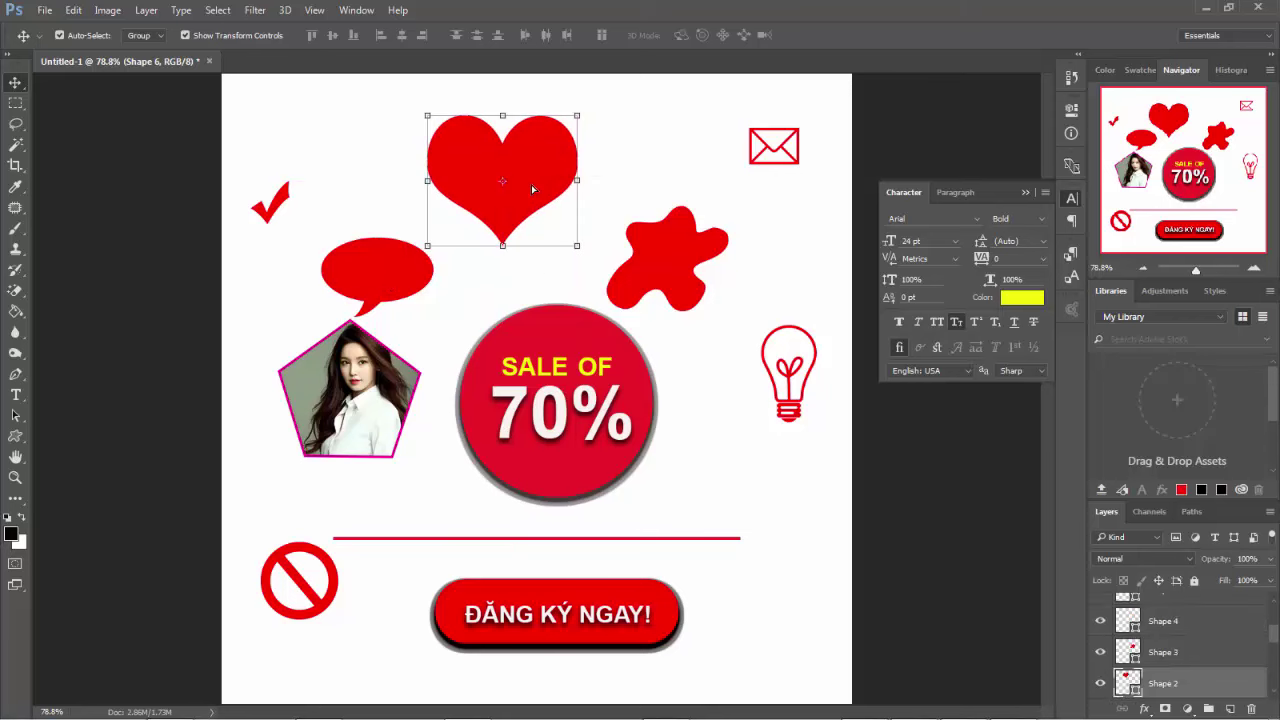
- Place the Nam-Gyu-Ri-7 photo onto the banner, scaled to cover the heart at top-centre
{"action": "left_click", "coordinate": [170, 705]}
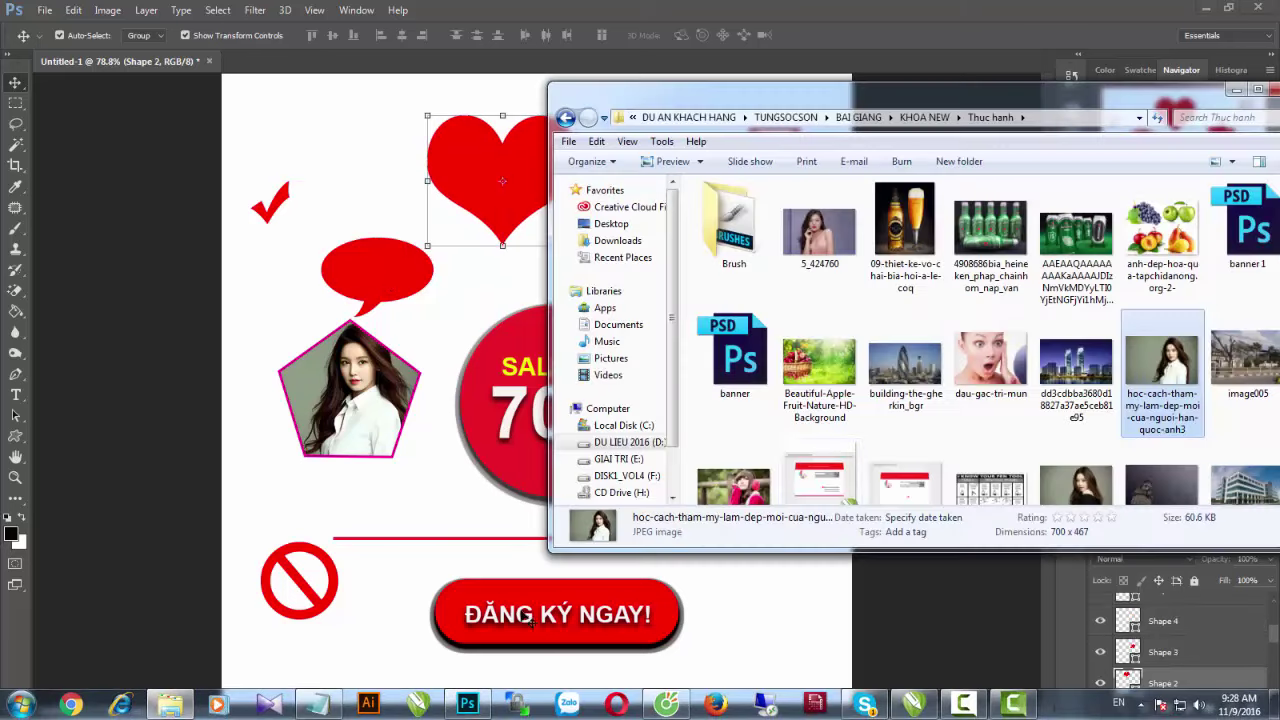
{"action": "scroll", "coordinate": [1091, 446], "scroll_direction": "down", "scroll_amount": 1}
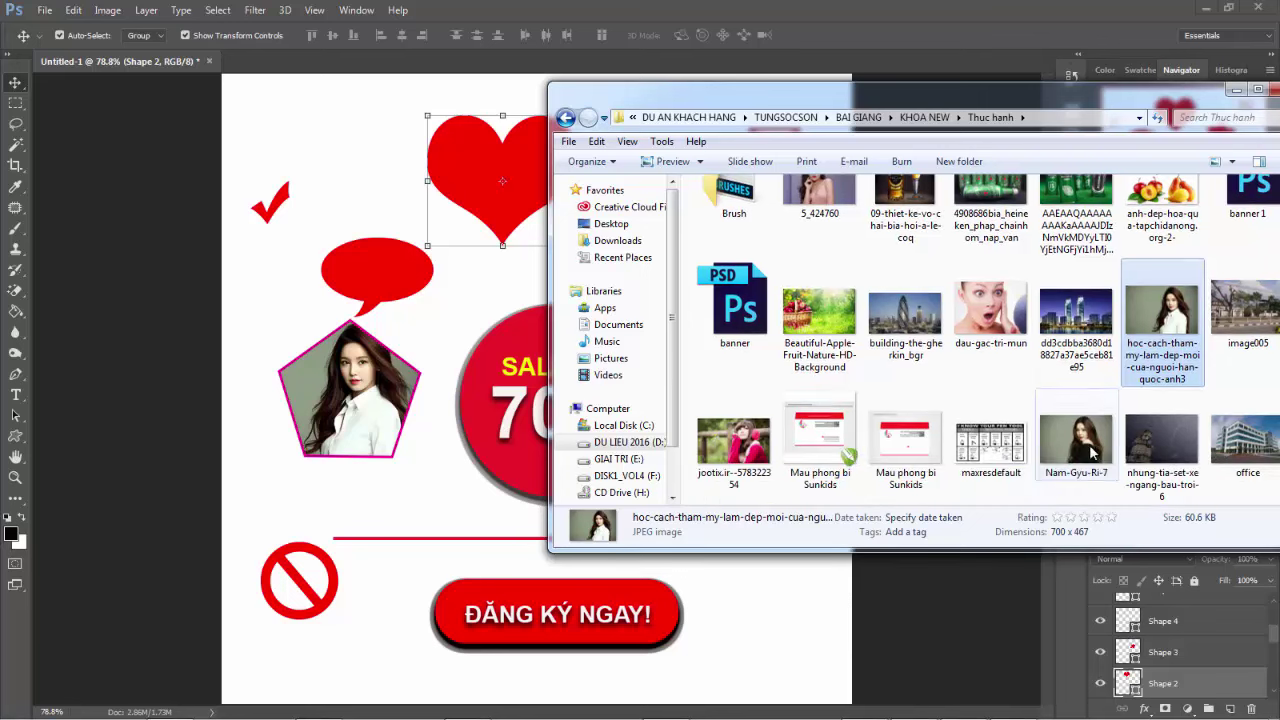
{"action": "left_click_drag", "start_coordinate": [1090, 445], "coordinate": [428, 306]}
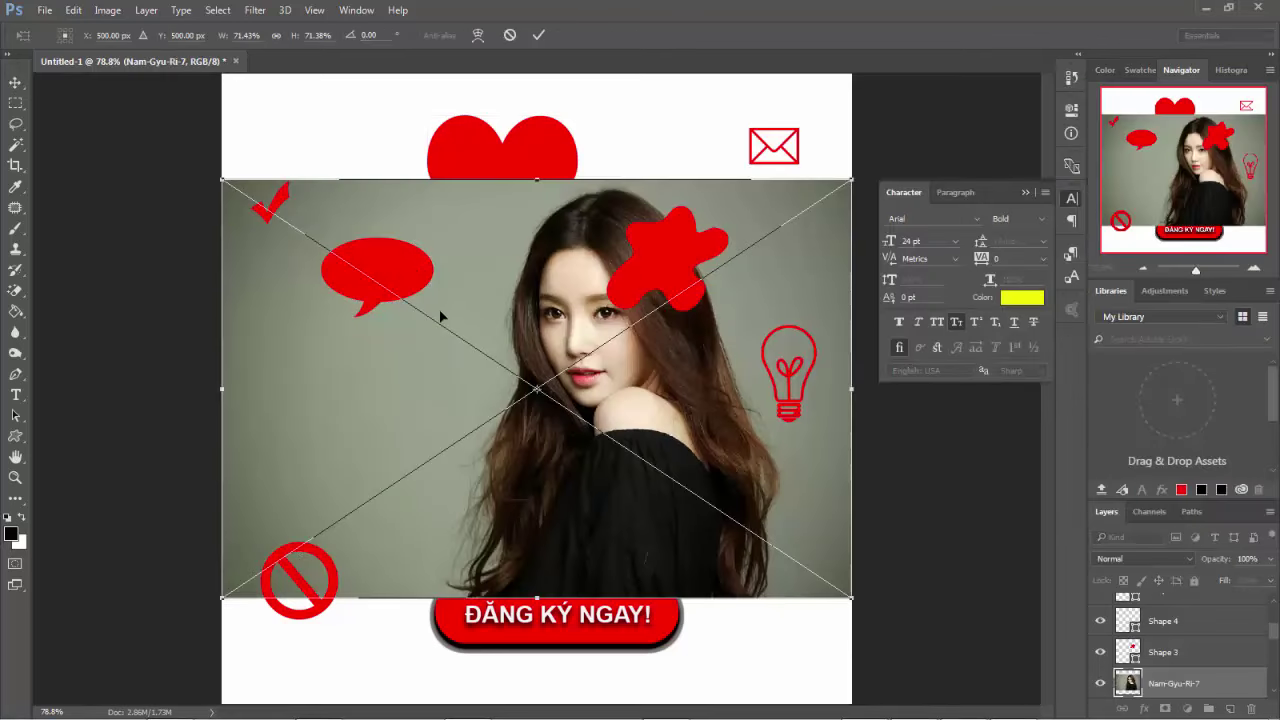
{"action": "mouse_move", "coordinate": [222, 180]}
{"action": "left_mouse_down"}
{"action": "mouse_move", "coordinate": [729, 509]}
{"action": "mouse_move", "coordinate": [413, 121]}
{"action": "mouse_move", "coordinate": [460, 166]}
{"action": "left_mouse_up"}
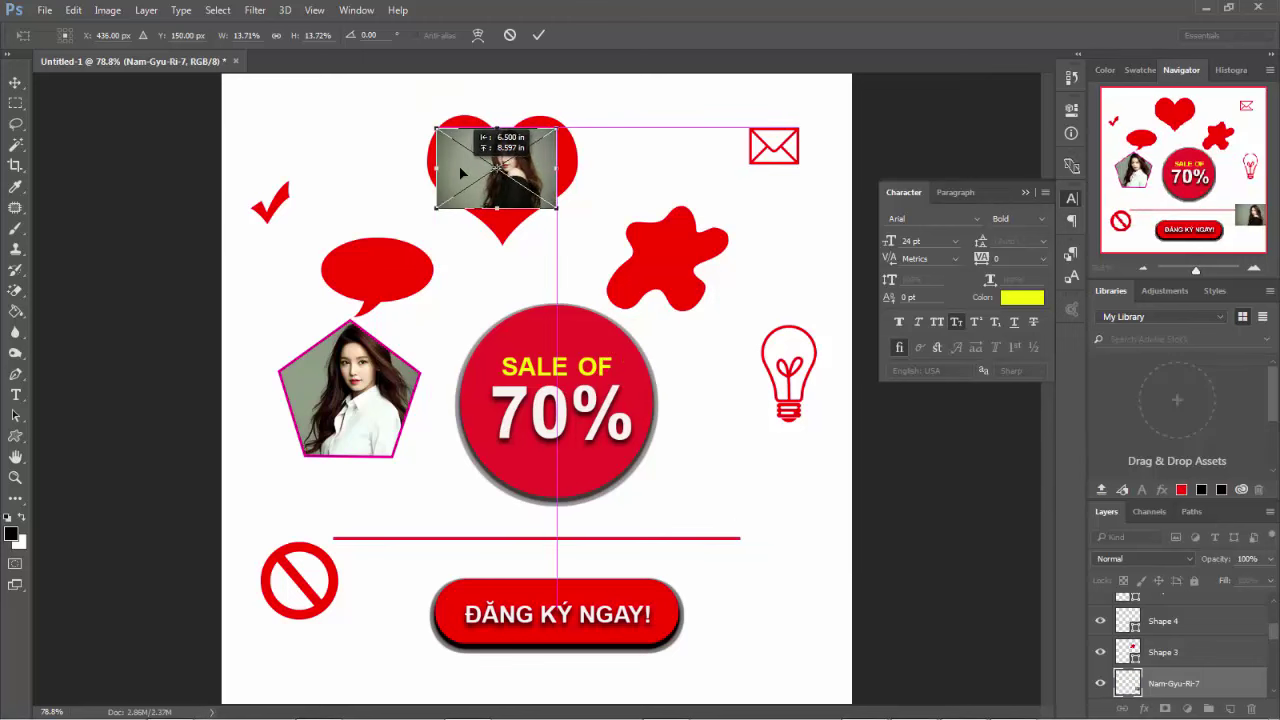
{"action": "left_click_drag", "start_coordinate": [561, 209], "coordinate": [628, 255]}
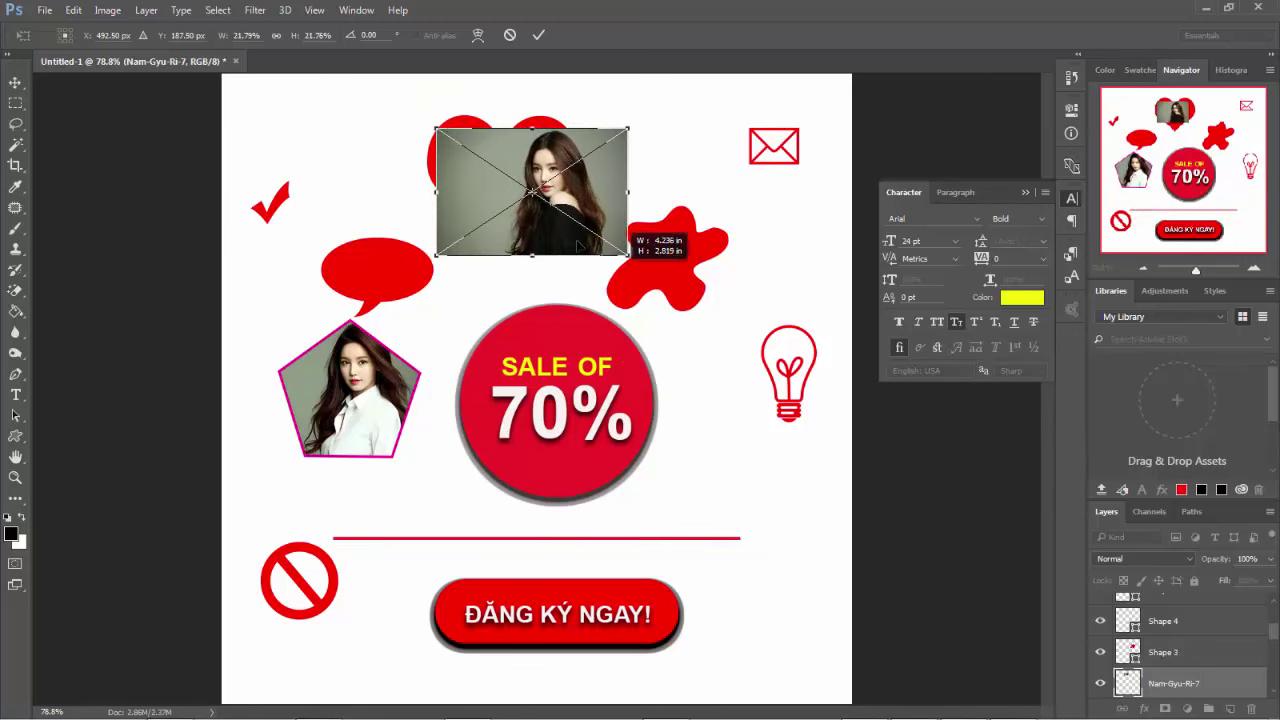
{"action": "left_click_drag", "start_coordinate": [436, 127], "coordinate": [383, 97]}
{"action": "left_click_drag", "start_coordinate": [376, 92], "coordinate": [384, 94]}
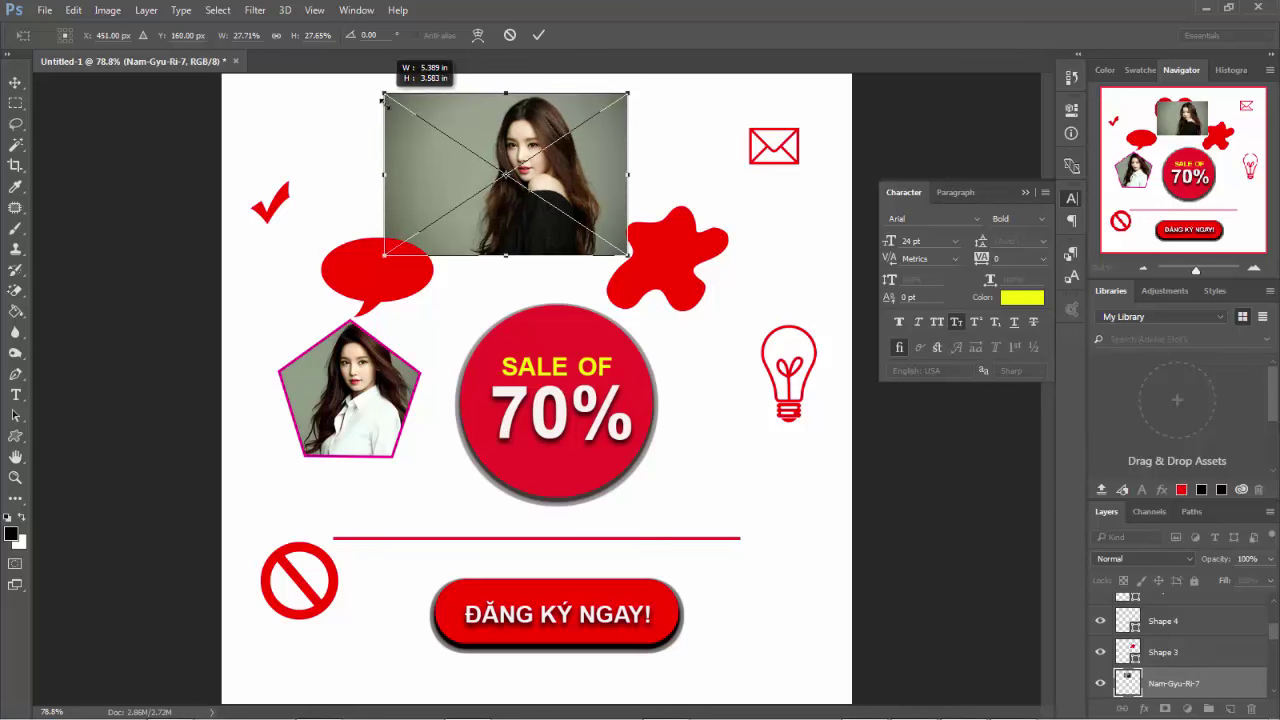
{"action": "key", "text": "Return"}
{"action": "left_click_drag", "start_coordinate": [1189, 686], "coordinate": [1192, 570]}
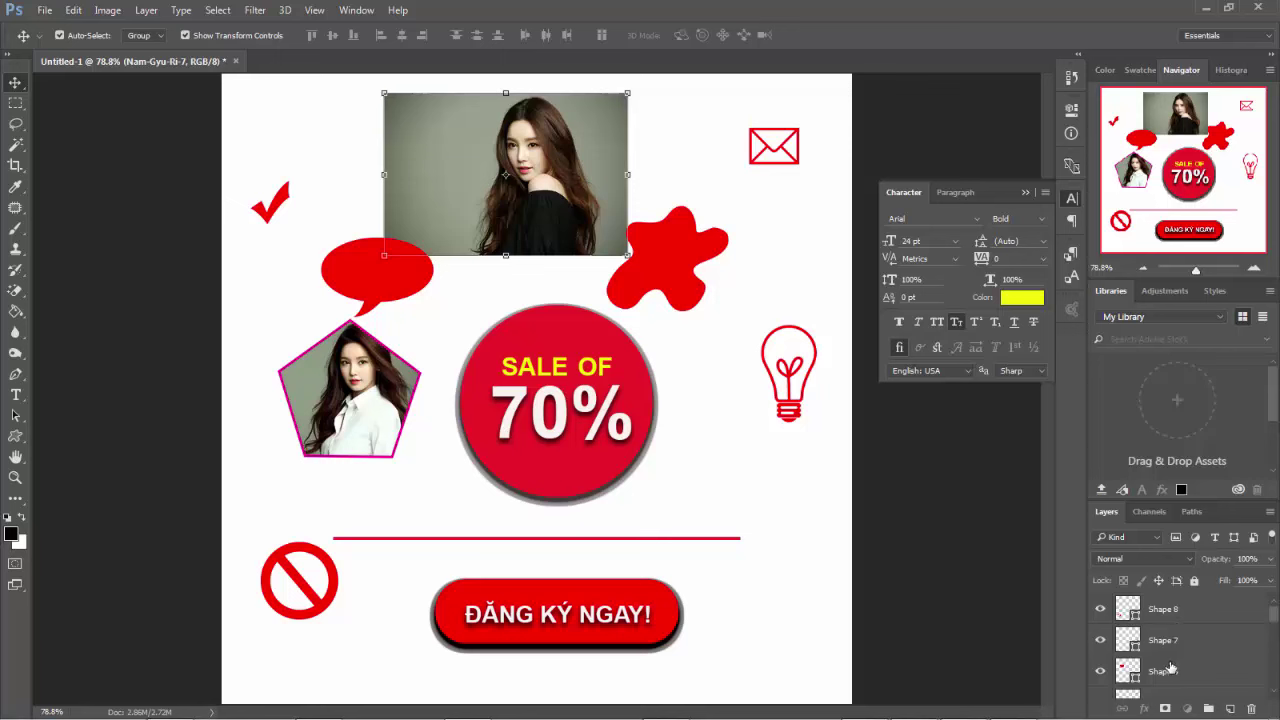
- Drag the Nam-Gyu-Ri-7 layer to the top of the stack and select the heart
{"action": "scroll", "coordinate": [1171, 610], "scroll_direction": "down", "scroll_amount": 2}
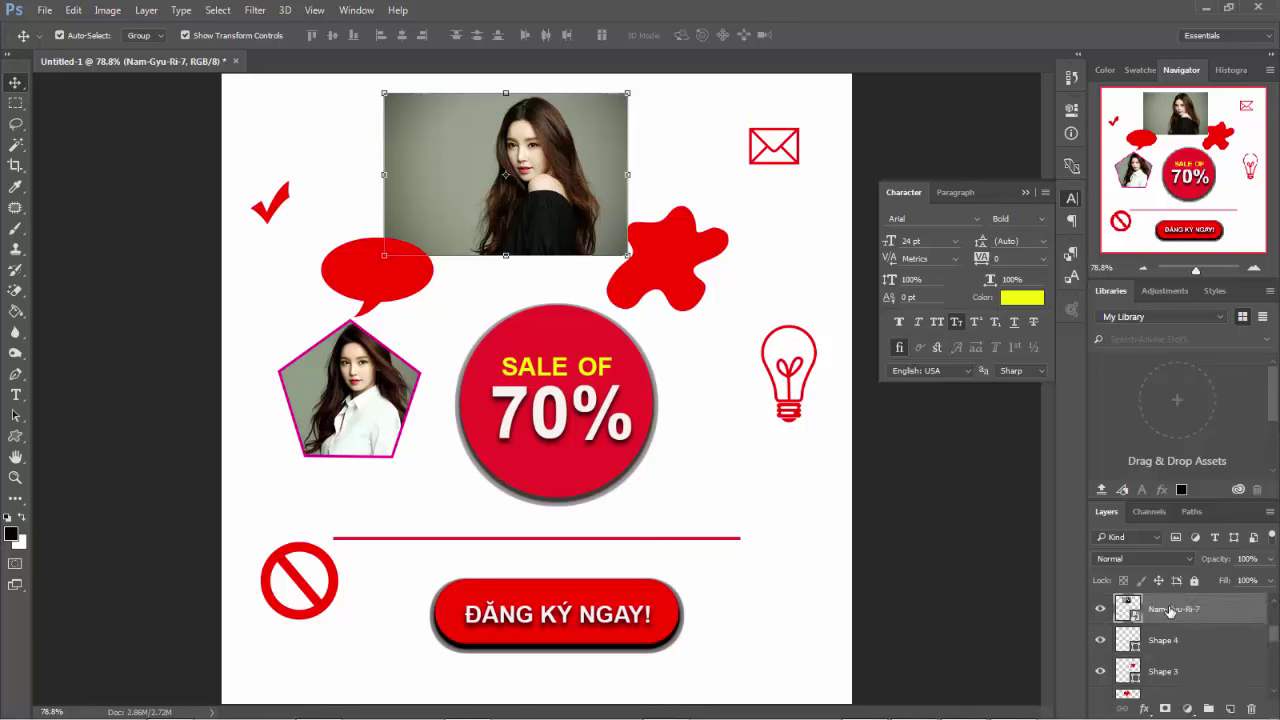
{"action": "left_click_drag", "start_coordinate": [1175, 613], "coordinate": [1170, 608]}
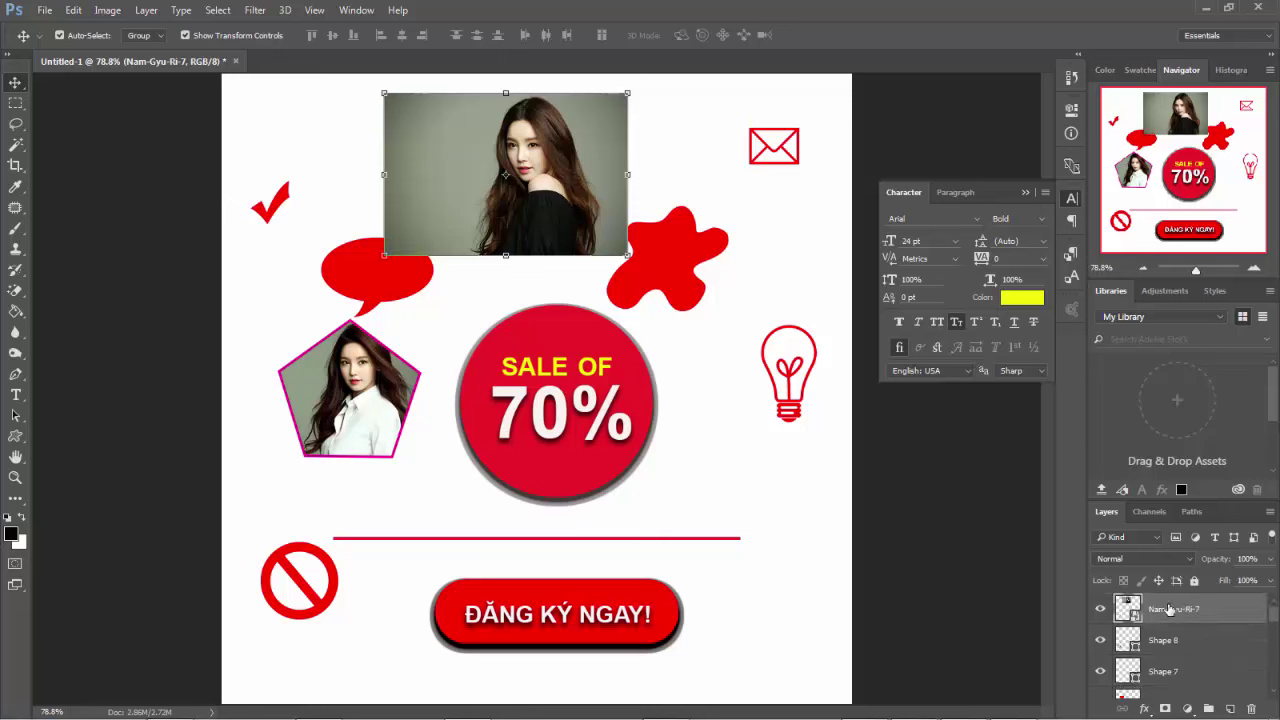
{"action": "left_click", "coordinate": [1130, 643]}
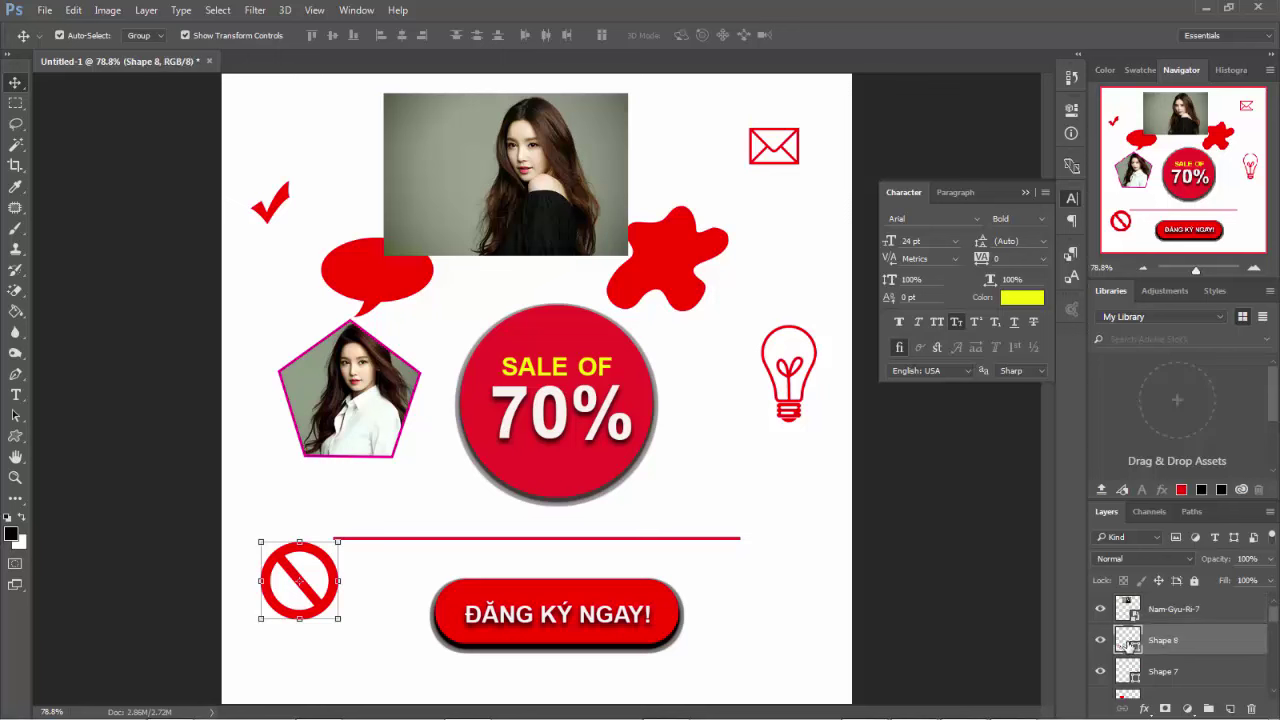
{"action": "left_click_drag", "start_coordinate": [577, 168], "coordinate": [607, 281]}
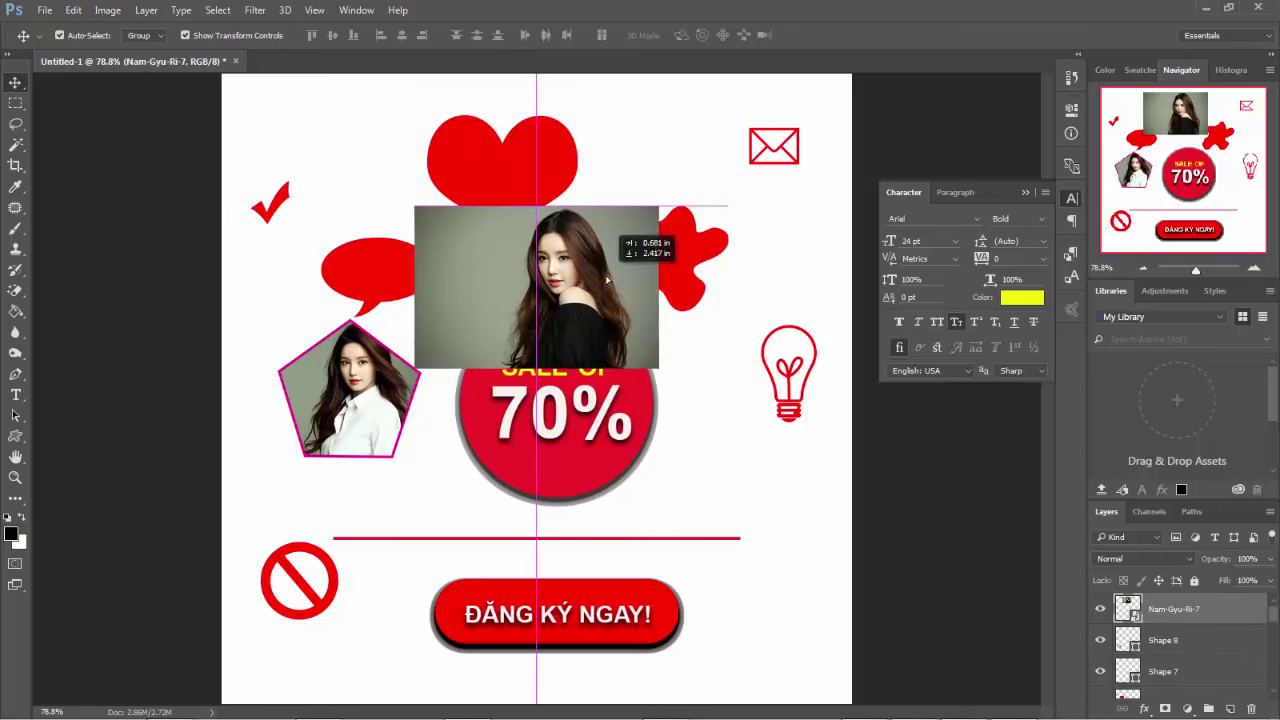
{"action": "left_click", "coordinate": [524, 161]}
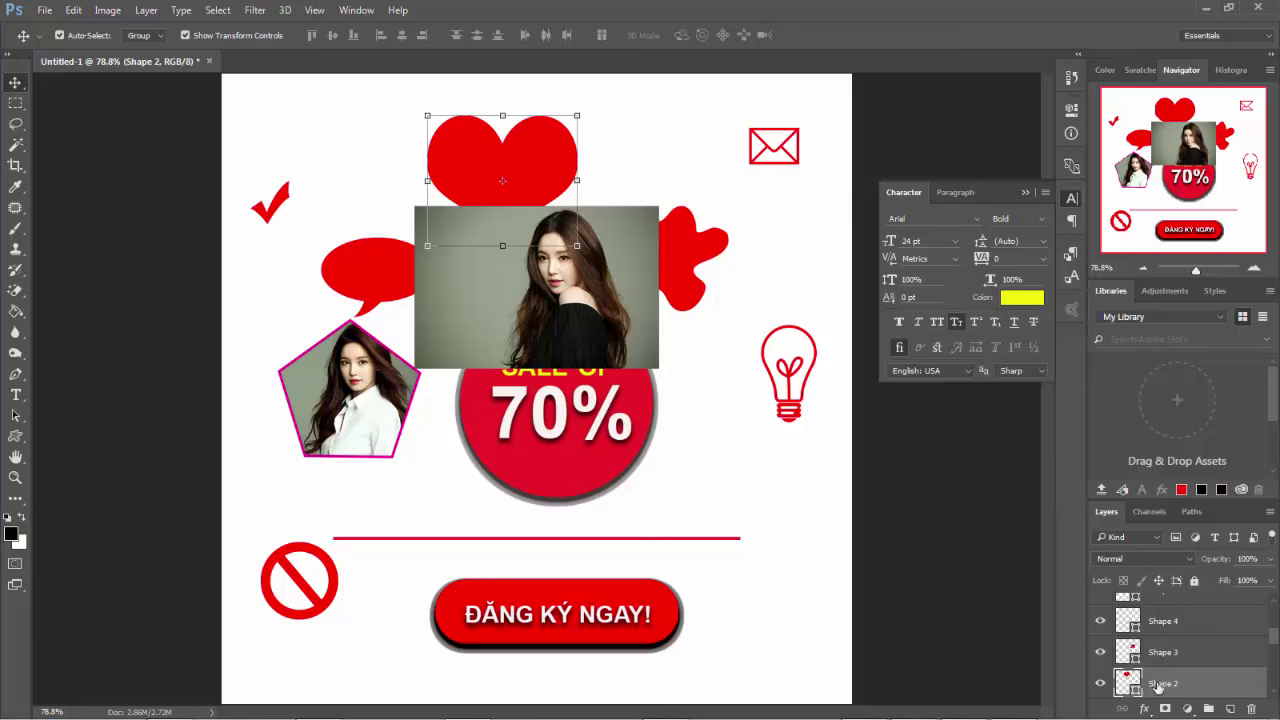
- Move the Shape 2 heart layer just below the photo and reposition the photo over the heart
{"action": "mouse_move", "coordinate": [1225, 692]}
{"action": "left_mouse_down"}
{"action": "mouse_move", "coordinate": [1163, 600]}
{"action": "mouse_move", "coordinate": [1166, 622]}
{"action": "left_mouse_up"}
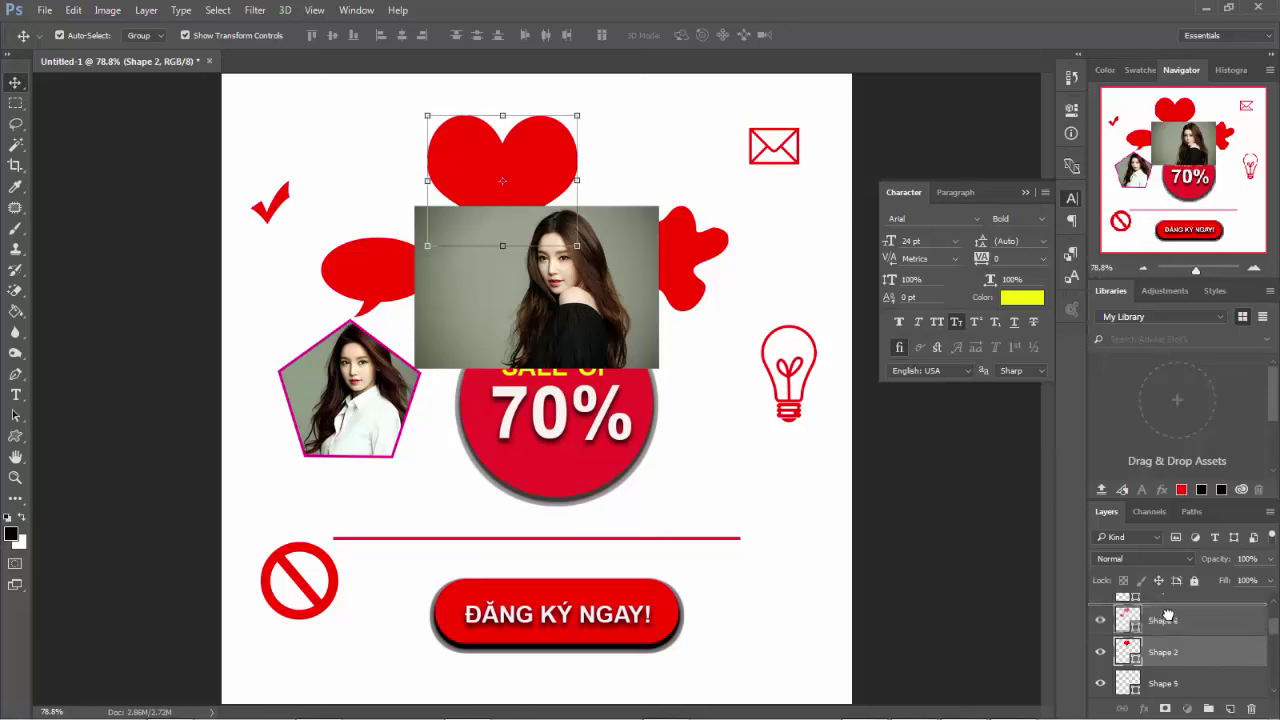
{"action": "left_click_drag", "start_coordinate": [1166, 622], "coordinate": [1168, 608]}
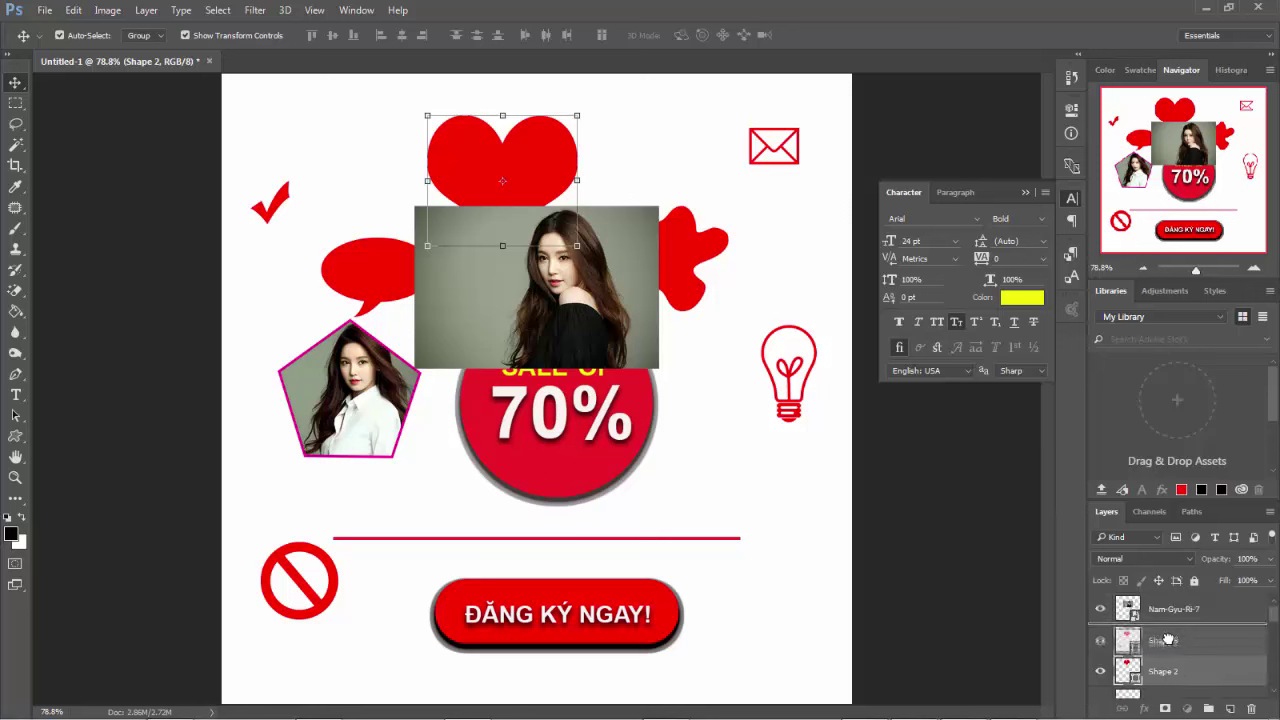
{"action": "left_click_drag", "start_coordinate": [1173, 673], "coordinate": [1172, 645]}
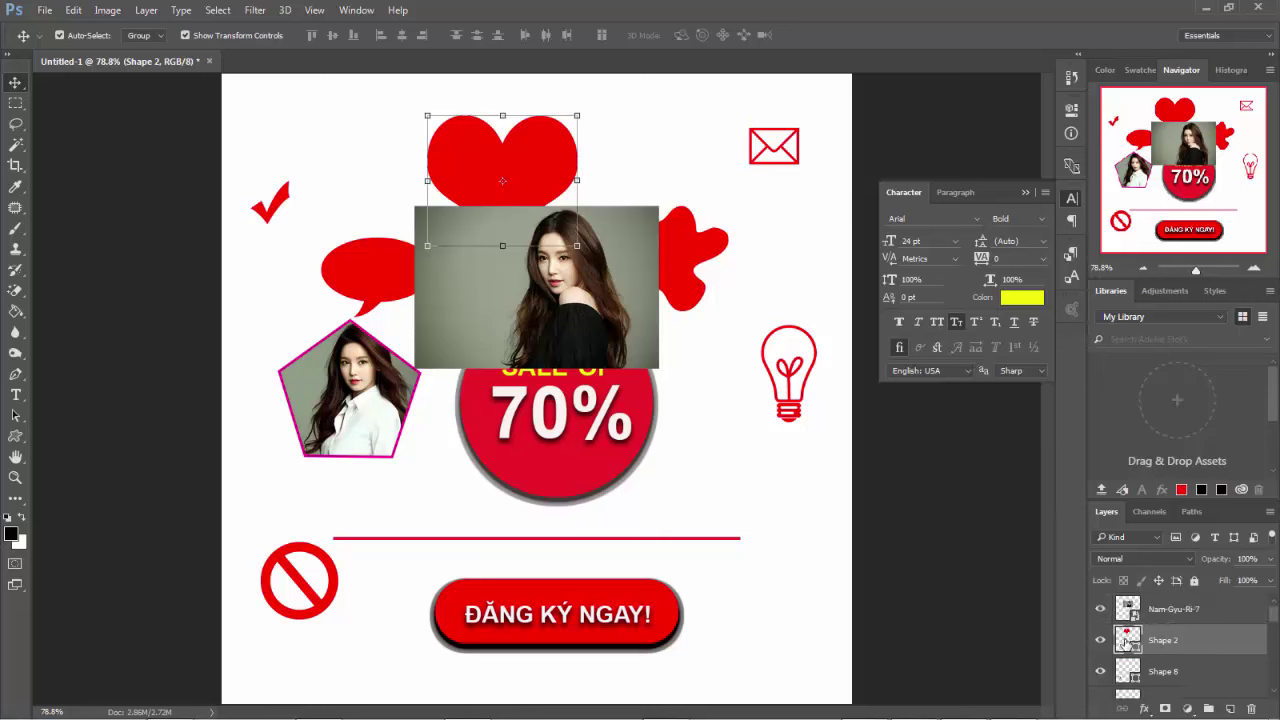
{"action": "left_click", "coordinate": [561, 352]}
{"action": "left_click_drag", "start_coordinate": [558, 351], "coordinate": [546, 241]}
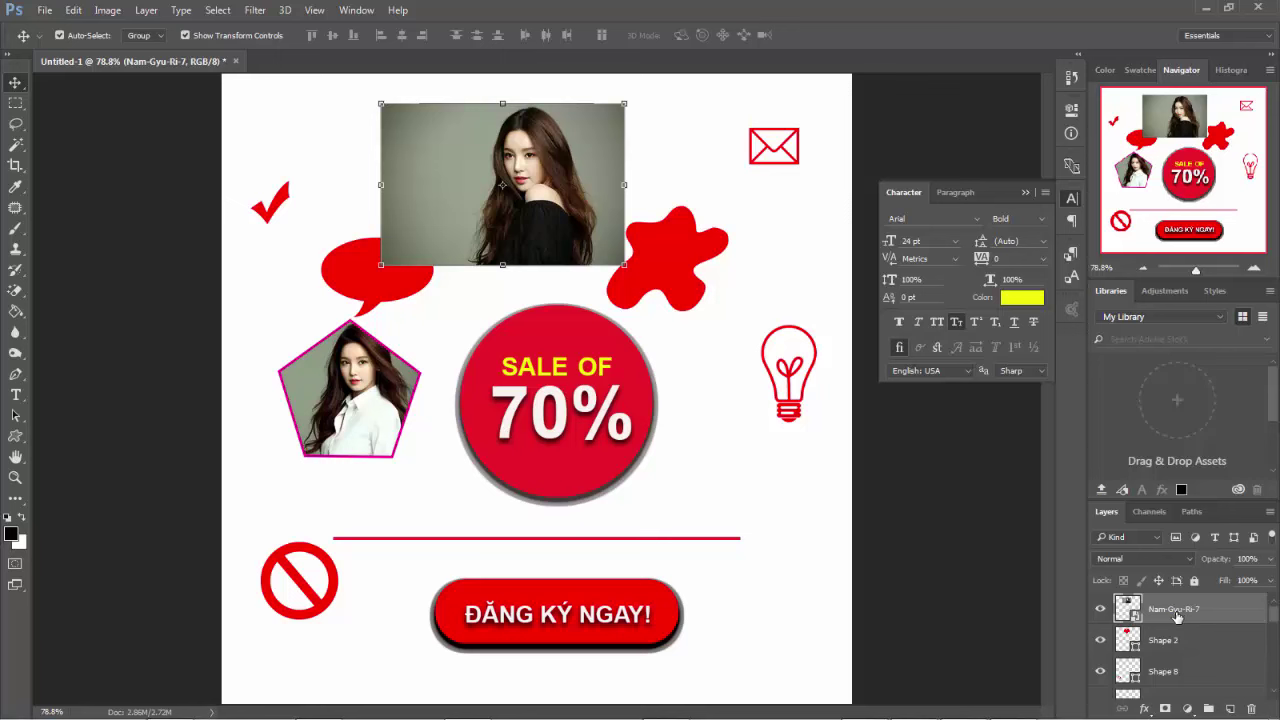
{"action": "left_click", "coordinate": [1163, 646]}
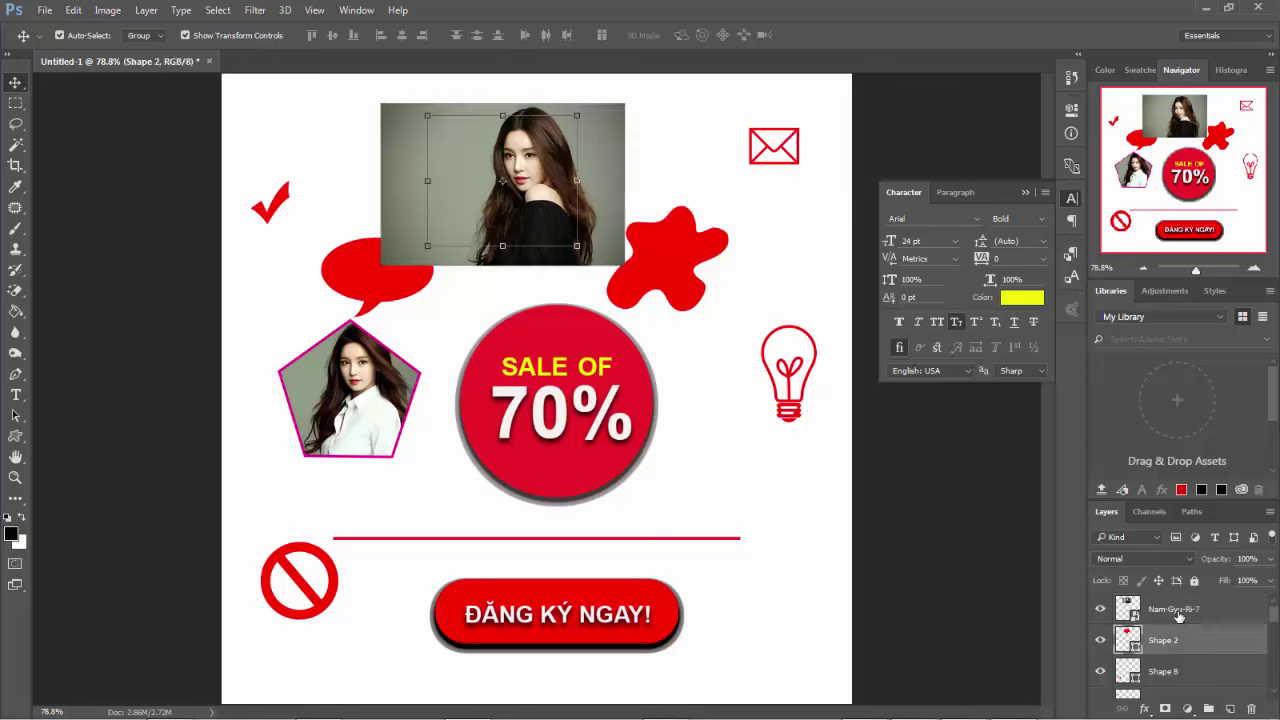
{"action": "left_click", "coordinate": [1179, 614]}
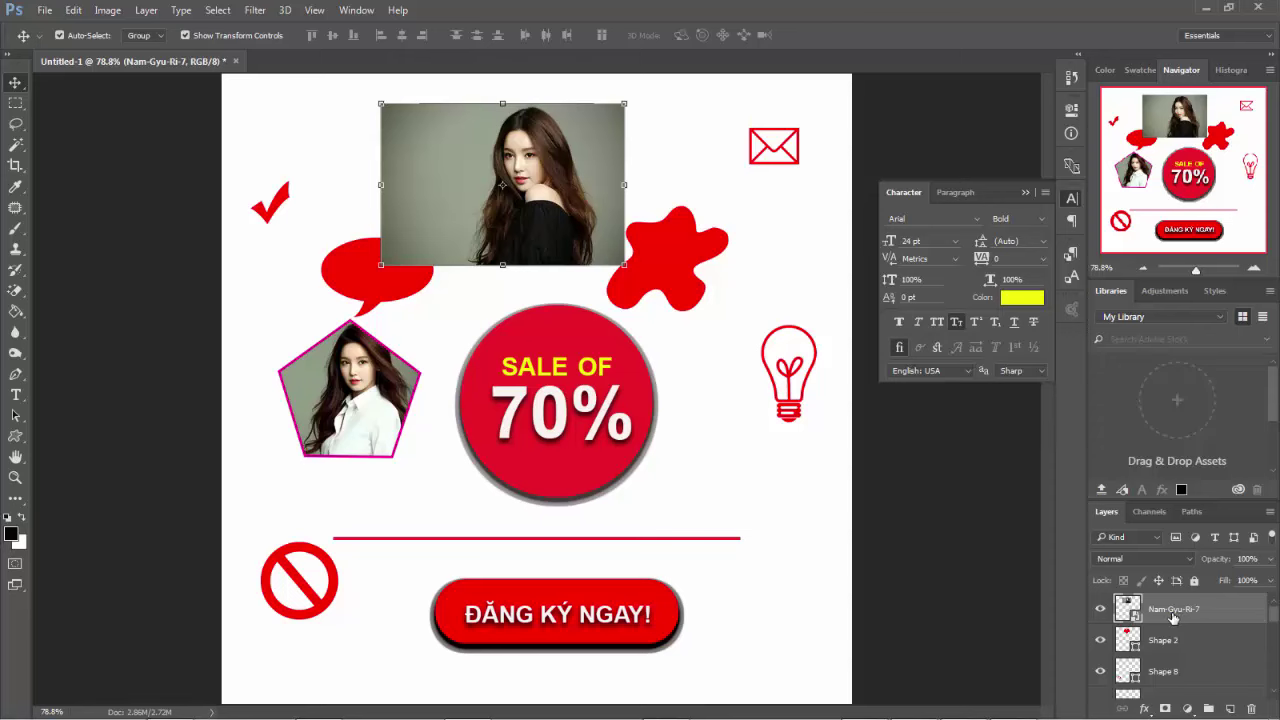
- Clip Nam-Gyu-Ri-7 to the heart and scale it so her face fills the heart
{"action": "right_click", "coordinate": [1173, 617]}
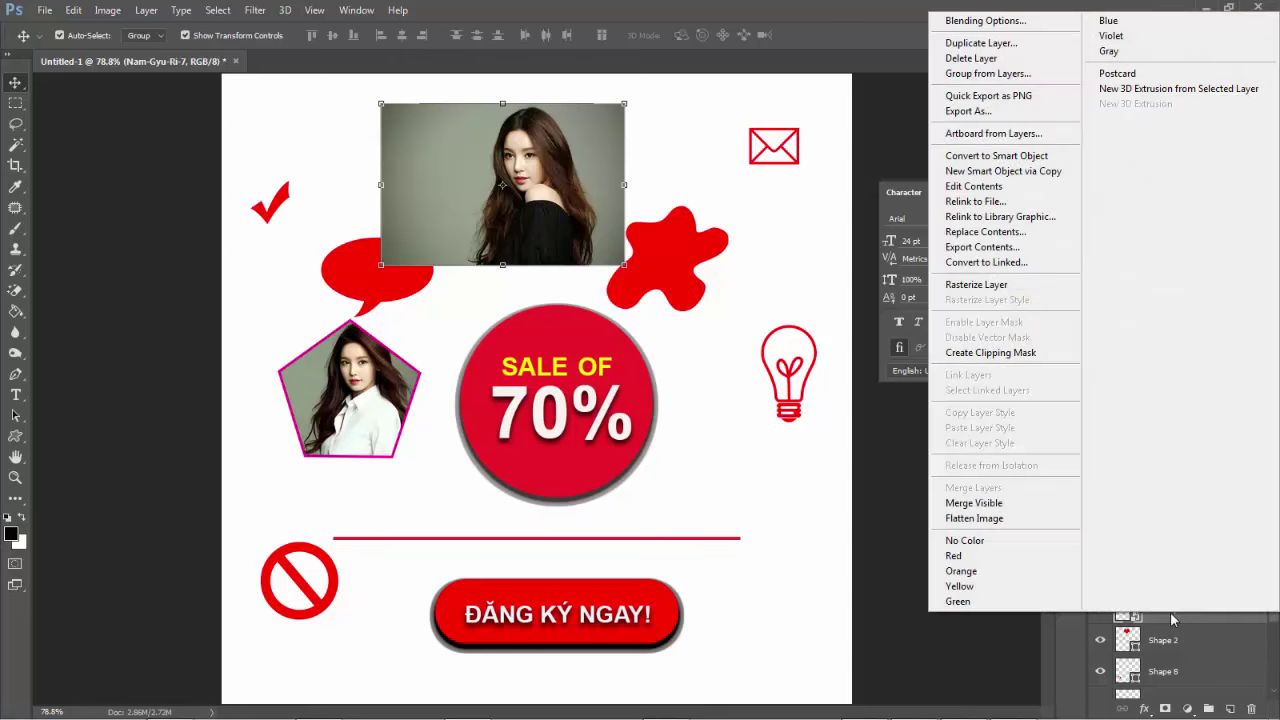
{"action": "left_click", "coordinate": [1005, 356]}
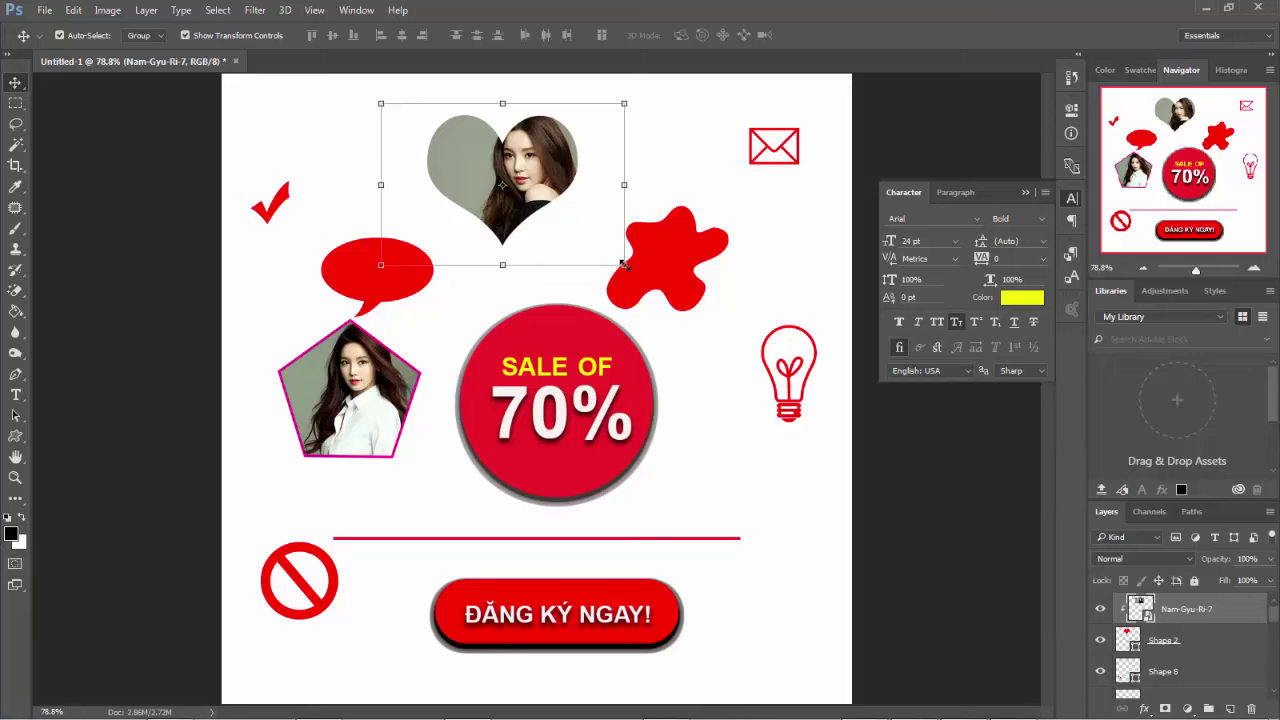
{"action": "left_click_drag", "start_coordinate": [624, 264], "coordinate": [582, 238]}
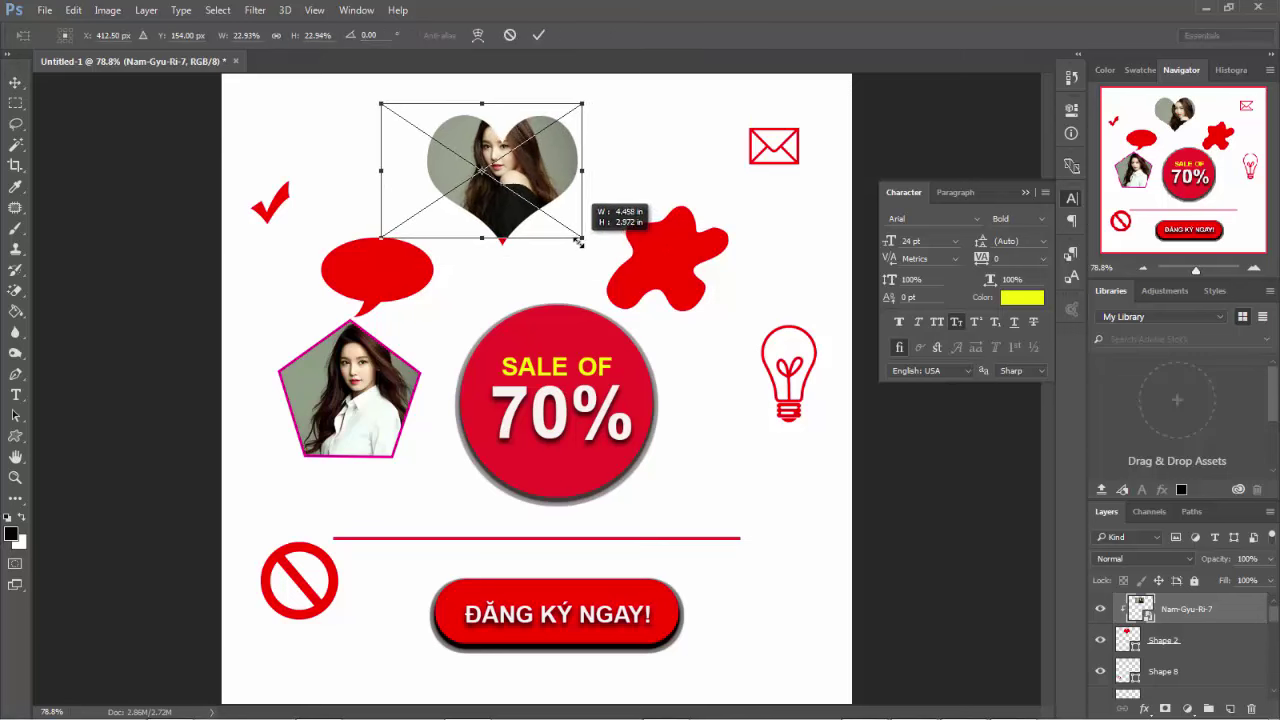
{"action": "mouse_move", "coordinate": [532, 178]}
{"action": "left_mouse_down"}
{"action": "mouse_move", "coordinate": [552, 172]}
{"action": "mouse_move", "coordinate": [550, 198]}
{"action": "mouse_move", "coordinate": [530, 190]}
{"action": "left_mouse_up"}
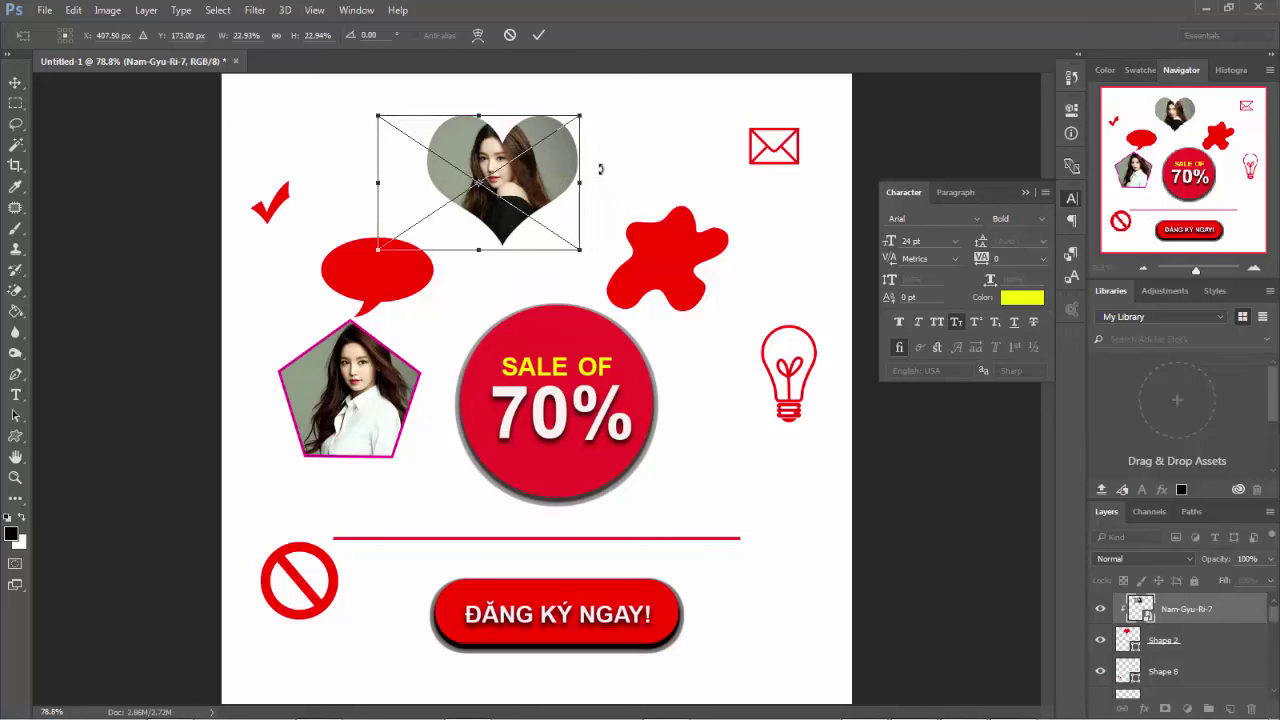
{"action": "key", "text": "Return"}
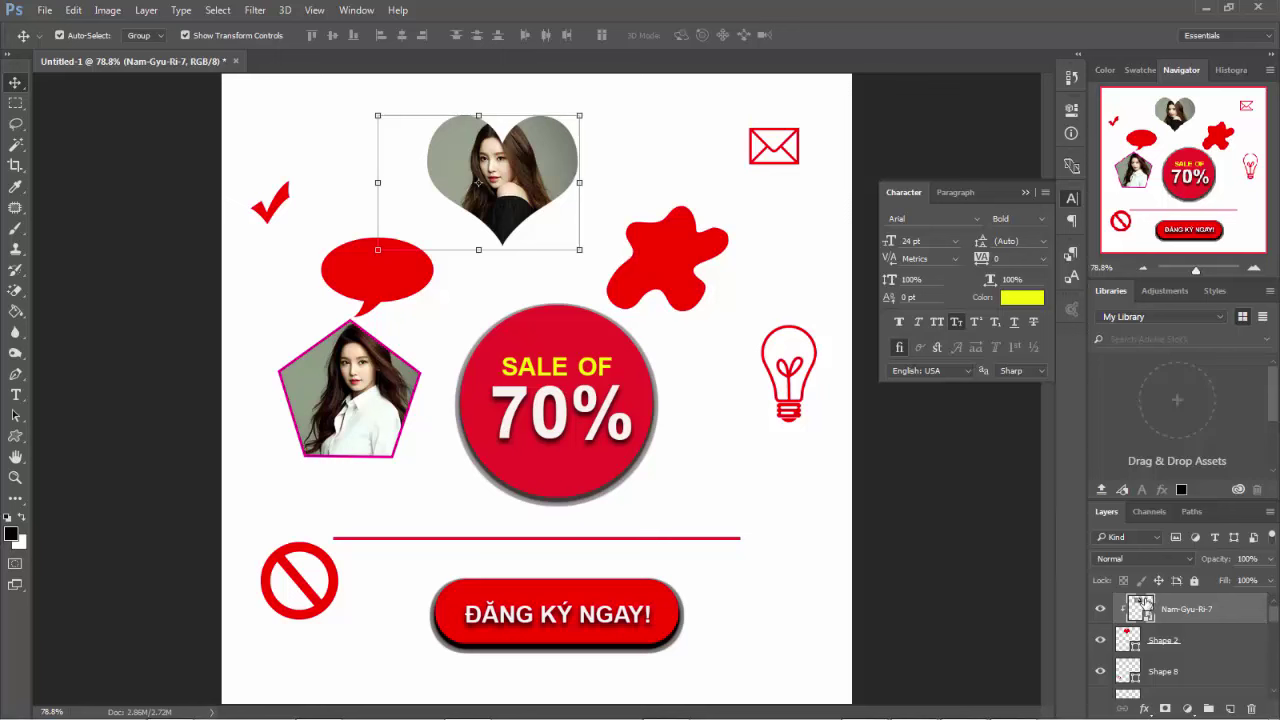
- Select both the Shape 2 heart layer and the photo layer together
{"action": "key", "text": "ctrl"}
{"action": "left_click", "coordinate": [1183, 611], "text": "ctrl"}
{"action": "left_click", "coordinate": [1172, 643], "text": "ctrl"}
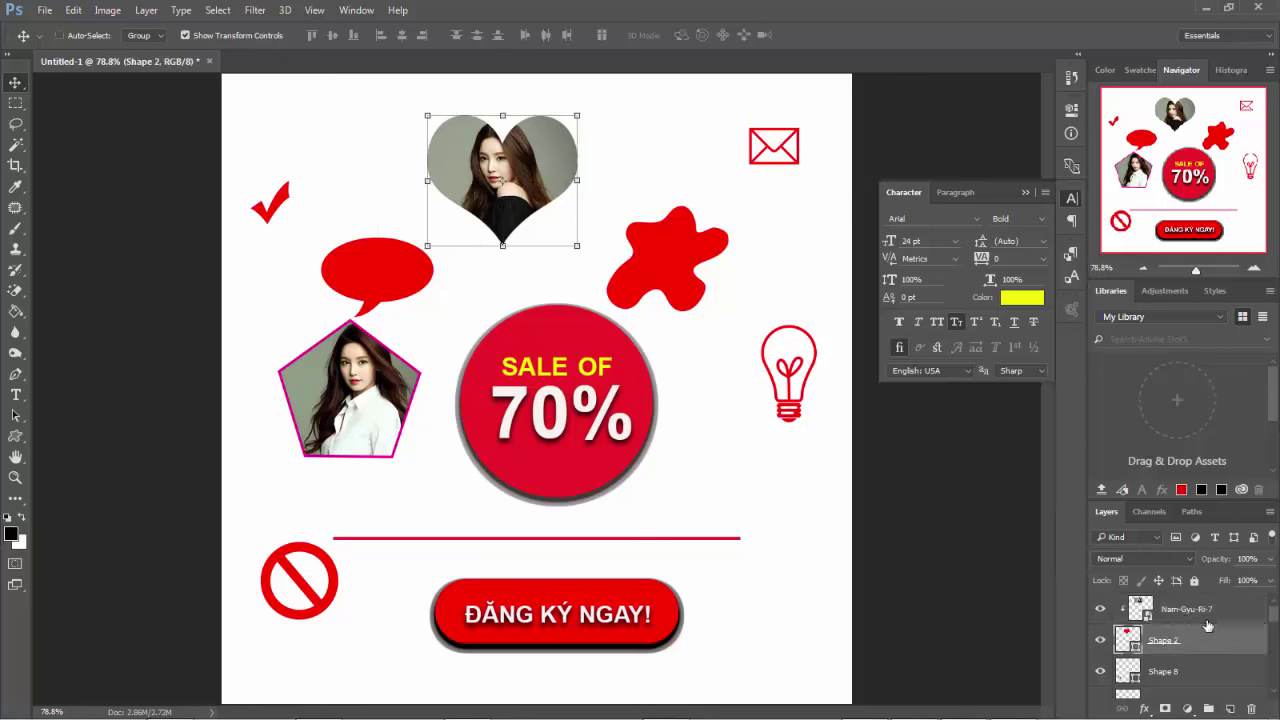
{"action": "left_click", "coordinate": [1193, 612], "text": "ctrl"}
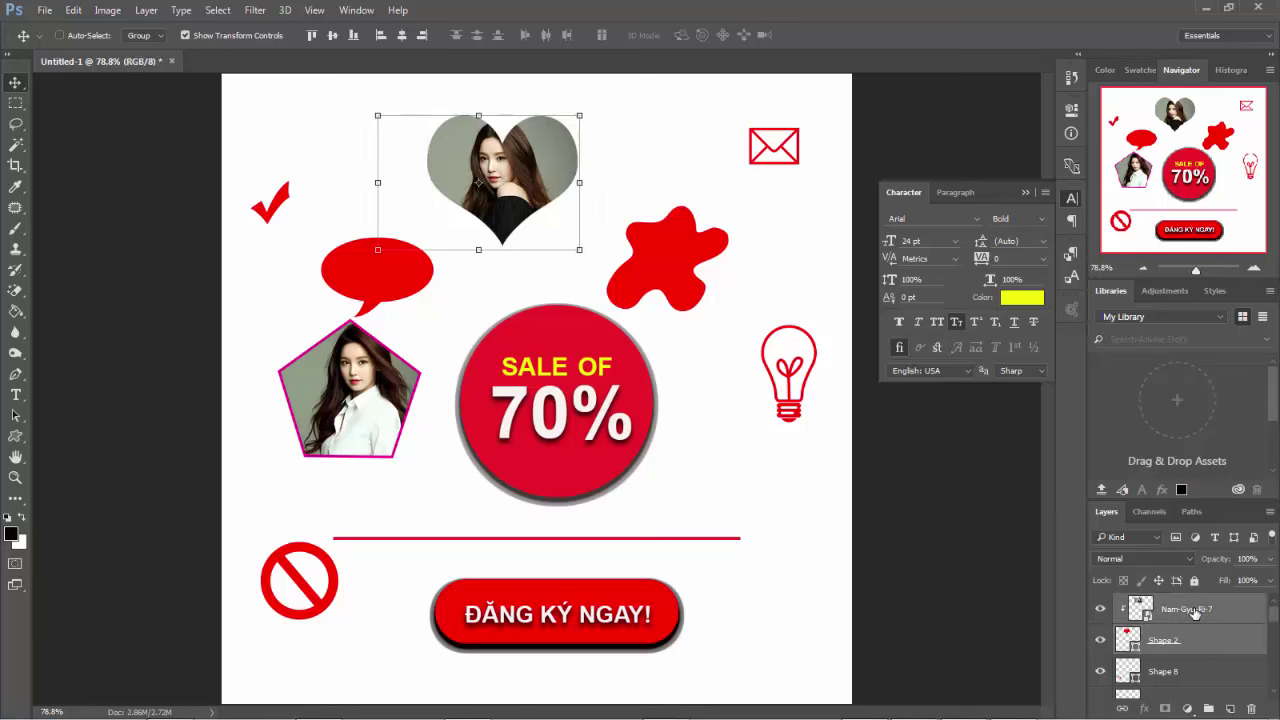
- Group the heart with its clipped photo as Group 3 and position it above the sale circle
{"action": "key", "text": "ctrl+g"}
{"action": "mouse_move", "coordinate": [558, 183]}
{"action": "left_mouse_down"}
{"action": "mouse_move", "coordinate": [673, 181]}
{"action": "mouse_move", "coordinate": [513, 195]}
{"action": "mouse_move", "coordinate": [545, 162]}
{"action": "left_mouse_up"}
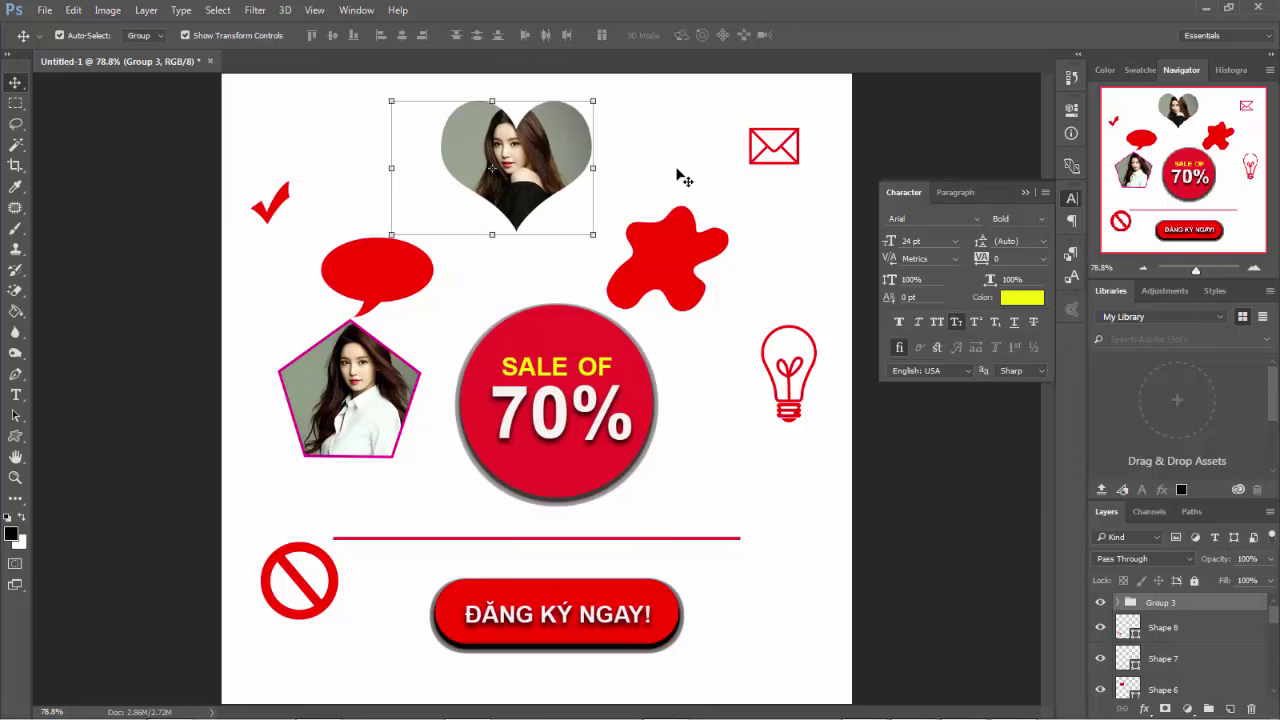
{"action": "left_click_drag", "start_coordinate": [663, 168], "coordinate": [655, 188]}
{"action": "mouse_move", "coordinate": [551, 176]}
{"action": "left_mouse_down"}
{"action": "mouse_move", "coordinate": [592, 308]}
{"action": "mouse_move", "coordinate": [392, 230]}
{"action": "mouse_move", "coordinate": [559, 168]}
{"action": "left_mouse_up"}
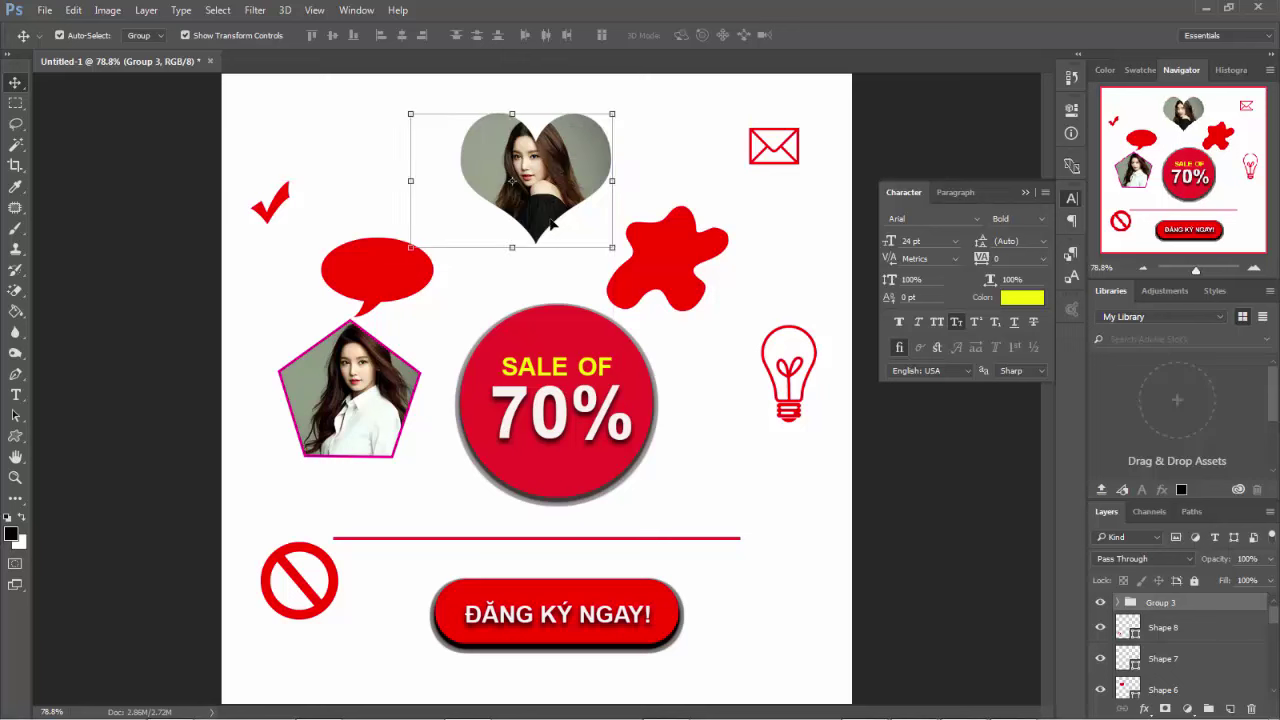
{"action": "left_click_drag", "start_coordinate": [562, 215], "coordinate": [573, 211]}
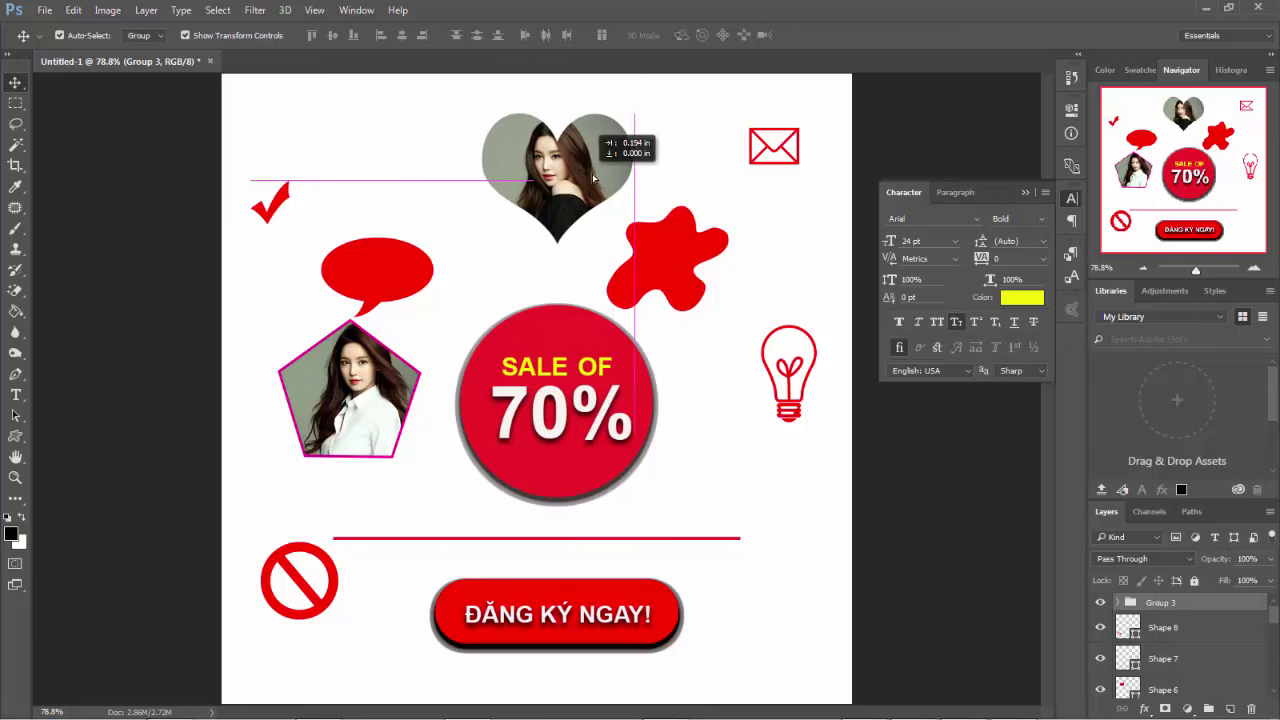
{"action": "mouse_move", "coordinate": [589, 155]}
{"action": "left_mouse_down"}
{"action": "mouse_move", "coordinate": [508, 183]}
{"action": "mouse_move", "coordinate": [519, 170]}
{"action": "left_mouse_up"}
- Select the Custom Shape Tool, then minimize Photoshop and the screen recorder
{"action": "left_click", "coordinate": [16, 440]}
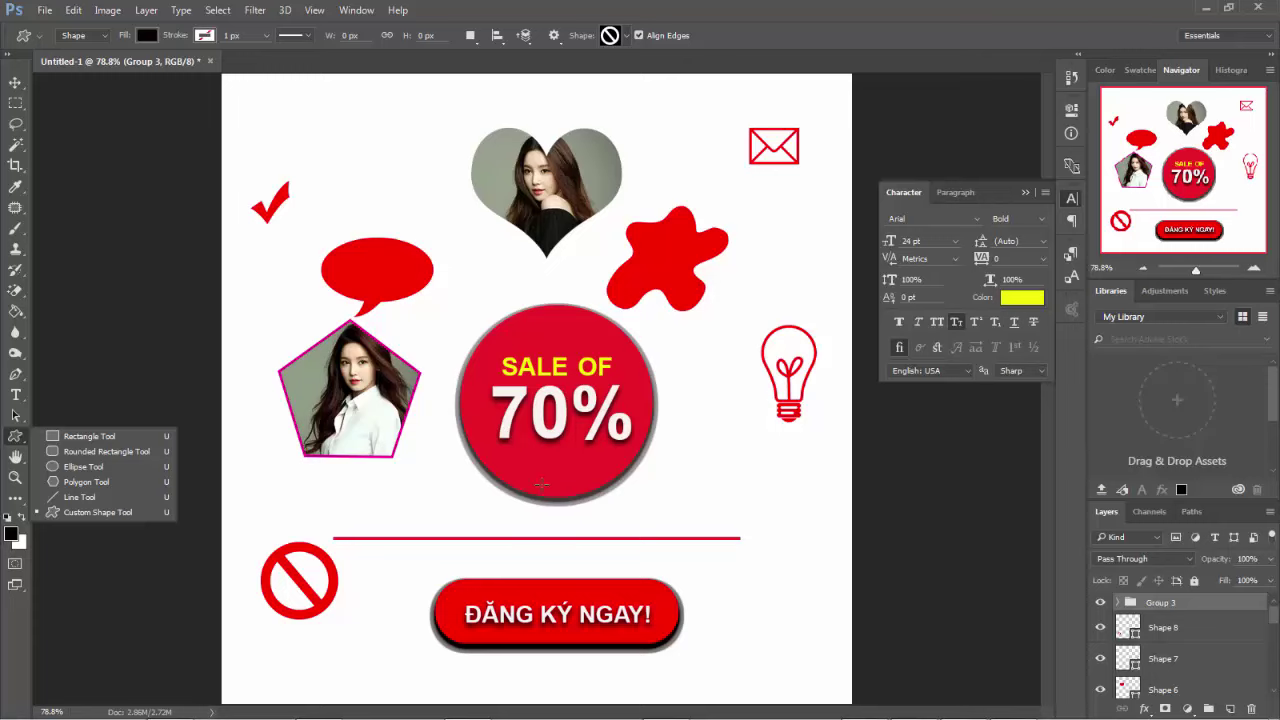
{"action": "left_click", "coordinate": [1206, 8]}
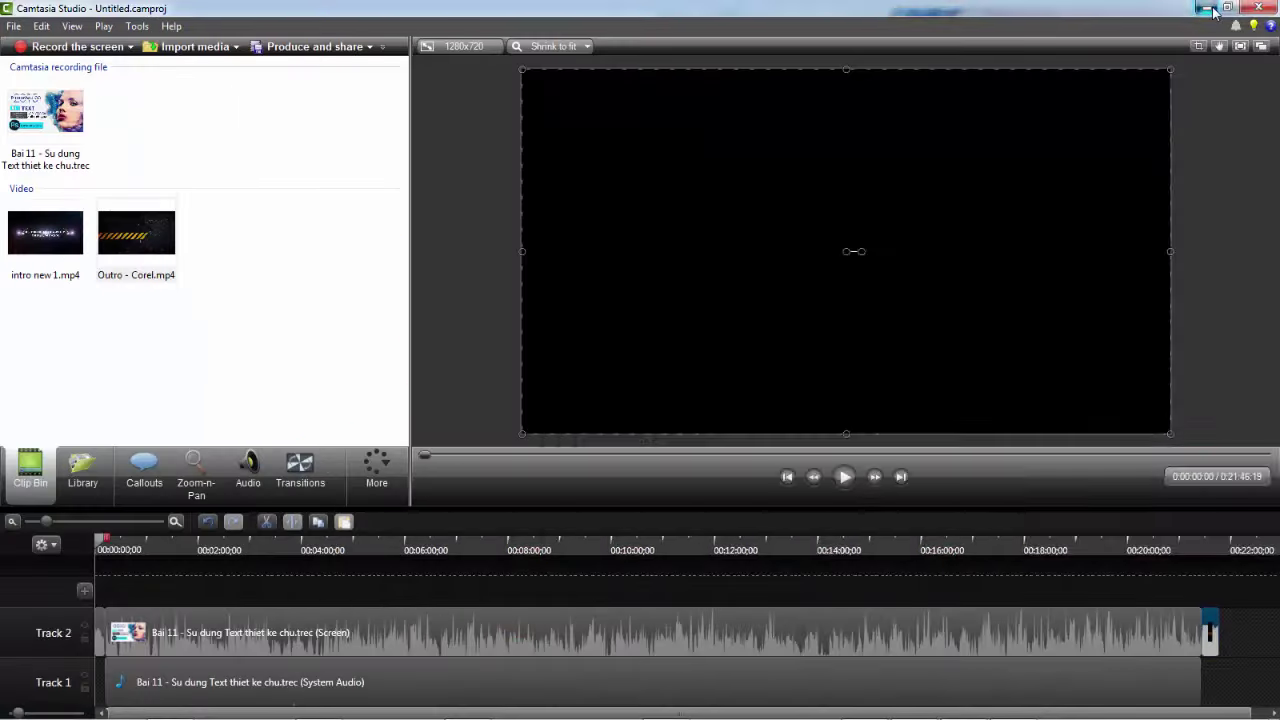
{"action": "left_click", "coordinate": [1213, 12]}
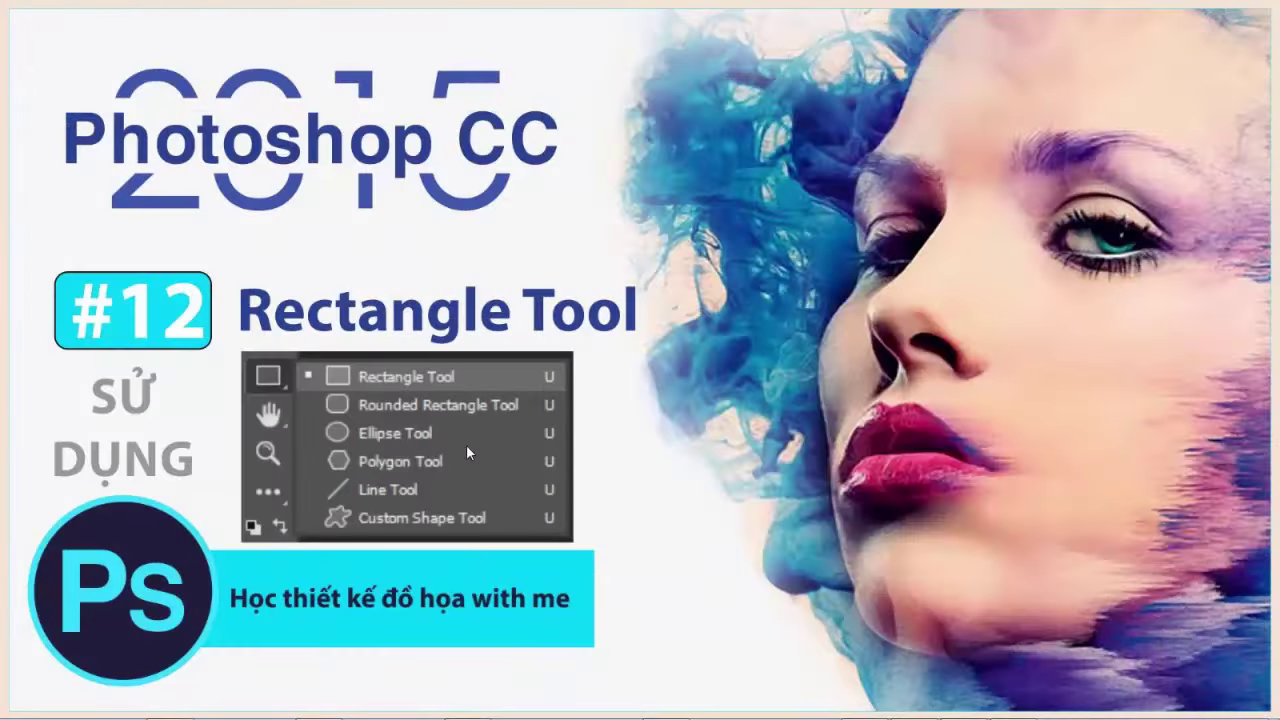